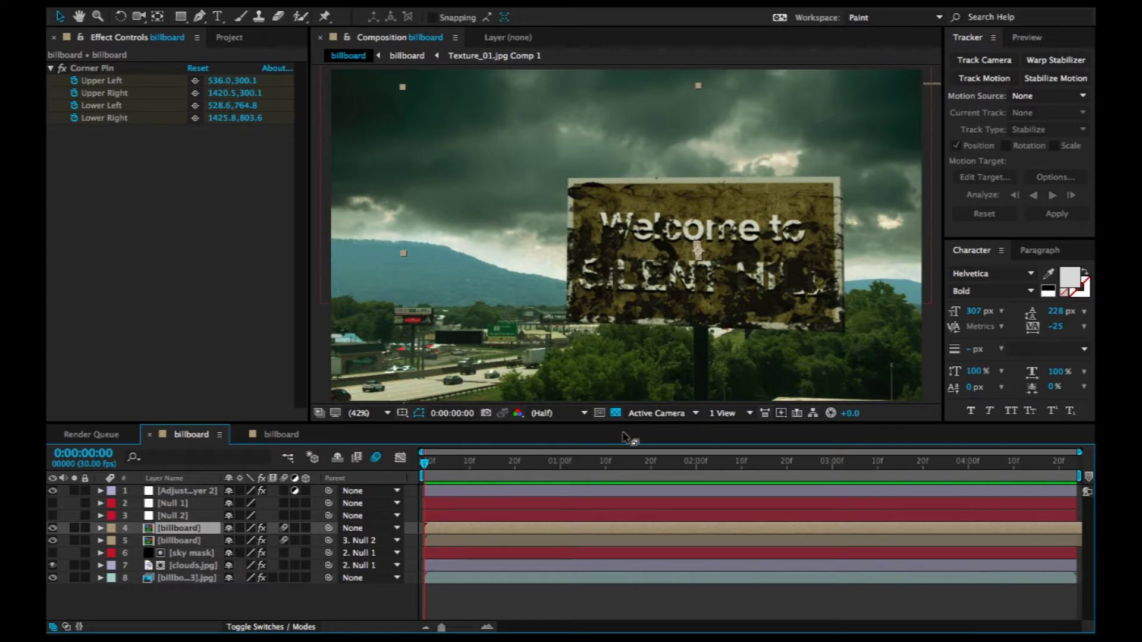
# Play through the finished composite, and hide every layer except the original billboard footage.
pyautogui.press('space')
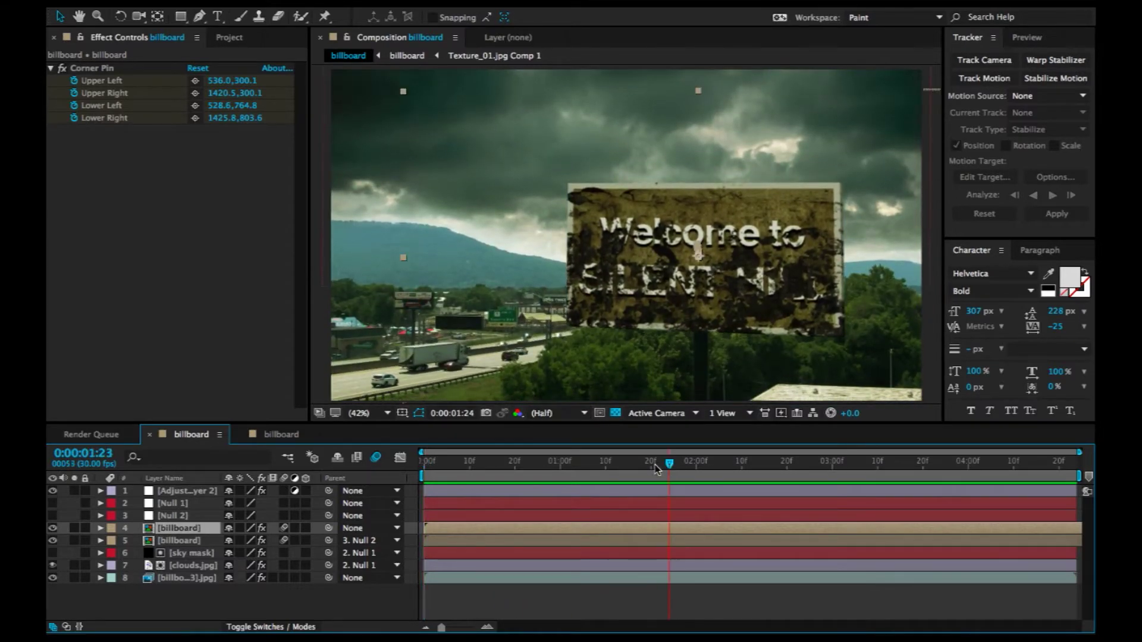
pyautogui.press('space')
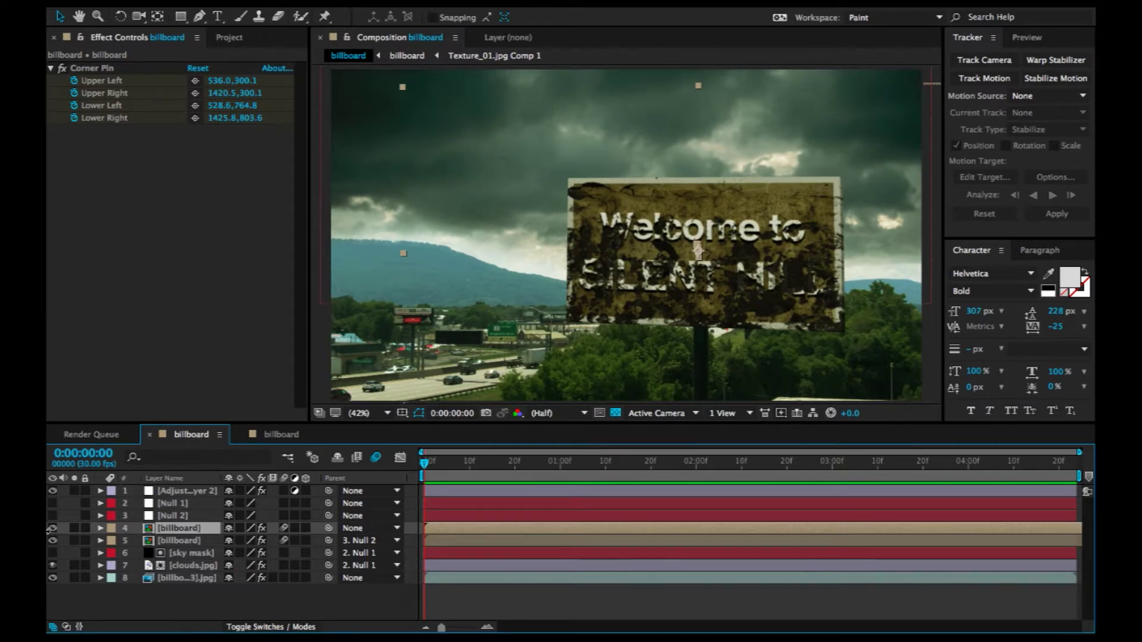
pyautogui.moveTo(53, 567); pyautogui.dragTo(52, 491)
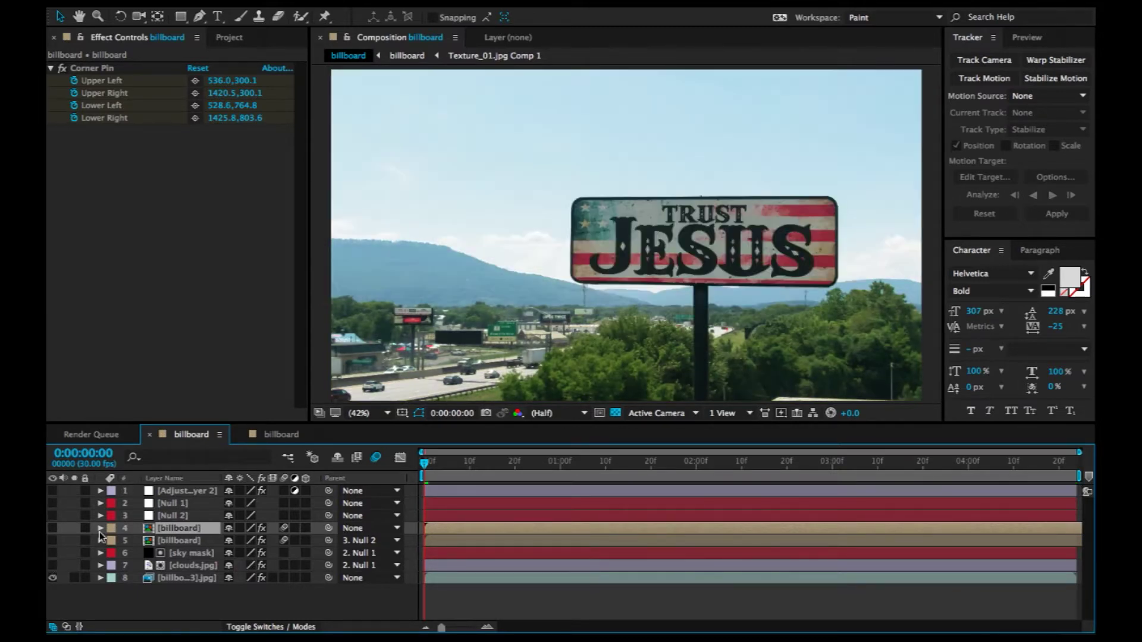
pyautogui.click(184, 577)
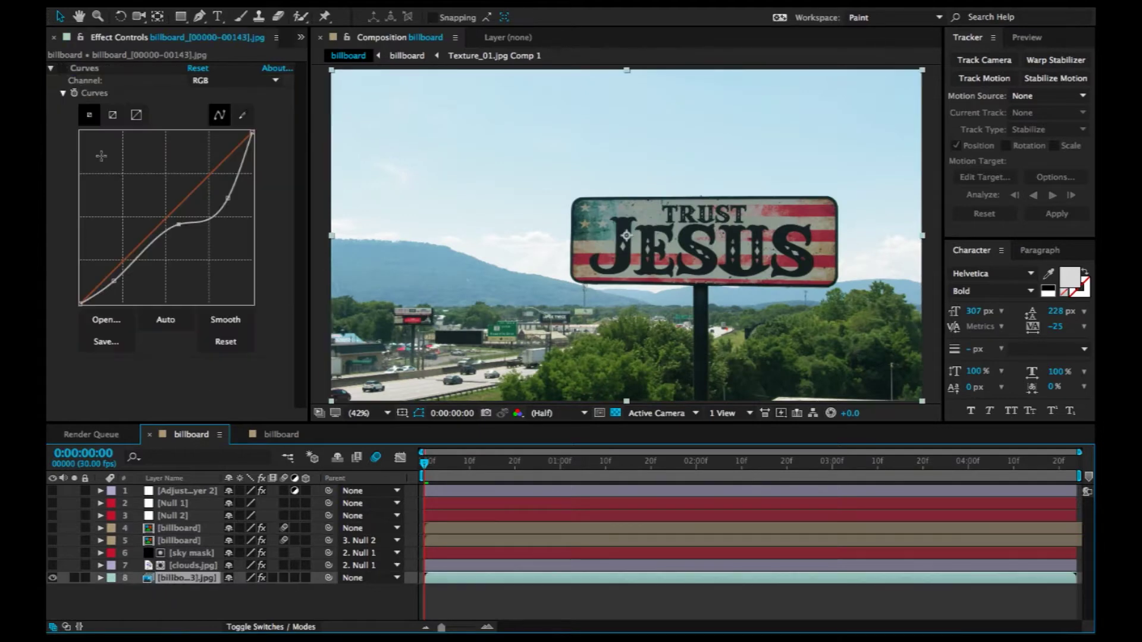
pyautogui.click(62, 69)
pyautogui.click(63, 69)
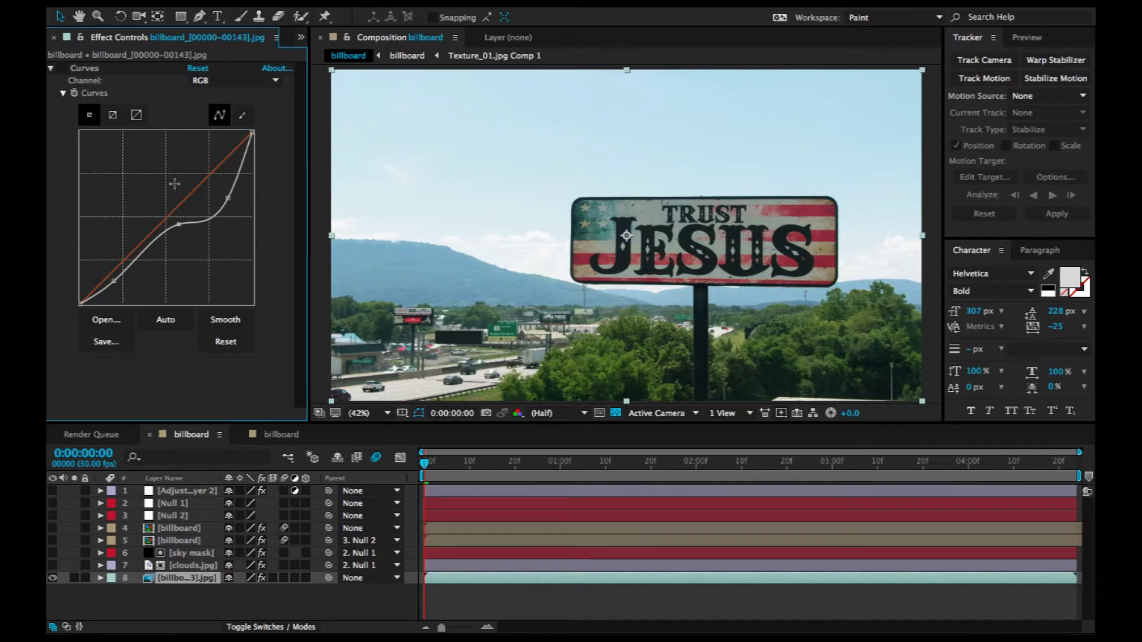
# Send the selected billboard footage layer to mocha AE for tracking.
pyautogui.click(188, 580)
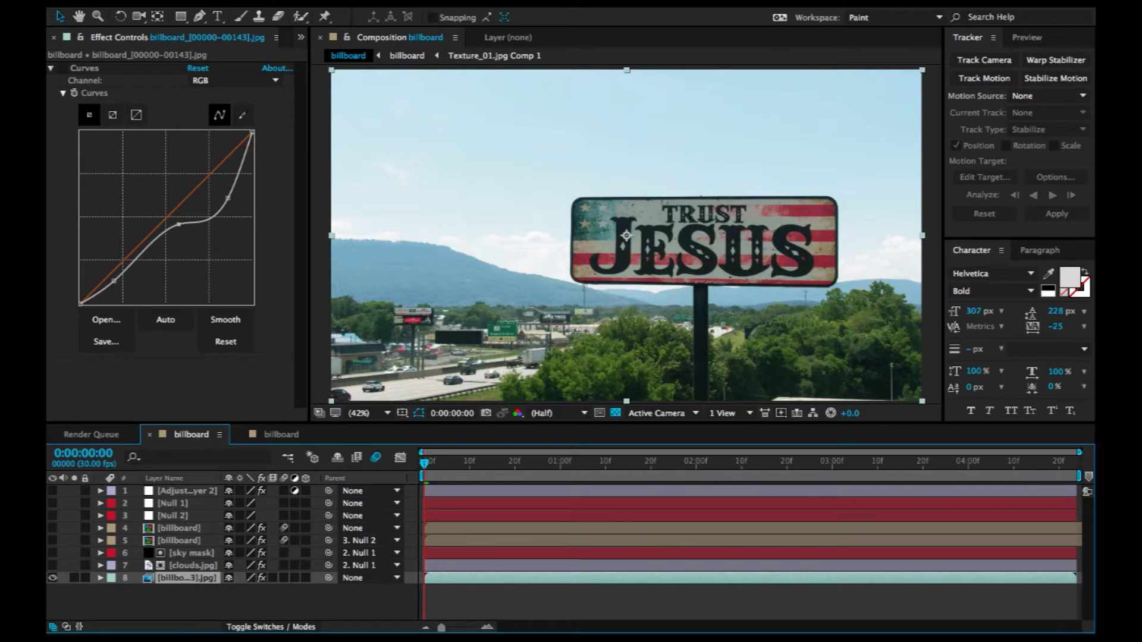
pyautogui.click(416, 2)
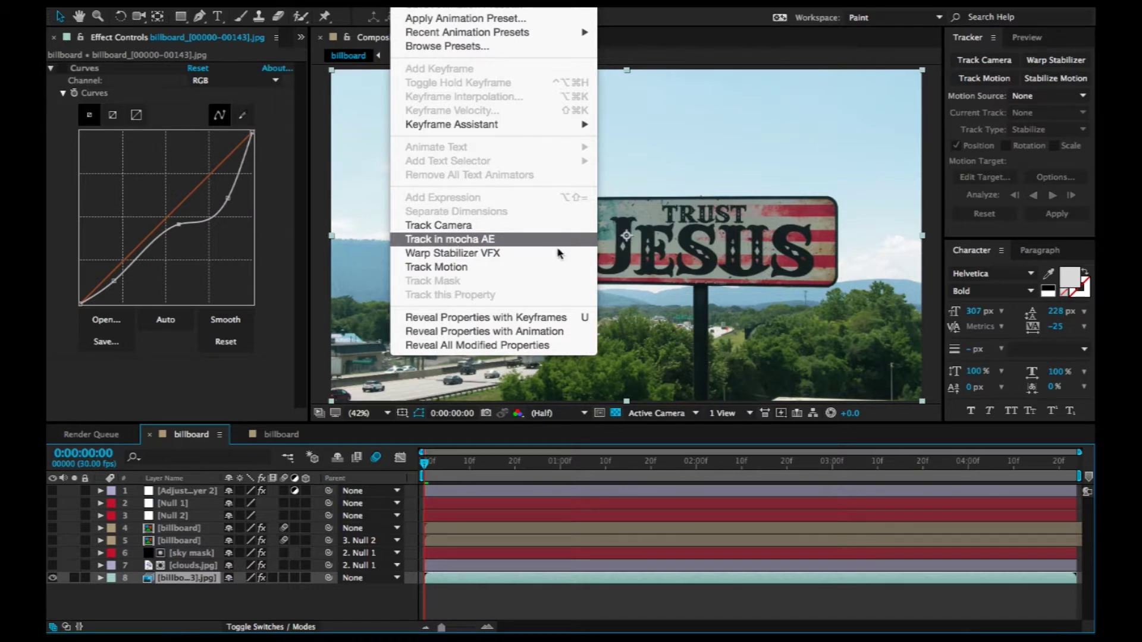
pyautogui.click(732, 589)
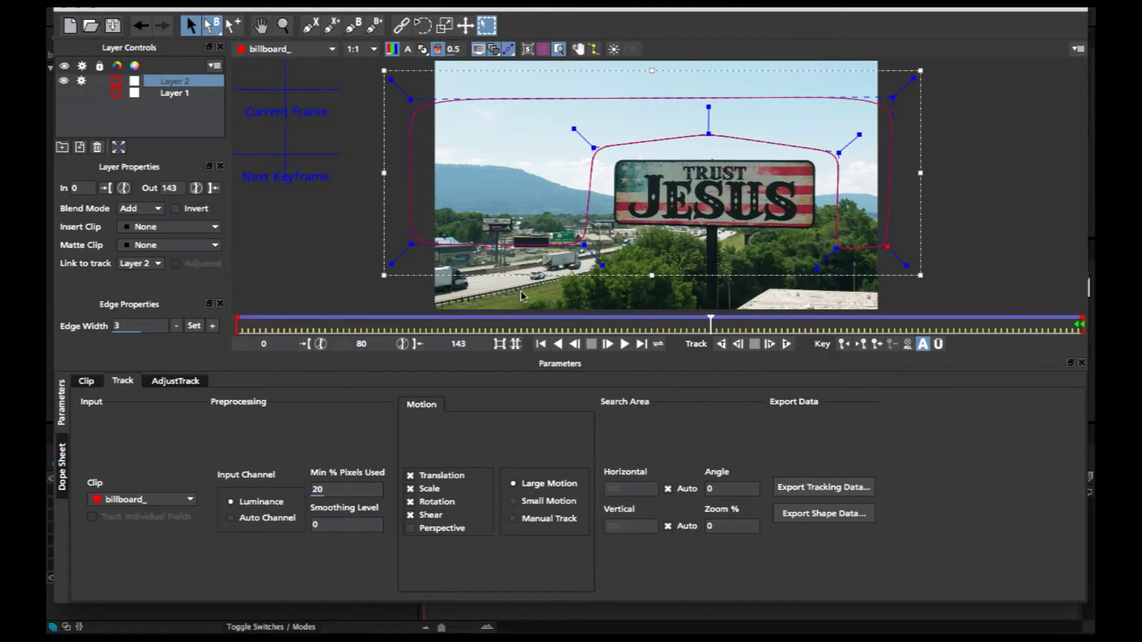
# Hide Layer 2's spline, and show and select Layer 1, the spline around the billboard.
pyautogui.click(61, 81)
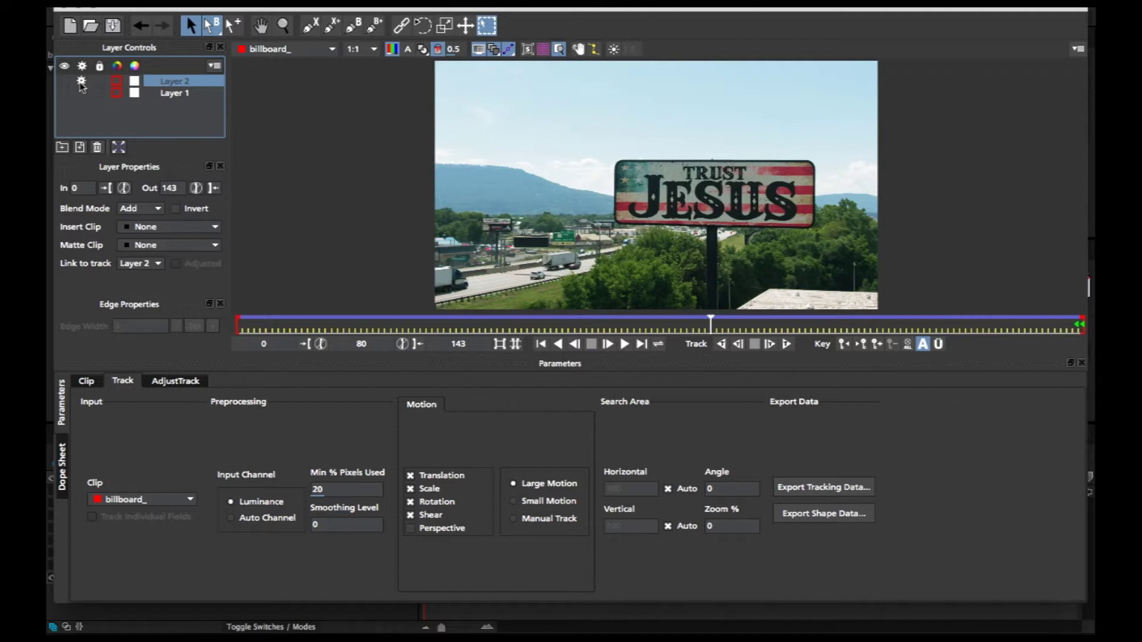
pyautogui.click(64, 93)
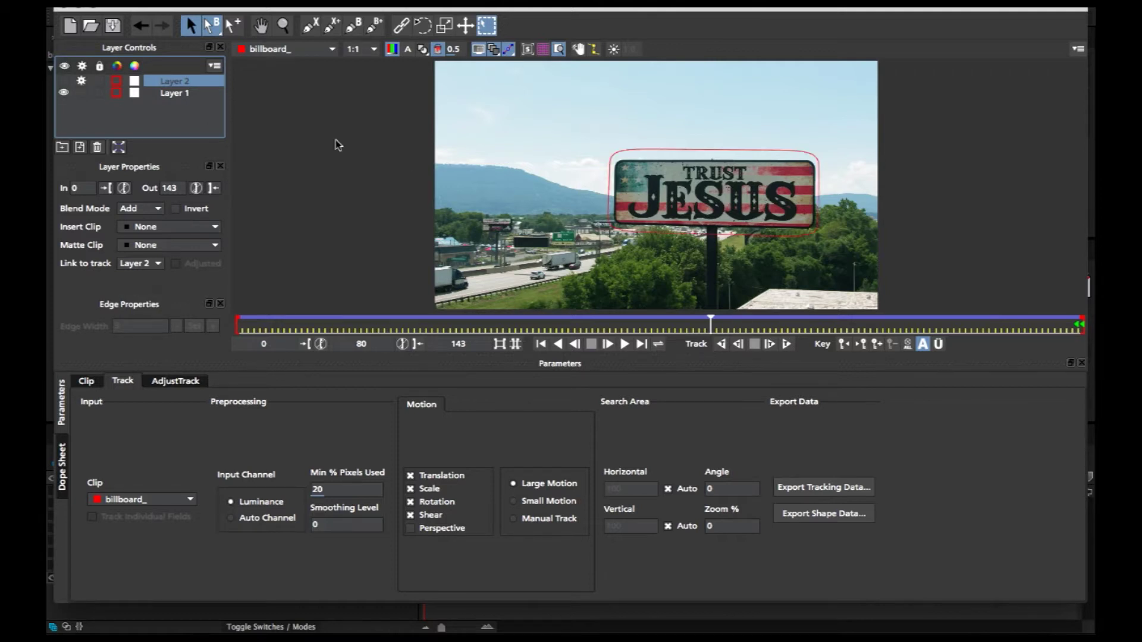
pyautogui.click(159, 105)
pyautogui.click(179, 95)
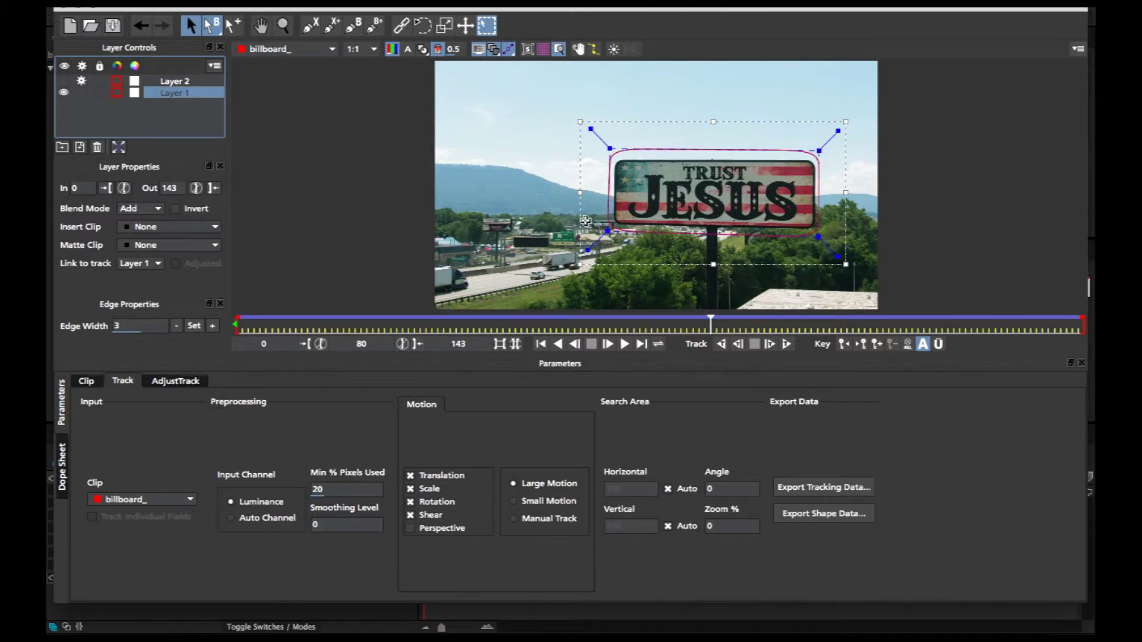
# Track Layer 1 forward from frame 0 and play back the tracked spline.
pyautogui.moveTo(709, 326); pyautogui.dragTo(229, 326)
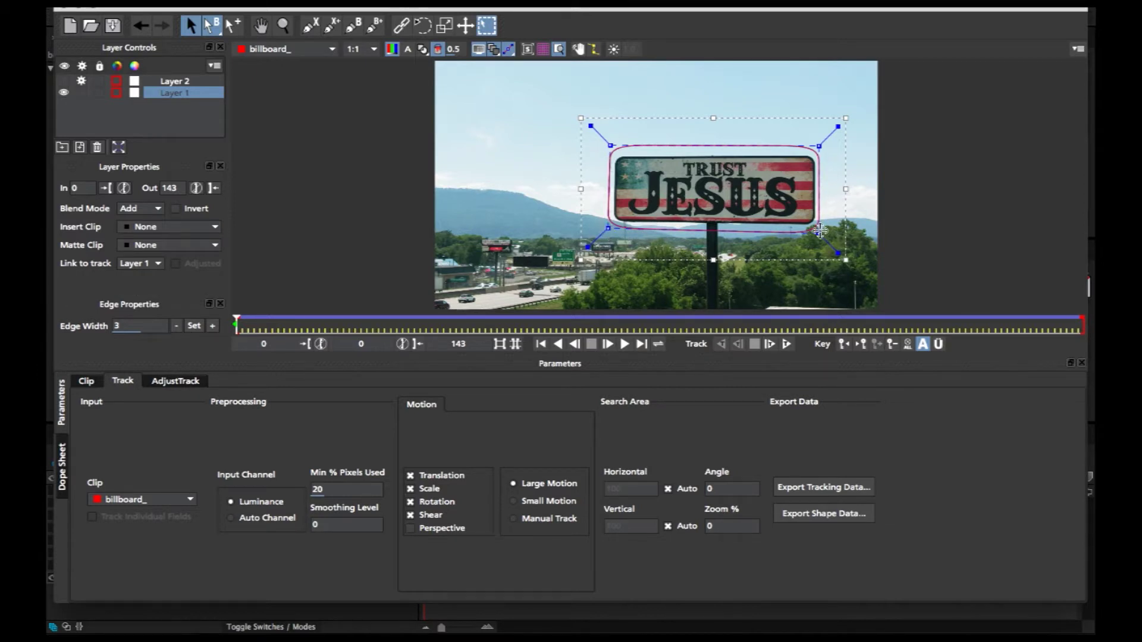
pyautogui.click(782, 347)
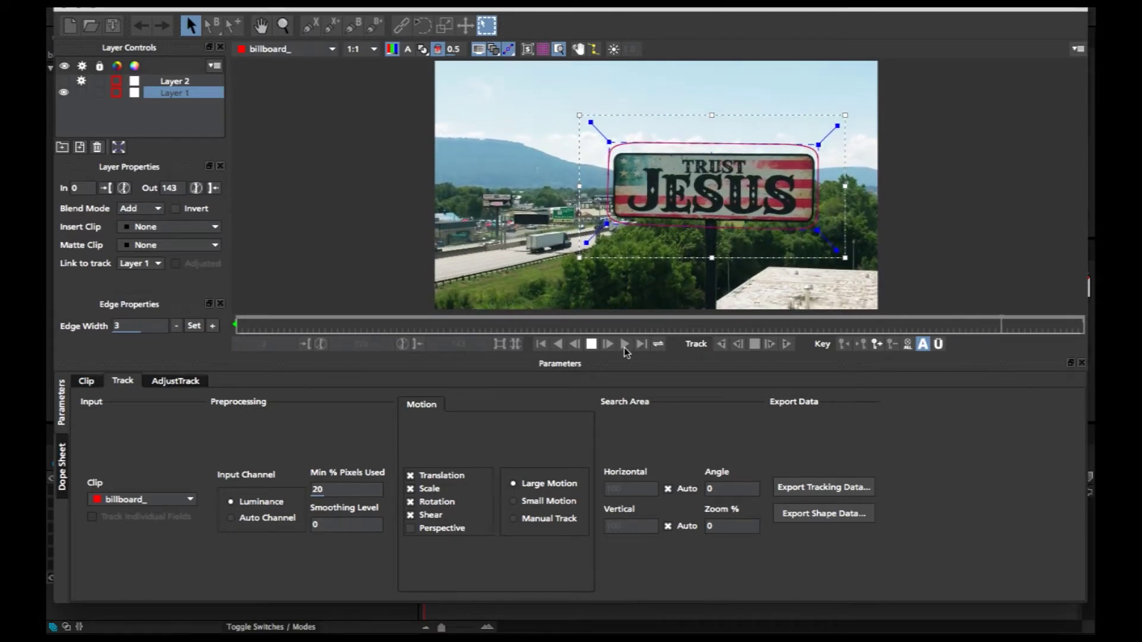
pyautogui.click(591, 346)
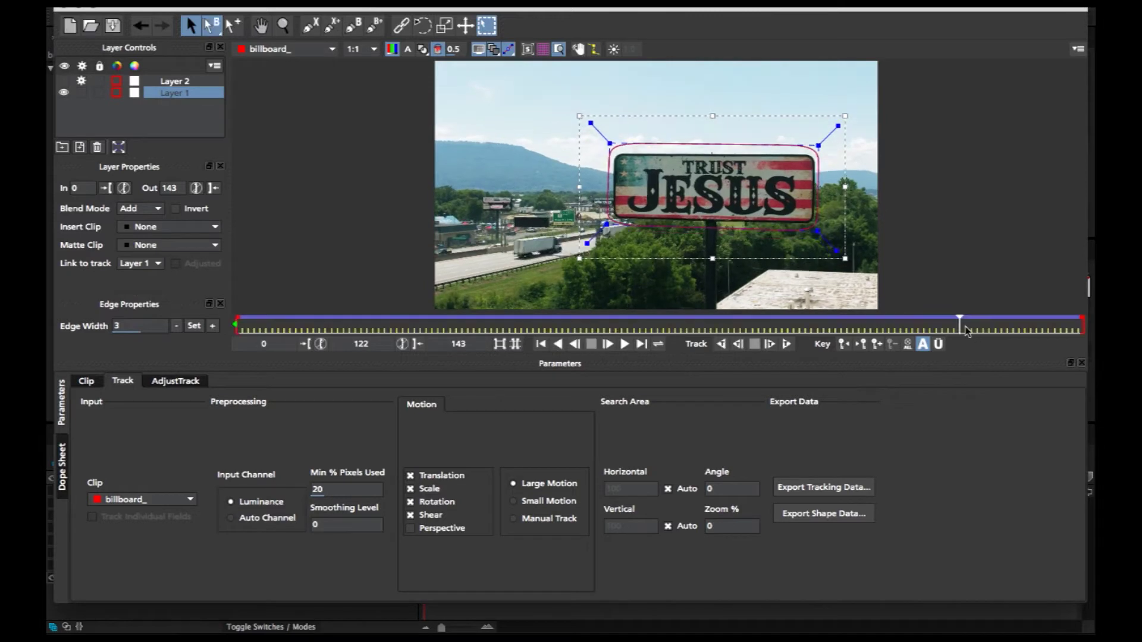
# Replay Layer 1's track from the first frame to check the spline against the billboard, and return to frame 0.
pyautogui.moveTo(959, 325); pyautogui.dragTo(236, 326)
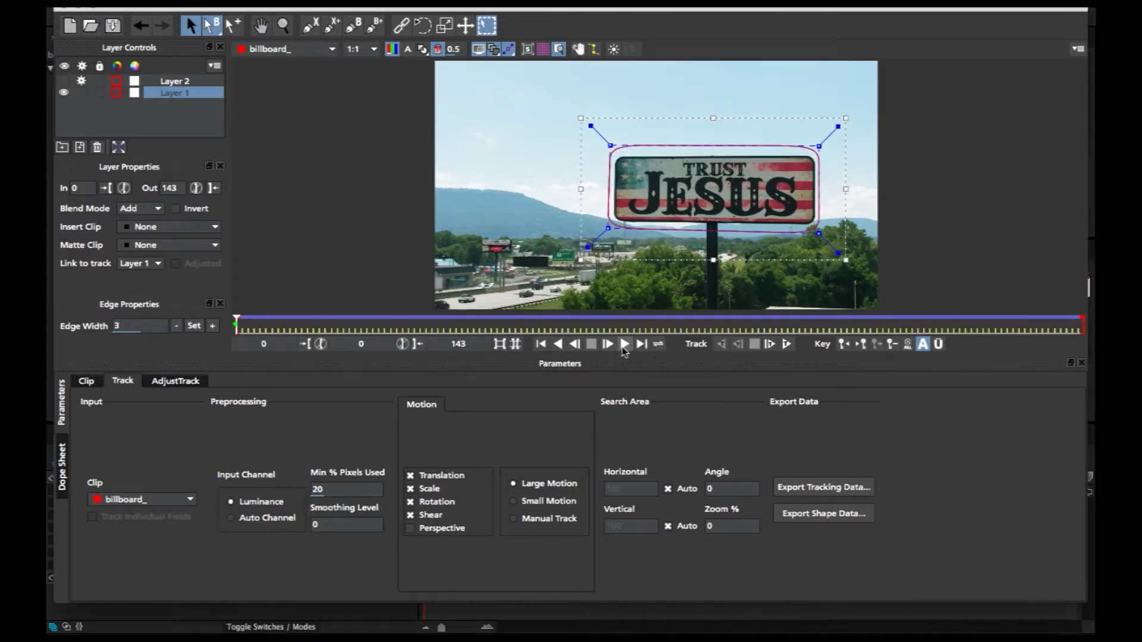
pyautogui.click(623, 346)
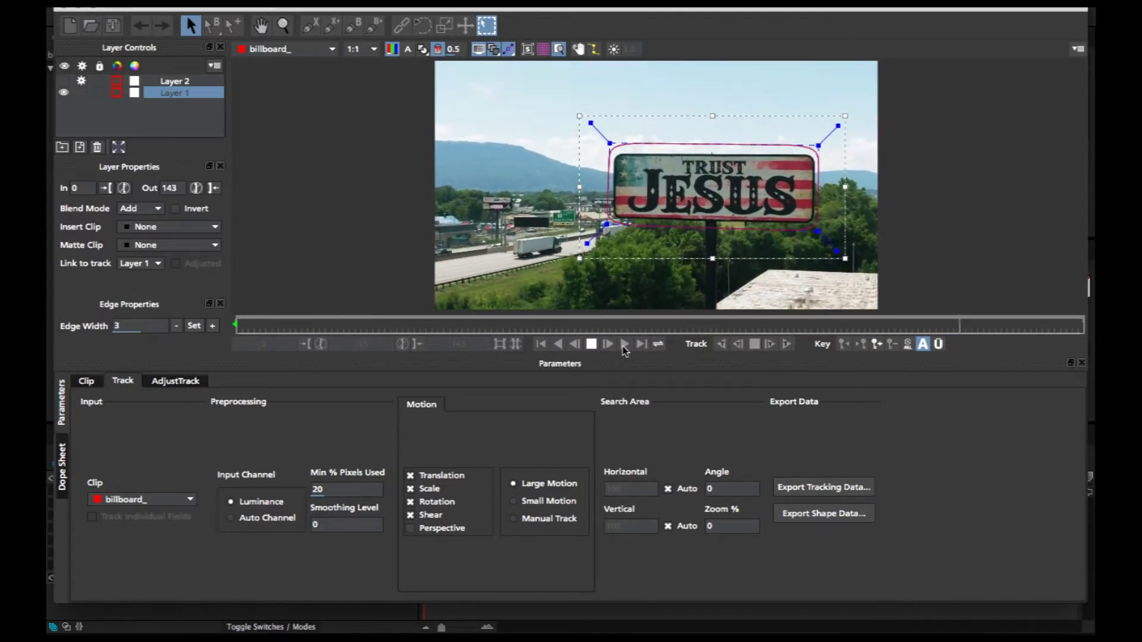
pyautogui.click(676, 326)
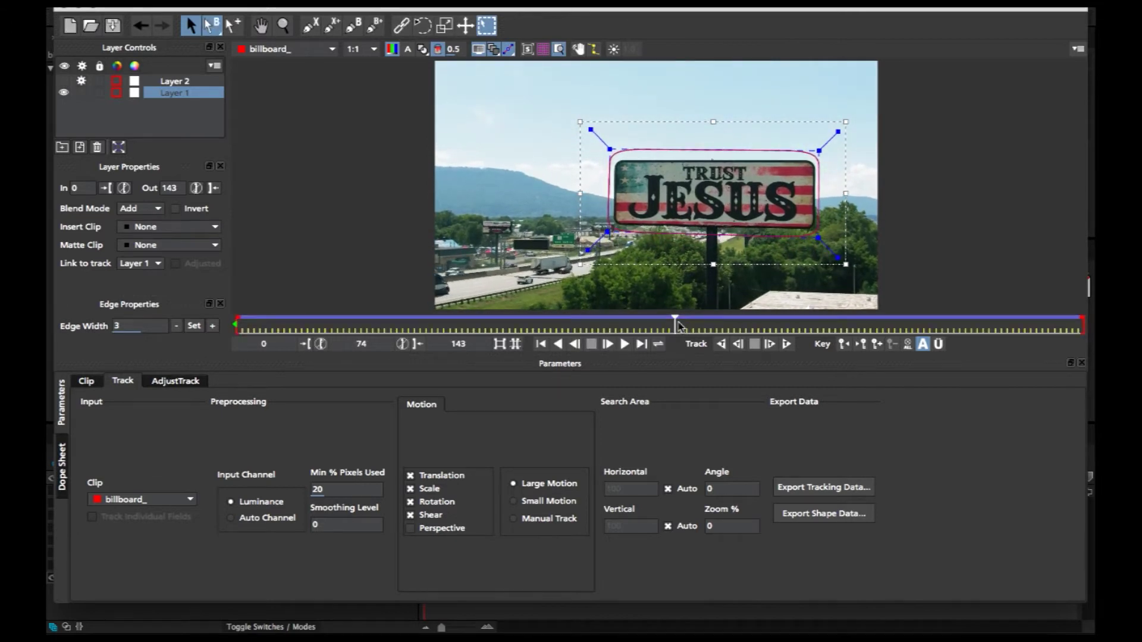
pyautogui.moveTo(674, 323); pyautogui.dragTo(238, 324)
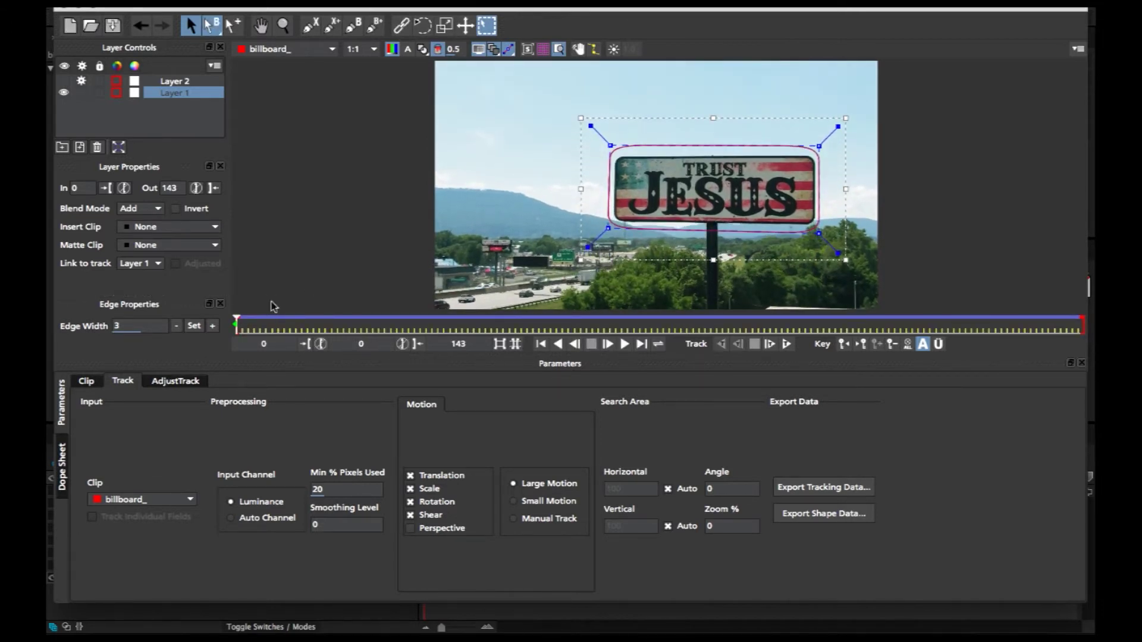
# Show the planar surface and place its four corners around the billboard, with the upper edge well above the sign.
pyautogui.click(527, 50)
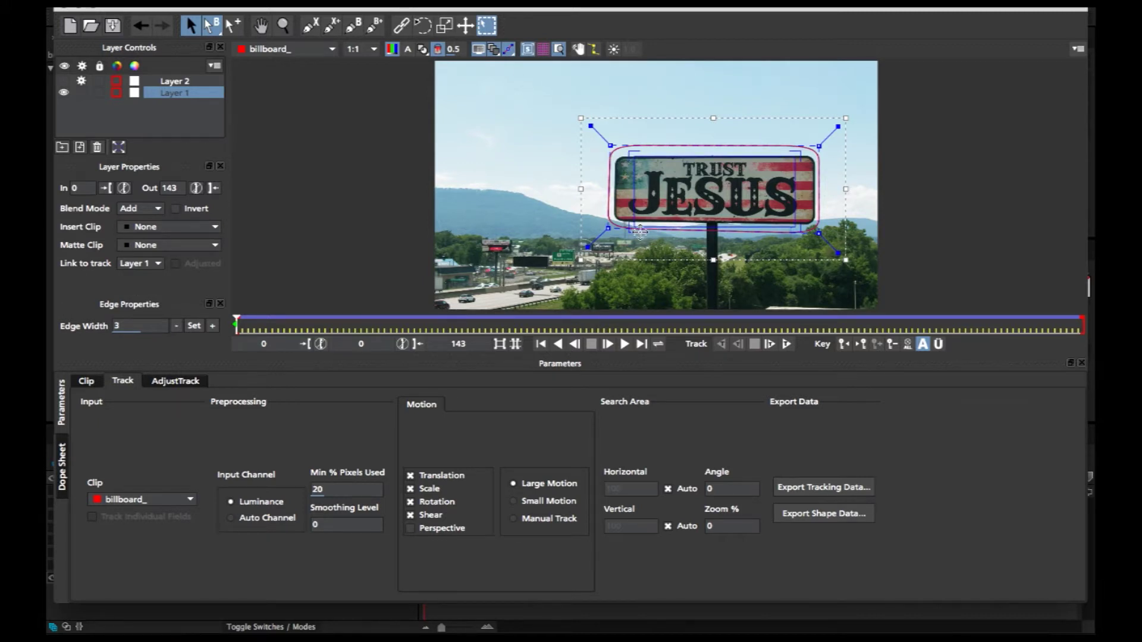
pyautogui.moveTo(637, 231); pyautogui.dragTo(611, 240)
pyautogui.moveTo(800, 232); pyautogui.dragTo(814, 252)
pyautogui.moveTo(798, 152); pyautogui.dragTo(817, 116)
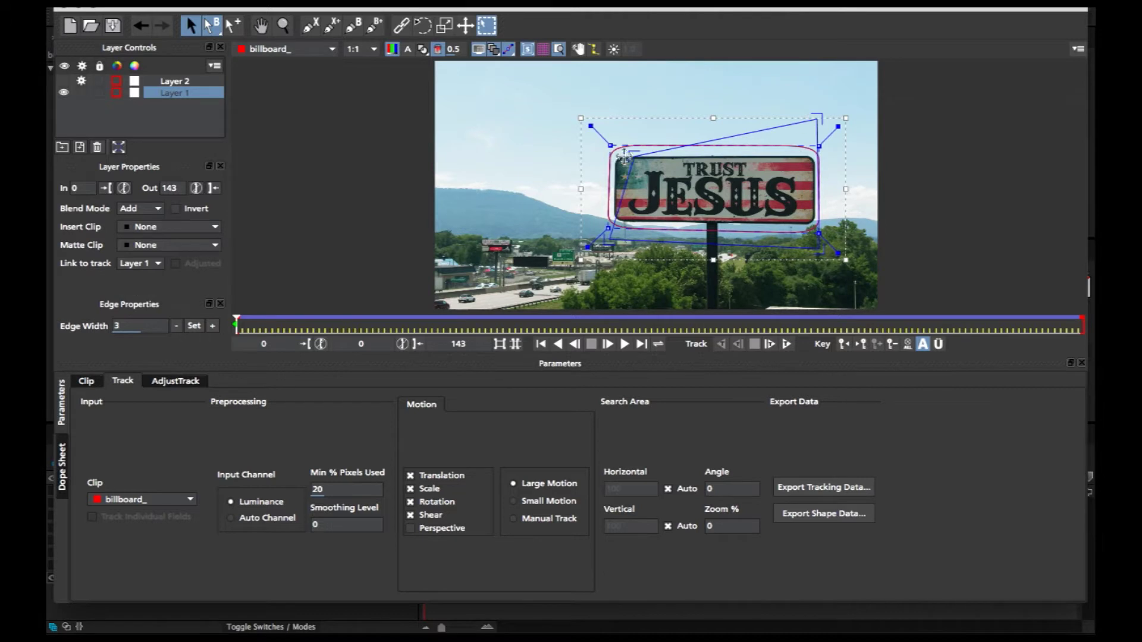
pyautogui.moveTo(626, 152); pyautogui.dragTo(615, 109)
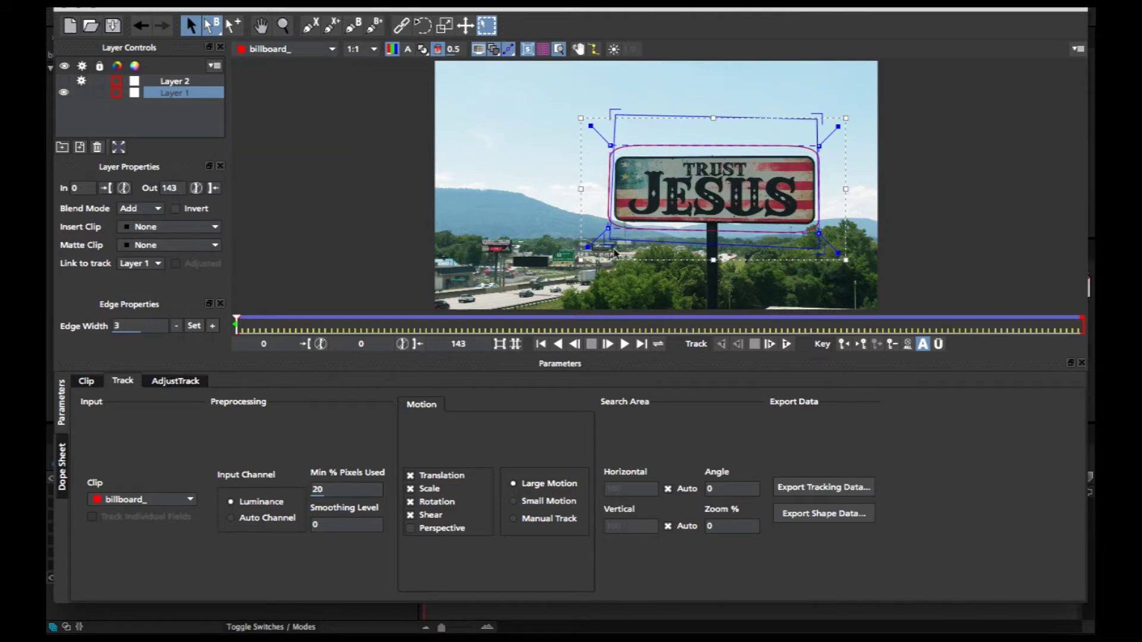
# Refine the planar surface's corners so its edges line up with the billboard's sides, undoing the accidental move of the spline.
pyautogui.moveTo(607, 240); pyautogui.dragTo(613, 245)
pyautogui.moveTo(819, 254); pyautogui.dragTo(818, 251)
pyautogui.moveTo(820, 122); pyautogui.dragTo(818, 117)
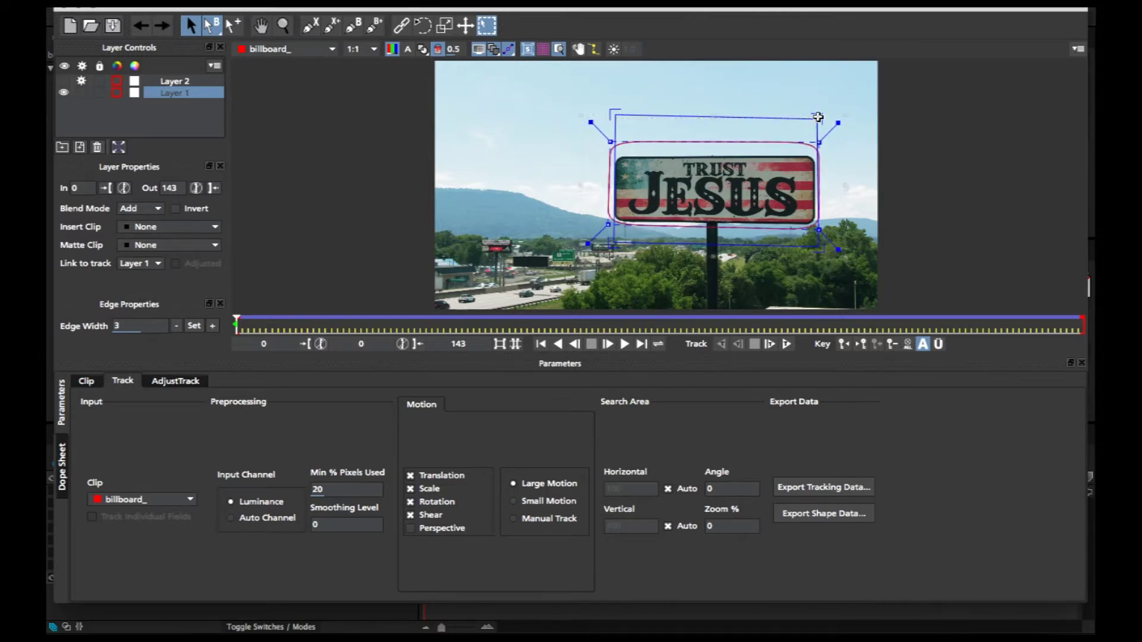
pyautogui.hotkey('ctrl', 'z')
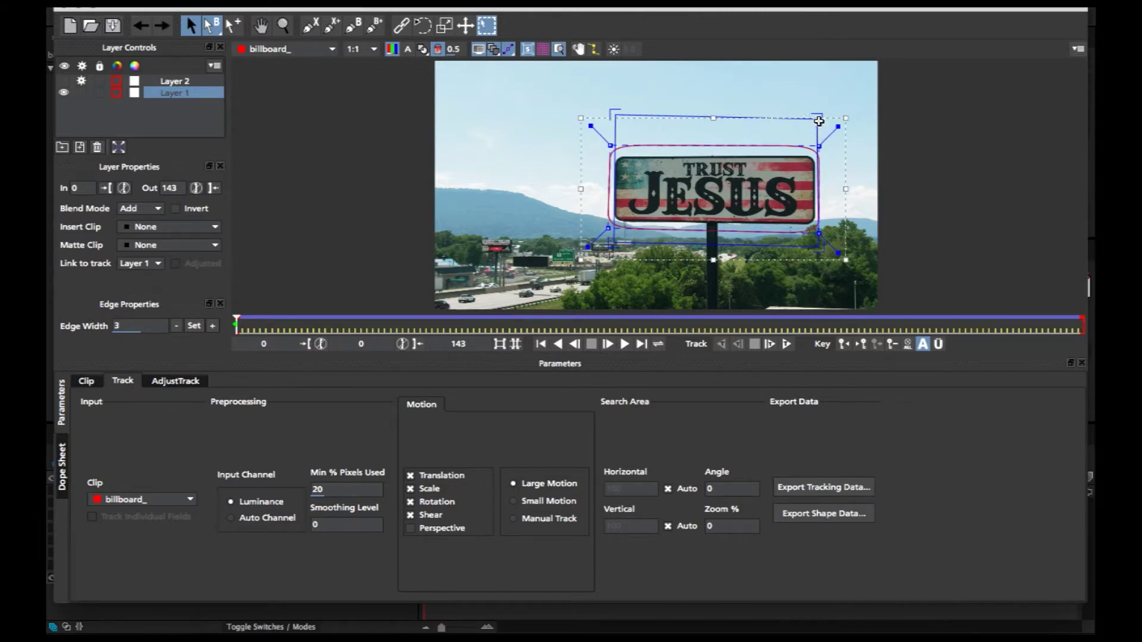
pyautogui.moveTo(819, 121); pyautogui.dragTo(816, 116)
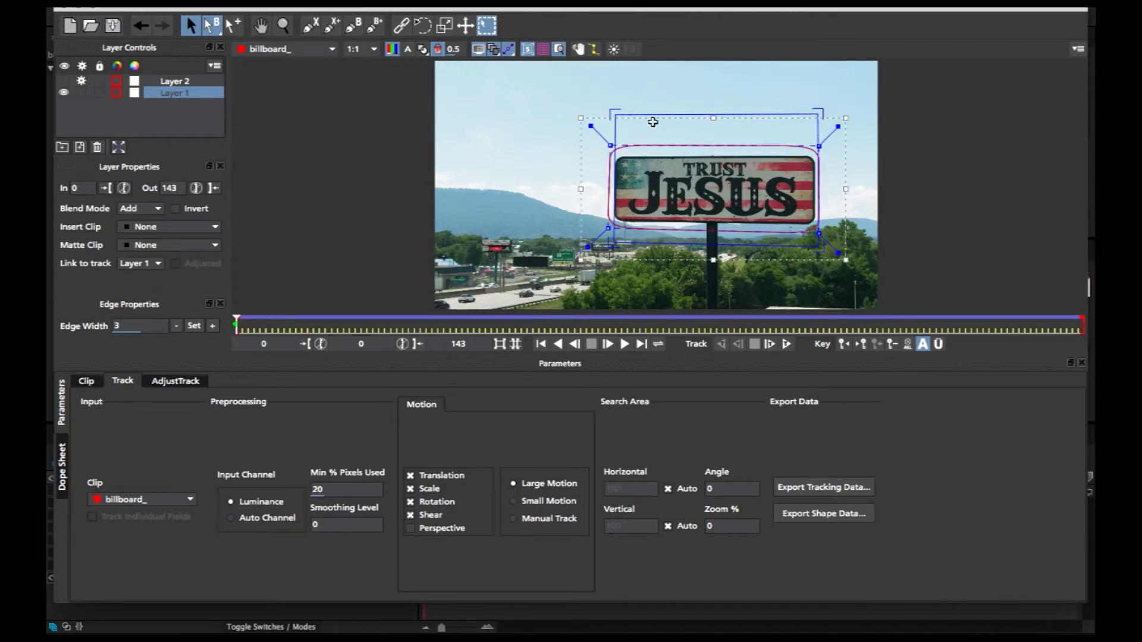
pyautogui.moveTo(613, 113); pyautogui.dragTo(609, 112)
pyautogui.moveTo(608, 247); pyautogui.dragTo(606, 248)
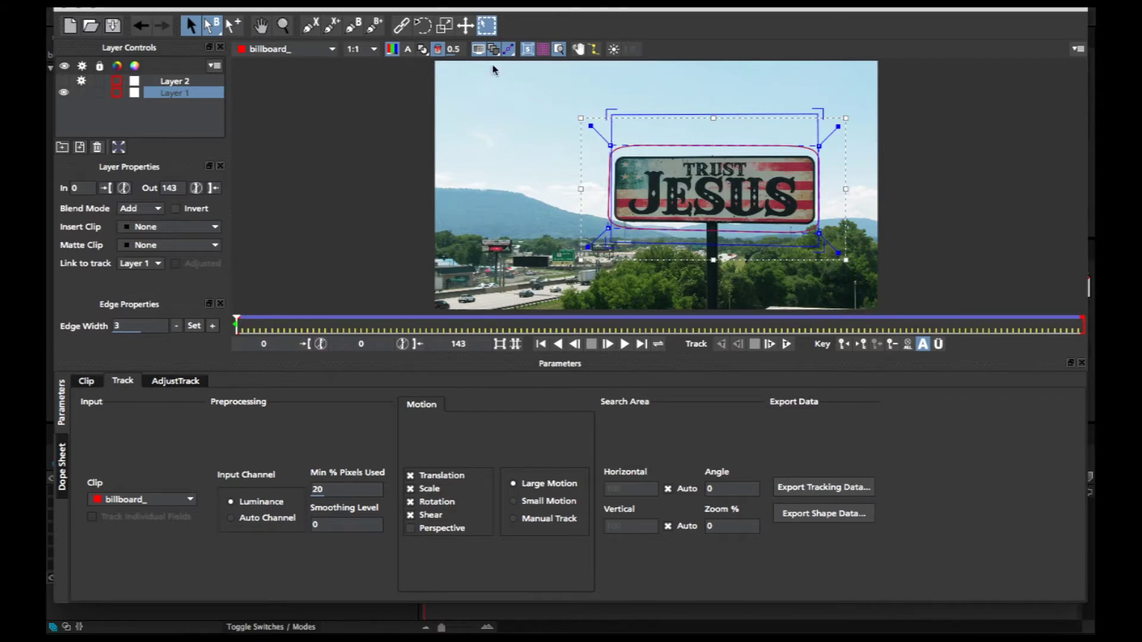
# Show the planar grid, fine-tune the surface's two lower corners, and play back the track to check the alignment.
pyautogui.click(545, 53)
pyautogui.moveTo(814, 246); pyautogui.dragTo(815, 244)
pyautogui.moveTo(607, 245); pyautogui.dragTo(607, 244)
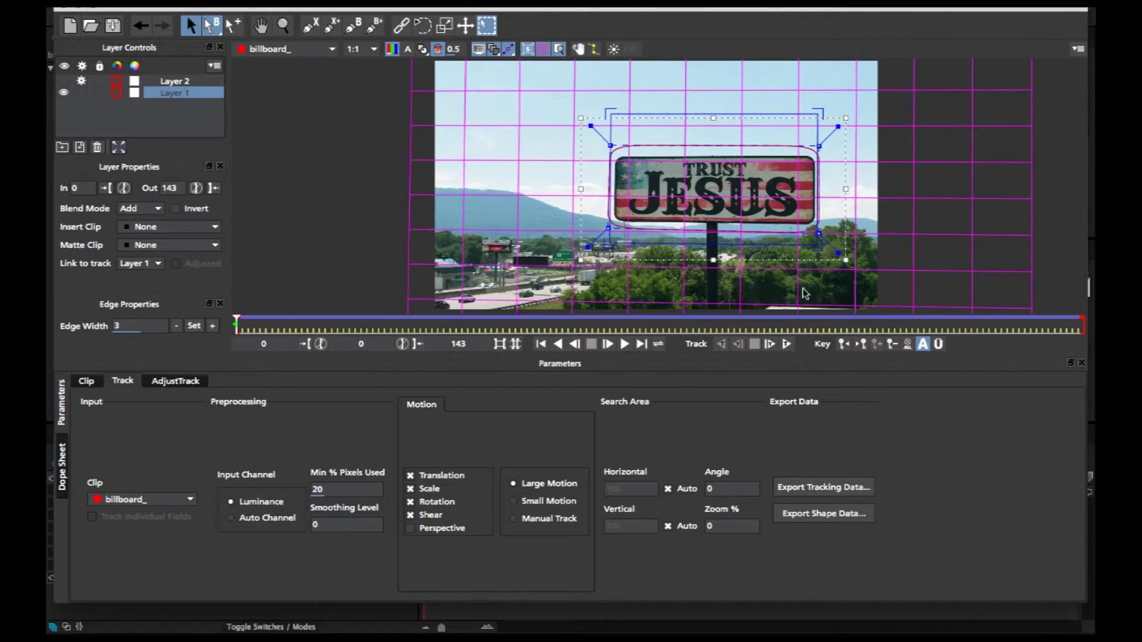
pyautogui.moveTo(817, 249); pyautogui.dragTo(816, 250)
pyautogui.click(622, 346)
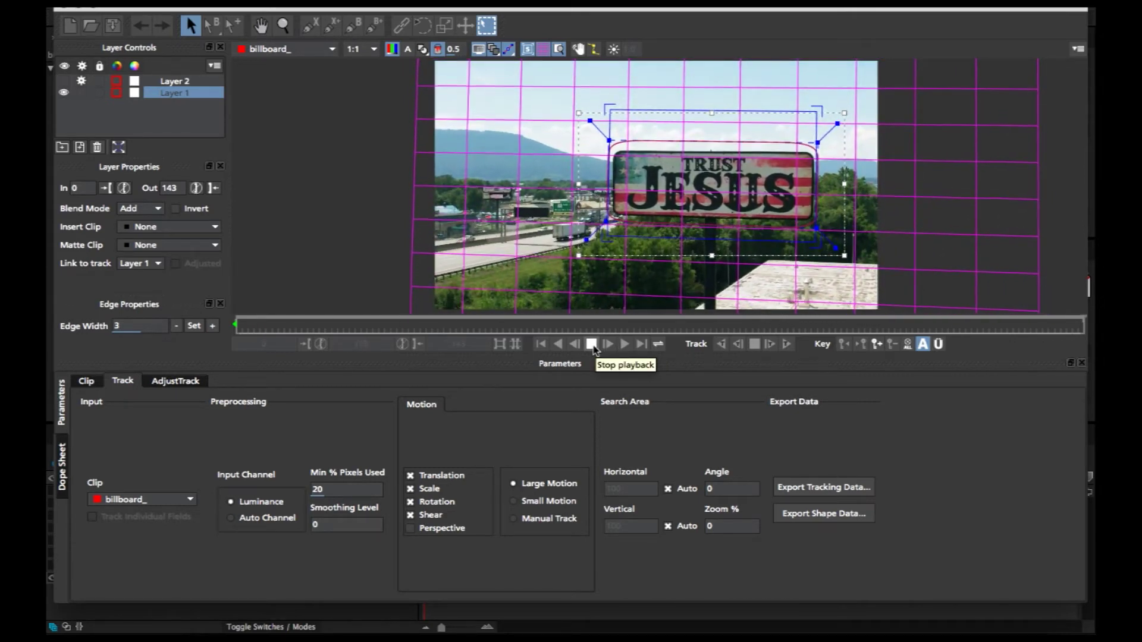
pyautogui.click(593, 346)
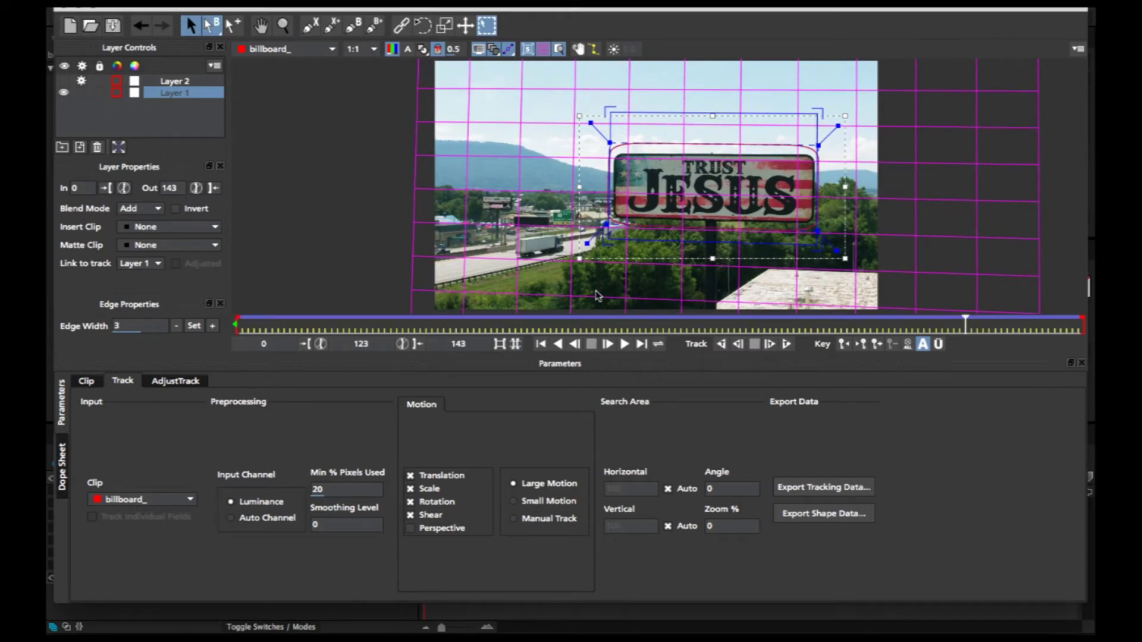
# Copy Layer 1's tracking data to the clipboard in the format After Effects Corner Pin [supports motion blur] (*.txt).
pyautogui.click(799, 489)
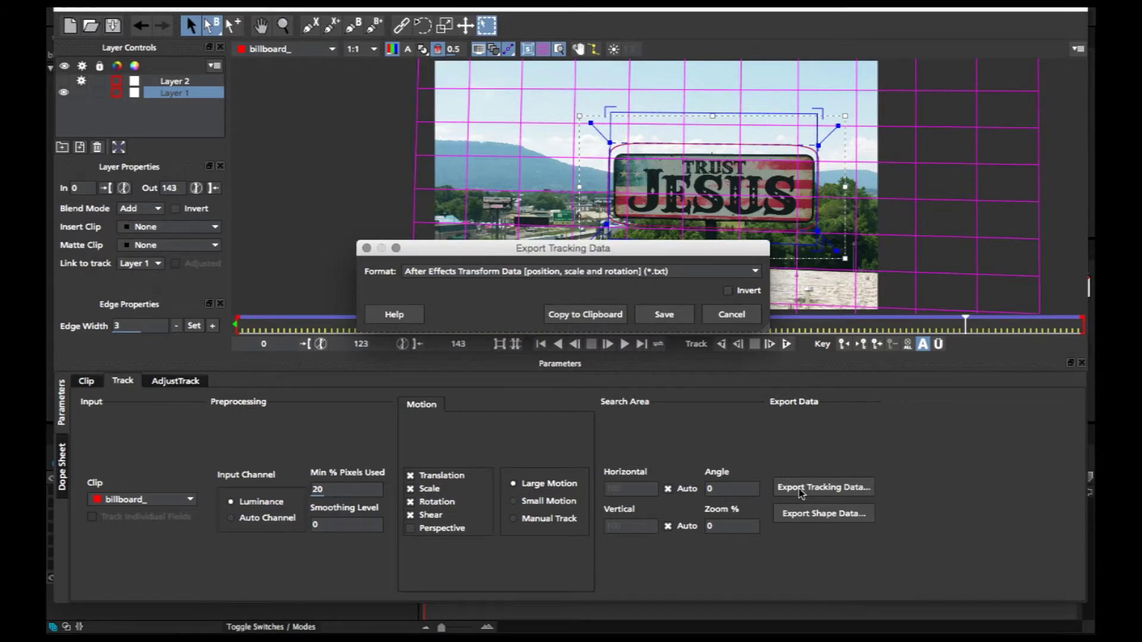
pyautogui.click(741, 317)
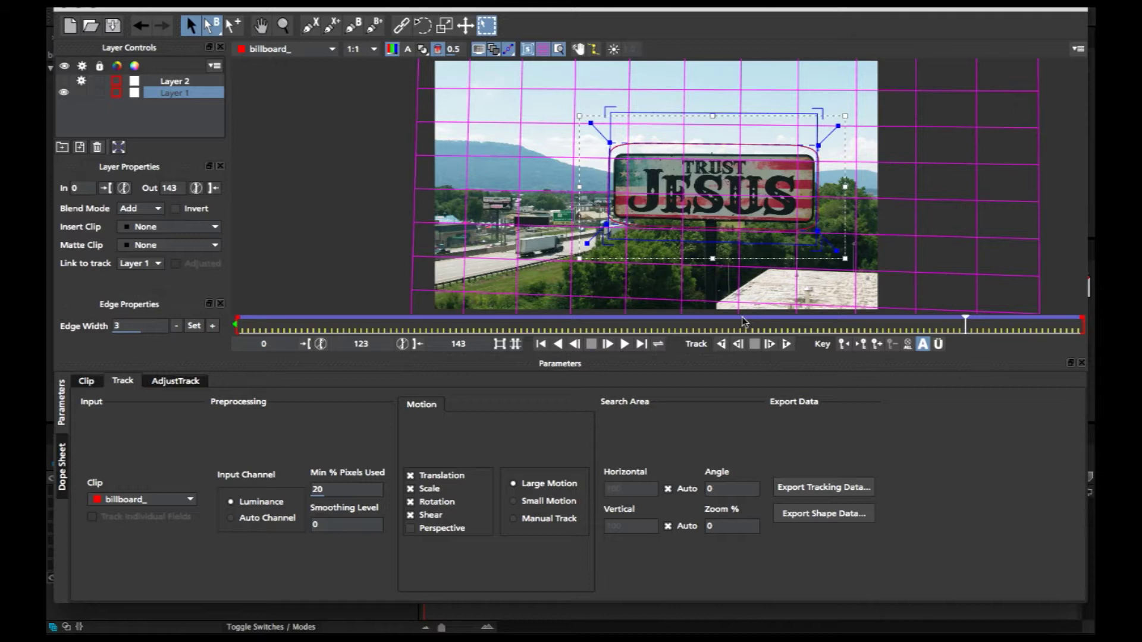
pyautogui.click(809, 489)
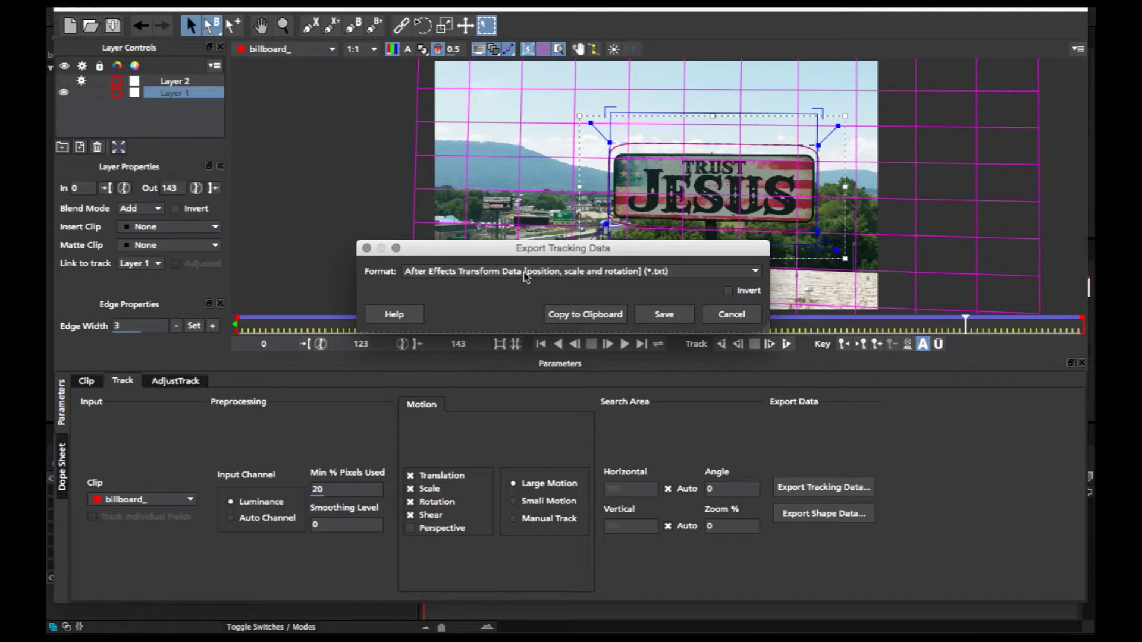
pyautogui.click(525, 277)
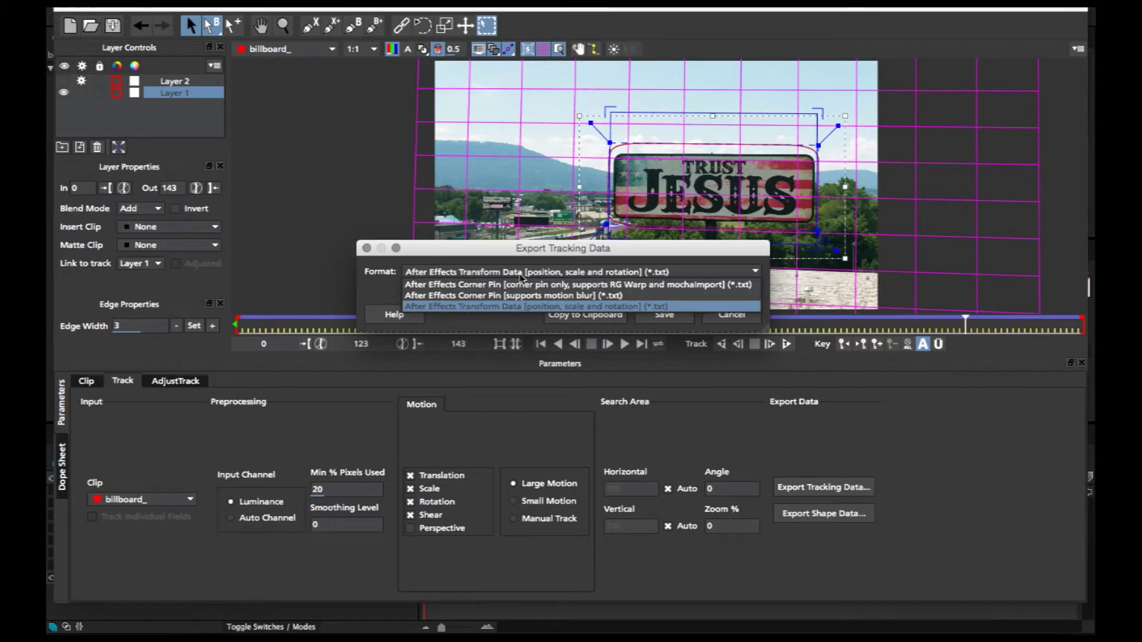
pyautogui.click(547, 296)
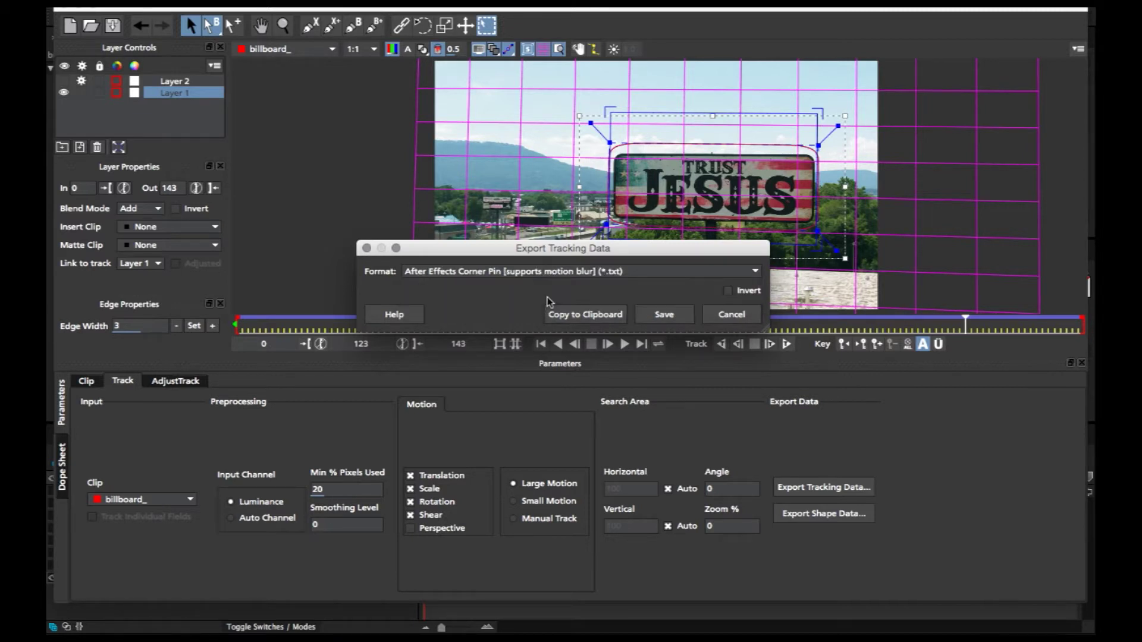
pyautogui.click(588, 321)
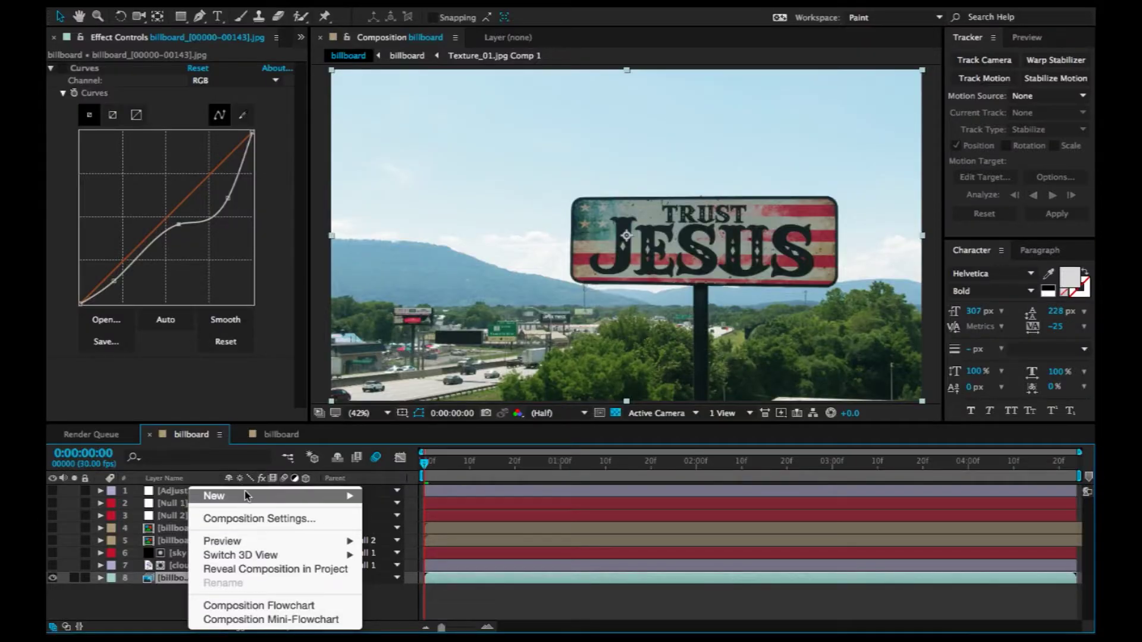
# Create a black 1920 × 1080 px solid above the footage and paste the copied corner-pin tracking data onto it at the first frame.
pyautogui.moveTo(244, 495)
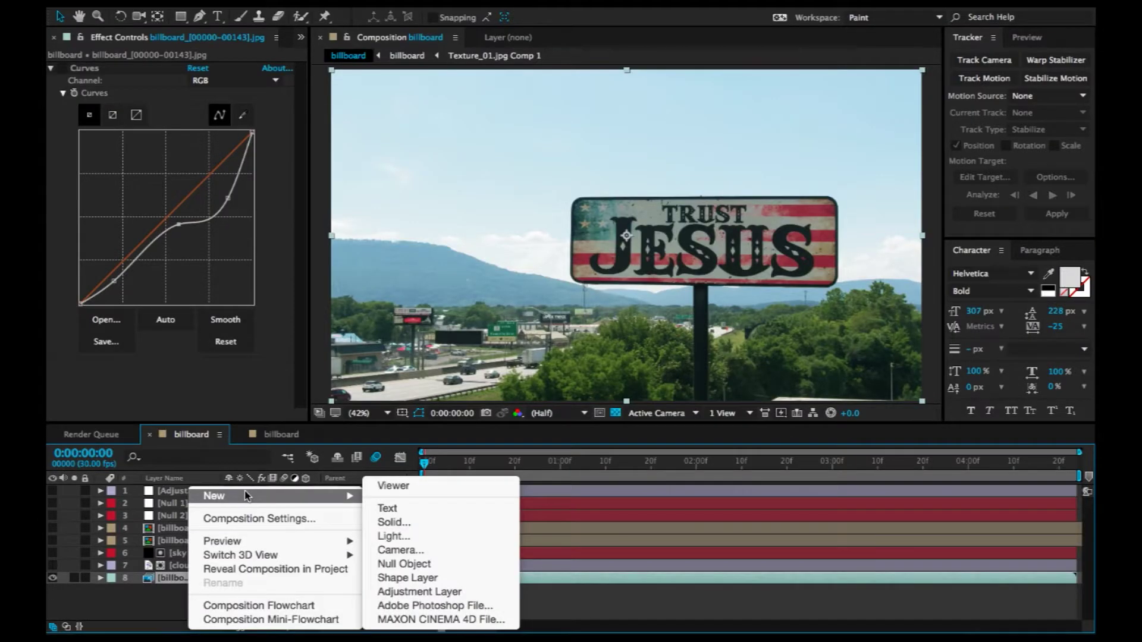
pyautogui.click(386, 523)
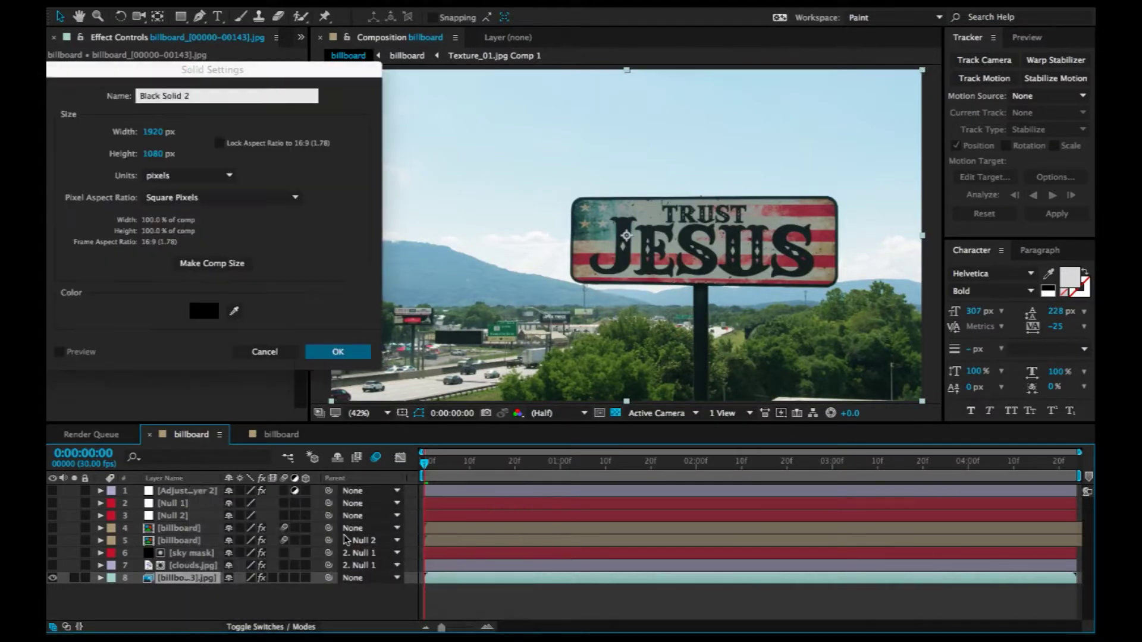
pyautogui.click(337, 352)
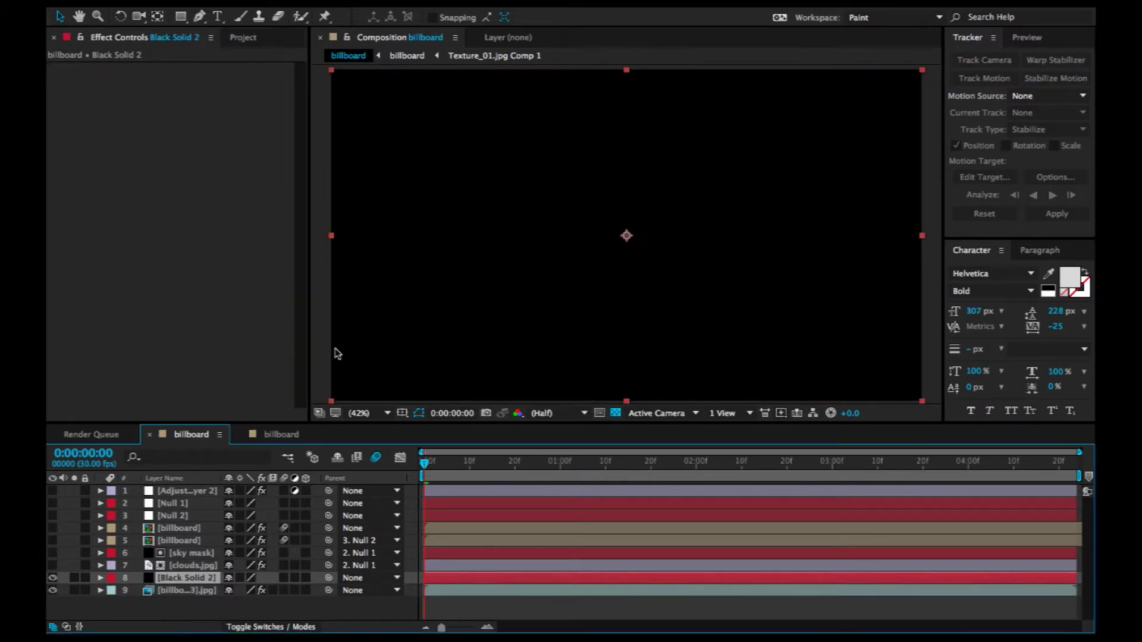
pyautogui.moveTo(474, 465); pyautogui.dragTo(404, 473)
pyautogui.press('super+v')
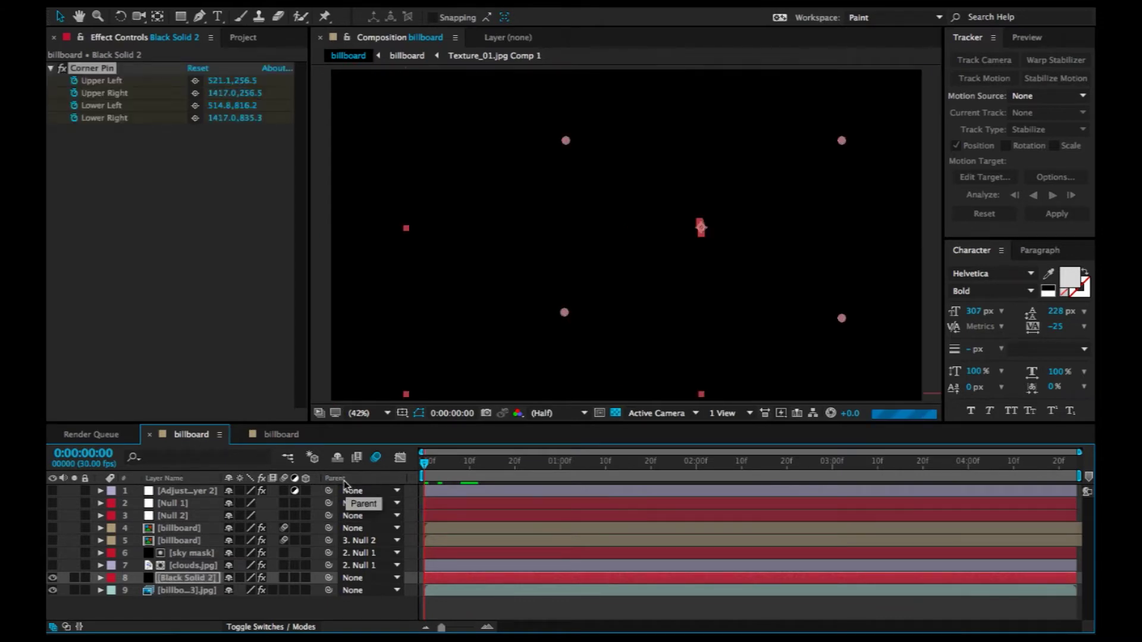
# Play back the composition and scrub the opening frames to check how the corner-pinned solid follows the billboard.
pyautogui.press('space')
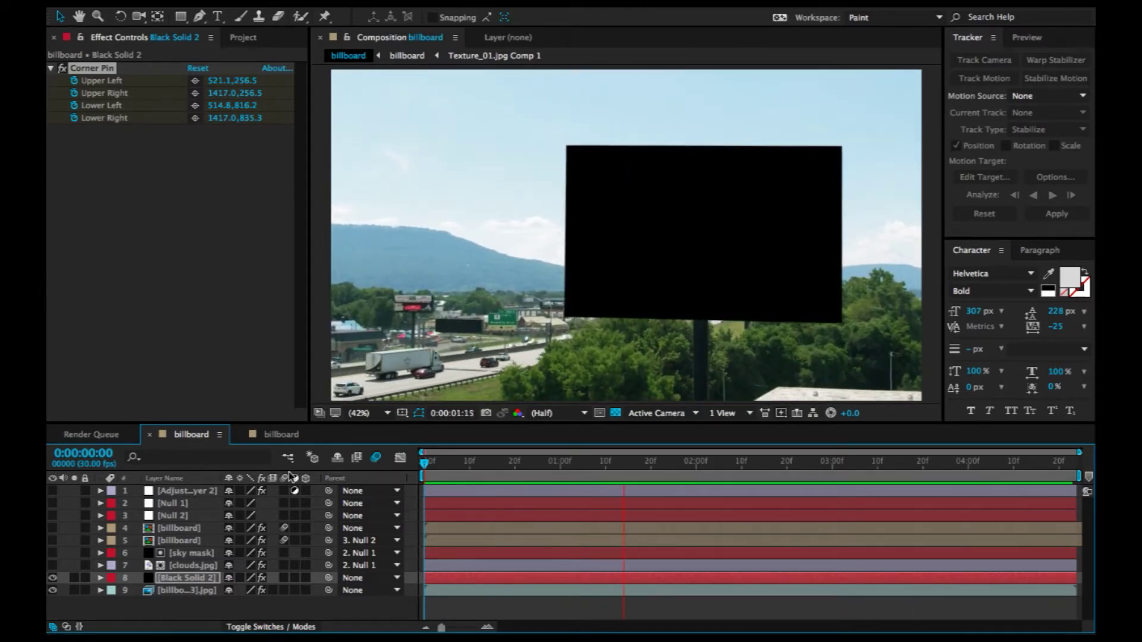
pyautogui.press('space')
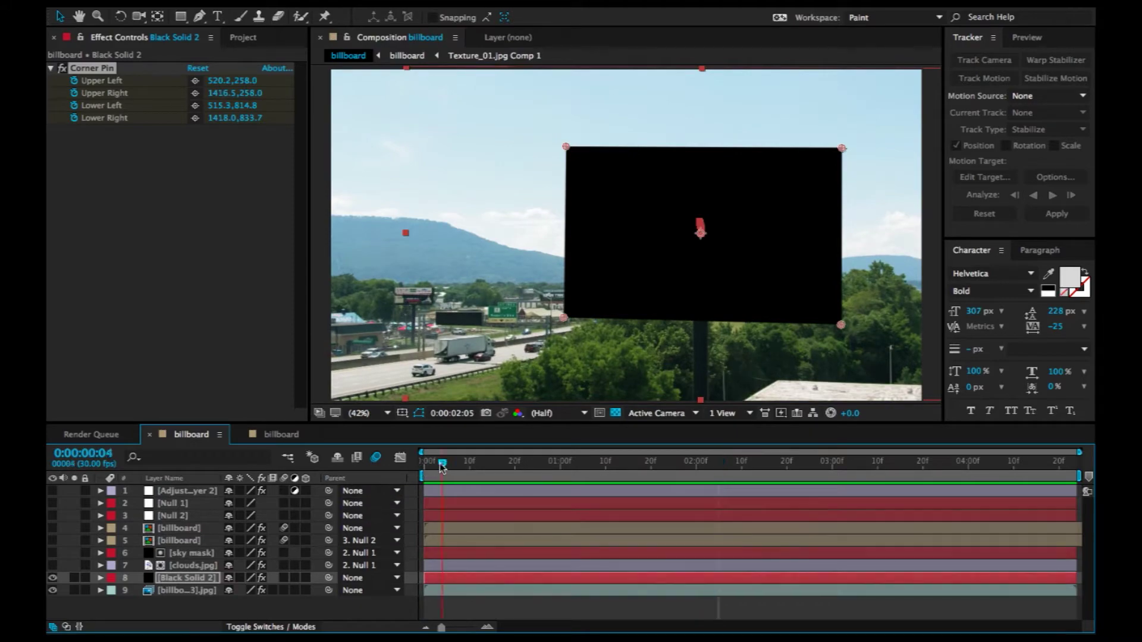
pyautogui.click(435, 463)
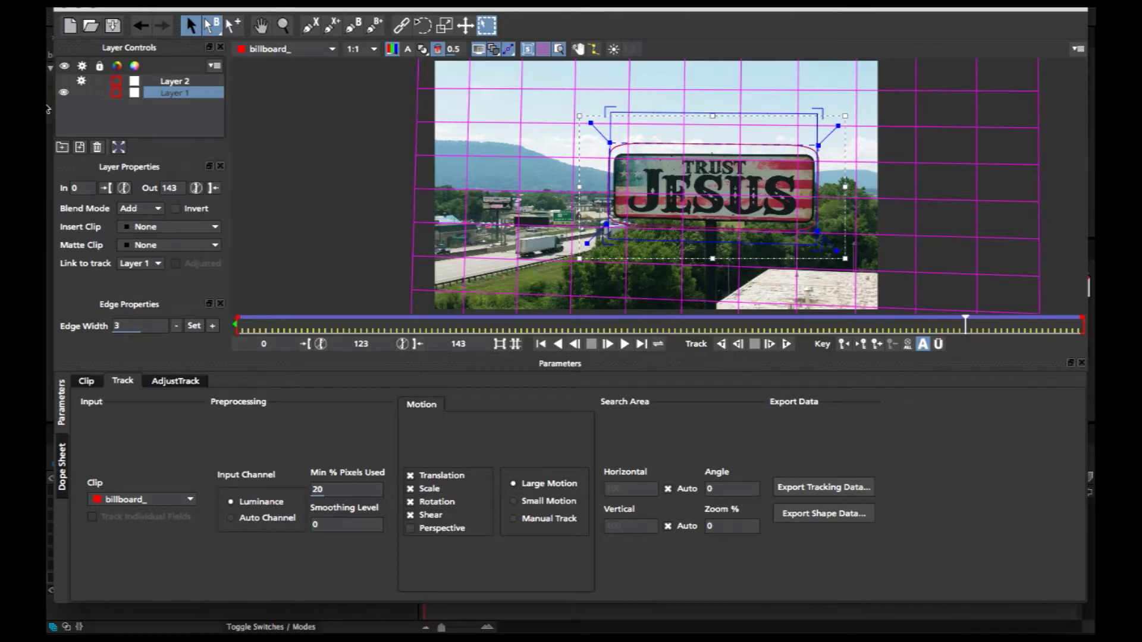
# In mocha AE, hide Layer 1's spline and the planar grid, and show Layer 2's spline around the background.
pyautogui.click(63, 93)
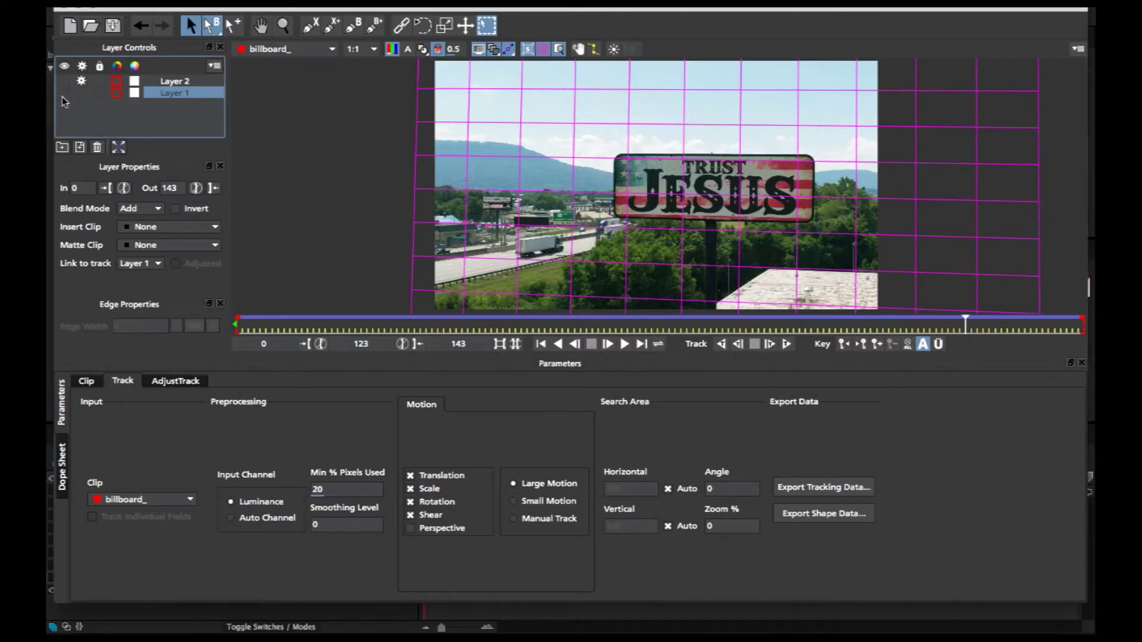
pyautogui.click(543, 48)
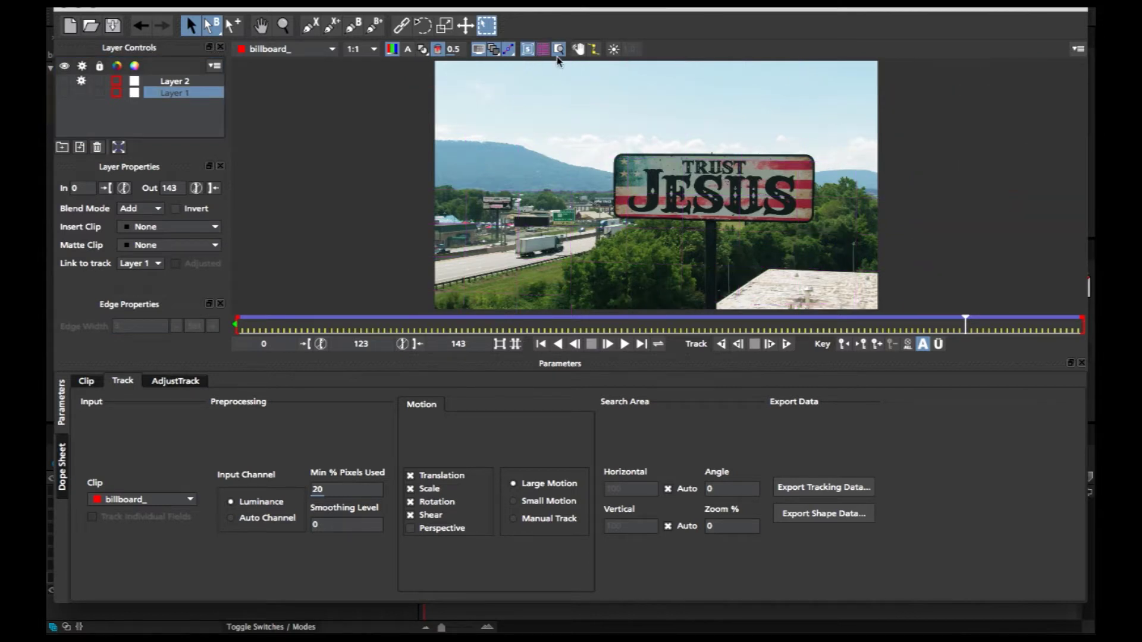
pyautogui.click(64, 81)
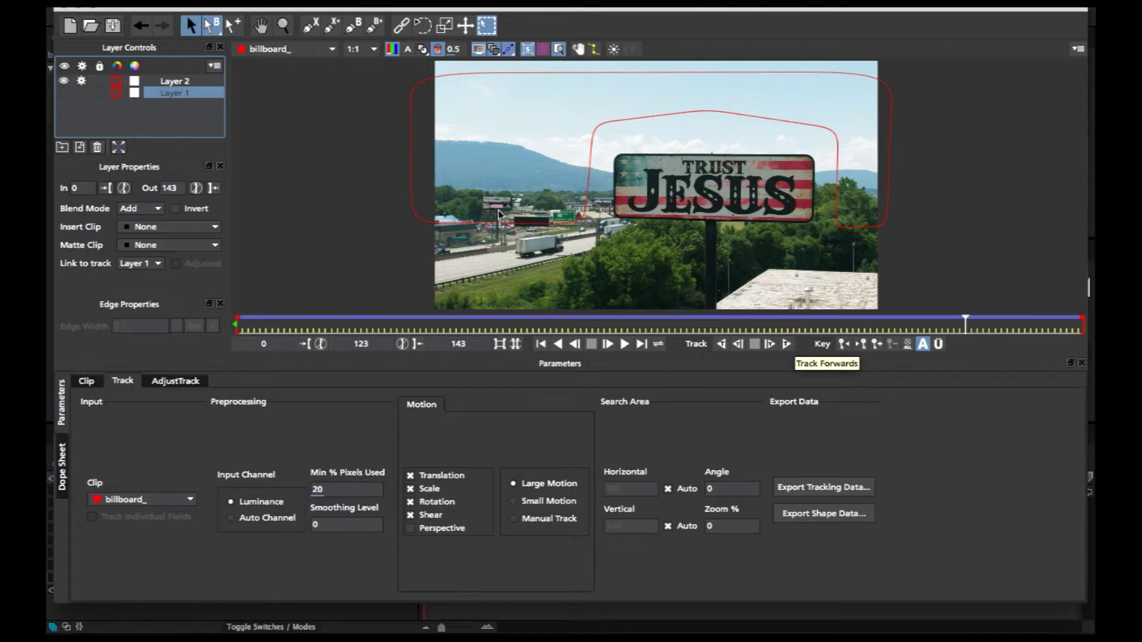
# Draw an X-Spline around the sky and distant hills, looping over the billboard to exclude it, and start tracking the new layer forwards.
pyautogui.click(309, 25)
pyautogui.click(416, 224)
pyautogui.click(602, 225)
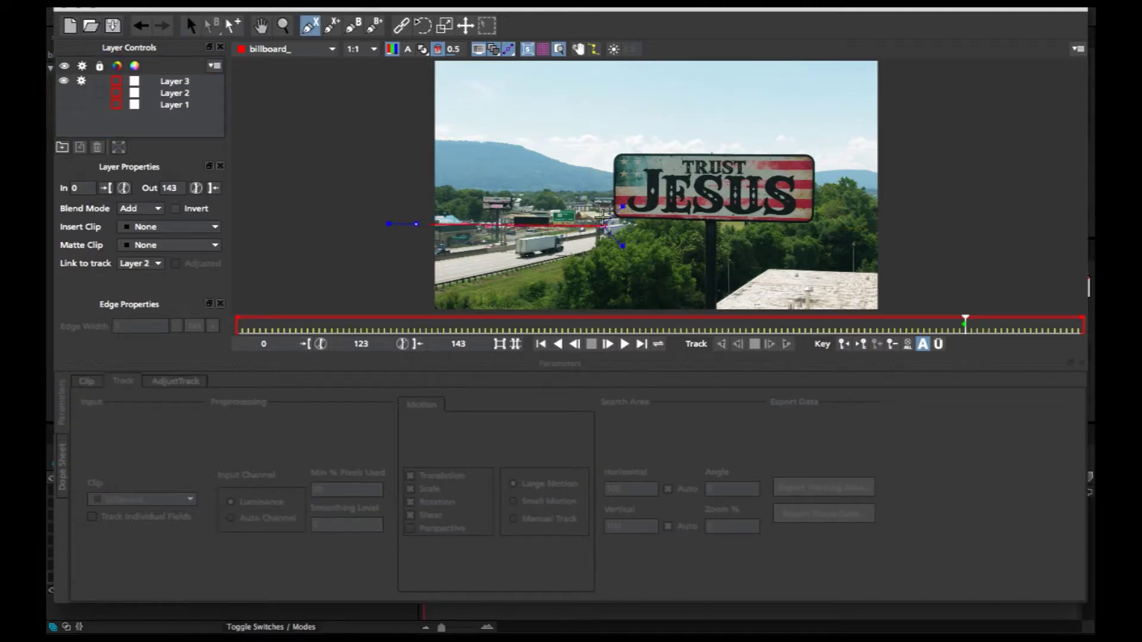
pyautogui.click(606, 105)
pyautogui.click(842, 105)
pyautogui.click(835, 229)
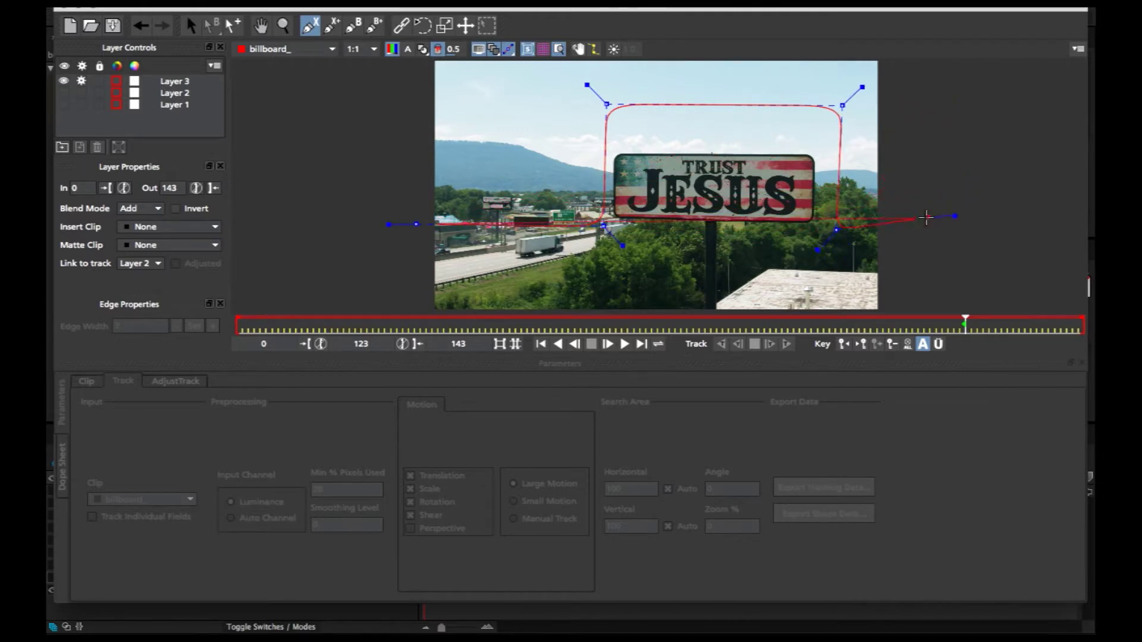
pyautogui.click(922, 232)
pyautogui.click(921, 63)
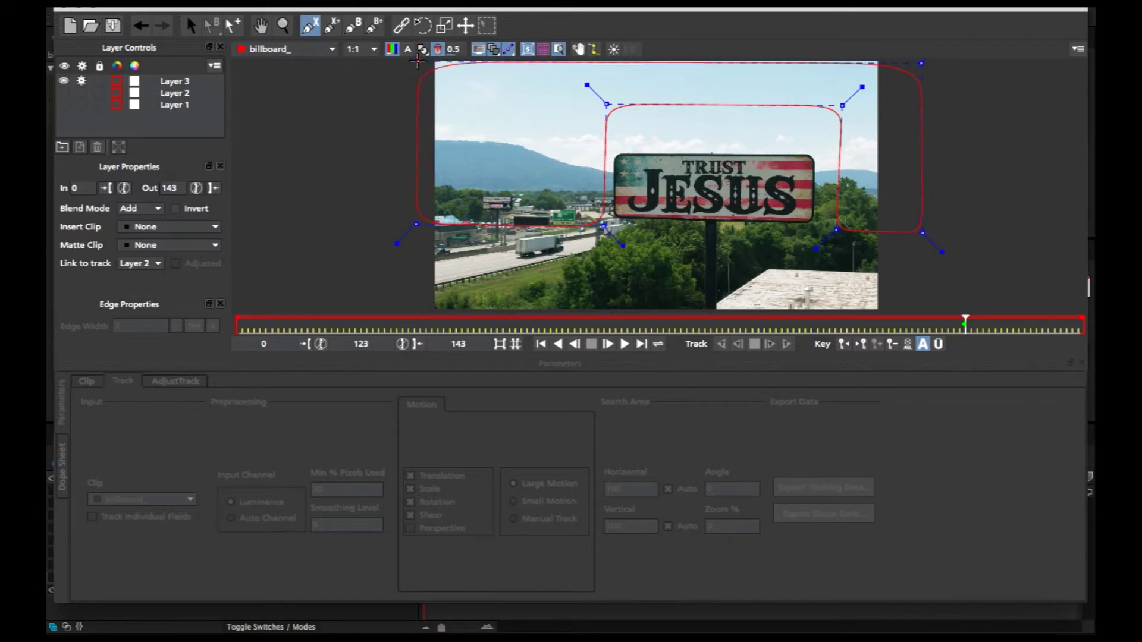
pyautogui.click(418, 61)
pyautogui.rightClick(713, 210)
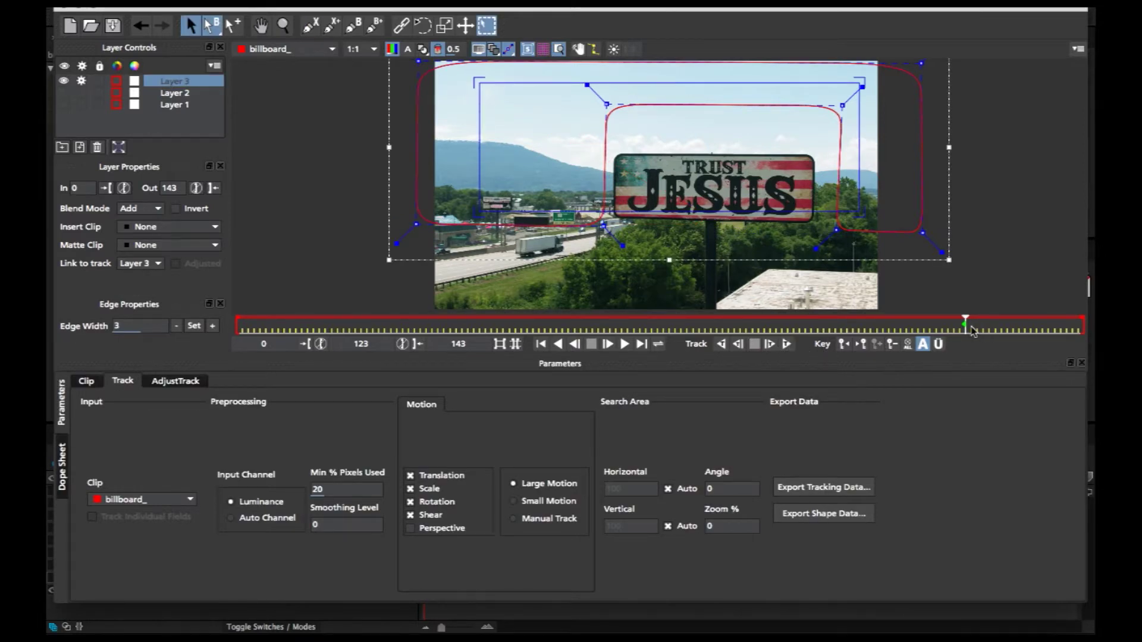
pyautogui.click(786, 344)
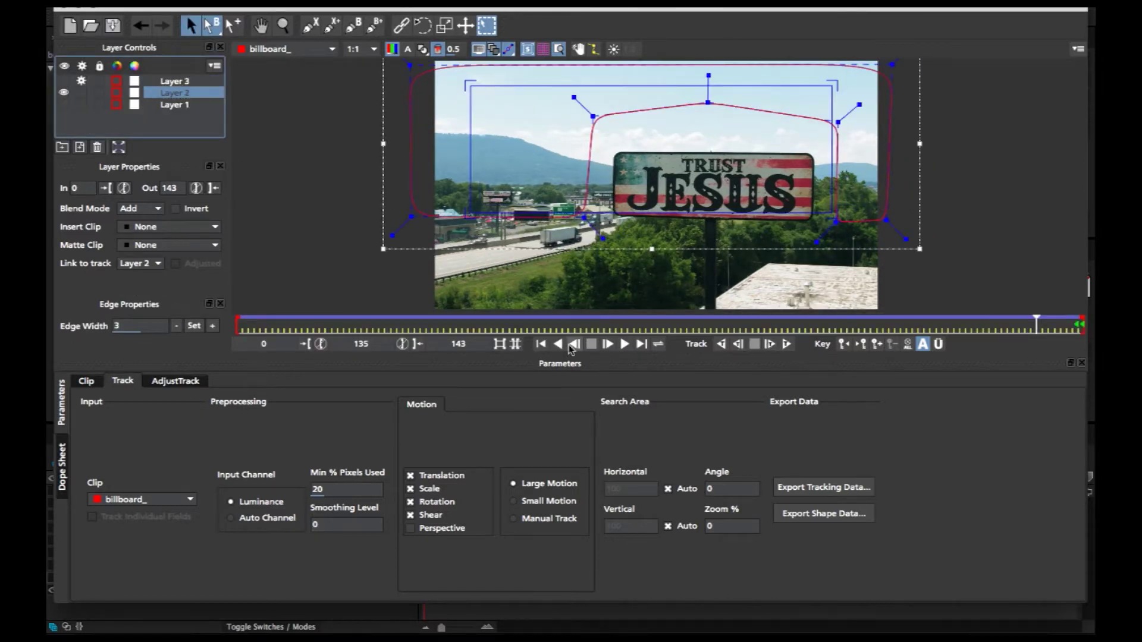
# Play back Layer 2's background track and copy its tracking data to the clipboard as After Effects Transform Data [position, scale and rotation] (*.txt).
pyautogui.click(625, 345)
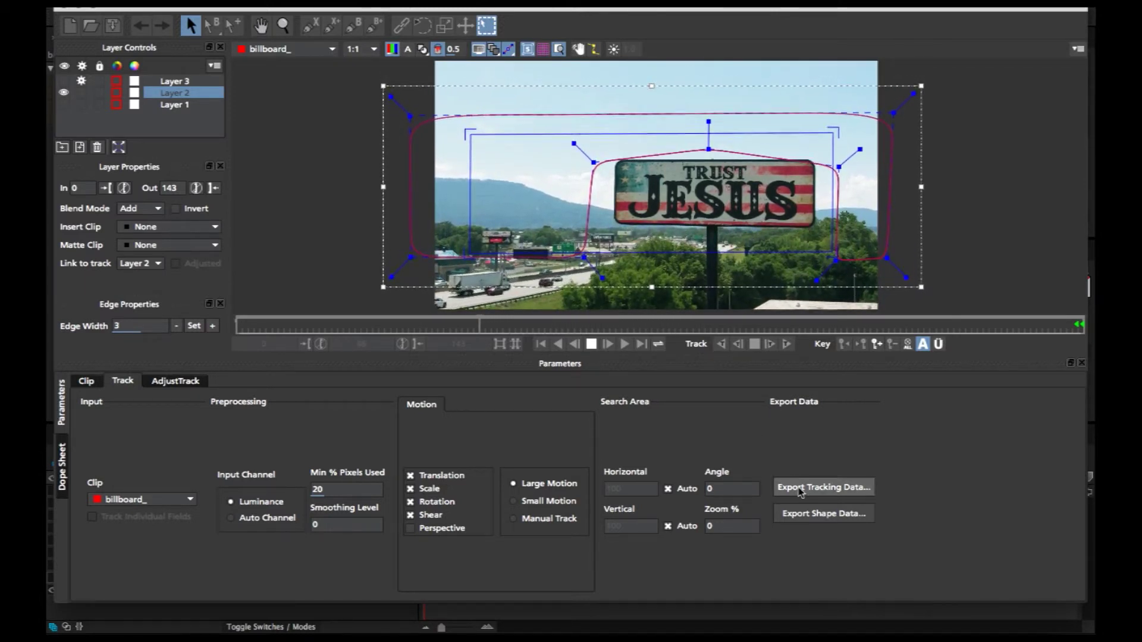
pyautogui.click(589, 345)
pyautogui.click(830, 488)
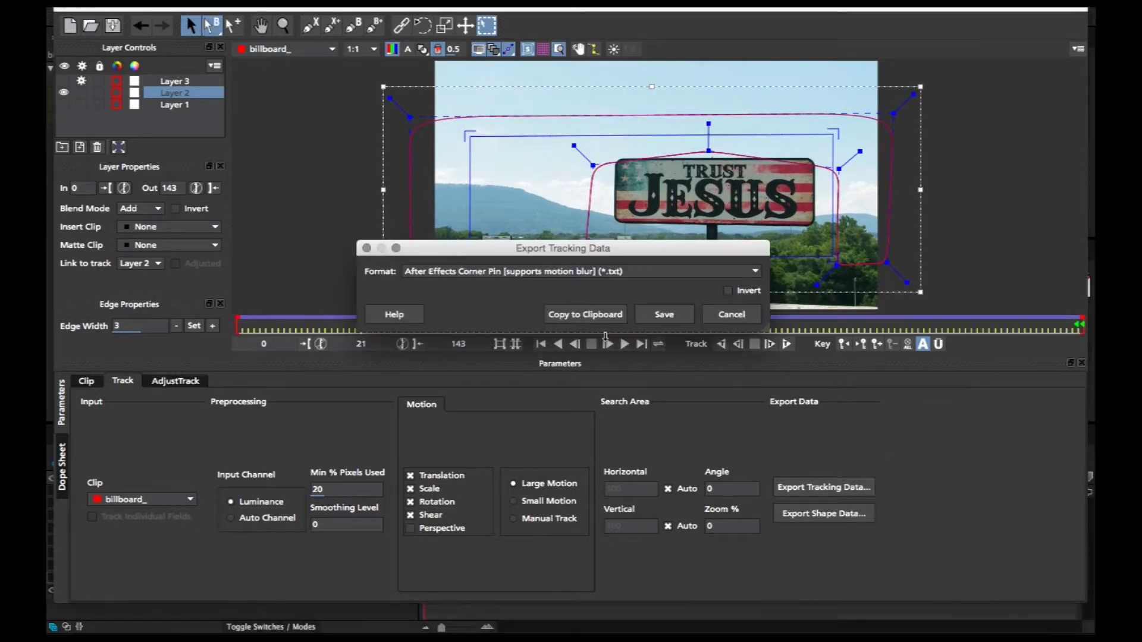
pyautogui.click(634, 273)
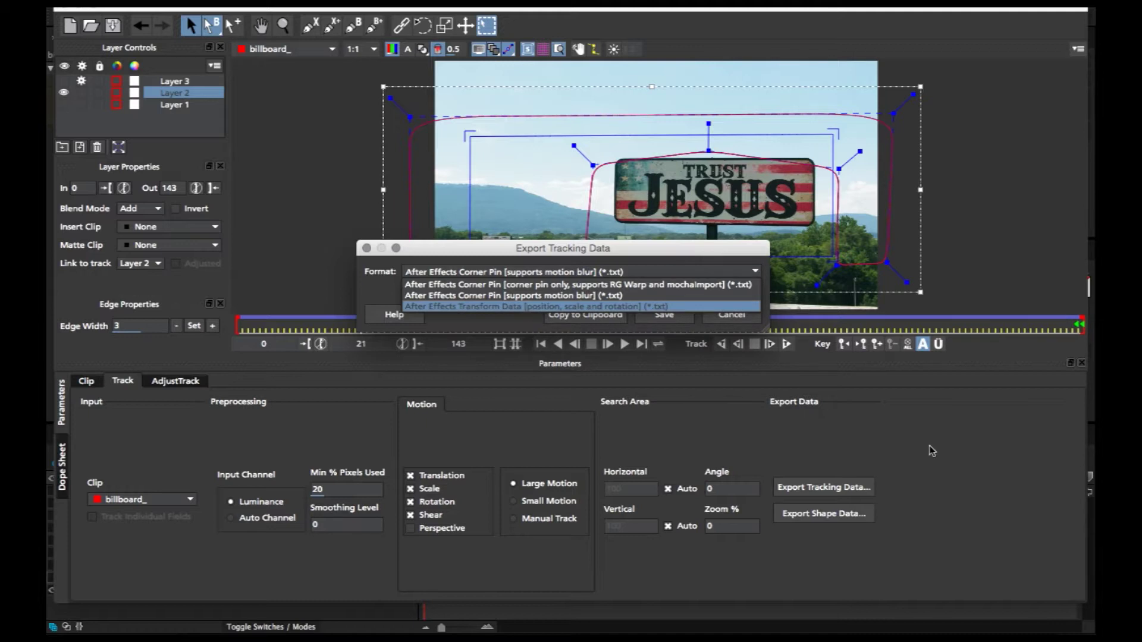
pyautogui.click(483, 306)
pyautogui.click(588, 315)
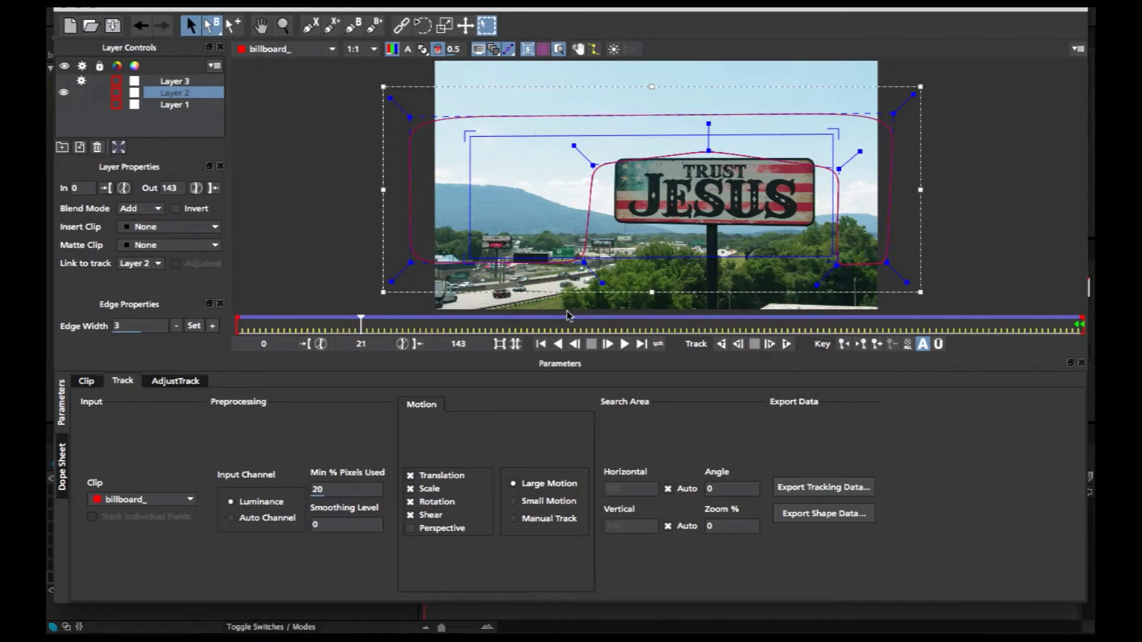
# In After Effects, add a null object above the hidden black solid and paste the copied transform tracking data onto it.
pyautogui.rightClick(151, 608)
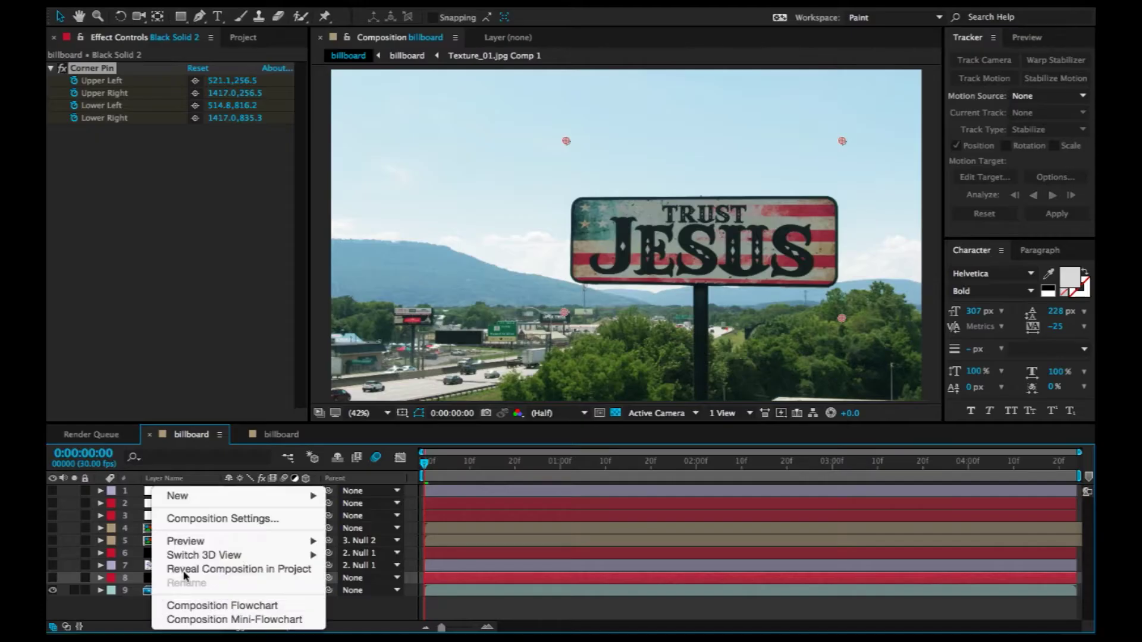
pyautogui.moveTo(199, 495)
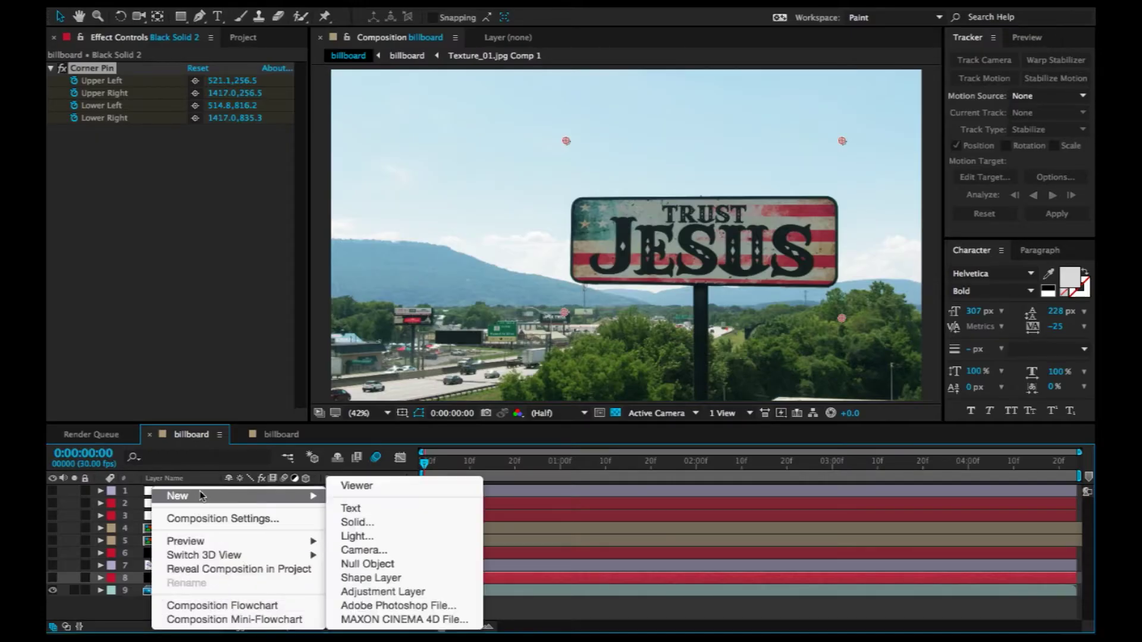
pyautogui.click(397, 568)
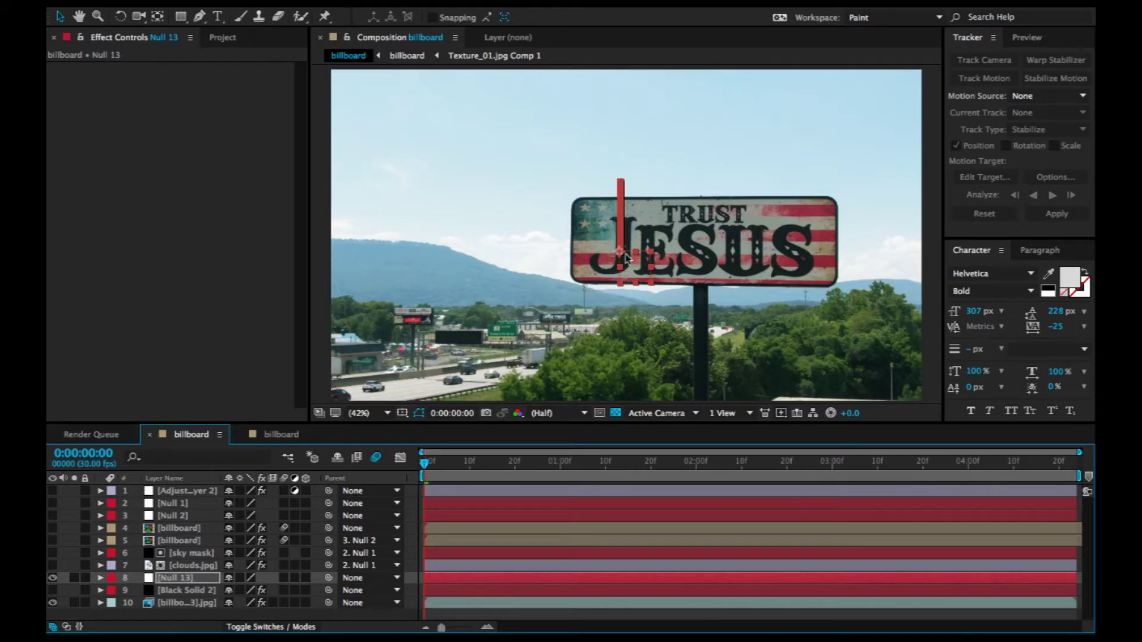
# Scrub and play back the composition to check the null's movement against the background, returning to the first frame.
pyautogui.moveTo(460, 473); pyautogui.dragTo(782, 486)
pyautogui.press('space')
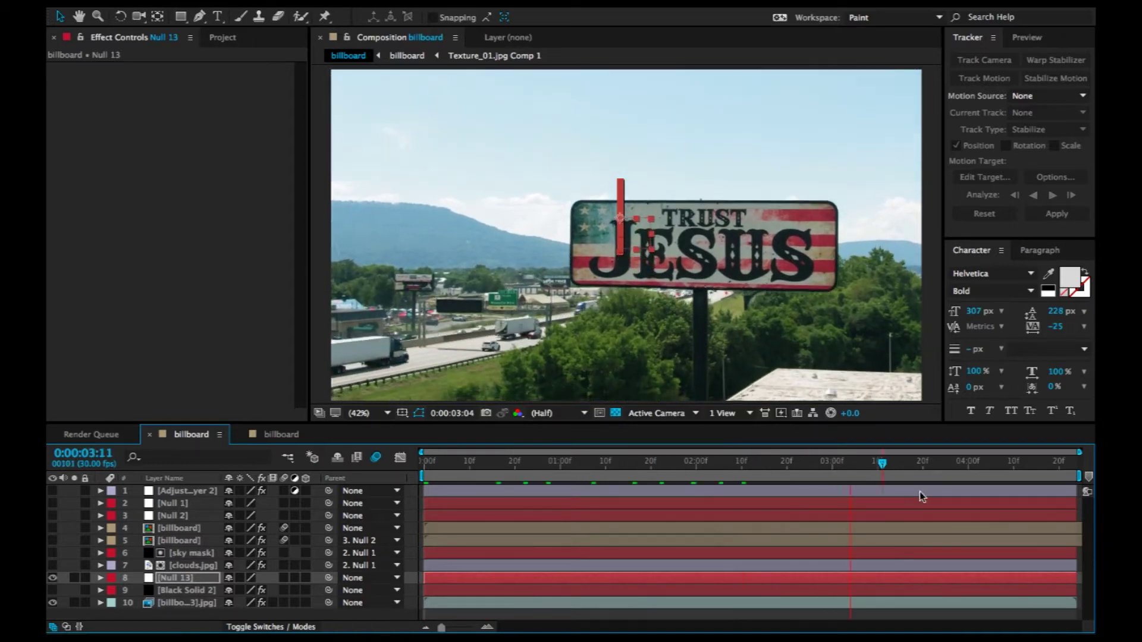
pyautogui.press('Home')
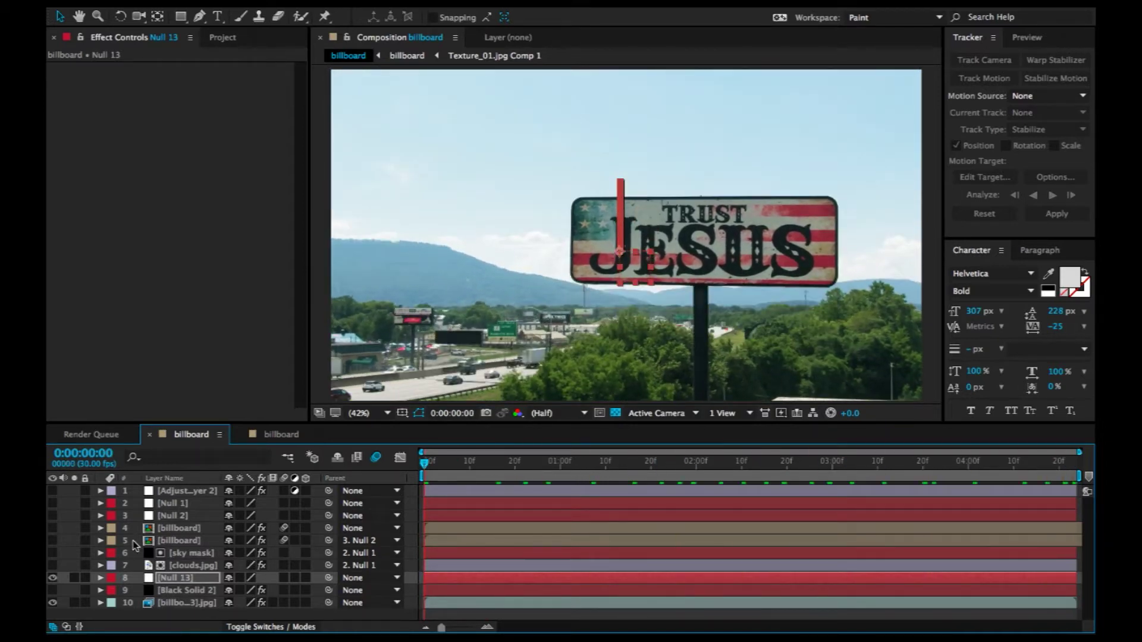
# Hide the tracked null, show the lower billboard layer, and open its nested composition with the whole sign in view.
pyautogui.click(53, 578)
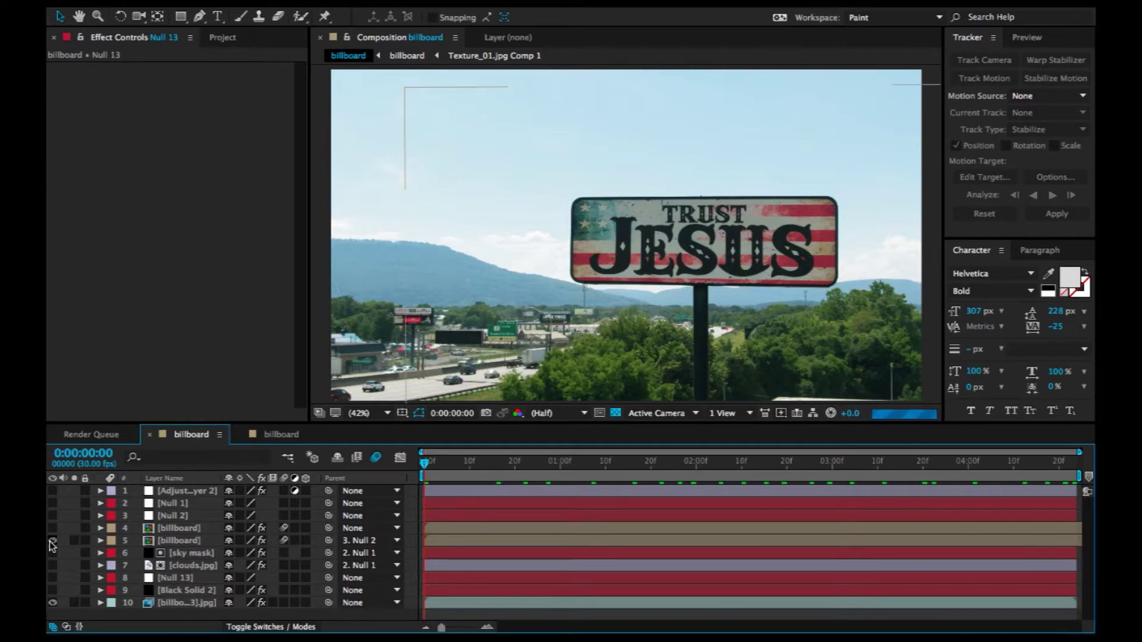
pyautogui.click(52, 541)
pyautogui.doubleClick(170, 541)
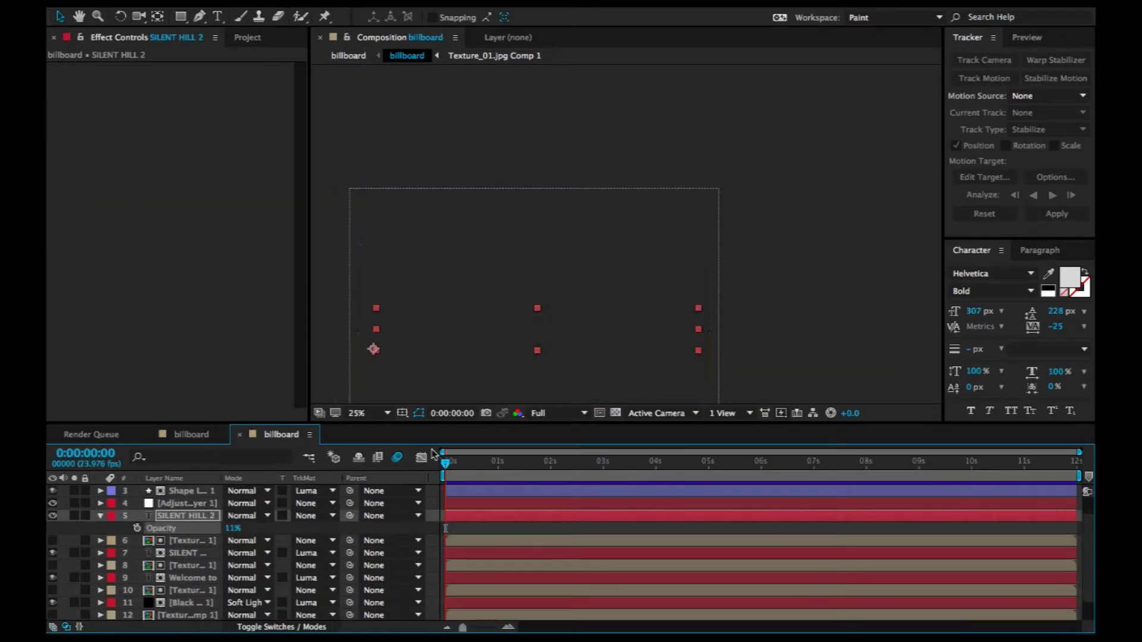
pyautogui.moveTo(551, 338); pyautogui.dragTo(589, 267)
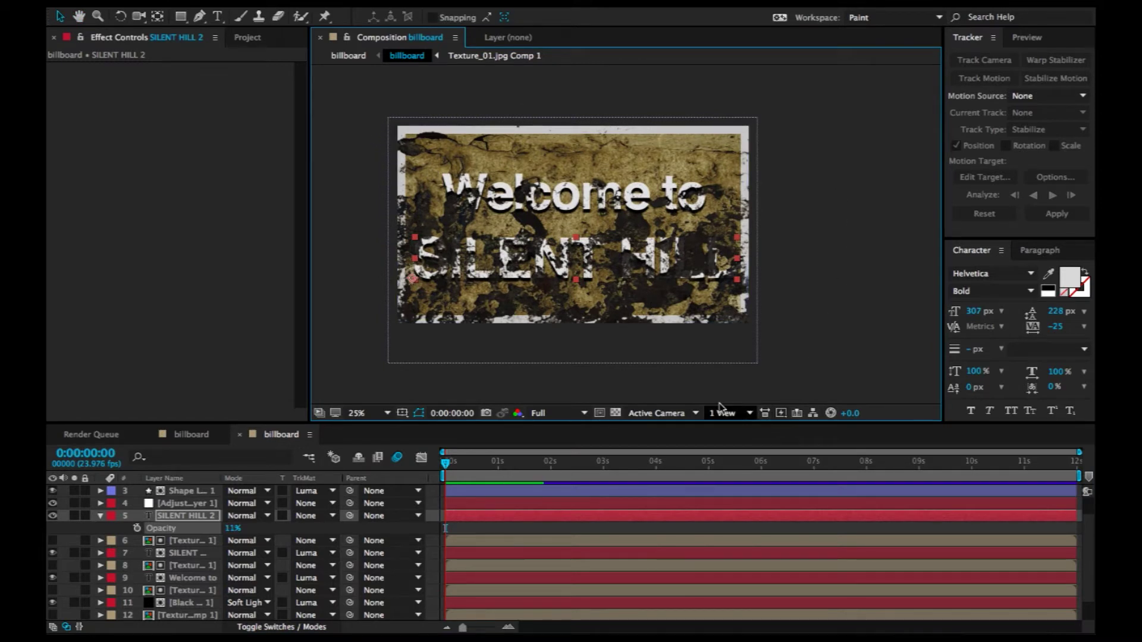
pyautogui.click(101, 516)
# Toggle the SILENT HILL text, Welcome to text and black overlay layers off and on to examine how the sign is built.
pyautogui.click(52, 540)
pyautogui.click(52, 541)
pyautogui.click(52, 541)
pyautogui.click(52, 569)
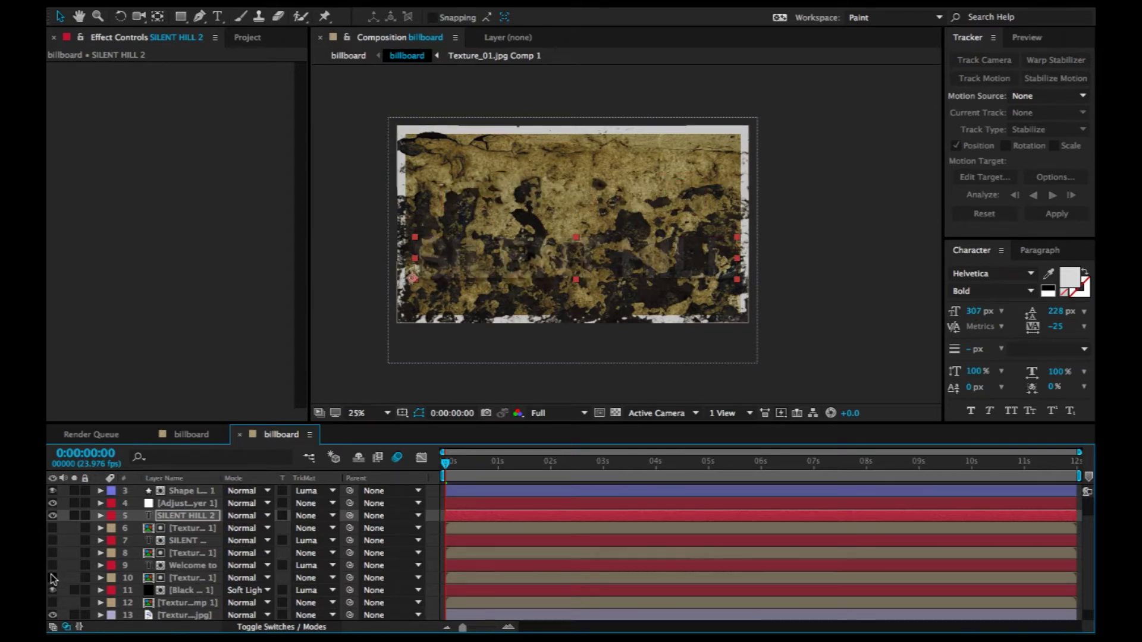
pyautogui.click(52, 590)
pyautogui.click(52, 590)
pyautogui.click(53, 565)
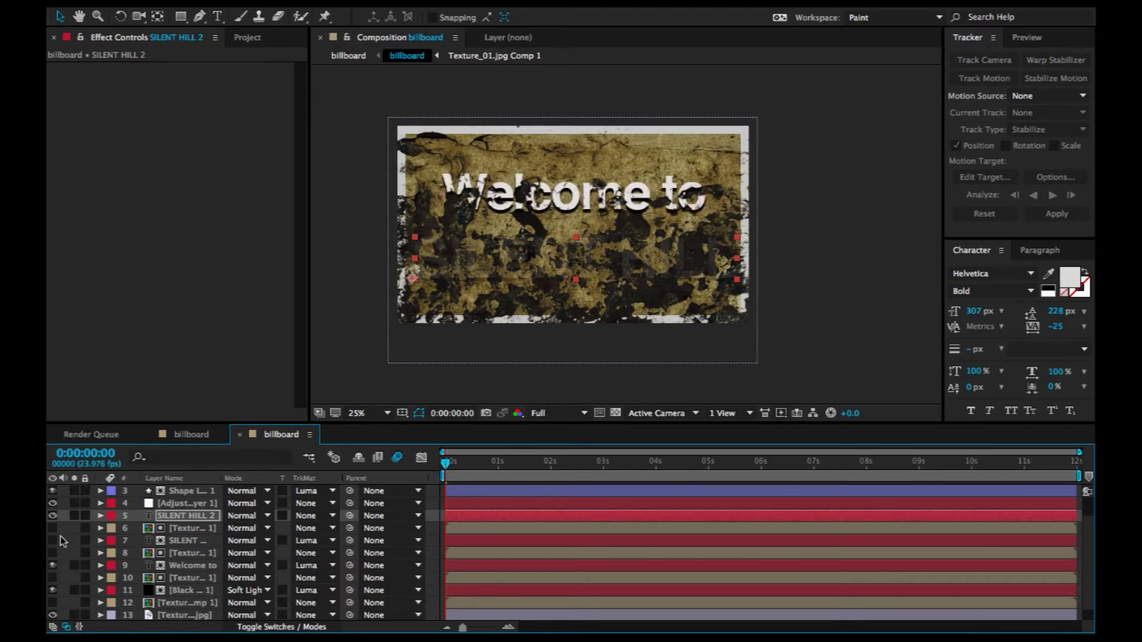
pyautogui.click(53, 540)
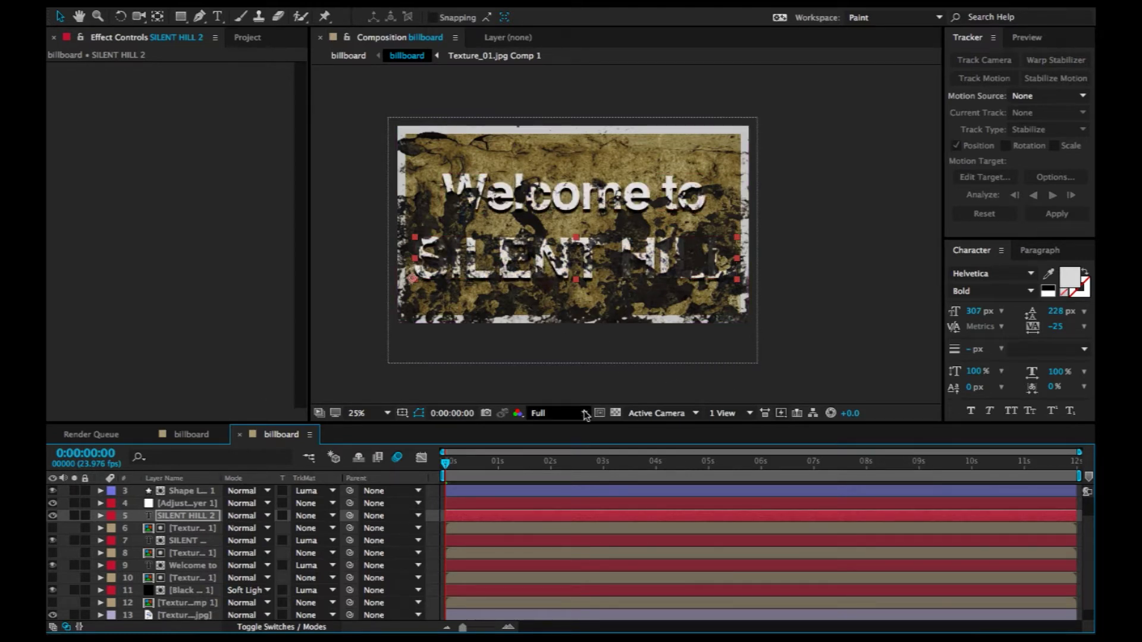
# Return to the main composition and toggle the two billboard layers to compare the bright and darkened signs, leaving both hidden.
pyautogui.click(189, 435)
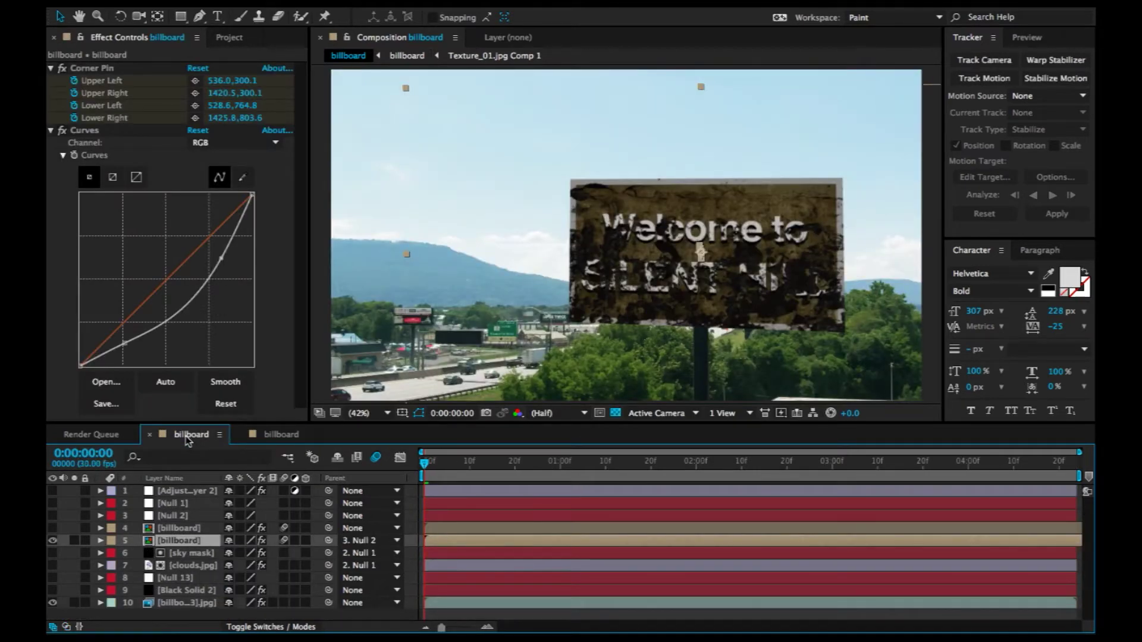
pyautogui.click(177, 528)
pyautogui.click(49, 527)
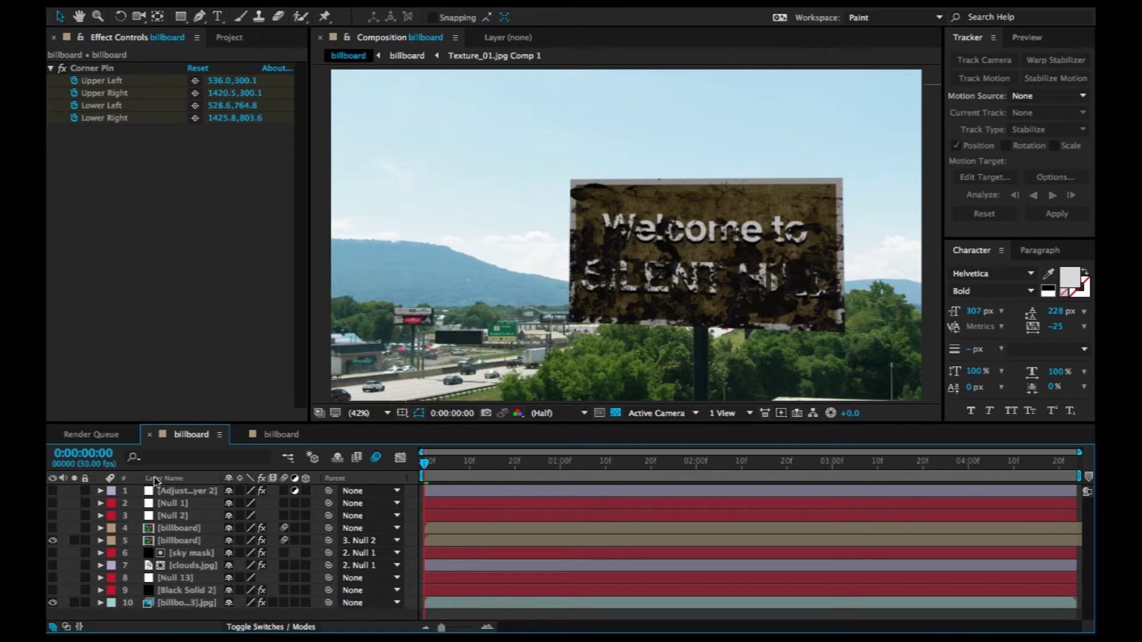
pyautogui.click(52, 528)
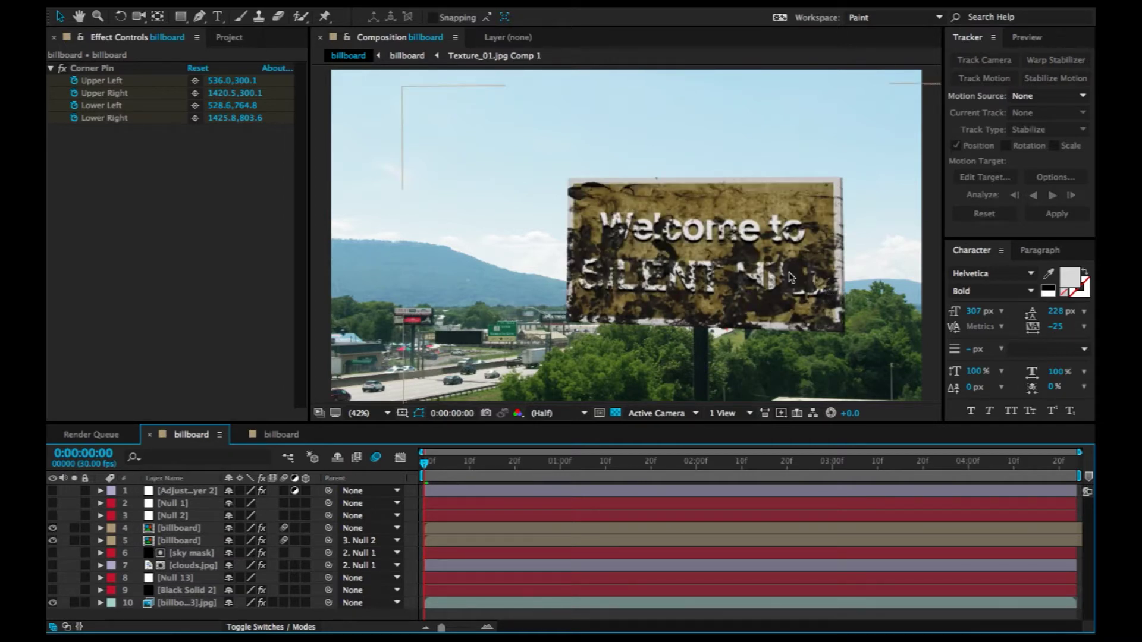
pyautogui.click(53, 540)
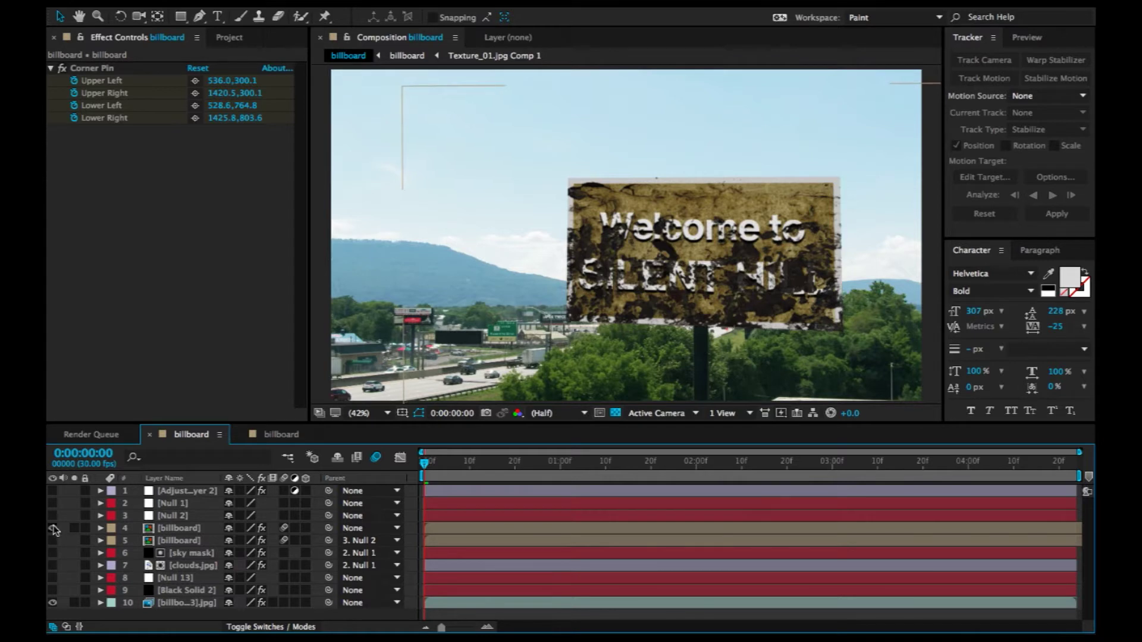
pyautogui.click(52, 528)
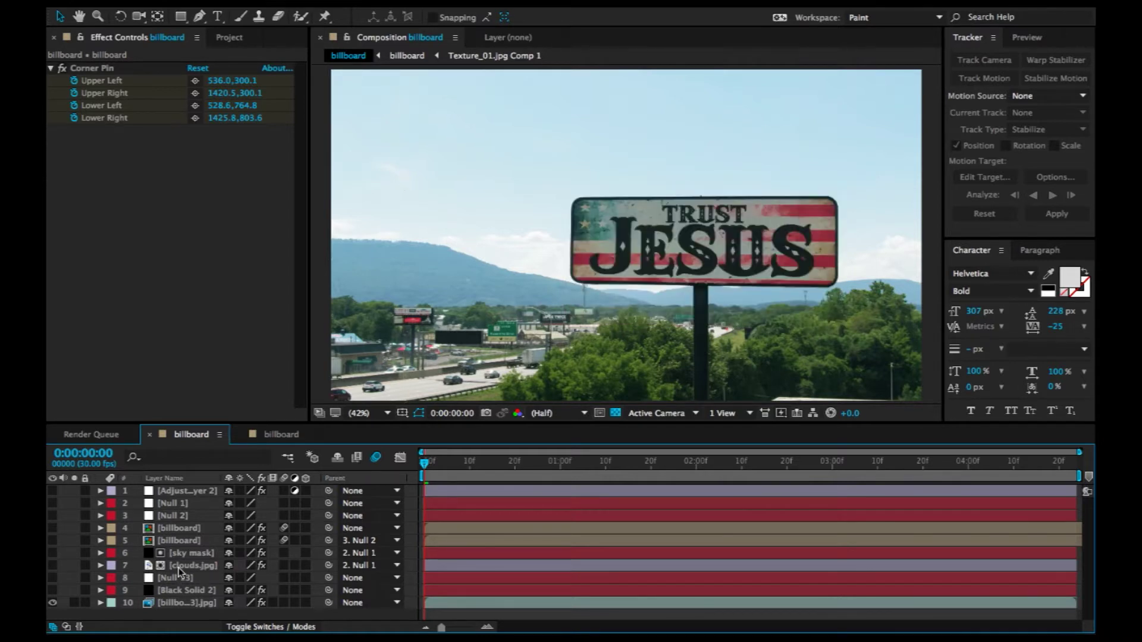
# Show the clouds.jpg sky layer and toggle the sky mask and null layers to examine how the sky is replaced.
pyautogui.click(189, 564)
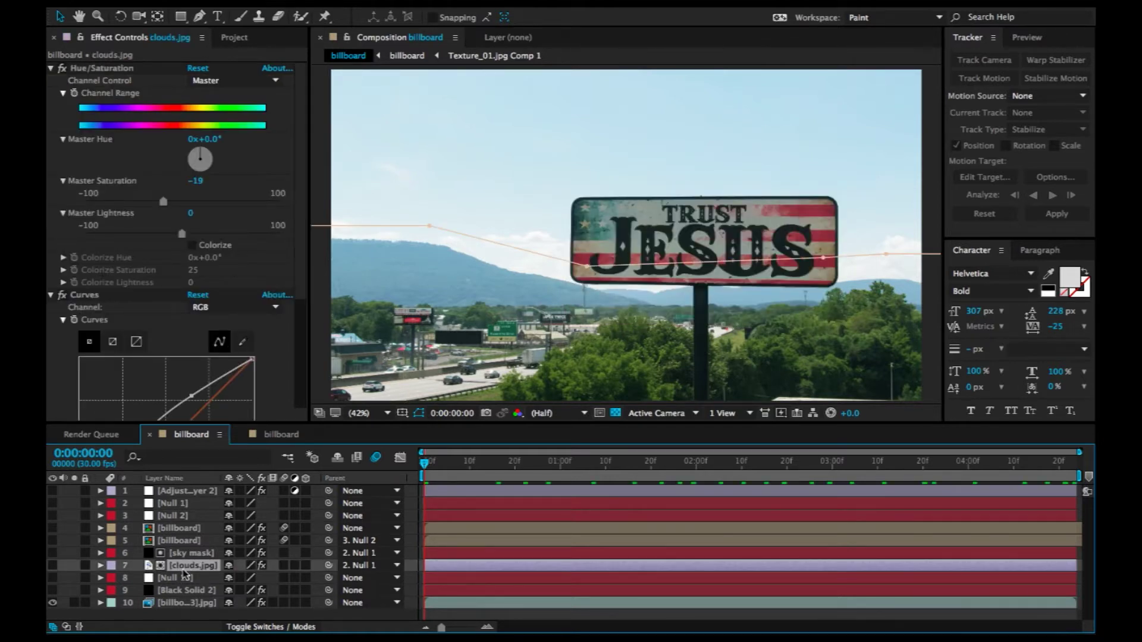
pyautogui.click(52, 564)
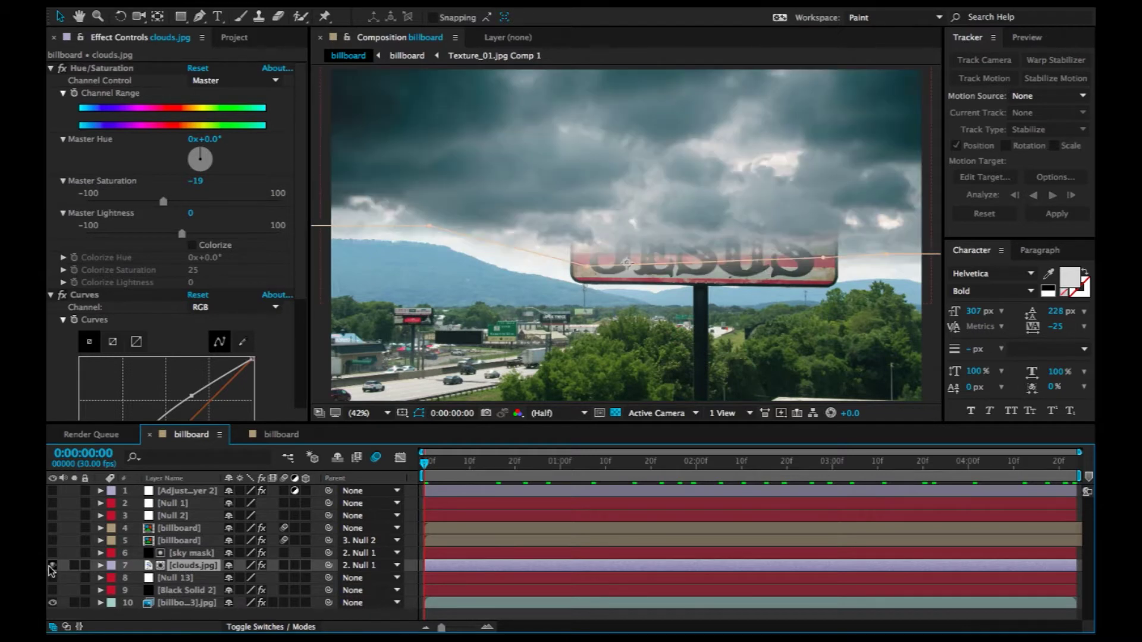
pyautogui.click(189, 552)
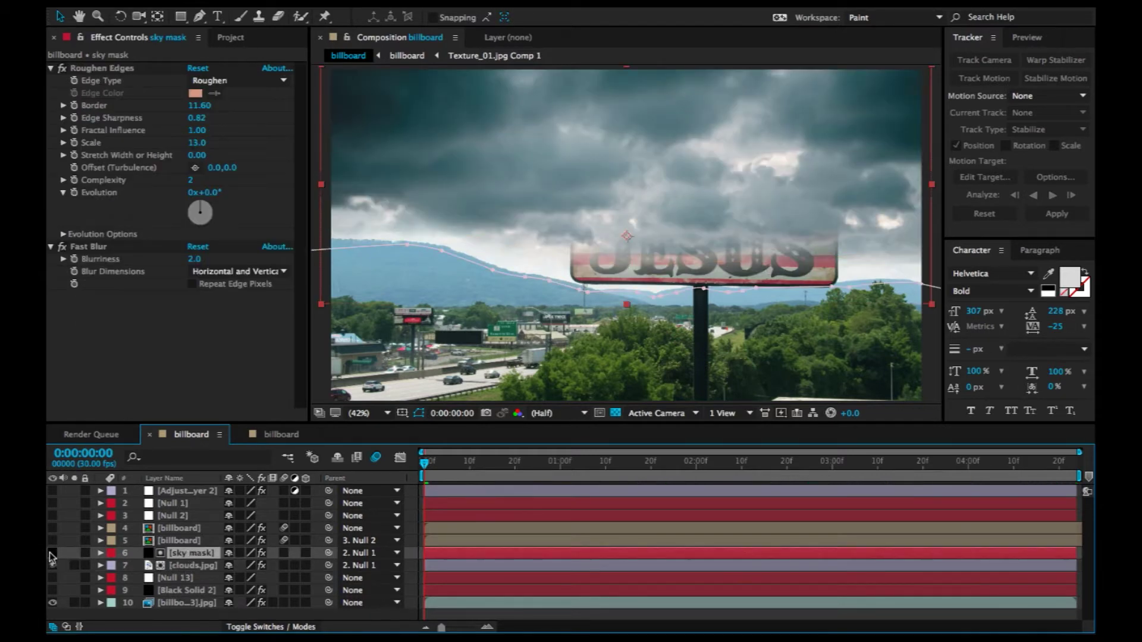
pyautogui.click(52, 553)
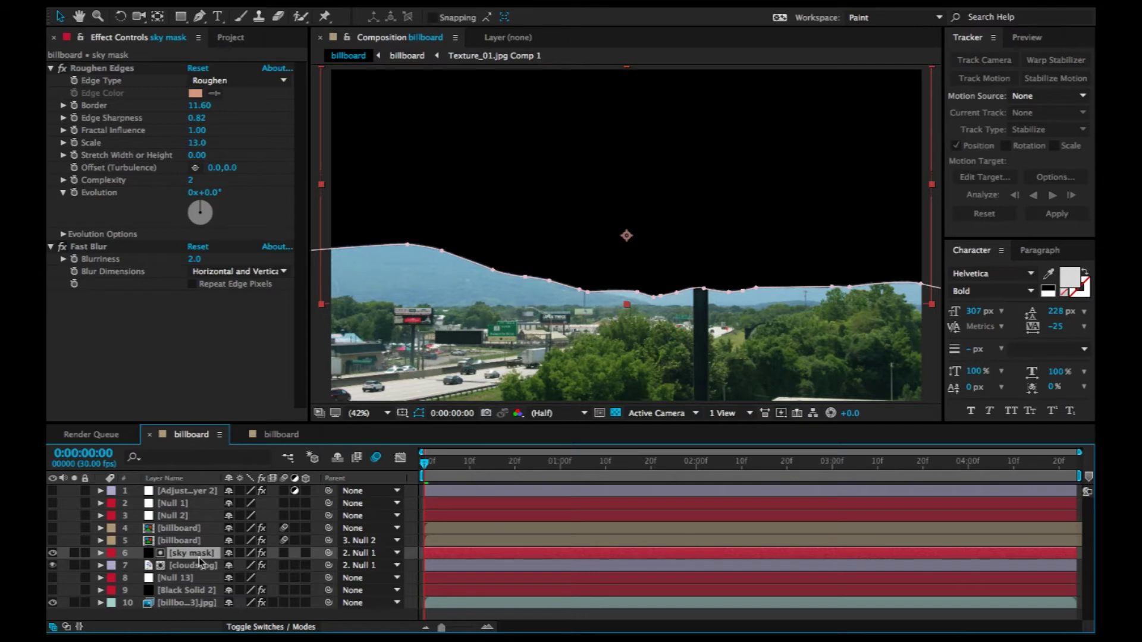
pyautogui.click(53, 553)
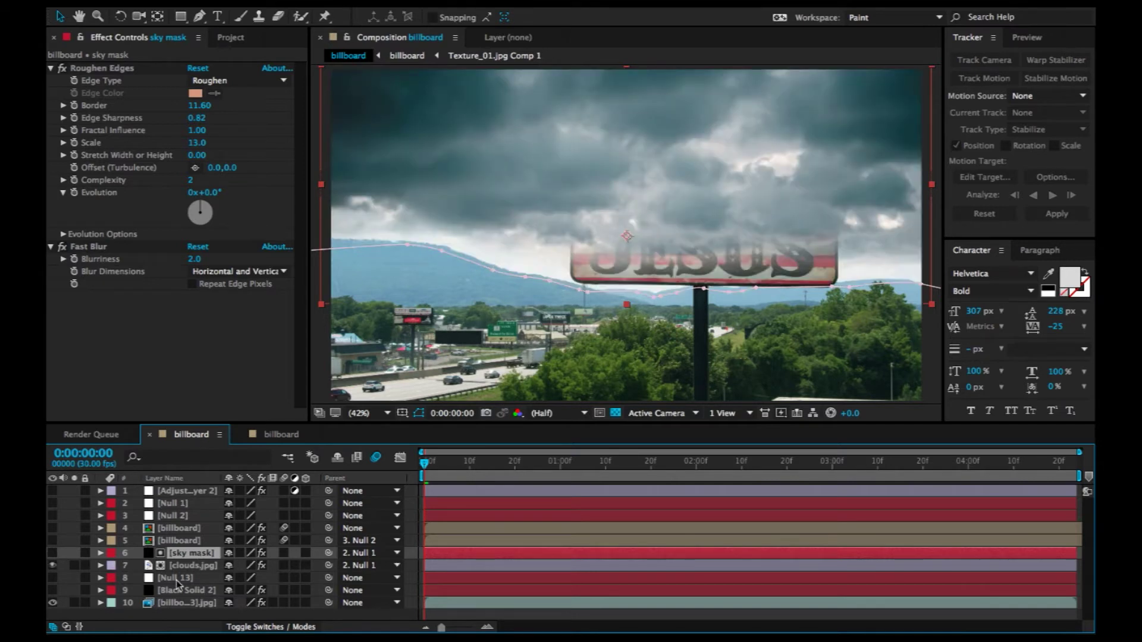
pyautogui.click(176, 578)
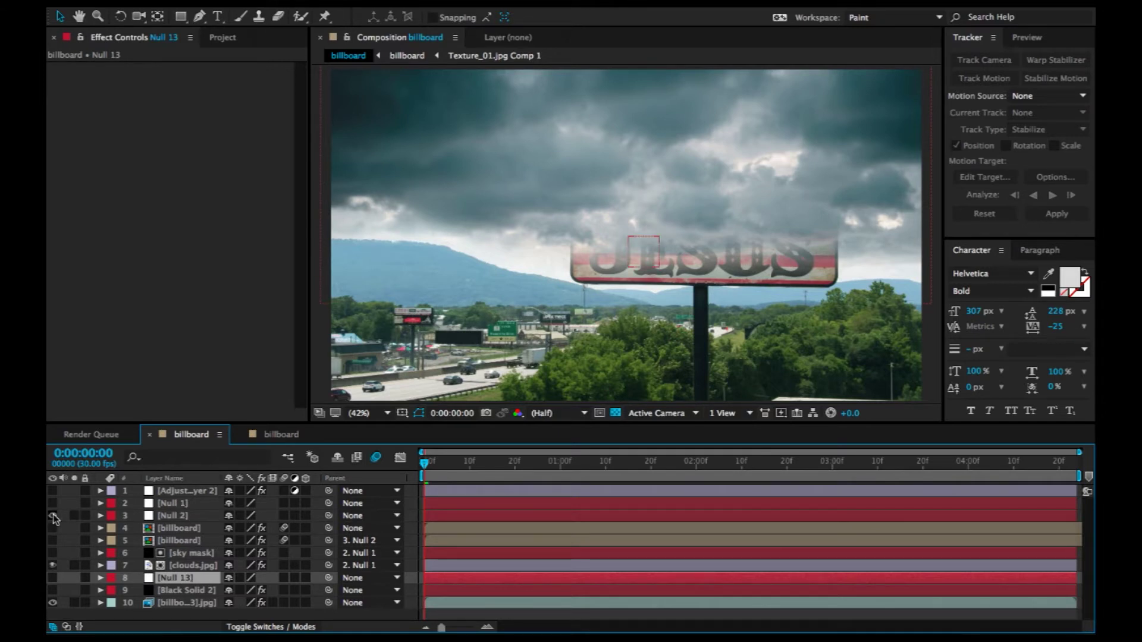
pyautogui.click(53, 565)
pyautogui.click(53, 565)
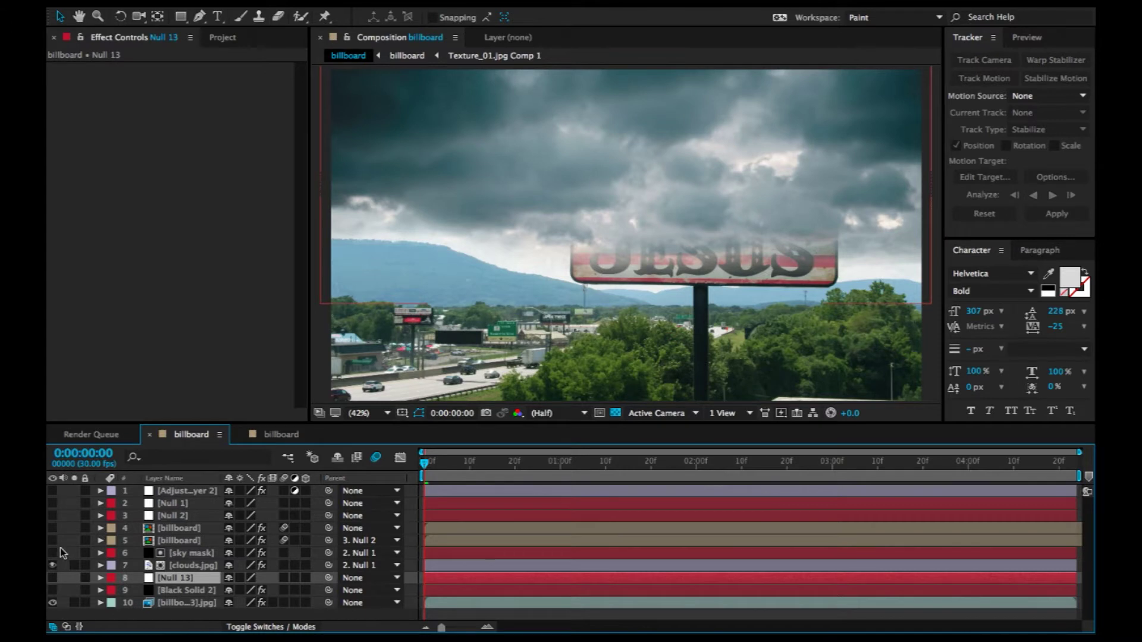
# Show both billboard layers and the adjustment layer to display the graded sign over the new sky.
pyautogui.click(53, 540)
pyautogui.click(53, 528)
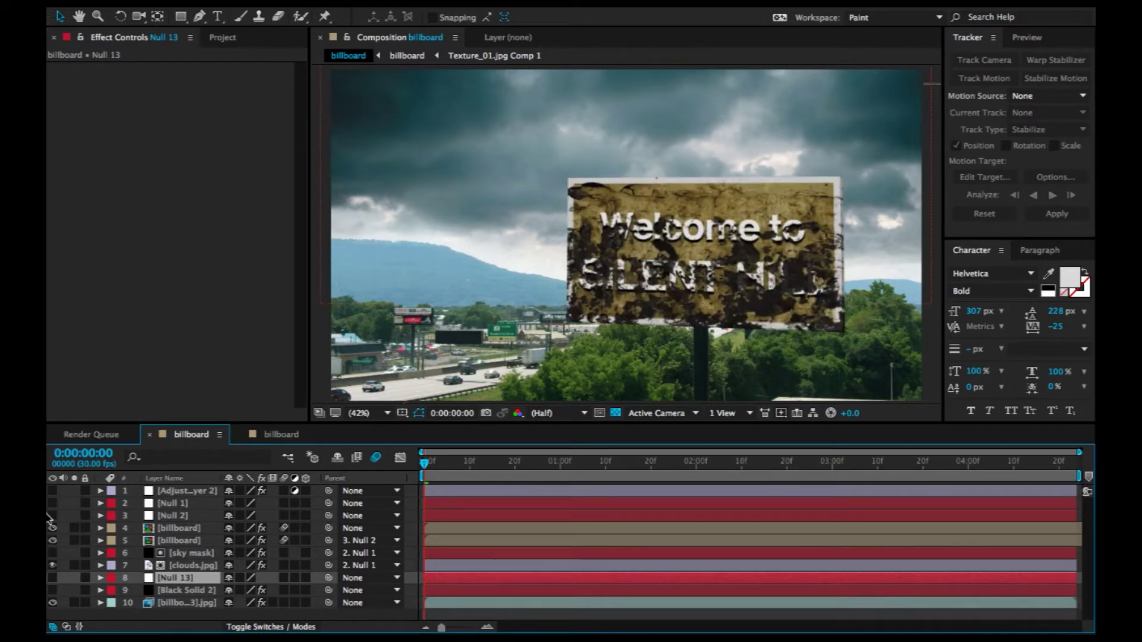
pyautogui.click(52, 491)
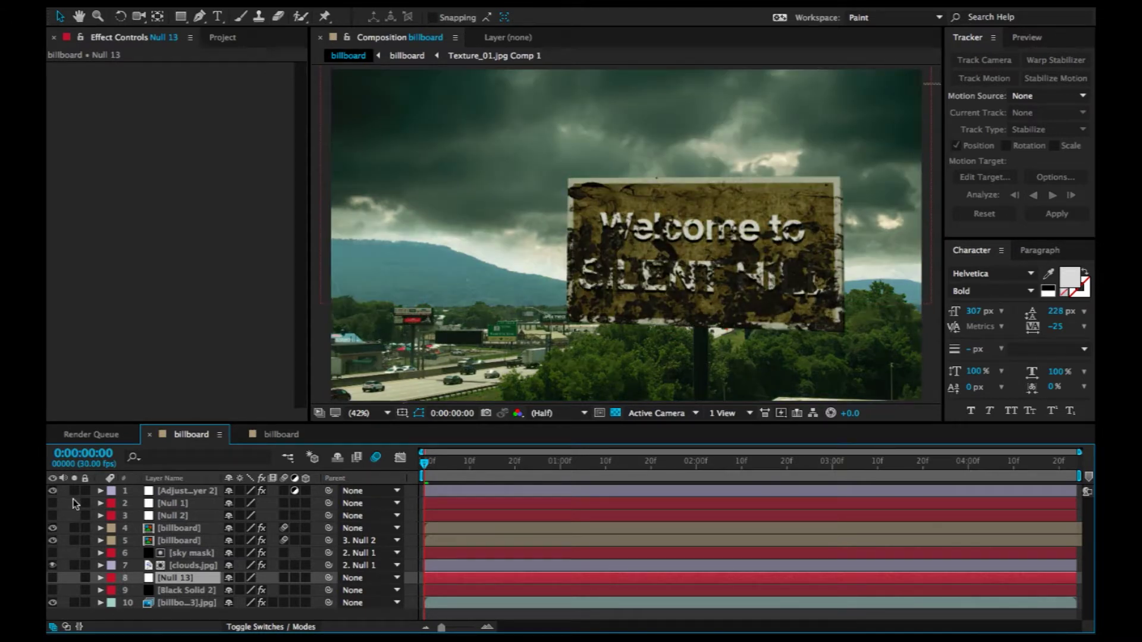
# Enable the Curves effect on the billboard footage layer and raise the curve's upper point to lift the highlights.
pyautogui.click(186, 603)
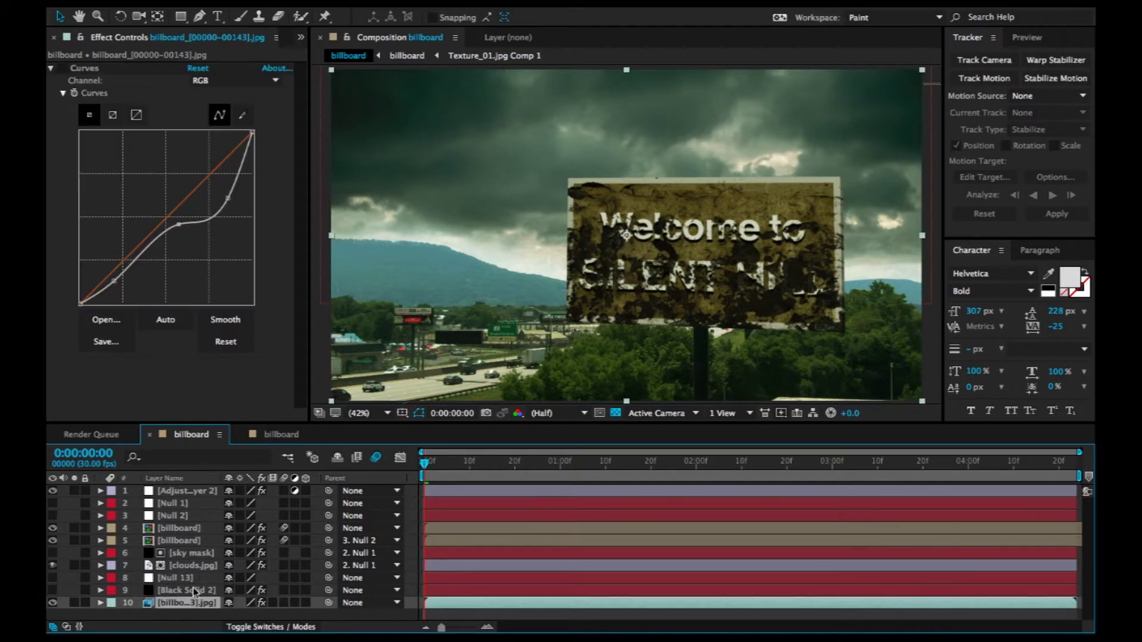
pyautogui.click(62, 68)
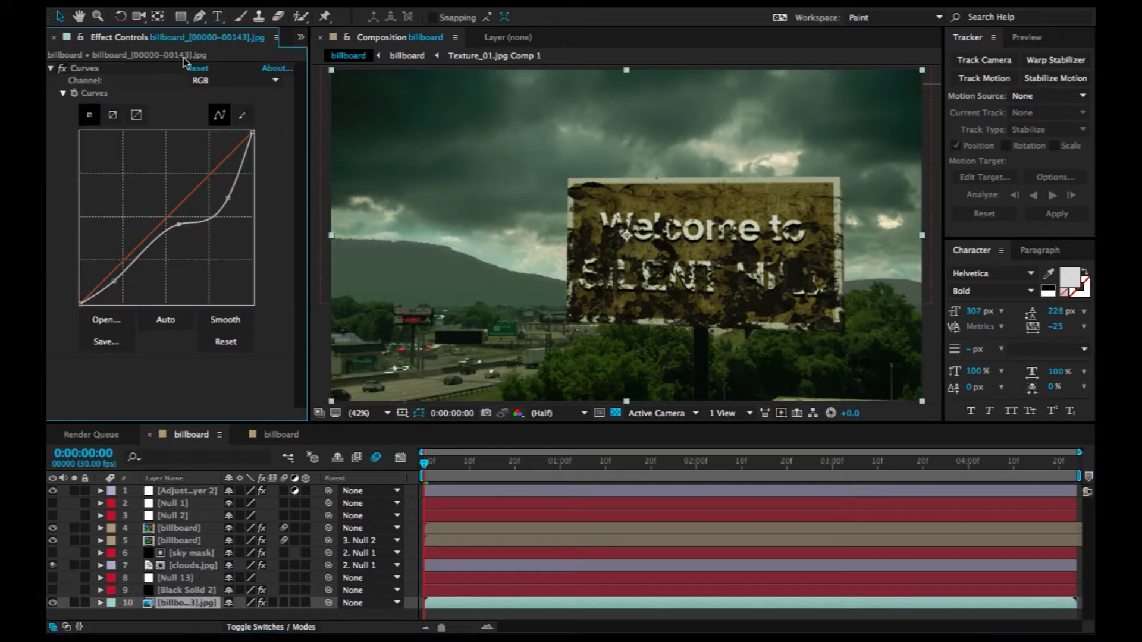
pyautogui.moveTo(231, 202); pyautogui.dragTo(219, 187)
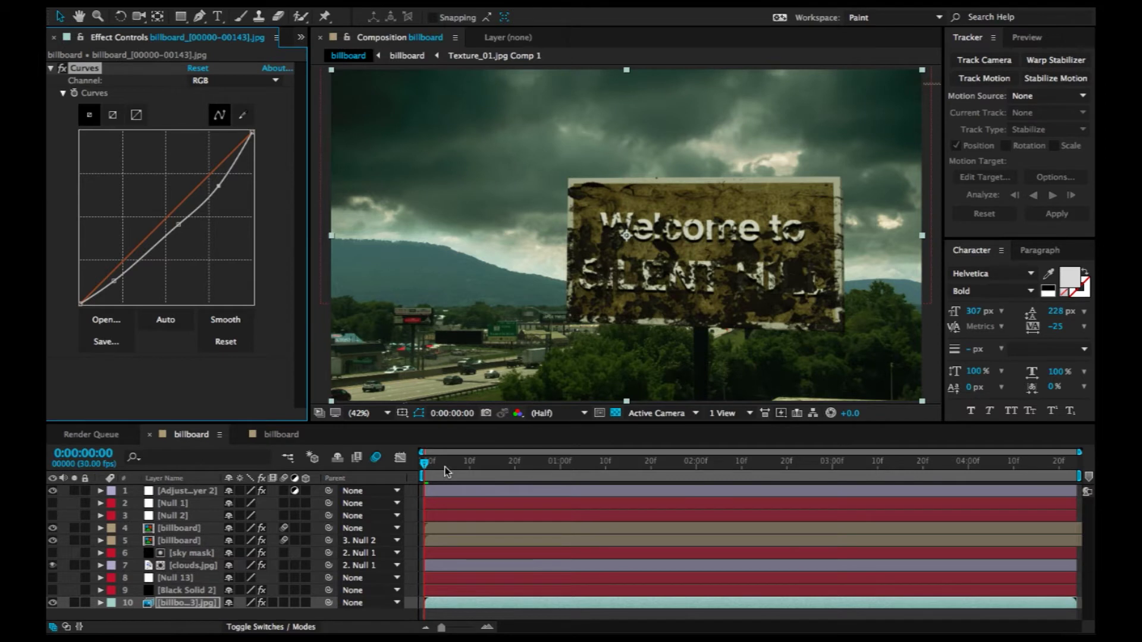
# Play back the finished billboard composite and return to the first frame.
pyautogui.press('space')
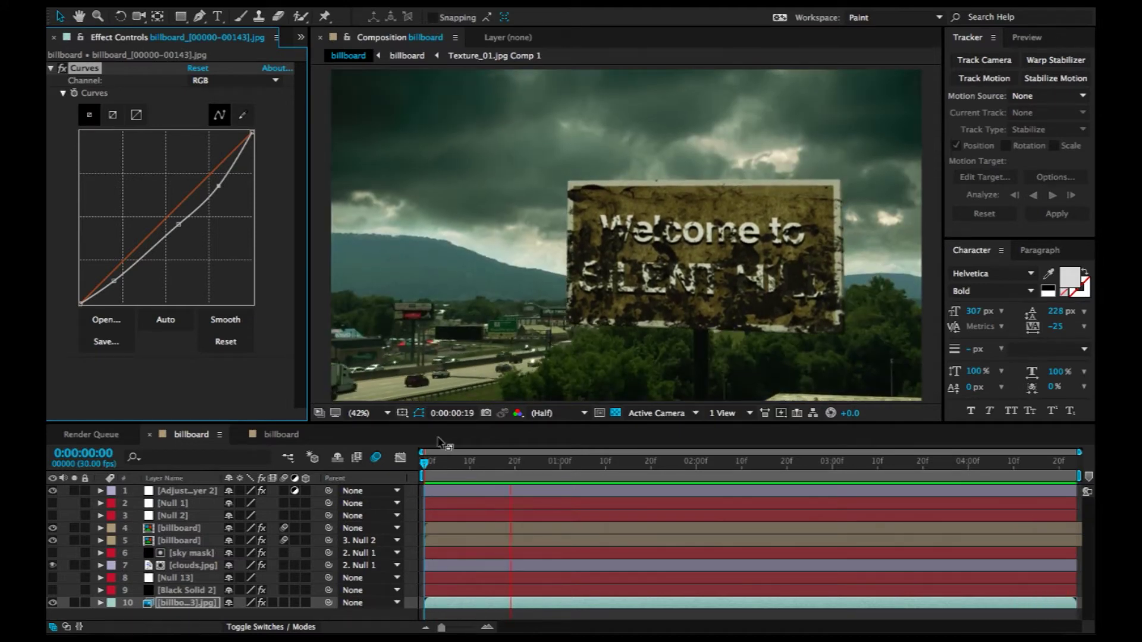
pyautogui.click(427, 469)
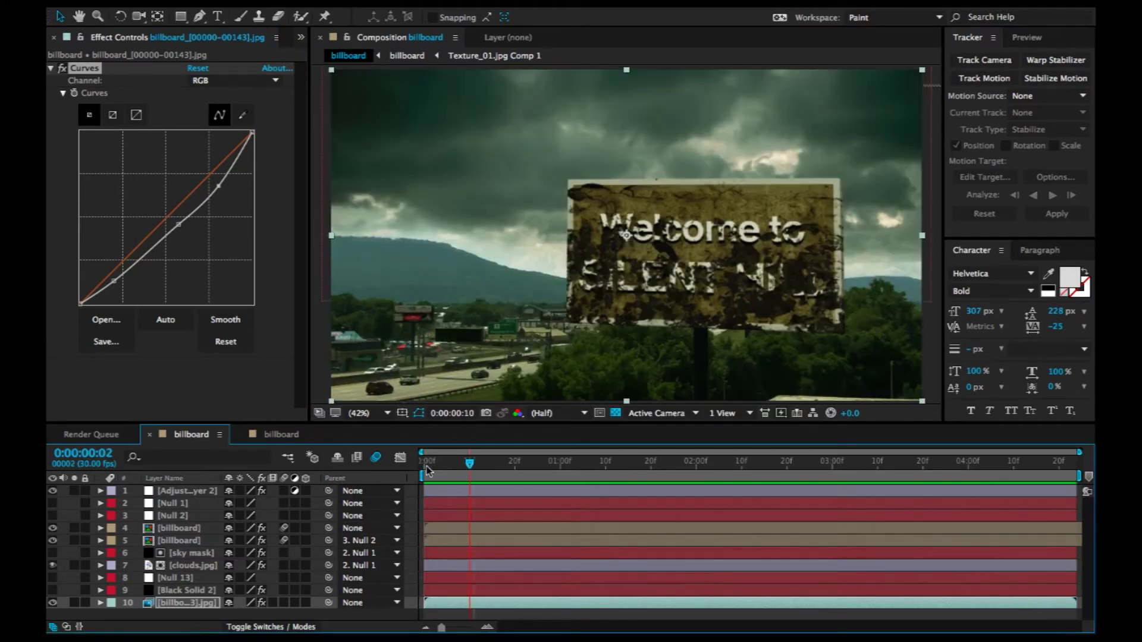
pyautogui.moveTo(427, 469); pyautogui.dragTo(421, 469)
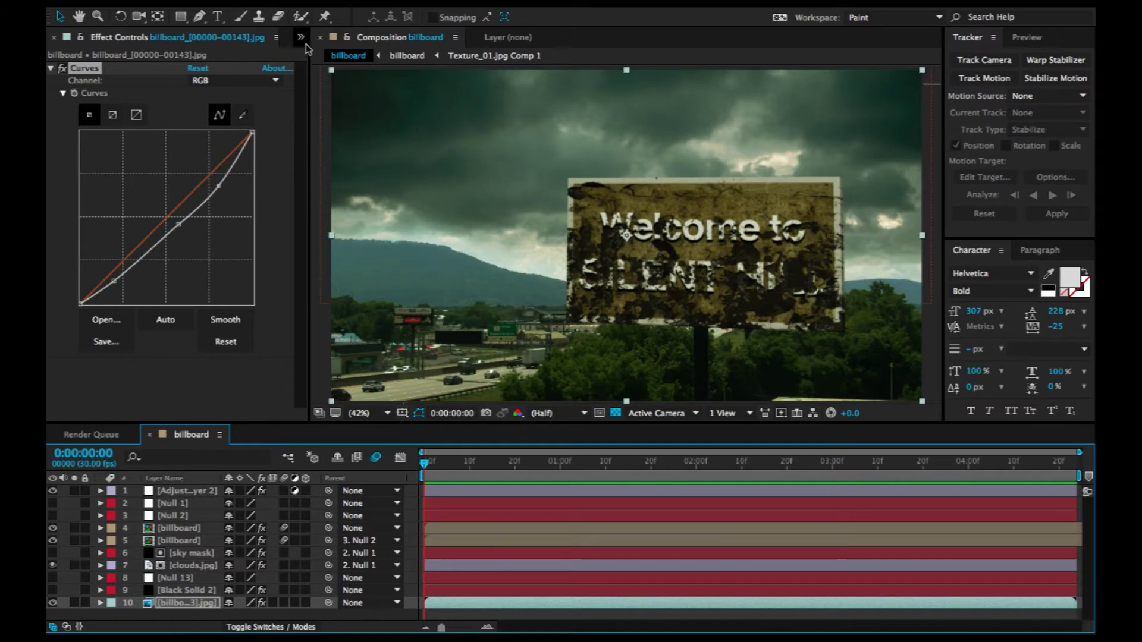
# Open the VAN composition from the van sample folder and close the billboard composition.
pyautogui.click(302, 38)
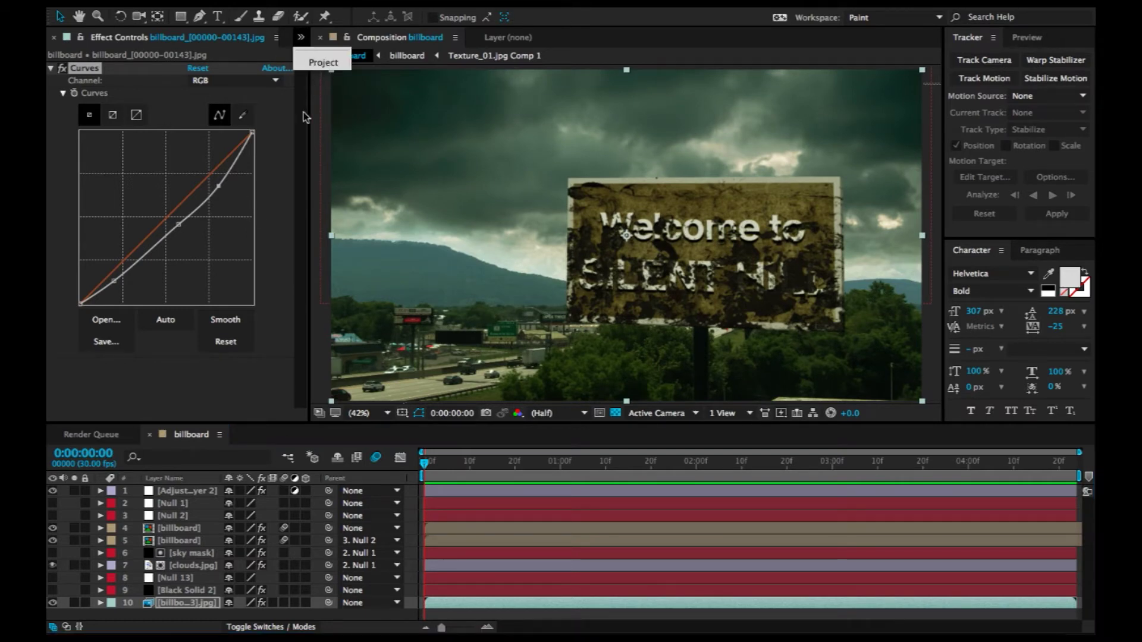
pyautogui.click(326, 63)
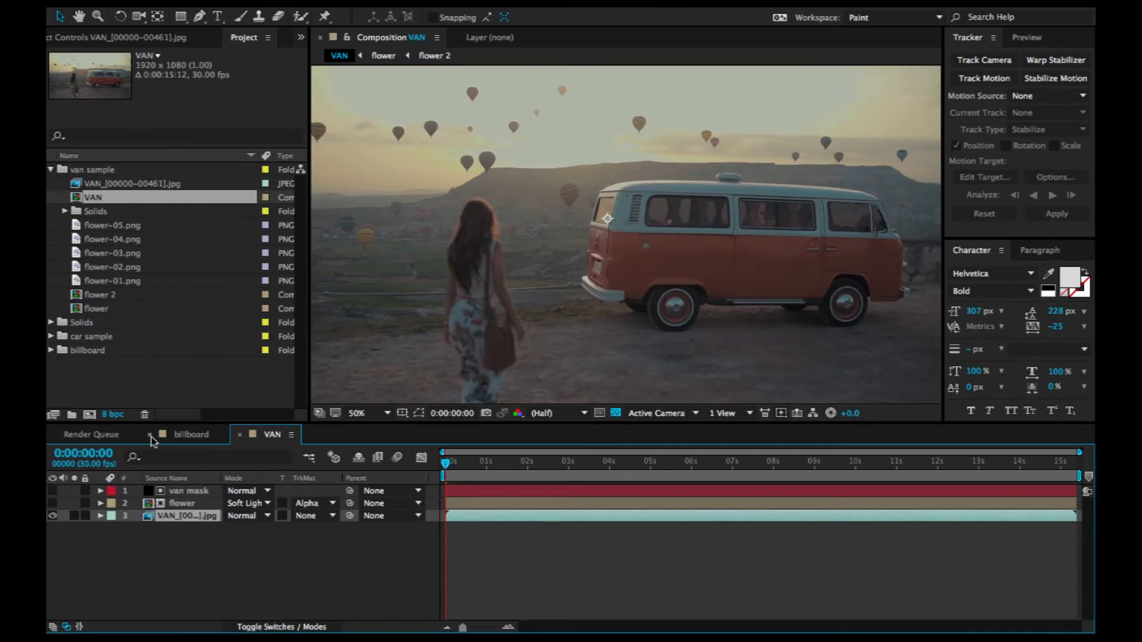
pyautogui.click(149, 435)
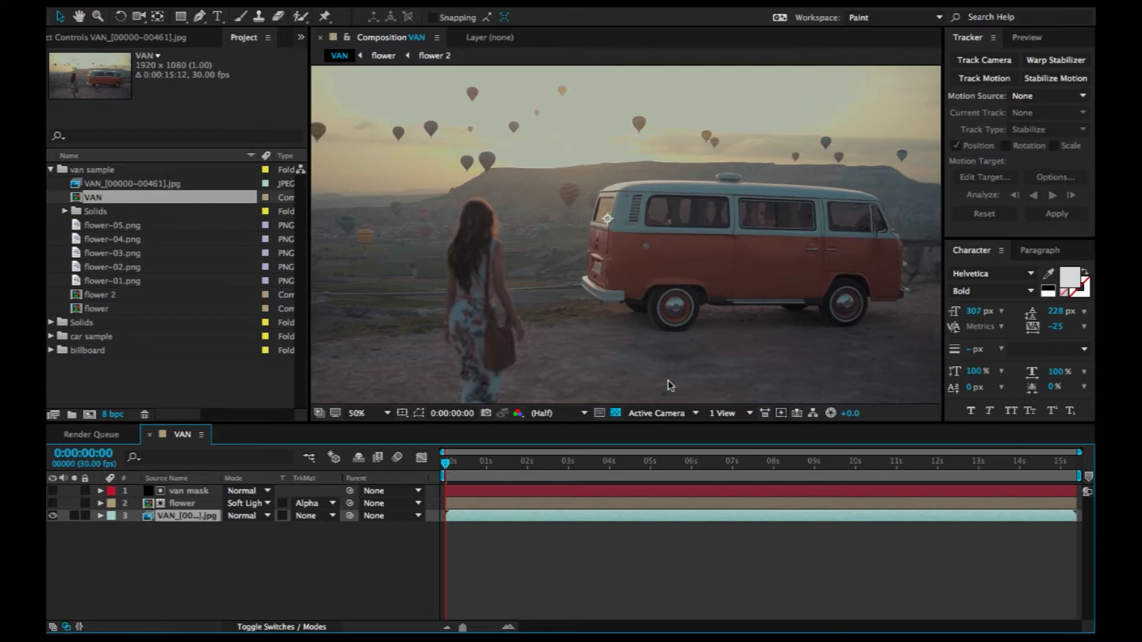
# Show the flower layer and play back the composition to check how the graphics follow the van.
pyautogui.click(53, 503)
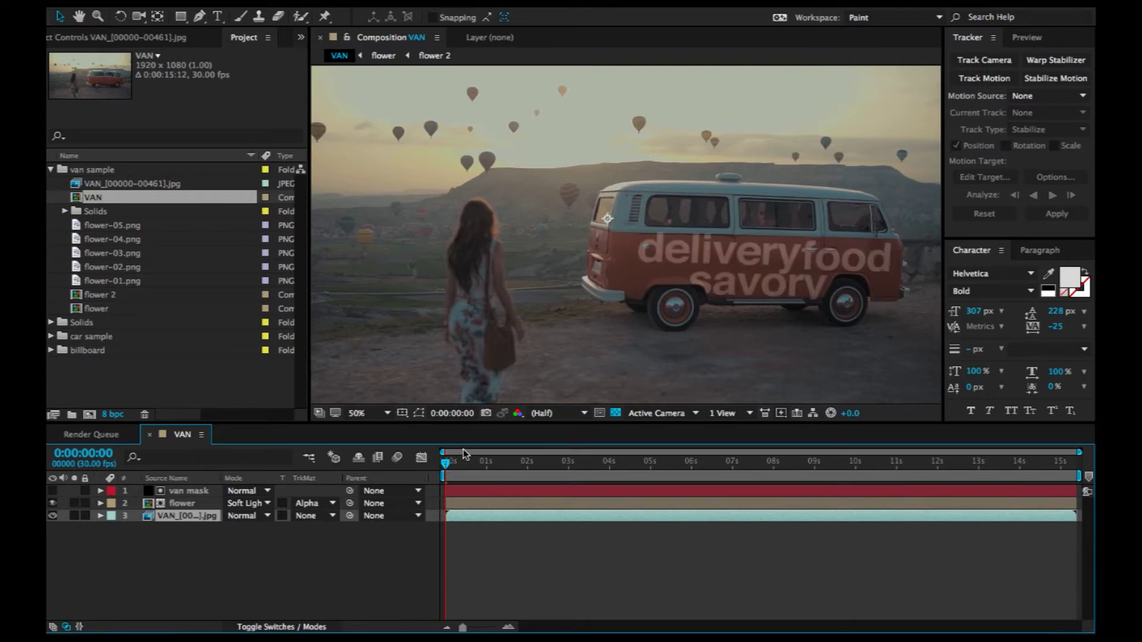
pyautogui.press('space')
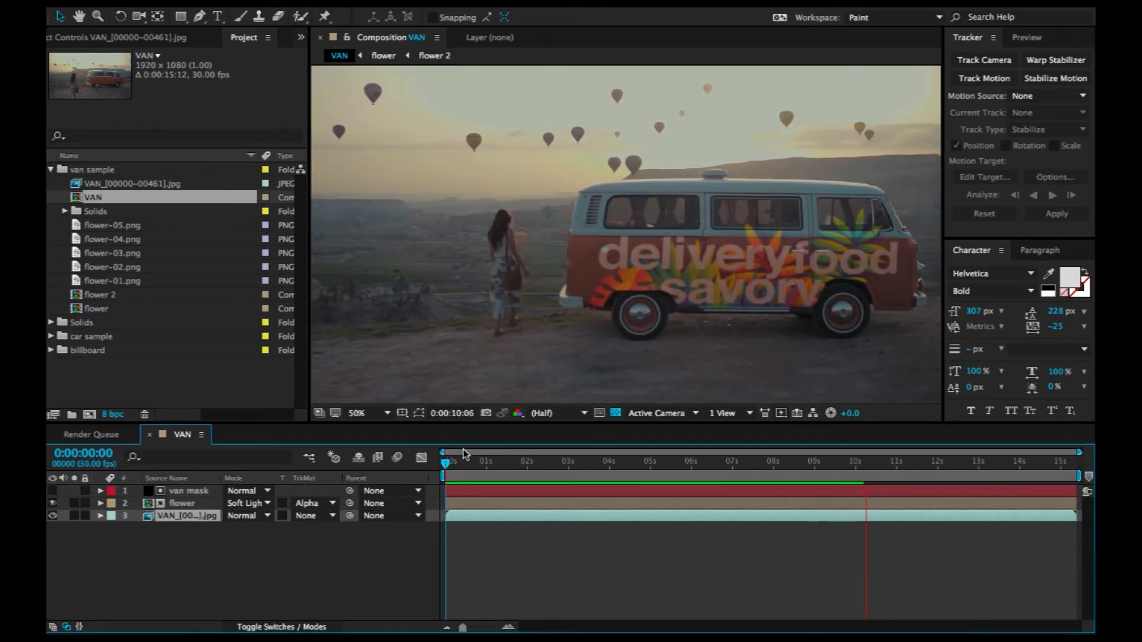
pyautogui.press('space')
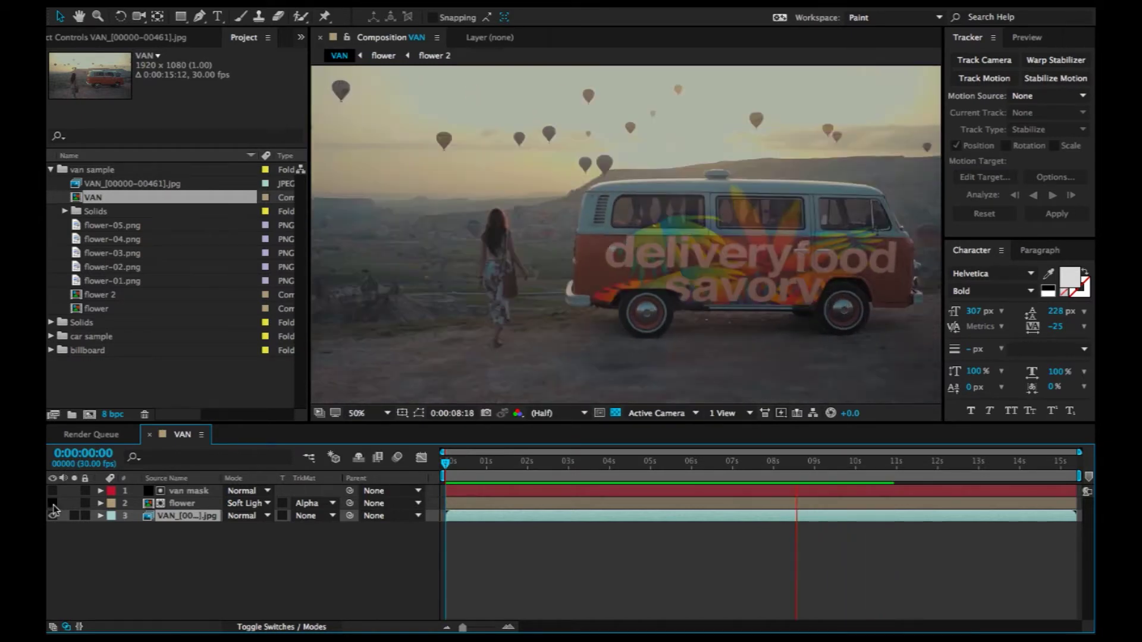
# View the van mask without the flower layer while scrubbing to 0:00:02:12, and restore the original layer visibility.
pyautogui.click(52, 503)
pyautogui.click(52, 491)
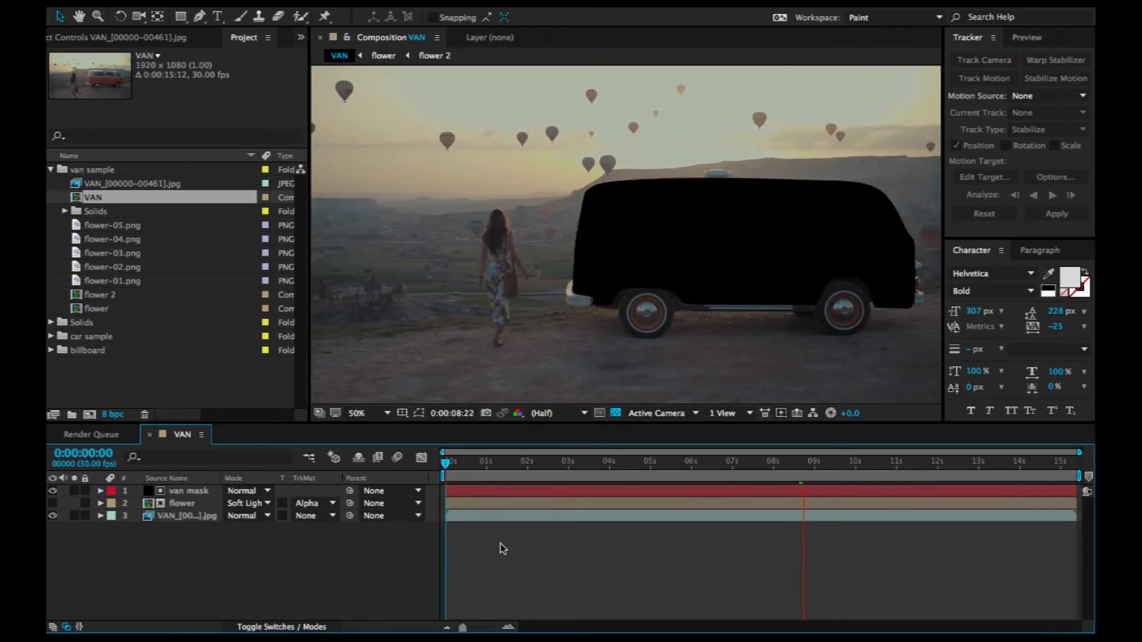
pyautogui.moveTo(505, 468); pyautogui.dragTo(542, 479)
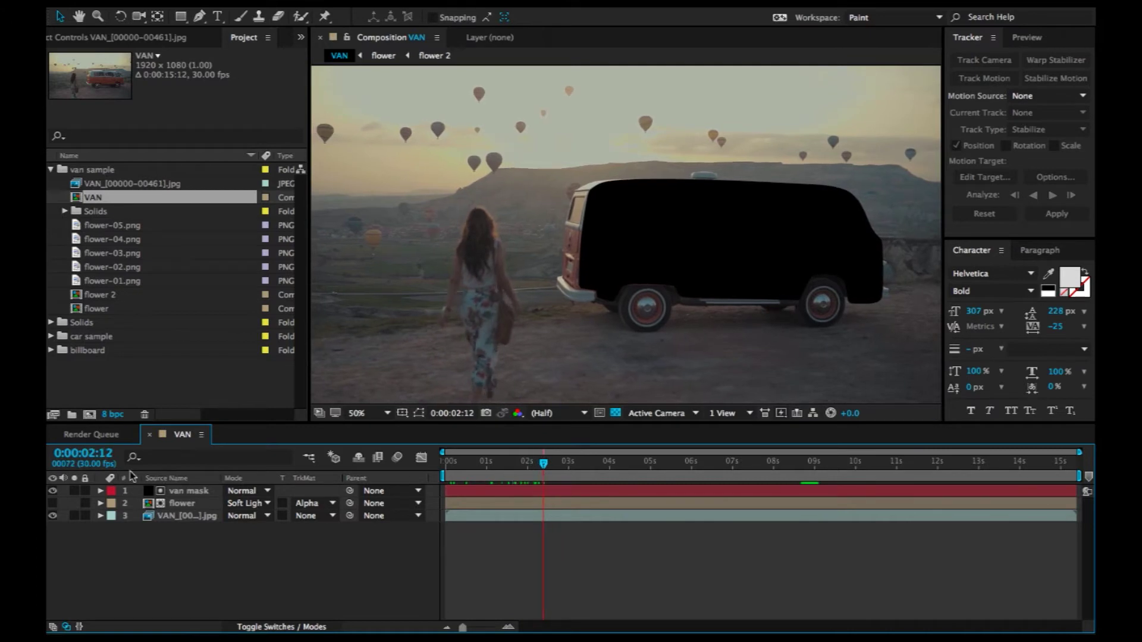
pyautogui.click(53, 503)
pyautogui.click(52, 491)
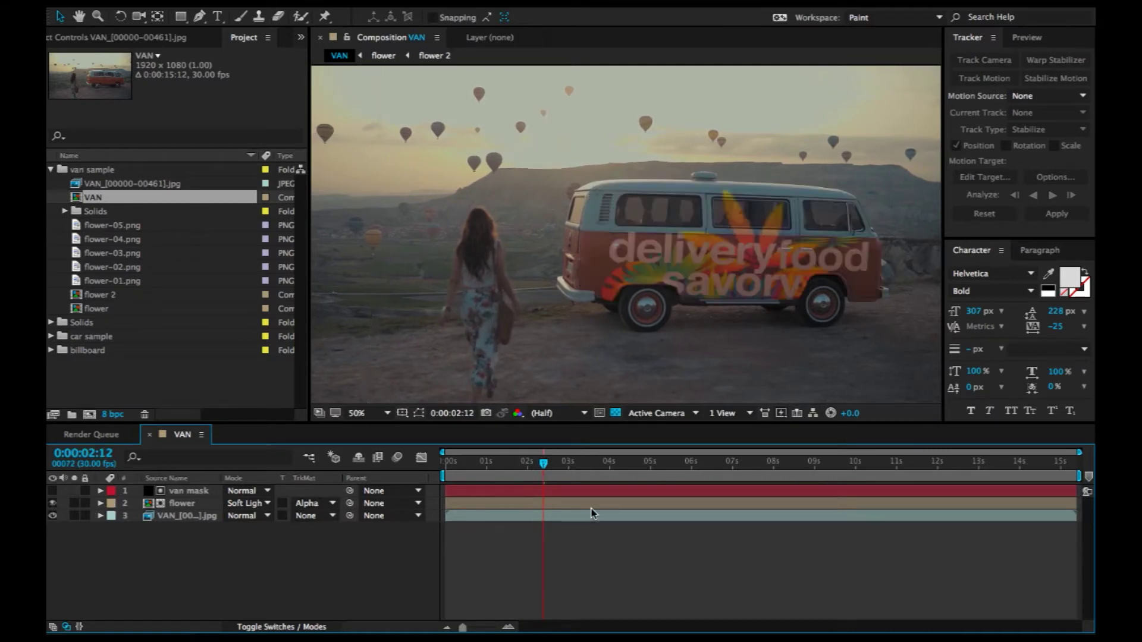
# Set the flower layer to No Track Matte, check the graphics spilling over the wheels, and restore Alpha Matte "van mask".
pyautogui.click(315, 503)
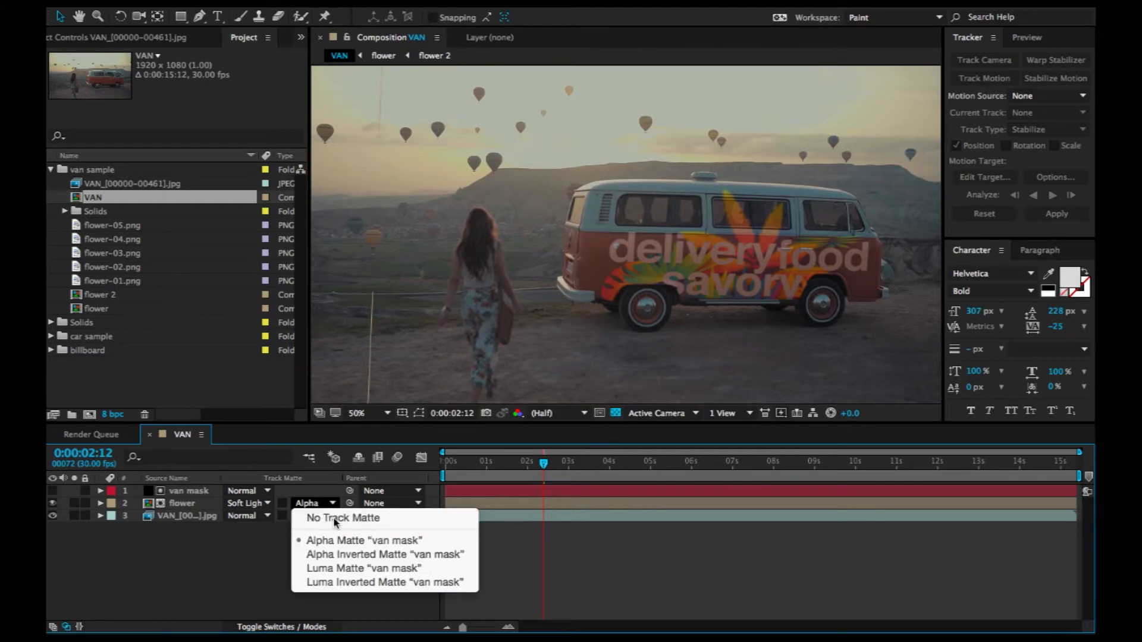
pyautogui.click(307, 518)
pyautogui.moveTo(544, 466)
pyautogui.mouseDown()
pyautogui.moveTo(618, 467)
pyautogui.moveTo(529, 468)
pyautogui.mouseUp()
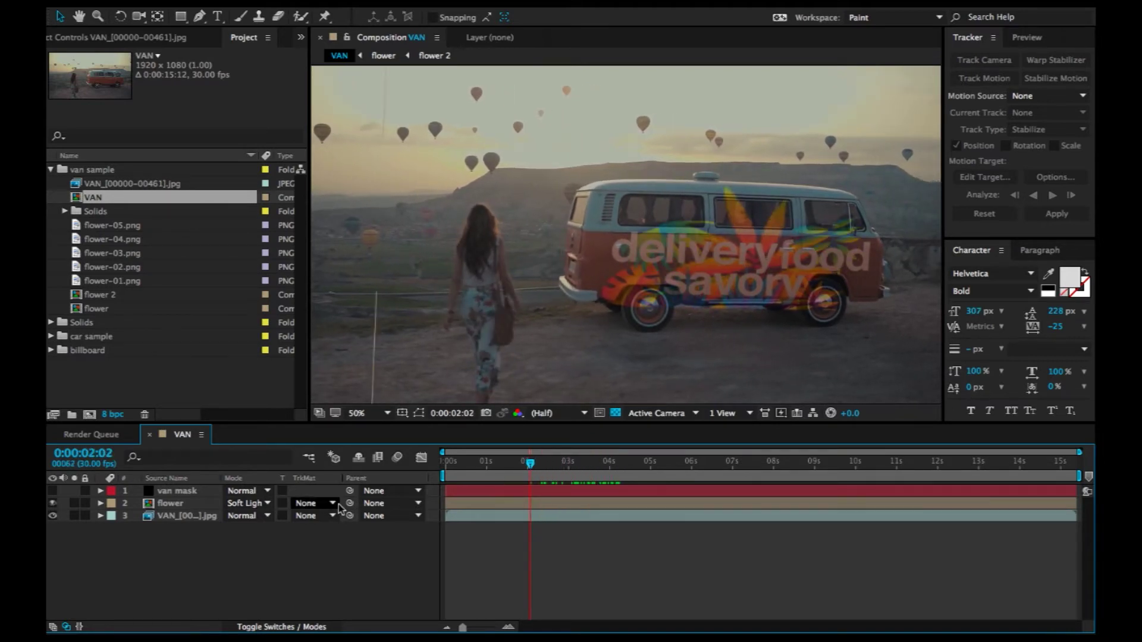
pyautogui.click(305, 503)
pyautogui.click(333, 538)
# Hide the flower layer and leave the van mask hidden so only the original van footage shows.
pyautogui.click(53, 503)
pyautogui.click(53, 491)
pyautogui.click(52, 491)
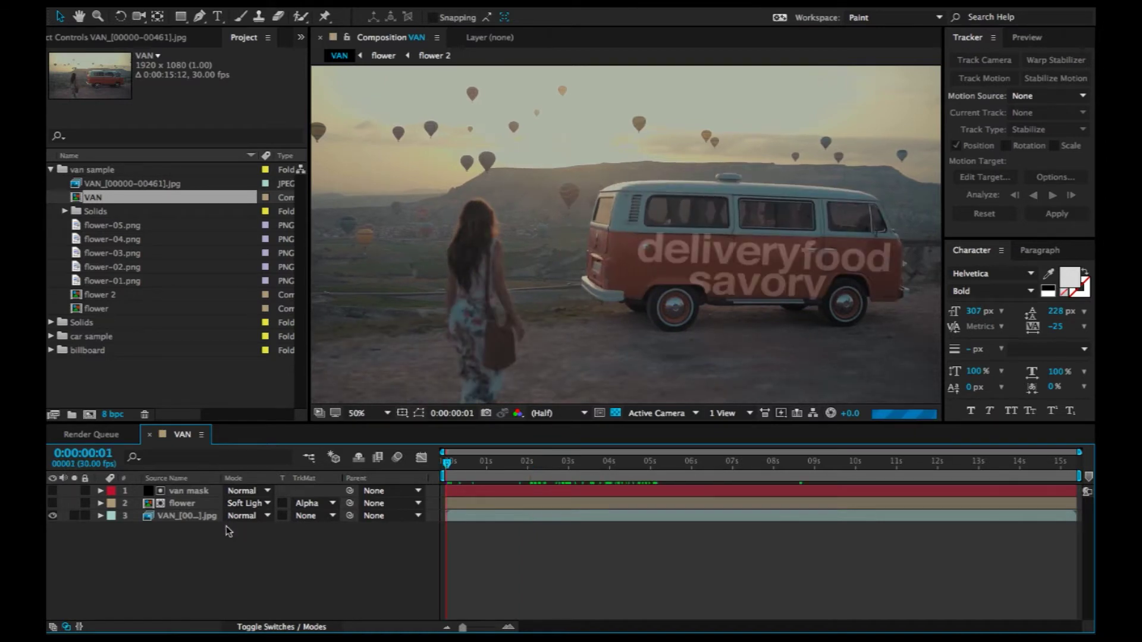
# Select the VAN footage layer and send it to mocha AE for tracking.
pyautogui.click(185, 515)
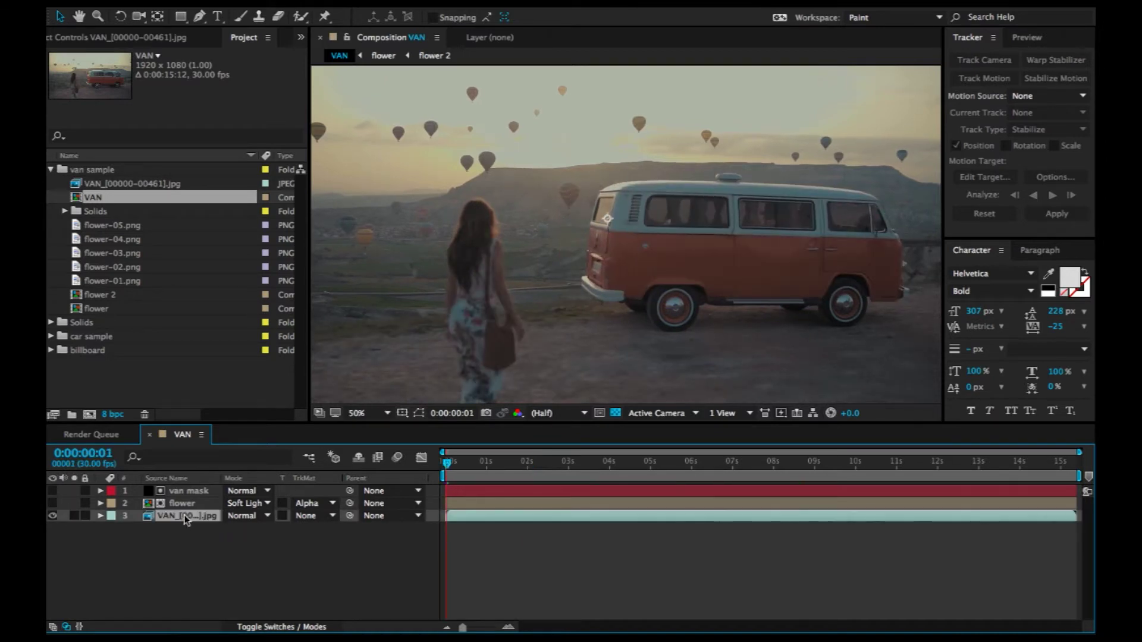
pyautogui.rightClick(184, 516)
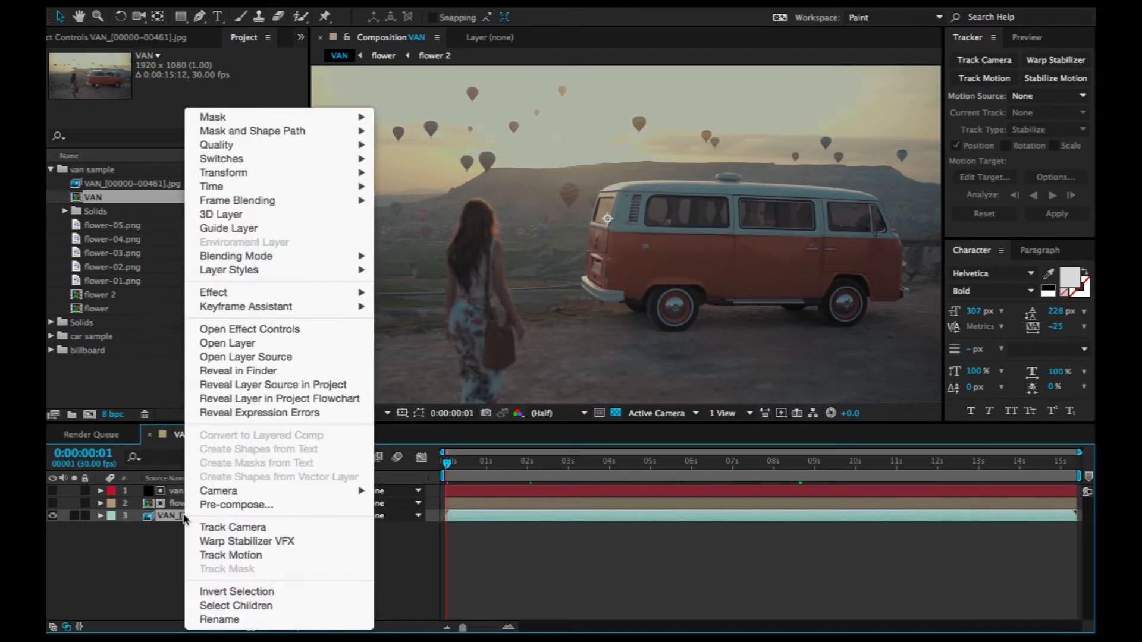
pyautogui.click(83, 621)
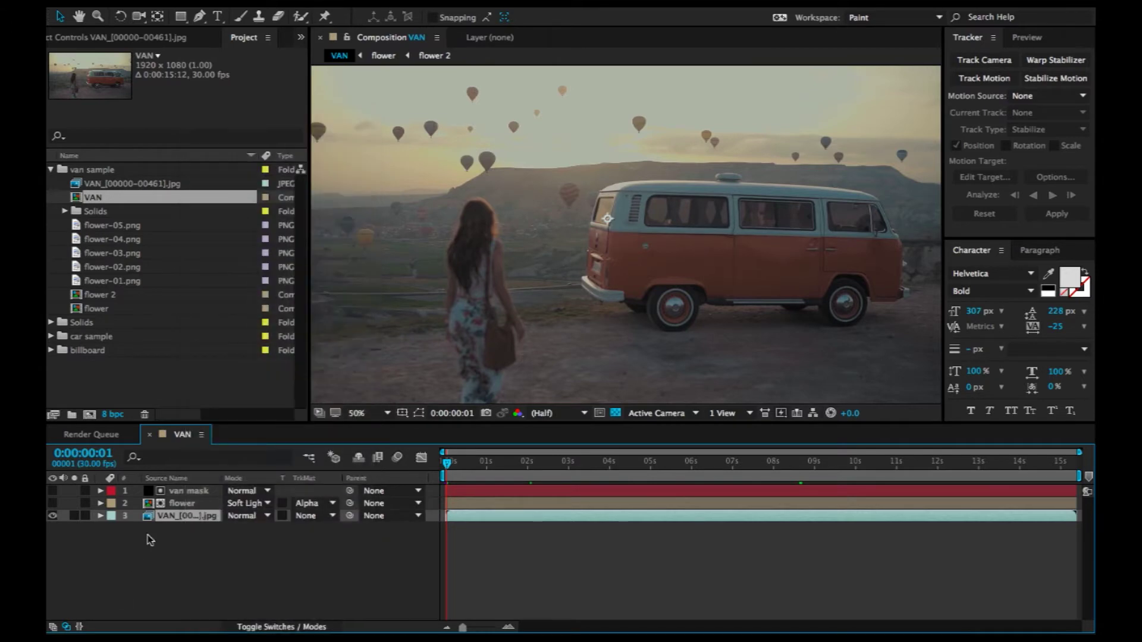
pyautogui.click(365, 2)
pyautogui.moveTo(419, 2)
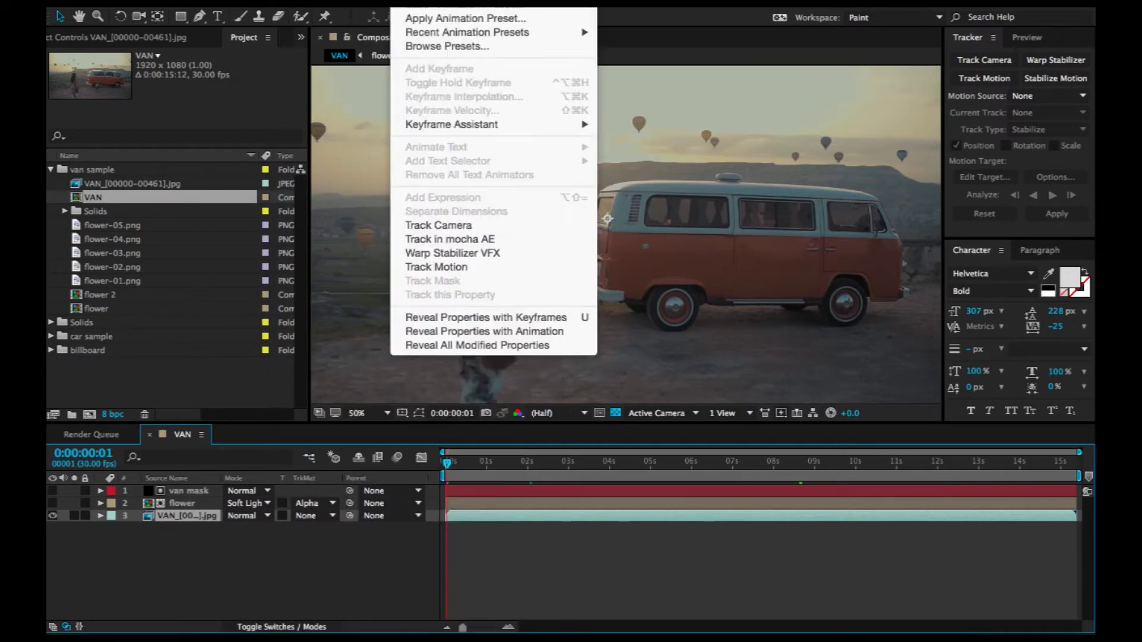
pyautogui.click(465, 239)
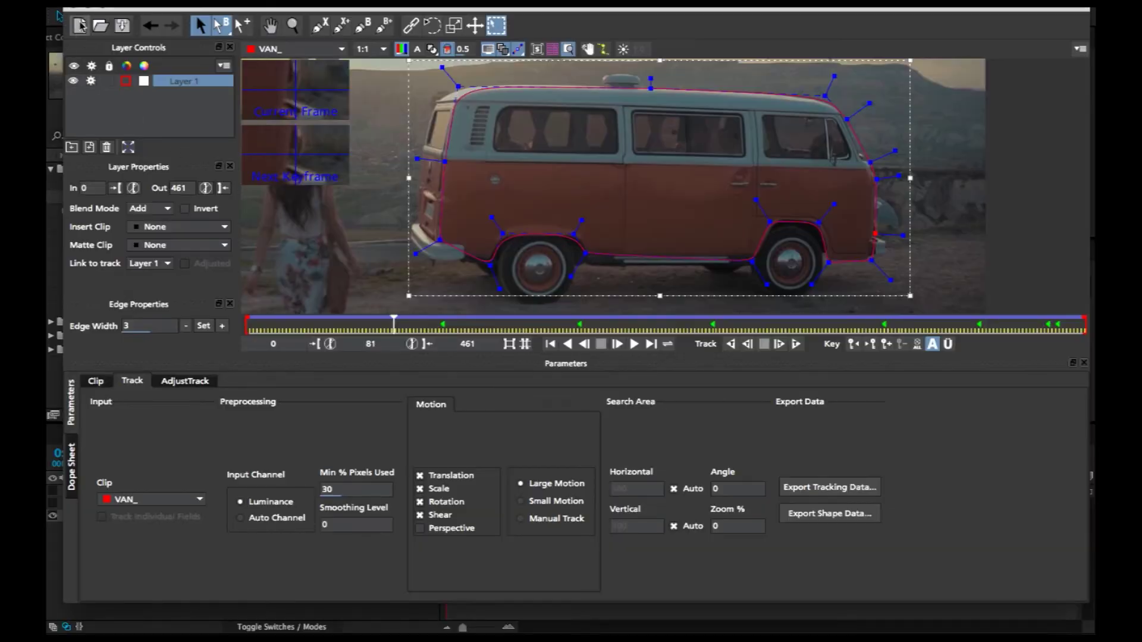
# Hide Layer 1's spline to view the whole van frame unobstructed, and show the van outline again.
pyautogui.click(74, 82)
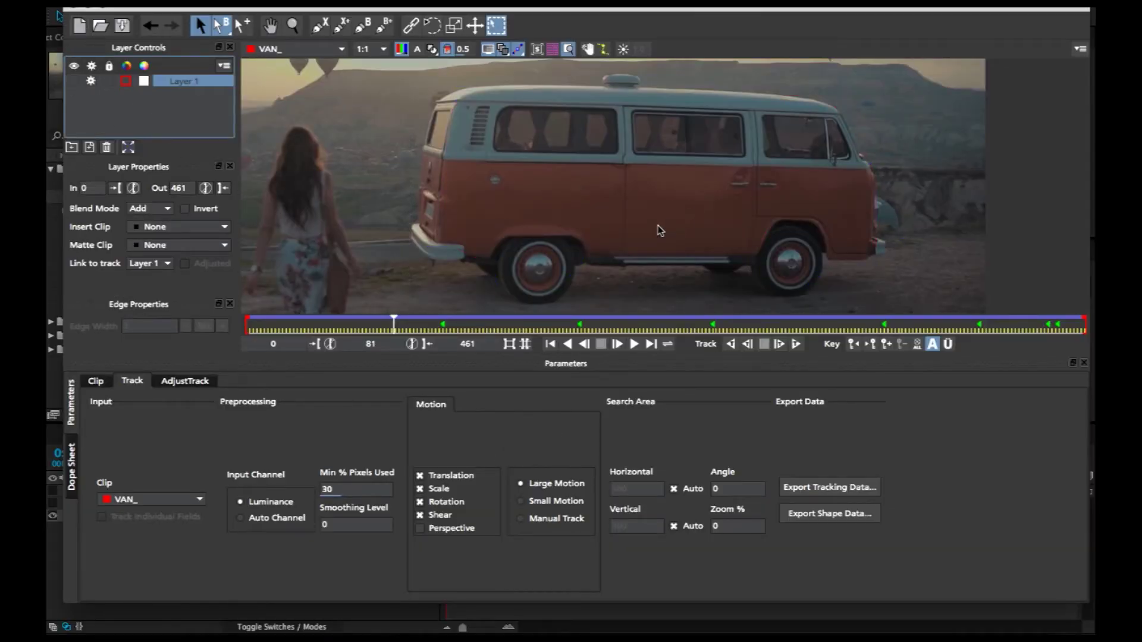
pyautogui.press('z')
pyautogui.moveTo(647, 203); pyautogui.dragTo(663, 385)
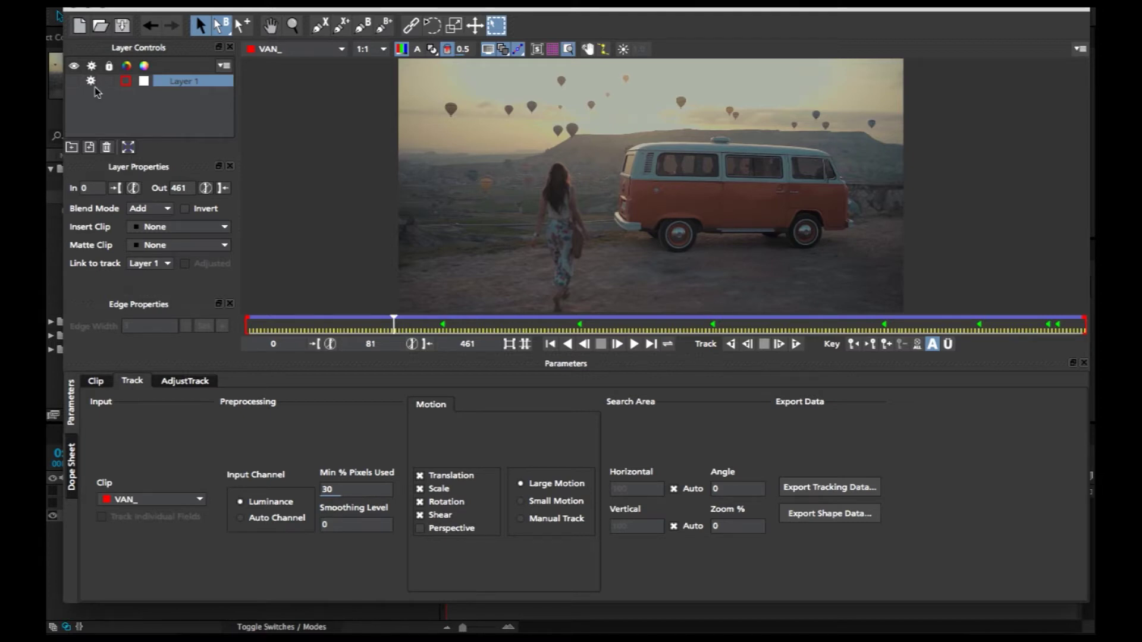
pyautogui.click(74, 82)
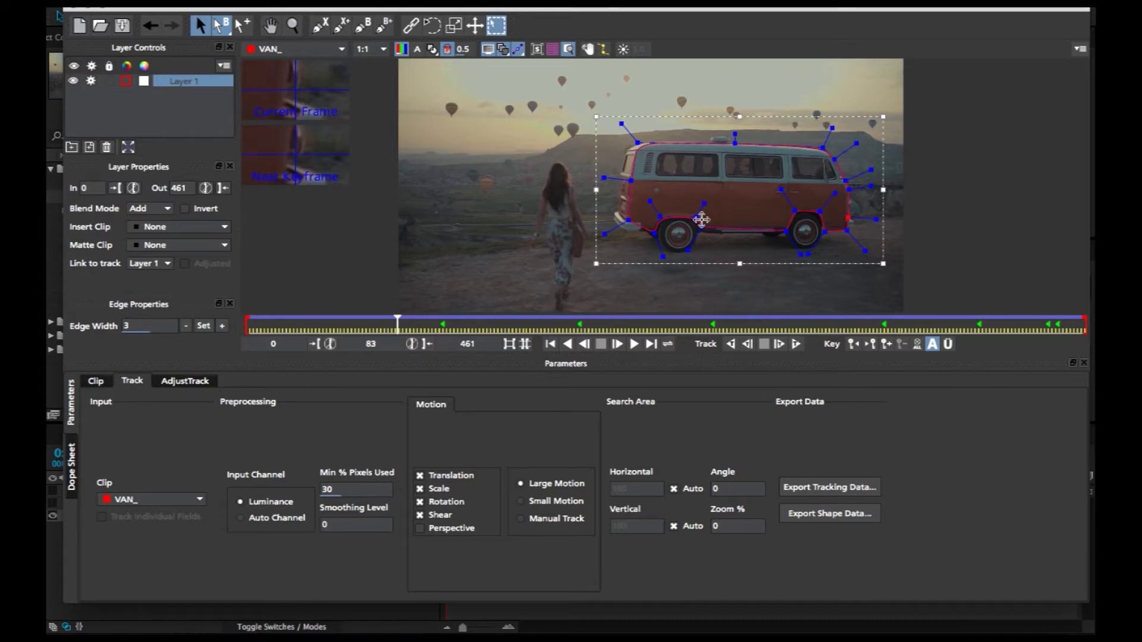
# Enlarge the van in the viewer and play the footage to check how the tracked outline follows the body.
pyautogui.press('z')
pyautogui.moveTo(702, 221); pyautogui.dragTo(783, 104)
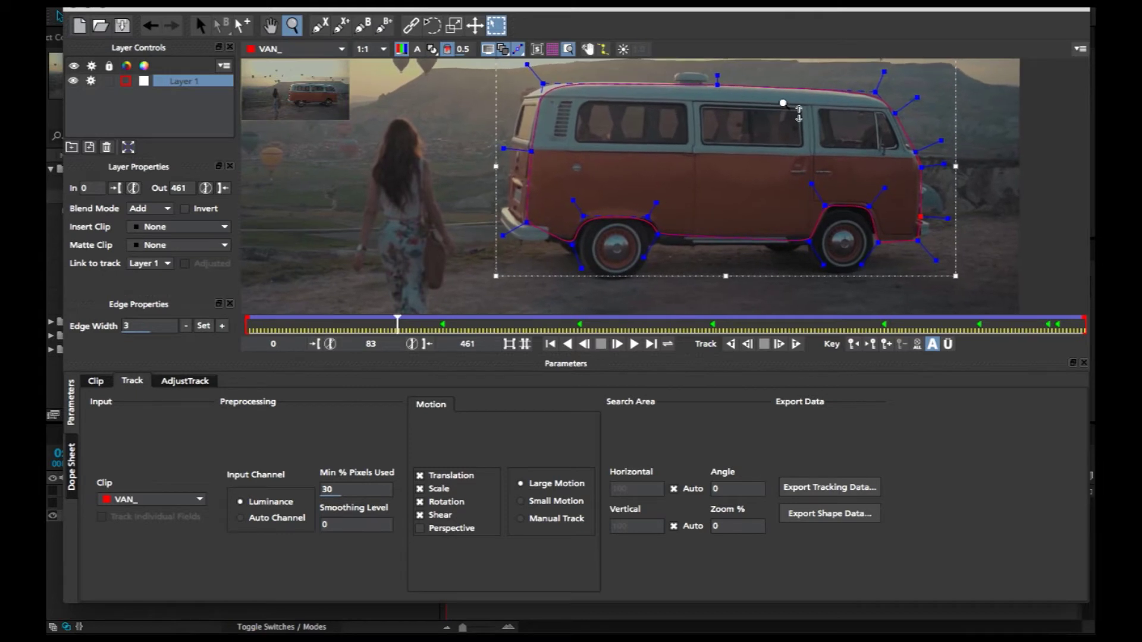
pyautogui.click(632, 345)
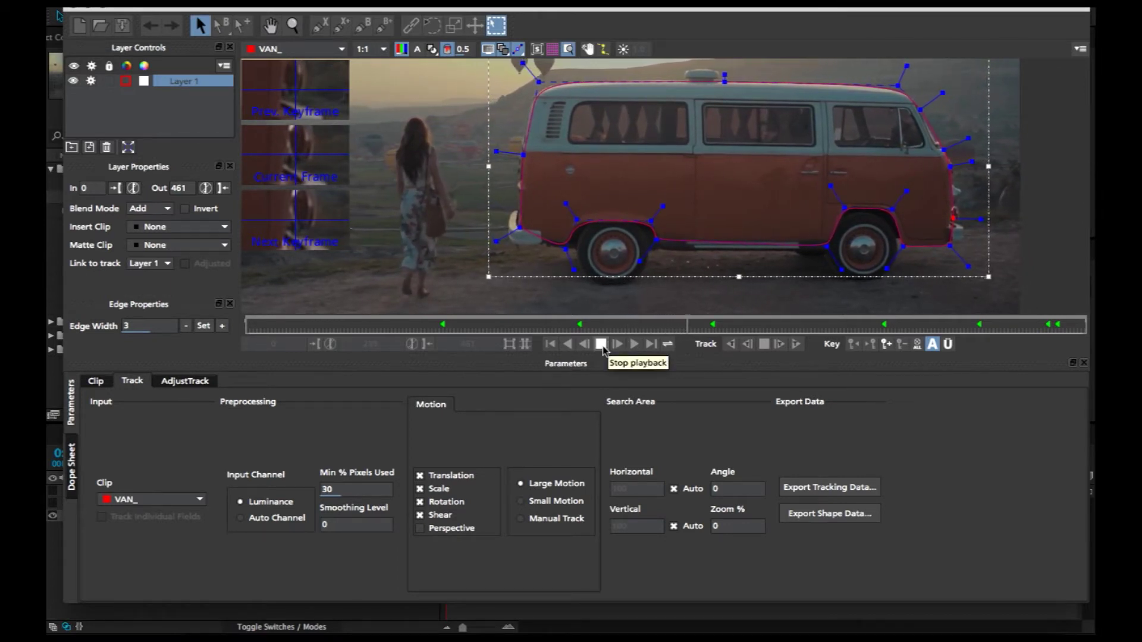
pyautogui.click(601, 345)
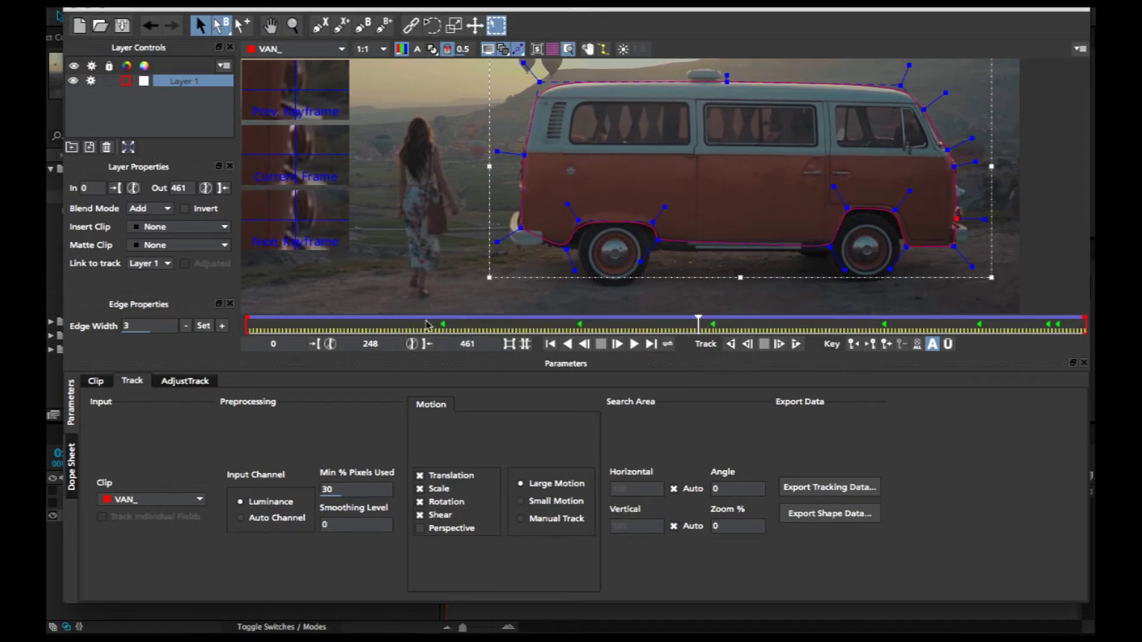
# At frame 255, nudge the outline points around the van's rear wheel arch to fit the bodywork edge.
pyautogui.moveTo(698, 324); pyautogui.dragTo(710, 324)
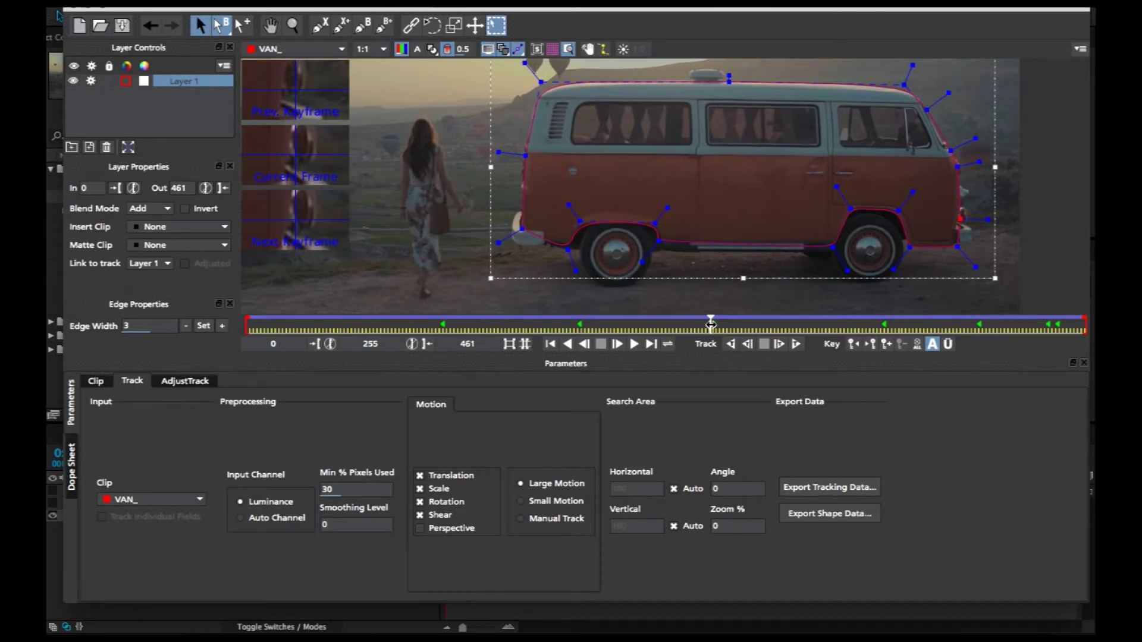
pyautogui.moveTo(654, 225); pyautogui.dragTo(656, 226)
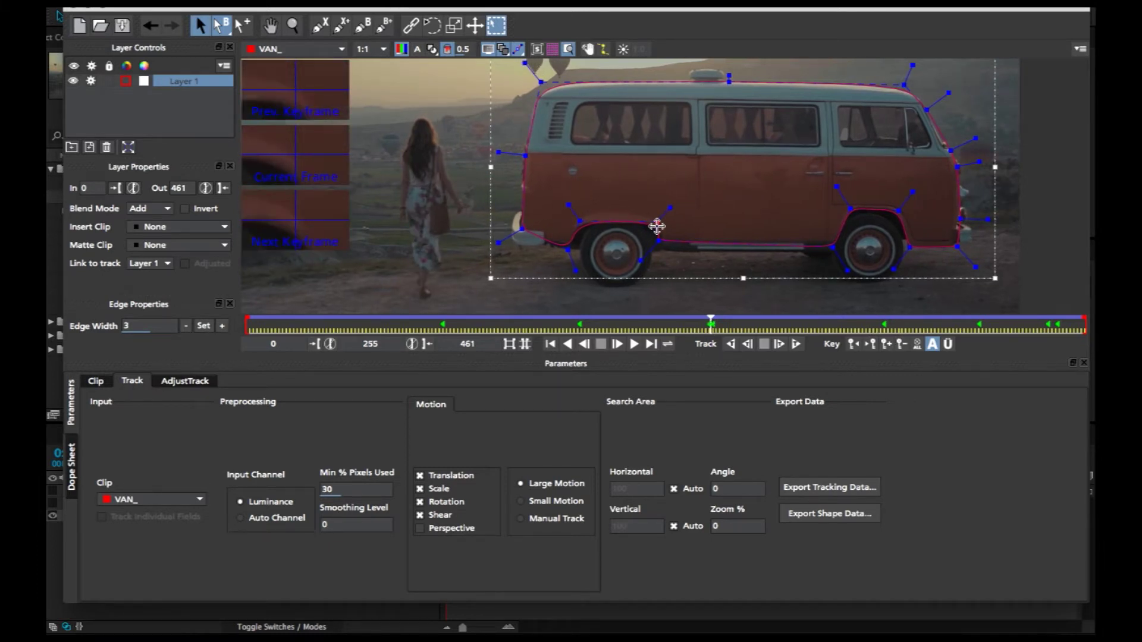
pyautogui.click(565, 250)
pyautogui.moveTo(567, 250); pyautogui.dragTo(569, 250)
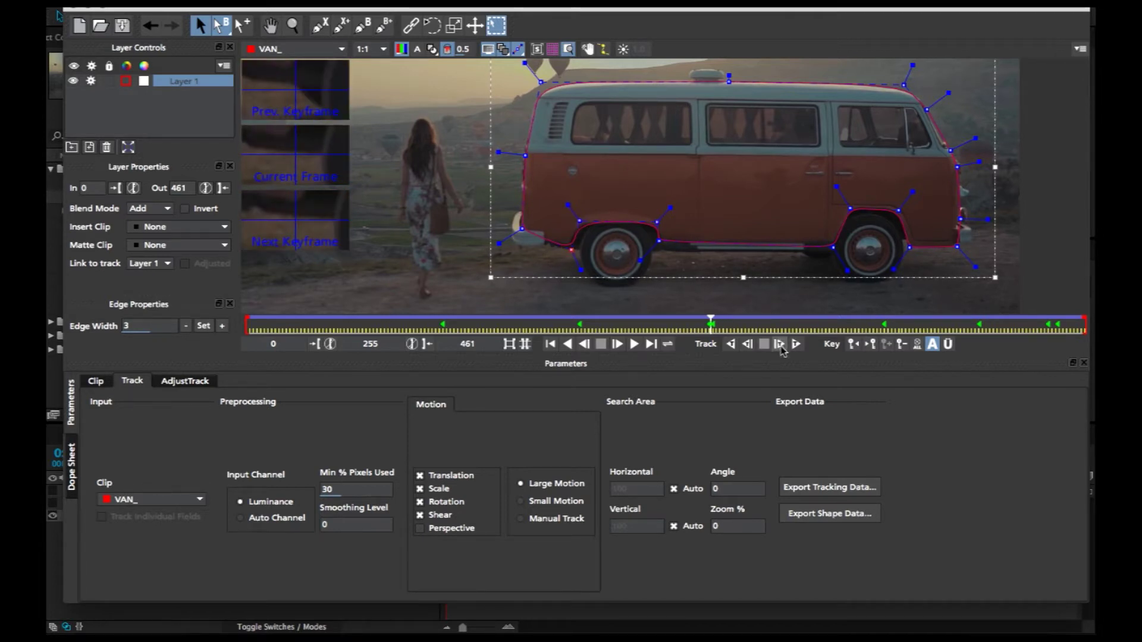
# Play on to frame 436 and stretch the planar surface's four corners out to enclose the van body.
pyautogui.click(634, 344)
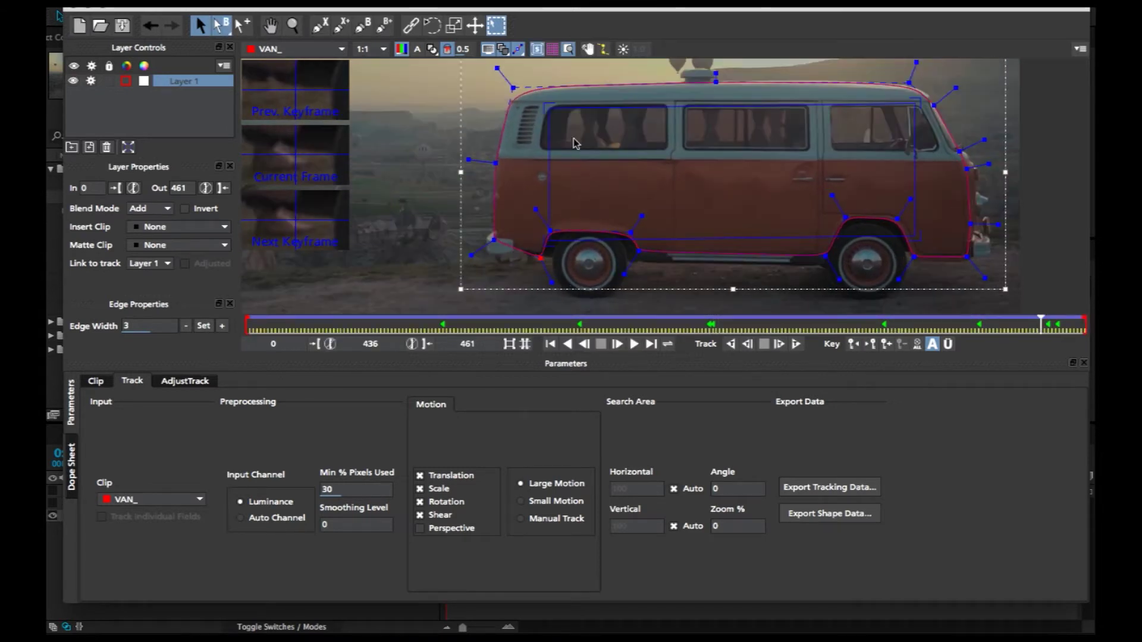
pyautogui.moveTo(551, 242); pyautogui.dragTo(489, 252)
pyautogui.moveTo(912, 236); pyautogui.dragTo(972, 268)
pyautogui.moveTo(921, 102); pyautogui.dragTo(971, 69)
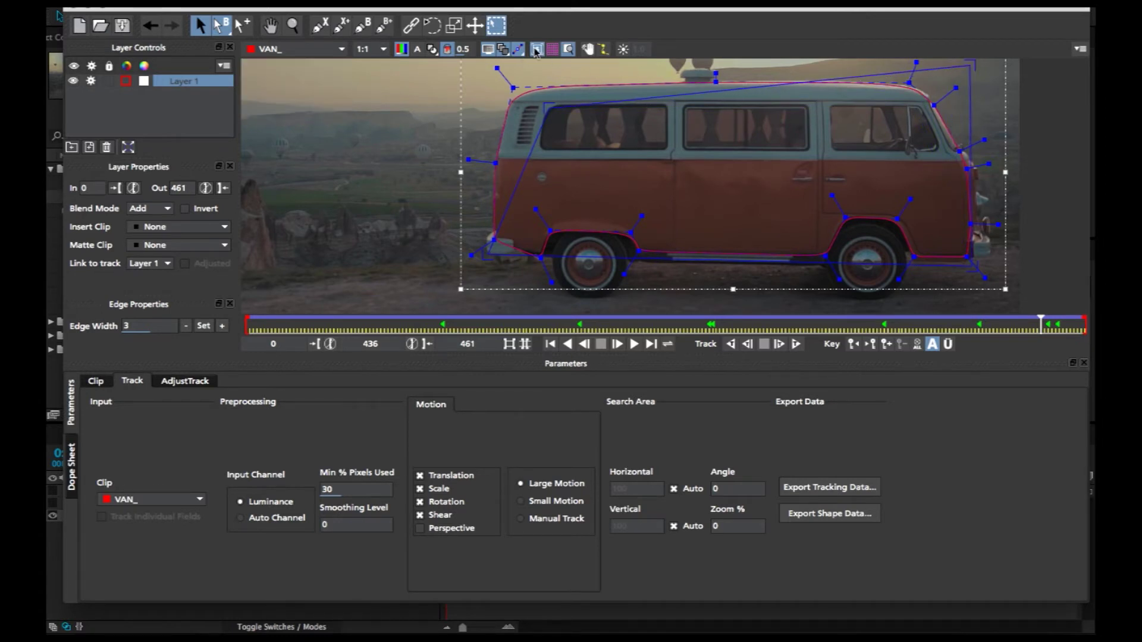
pyautogui.moveTo(544, 104); pyautogui.dragTo(496, 68)
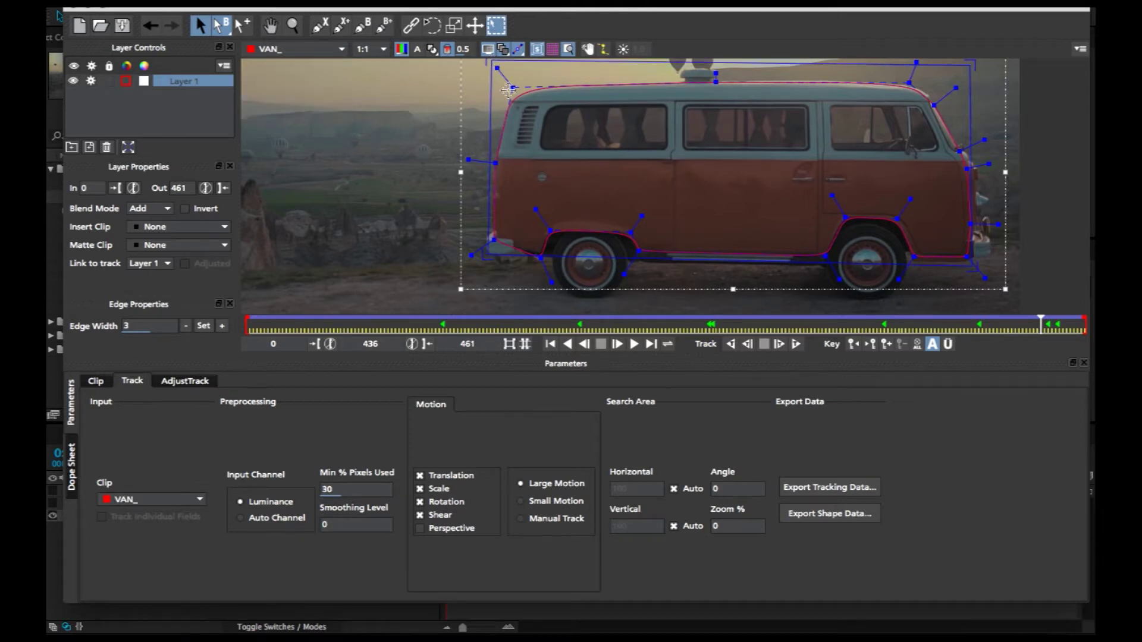
# Raise the planar surface's two upper corners above the van roof, keeping the top edge level.
pyautogui.press('x')
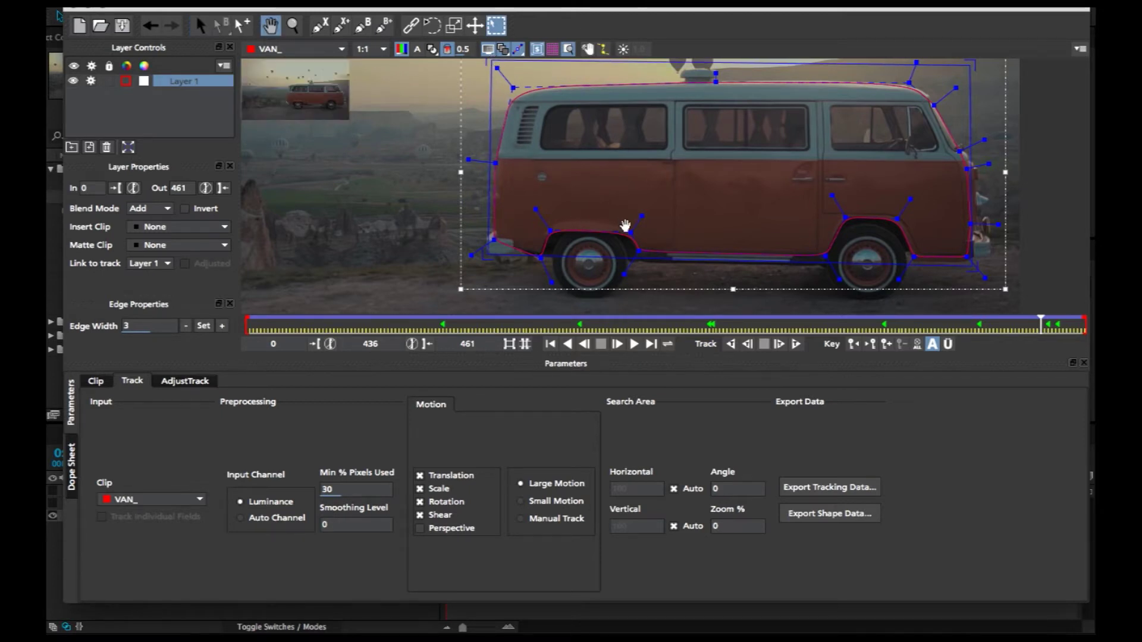
pyautogui.moveTo(625, 226); pyautogui.dragTo(723, 280)
pyautogui.press('z')
pyautogui.moveTo(636, 208); pyautogui.dragTo(595, 229)
pyautogui.press('x')
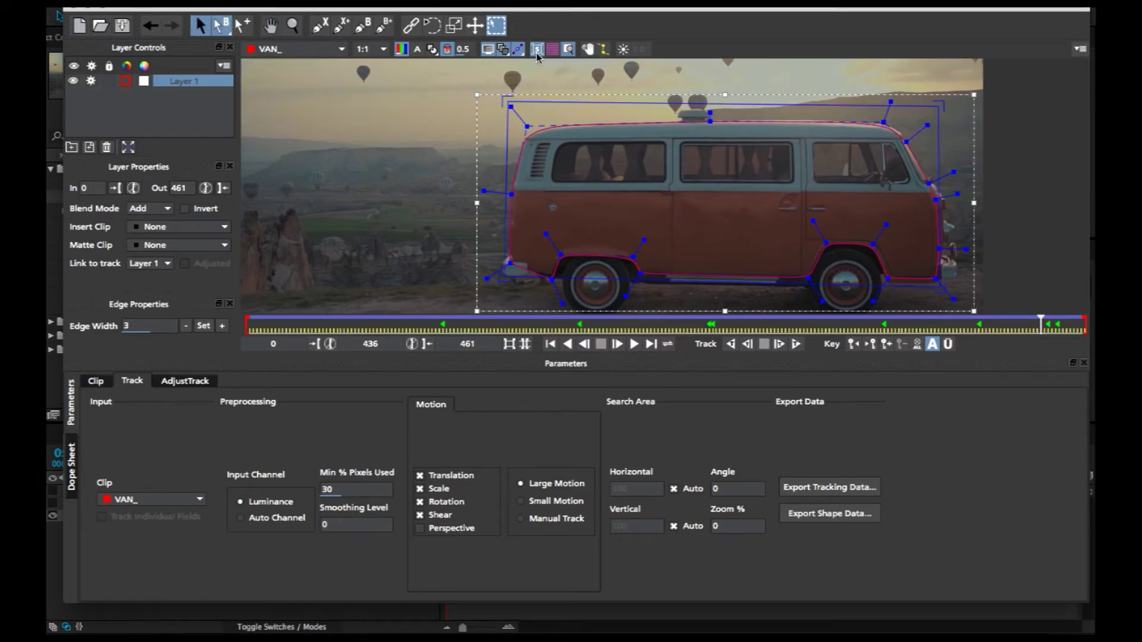
pyautogui.moveTo(510, 107); pyautogui.dragTo(510, 96)
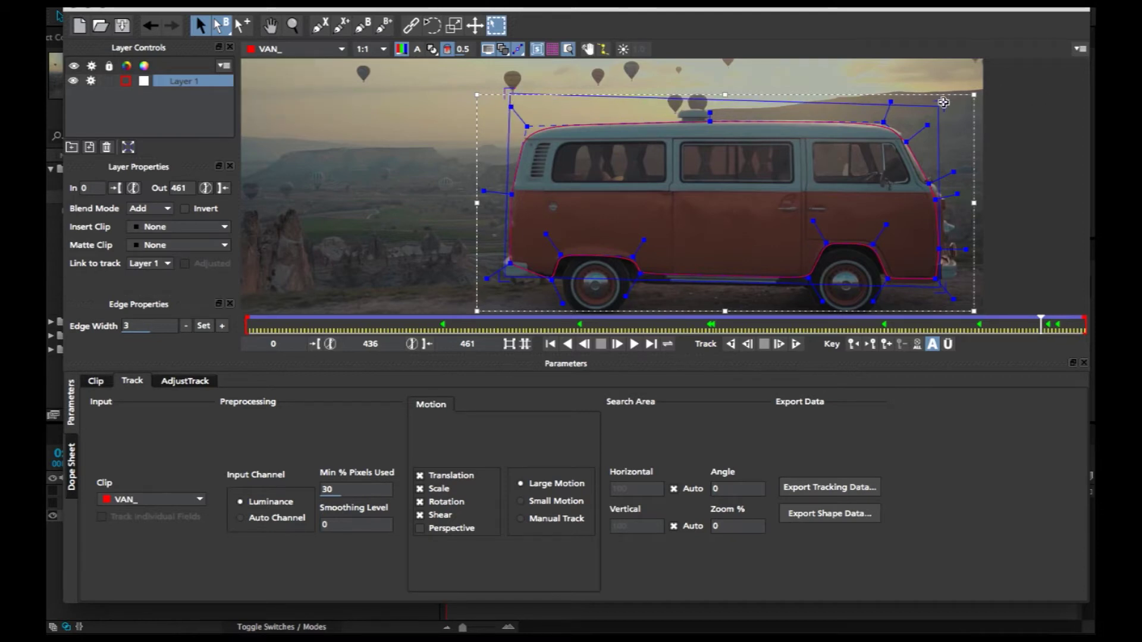
pyautogui.moveTo(943, 102); pyautogui.dragTo(943, 80)
pyautogui.press('super+z')
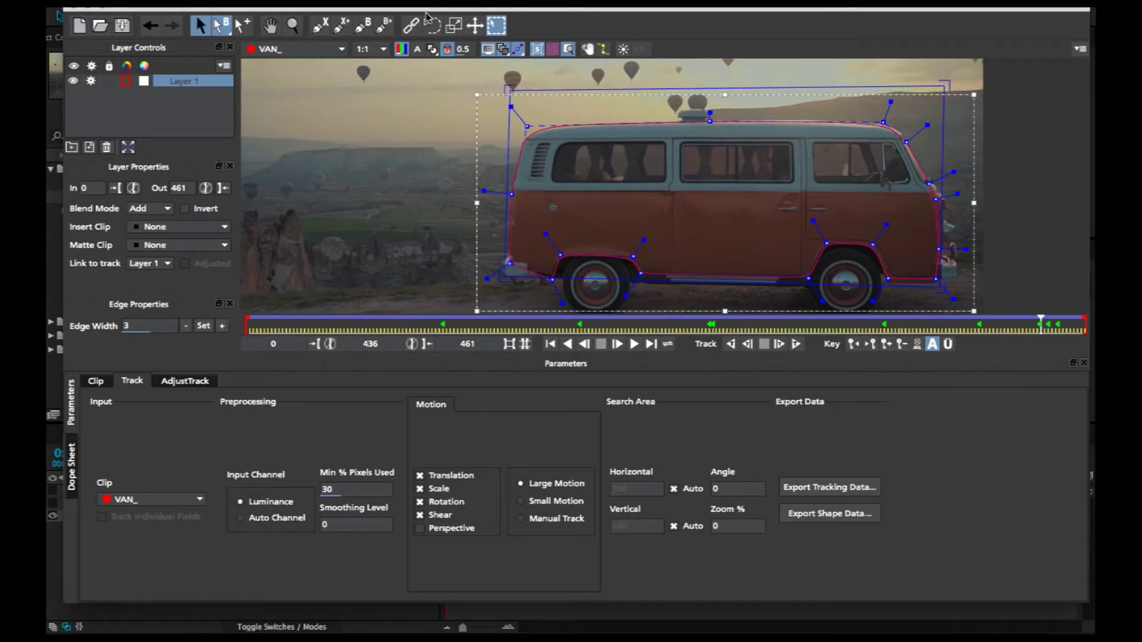
pyautogui.moveTo(509, 87); pyautogui.dragTo(507, 86)
# Show the planar grid and refine the surface's upper front and lower rear corners to match the van's perspective.
pyautogui.click(557, 50)
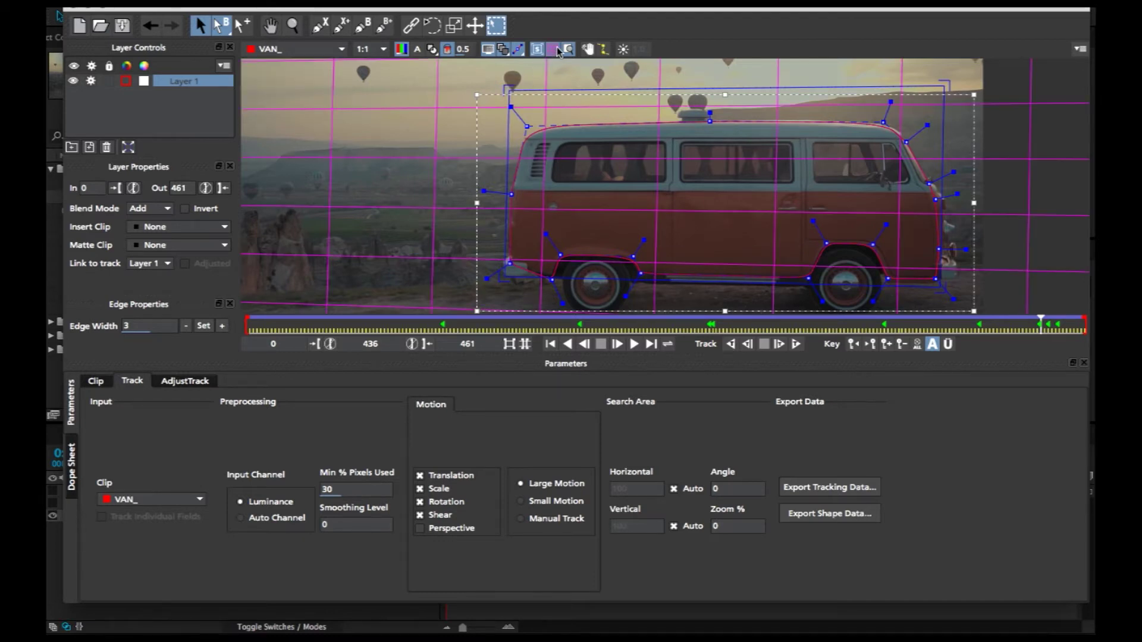
pyautogui.moveTo(943, 87); pyautogui.dragTo(937, 87)
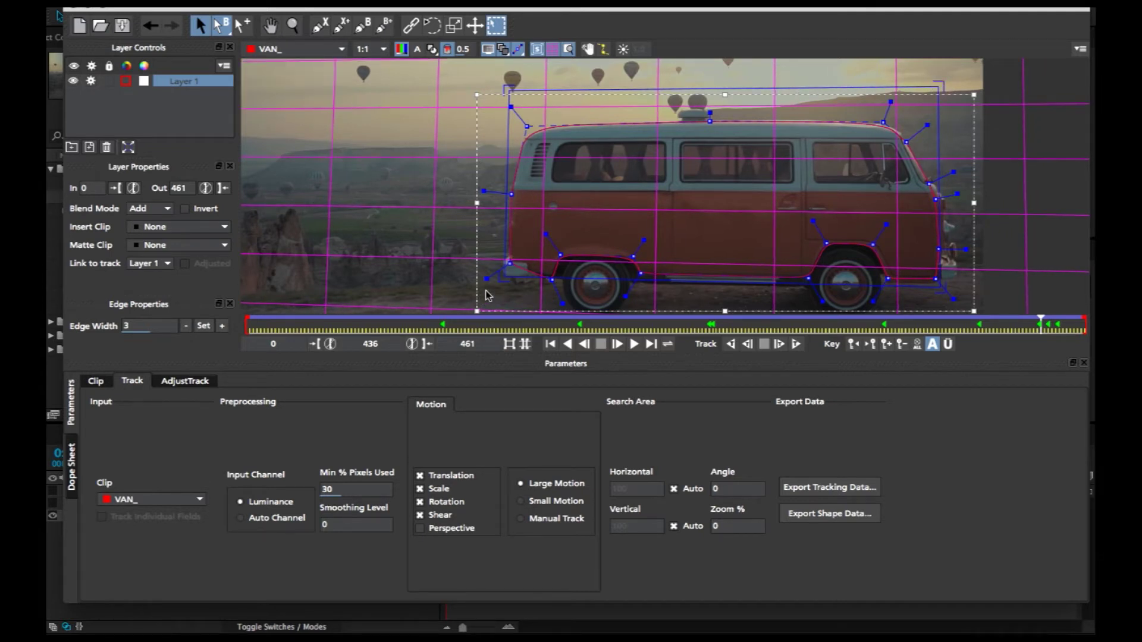
pyautogui.moveTo(499, 280); pyautogui.dragTo(499, 280)
# Play the footage in short stretches to check how the surface and grid stick to the van.
pyautogui.click(633, 344)
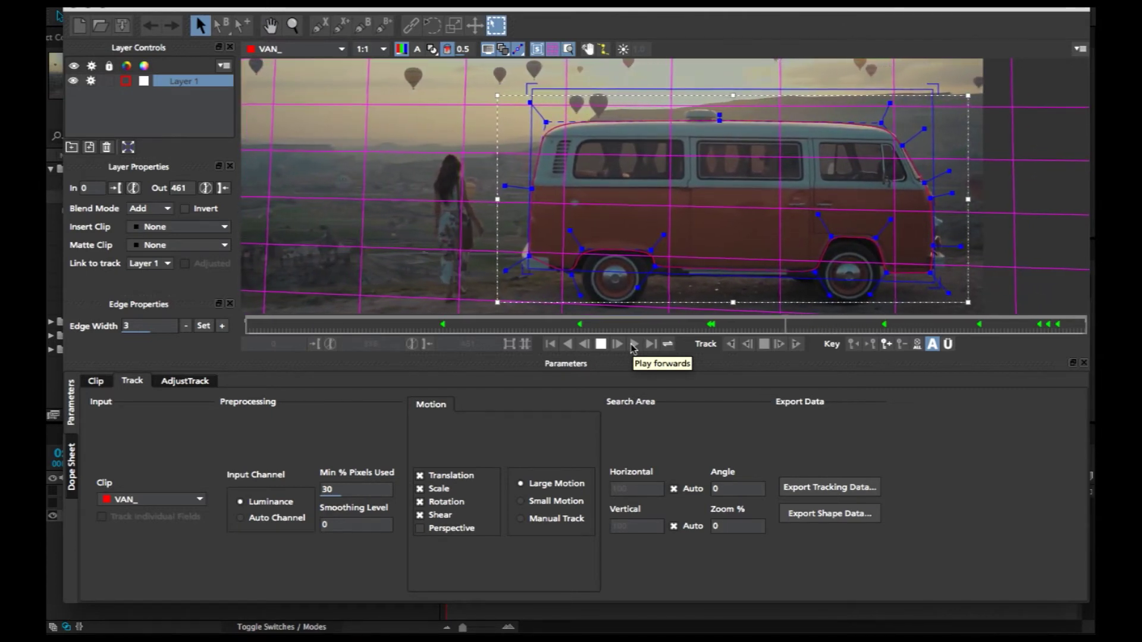
pyautogui.click(601, 344)
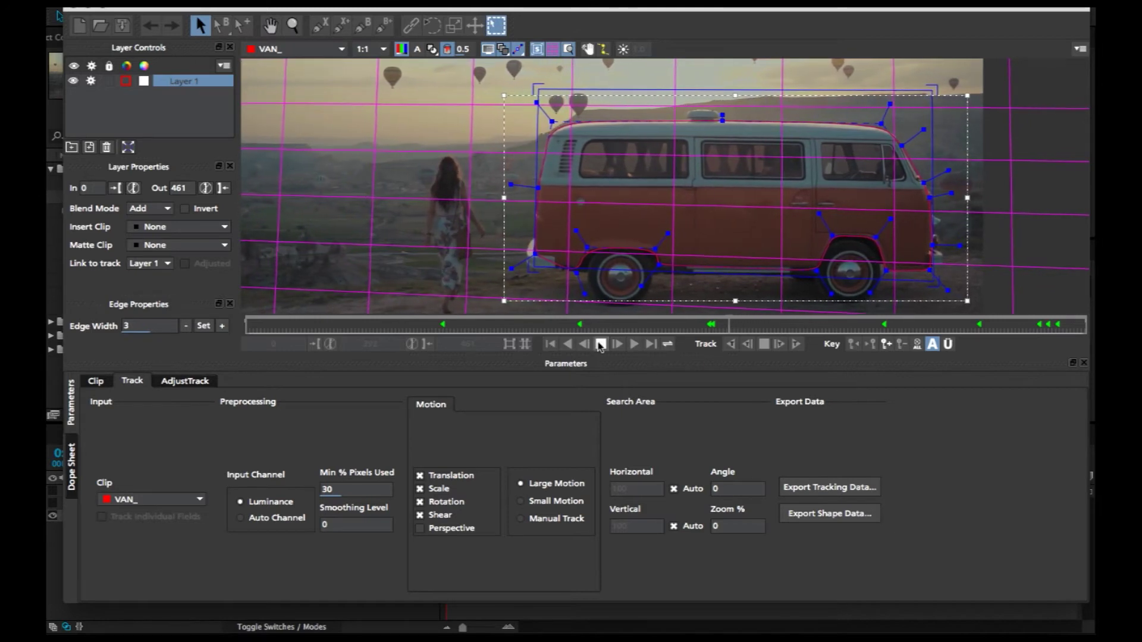
pyautogui.click(632, 345)
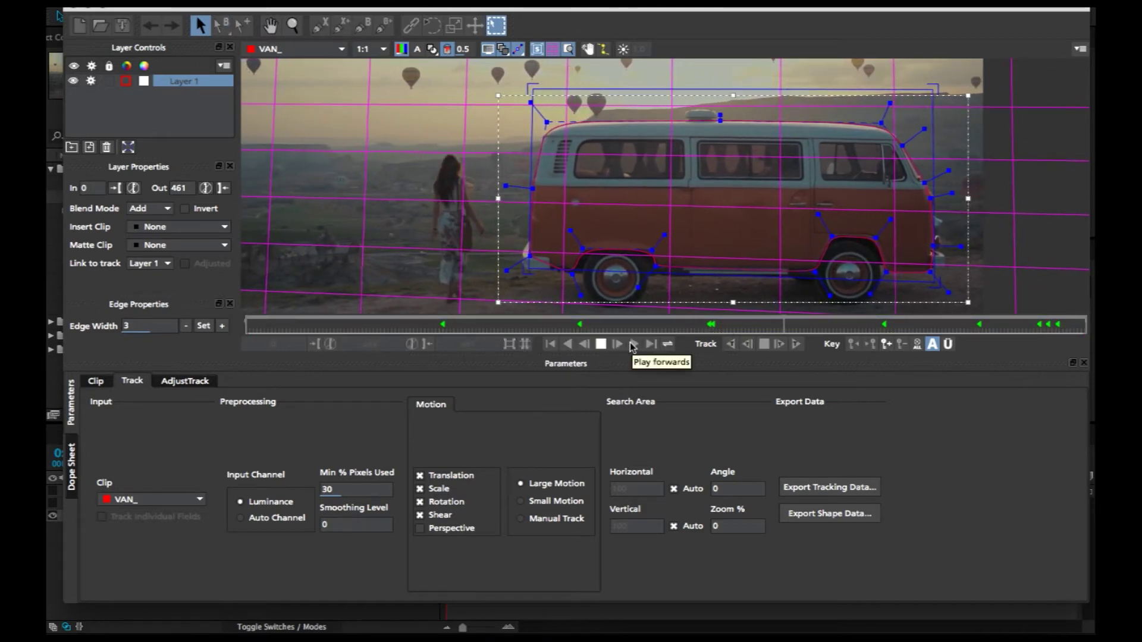
pyautogui.click(600, 344)
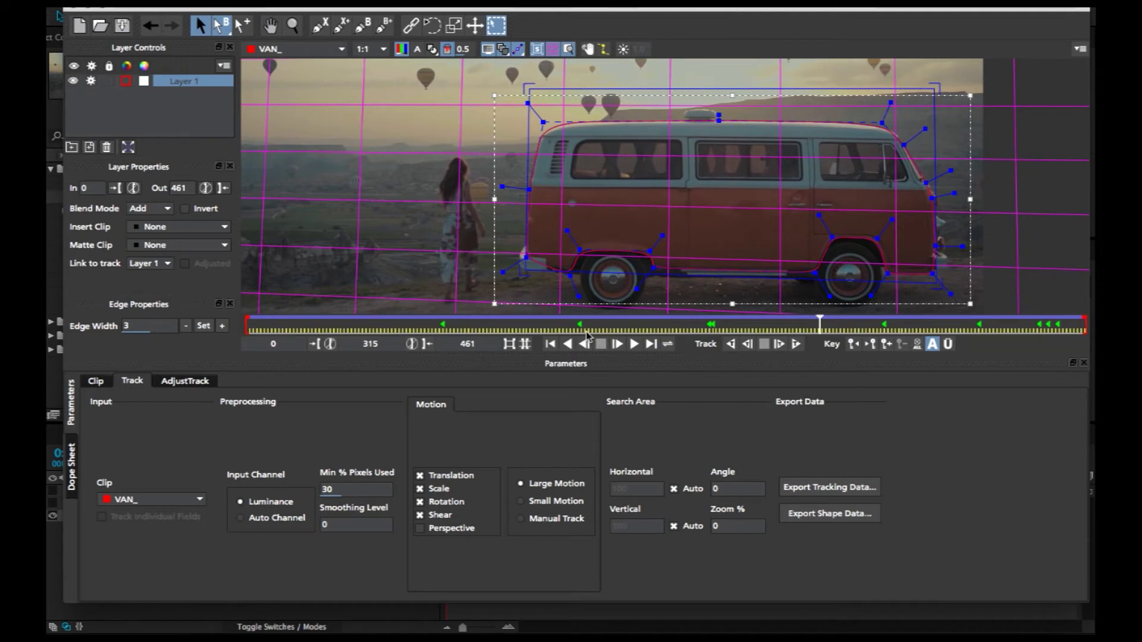
# Review the After Effects formats offered for exporting tracking data, and close the export without saving or copying.
pyautogui.click(806, 492)
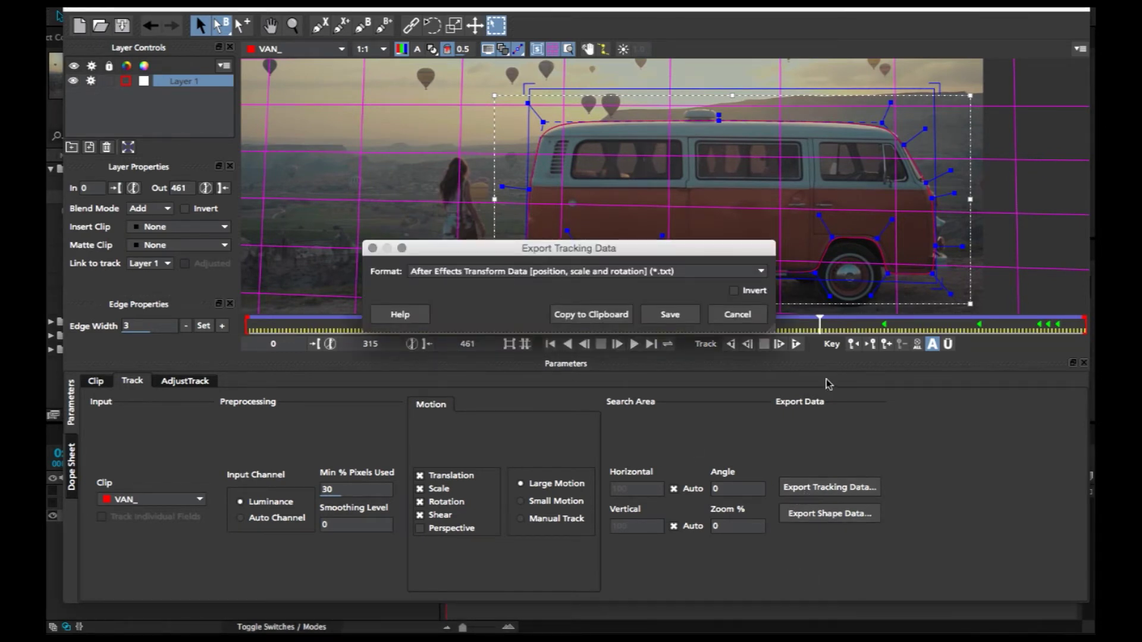
pyautogui.click(619, 275)
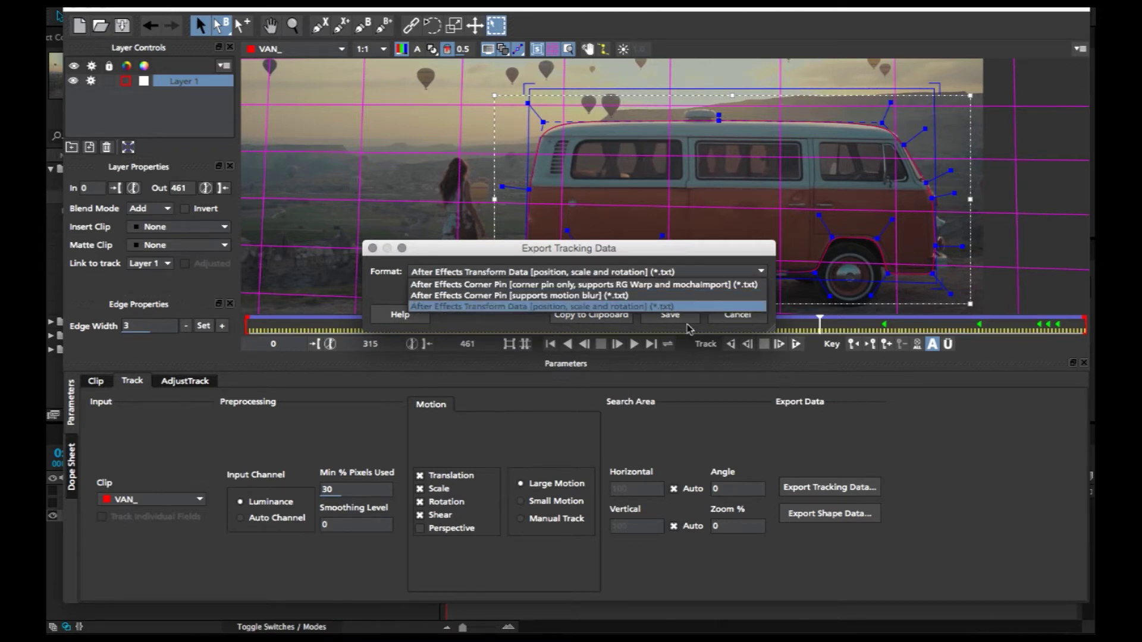
pyautogui.click(743, 253)
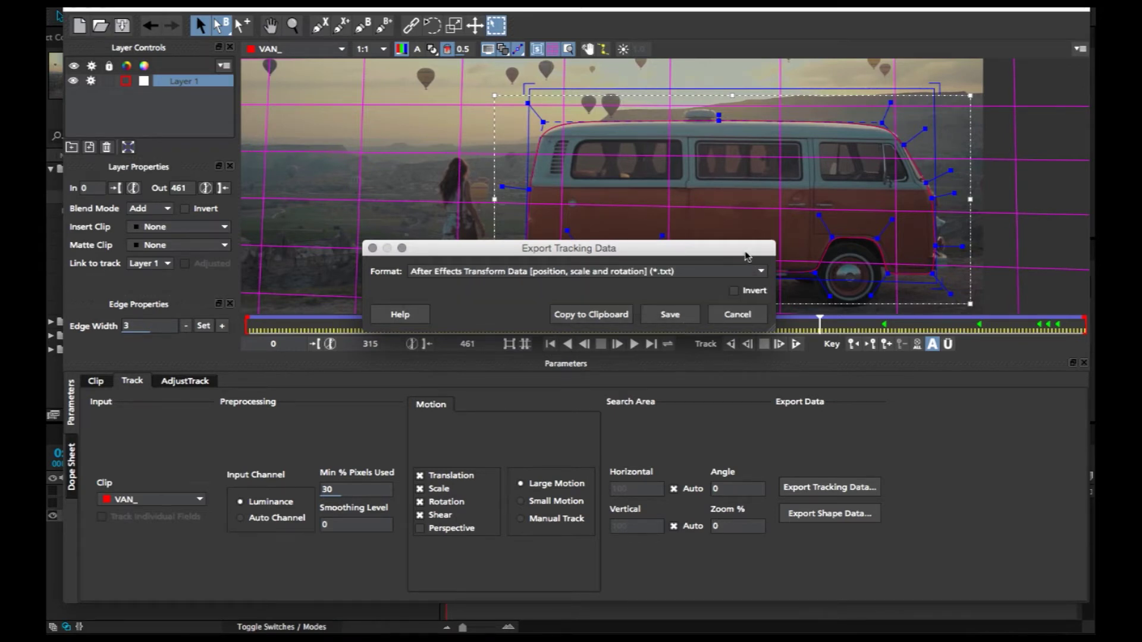
pyautogui.click(739, 316)
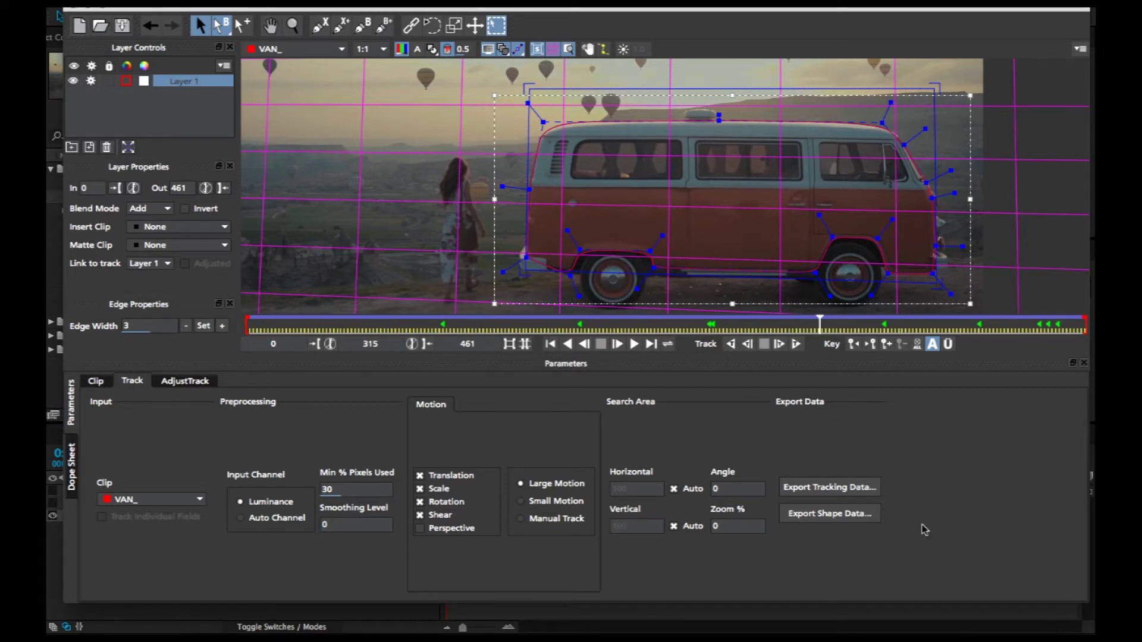
# Copy the selected layer's shape to the clipboard as "mocha shape data for AE" and switch to After Effects.
pyautogui.click(840, 515)
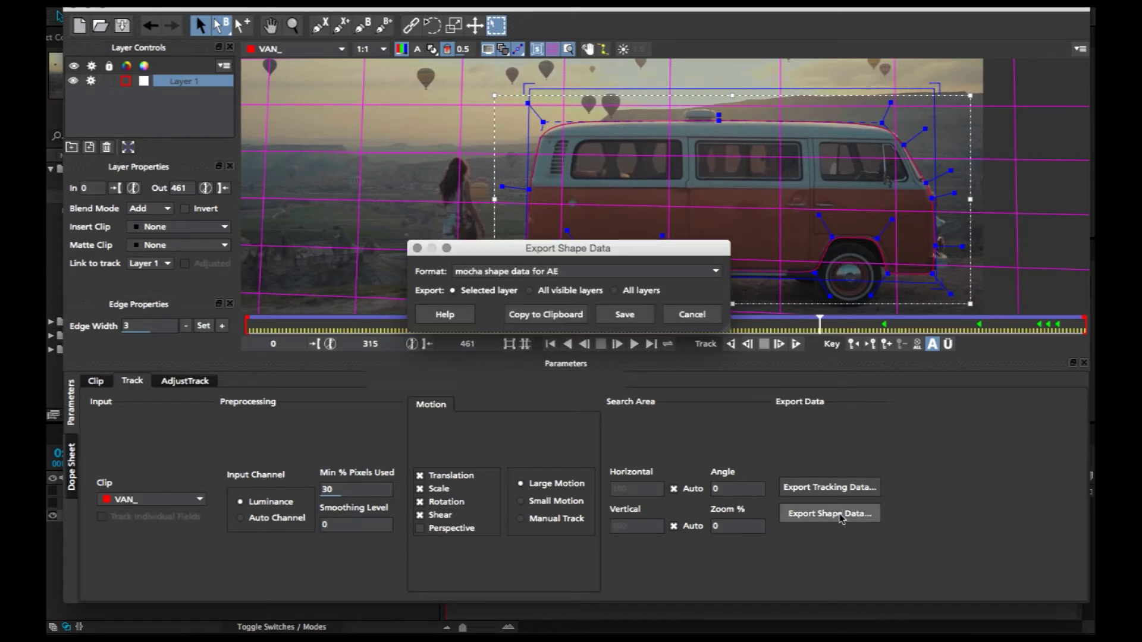
pyautogui.click(542, 315)
pyautogui.press('super+Tab')
# Create a new black 1920 x 1080 px solid named "van mask" in the VAN composition.
pyautogui.rightClick(241, 547)
pyautogui.moveTo(275, 496)
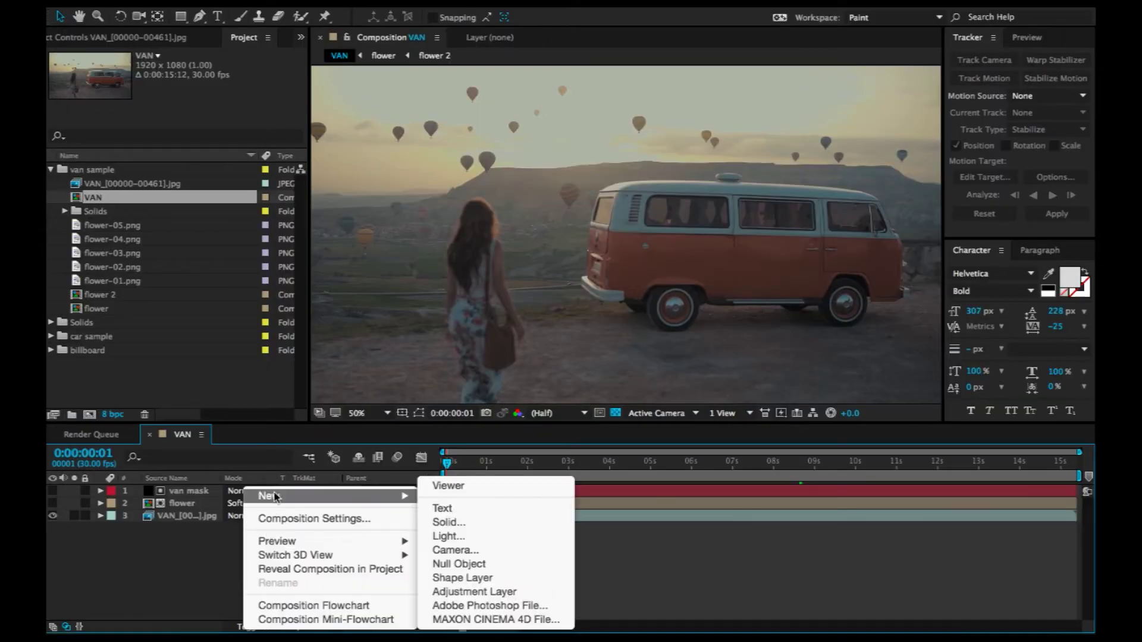
pyautogui.click(465, 522)
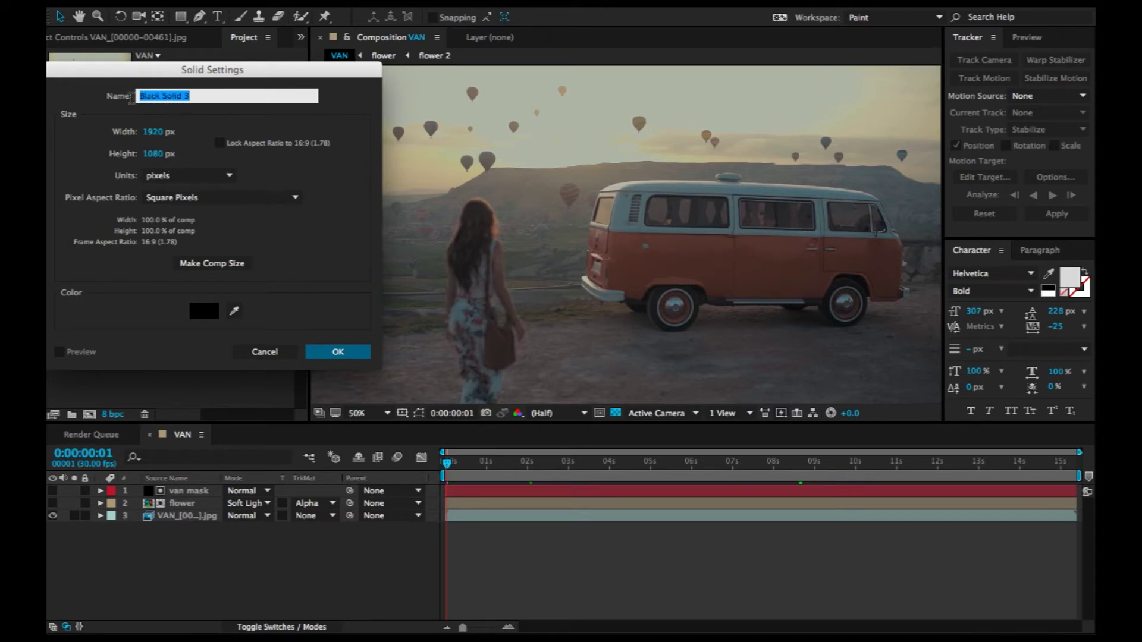
pyautogui.write('van mask')
pyautogui.press('Return')
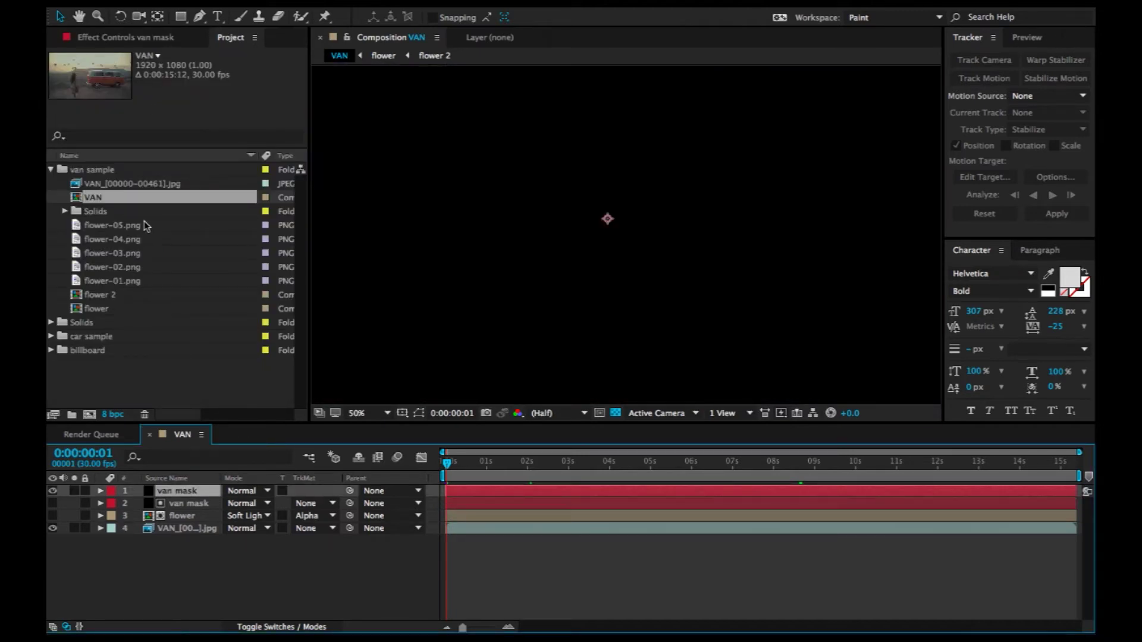
# Paste the mocha shape data onto the new "van mask" solid at frame 0 and scrub to check it.
pyautogui.moveTo(474, 474); pyautogui.dragTo(433, 474)
pyautogui.press('super+v')
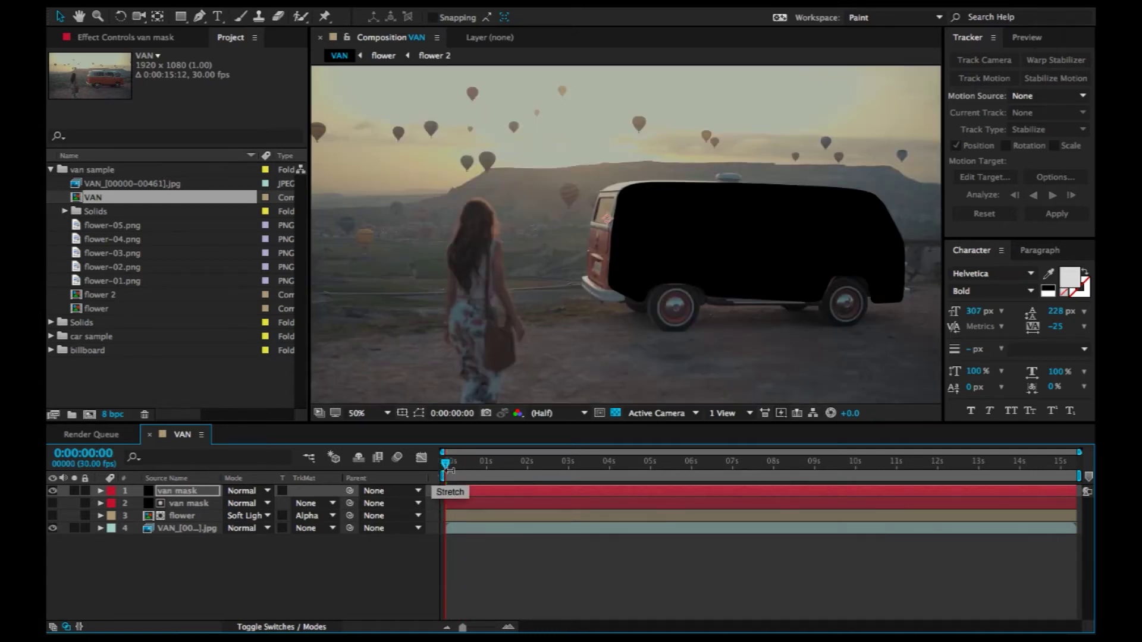
pyautogui.moveTo(486, 471); pyautogui.dragTo(426, 482)
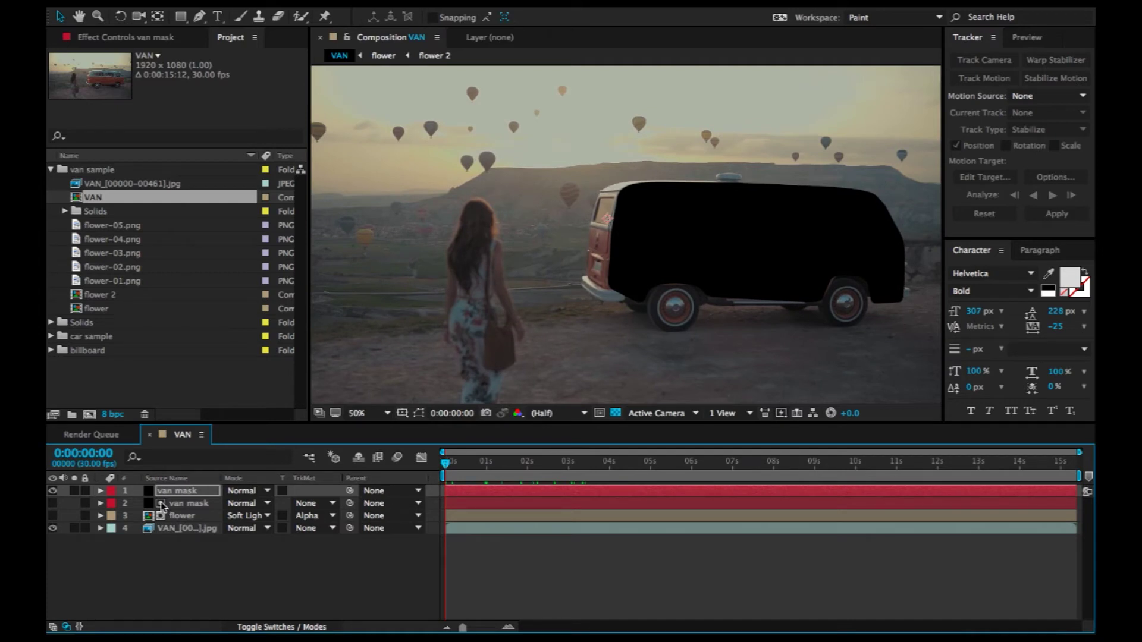
# Hide the new "van mask" solid, briefly view the older van mask, and make the flower layer visible.
pyautogui.click(52, 492)
pyautogui.click(174, 504)
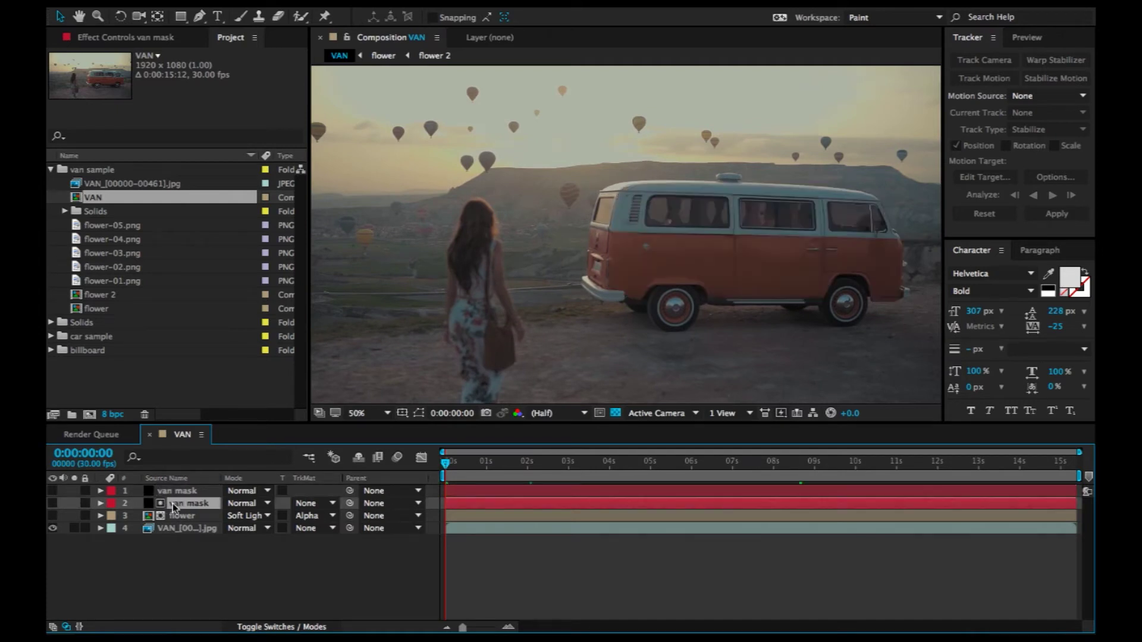
pyautogui.click(52, 503)
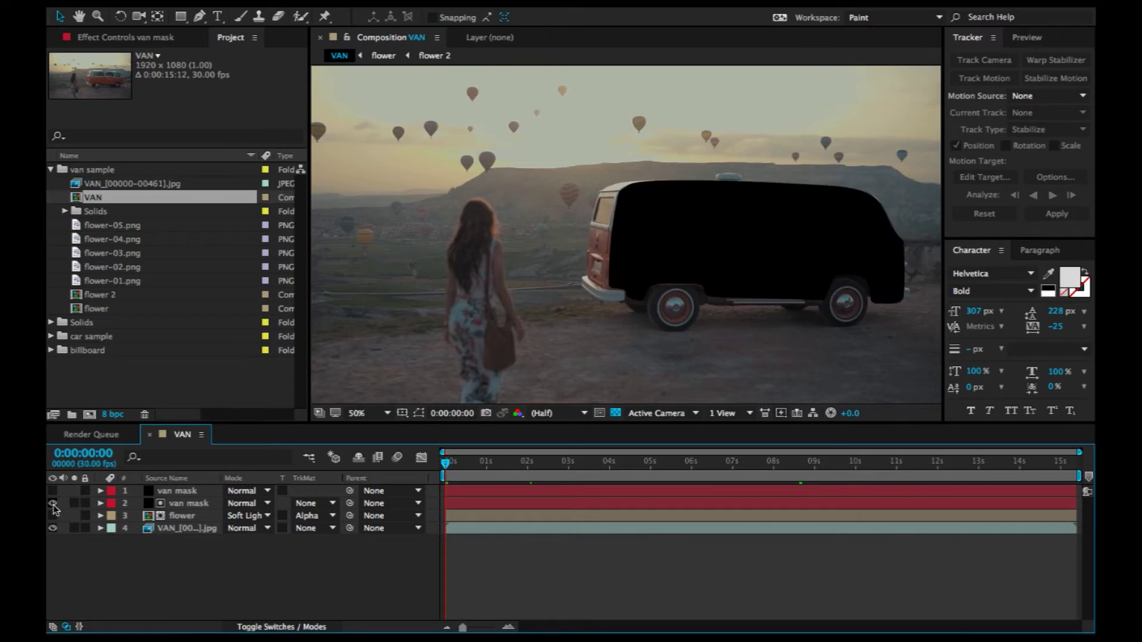
pyautogui.click(53, 503)
pyautogui.click(52, 515)
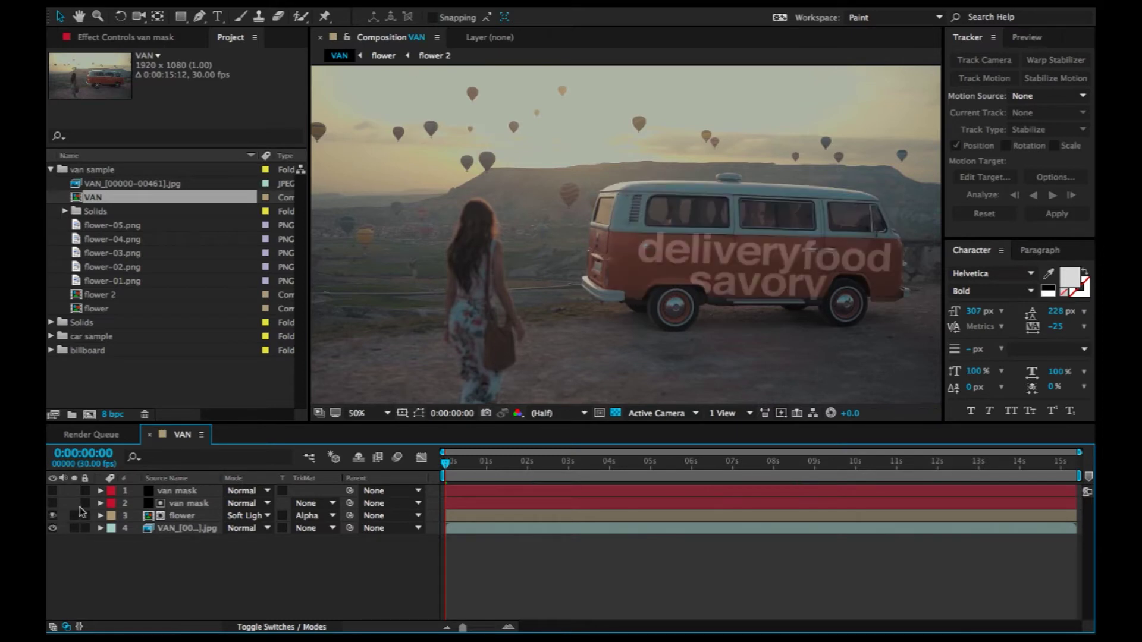
# Set the flower layer's track matte to No Track Matte.
pyautogui.click(193, 516)
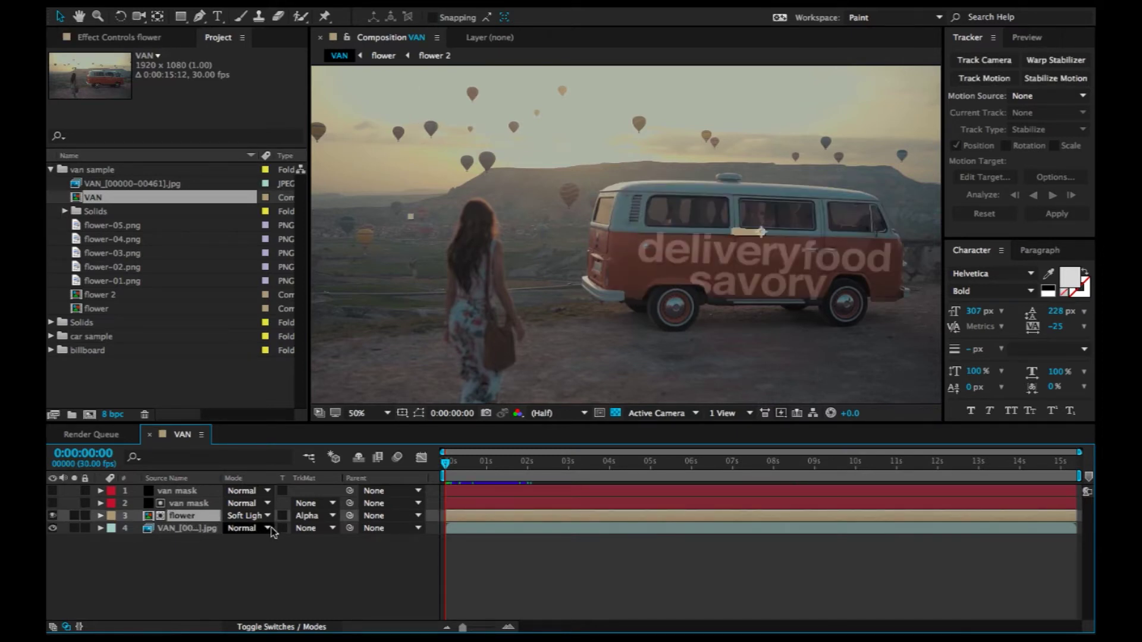
pyautogui.click(314, 516)
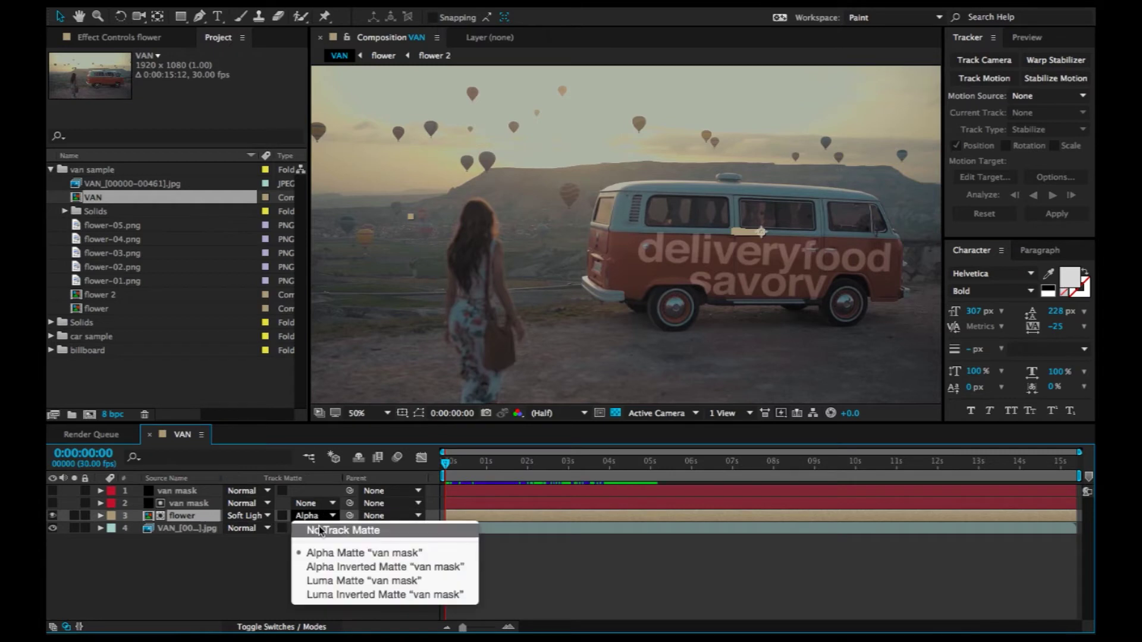
pyautogui.click(320, 529)
pyautogui.click(271, 563)
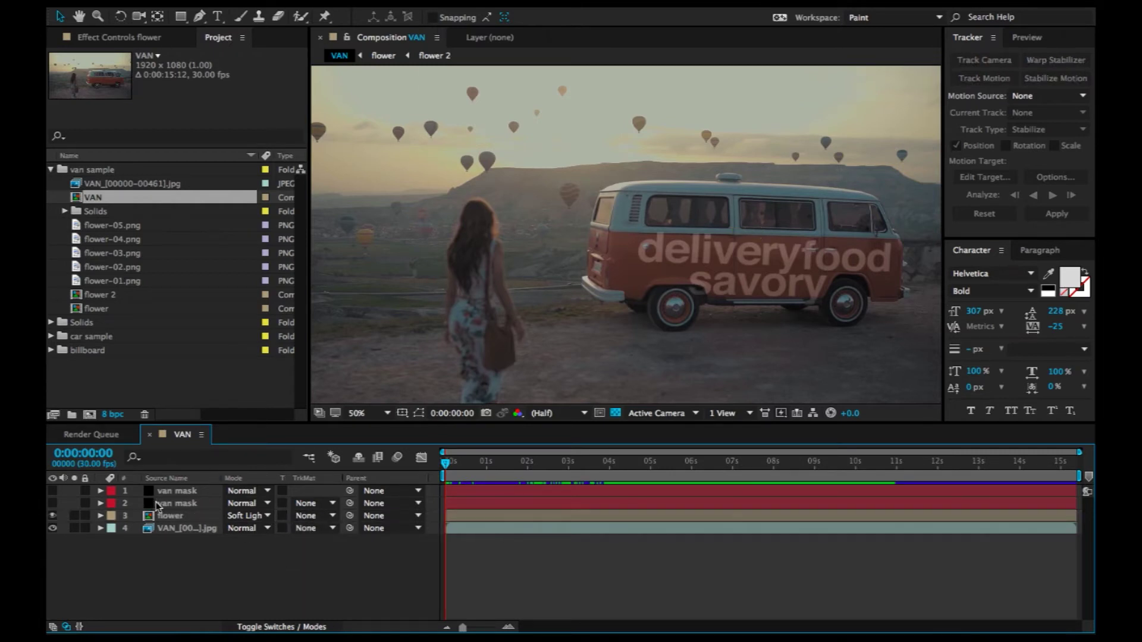
# Hide the existing flower layer and add another copy of the flower composition above all VAN layers at frame 0.
pyautogui.click(52, 516)
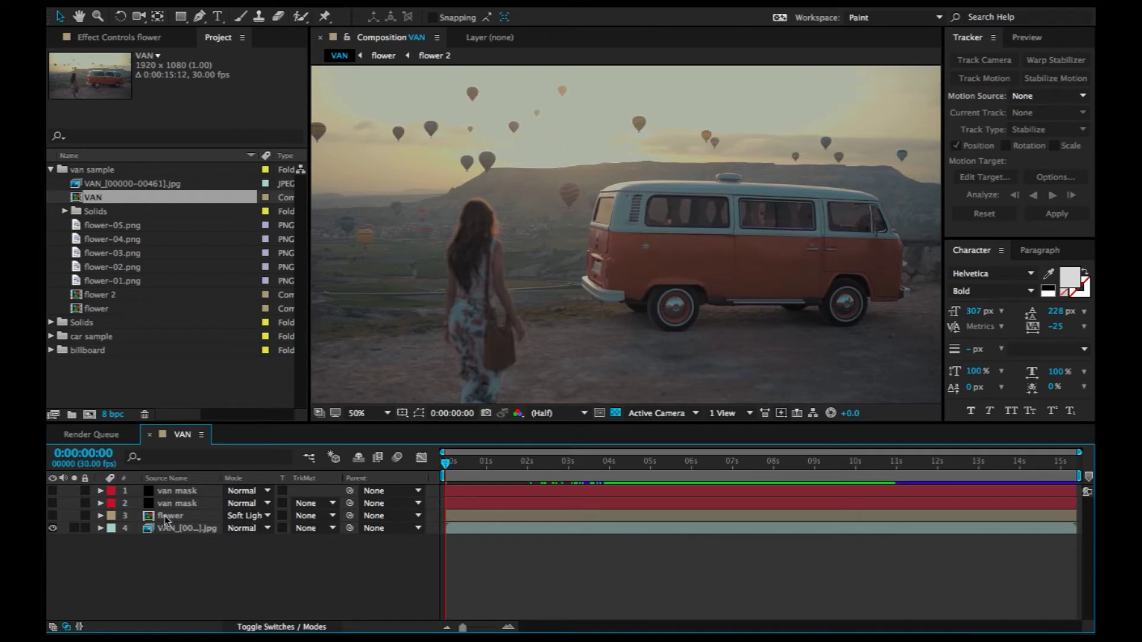
pyautogui.click(118, 297)
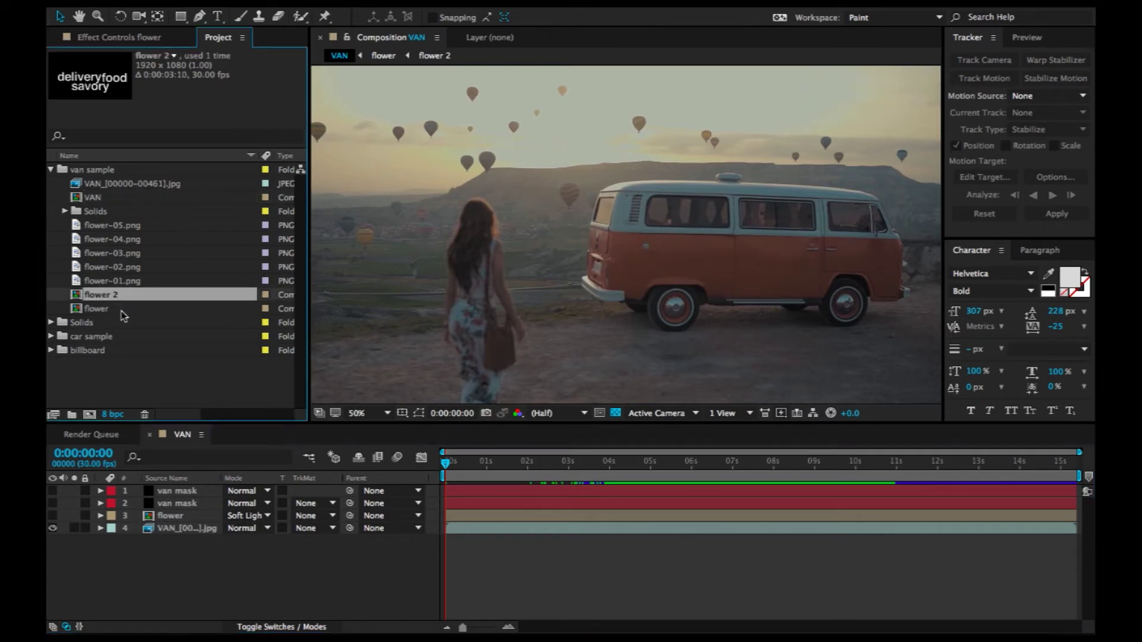
pyautogui.moveTo(95, 304); pyautogui.dragTo(168, 489)
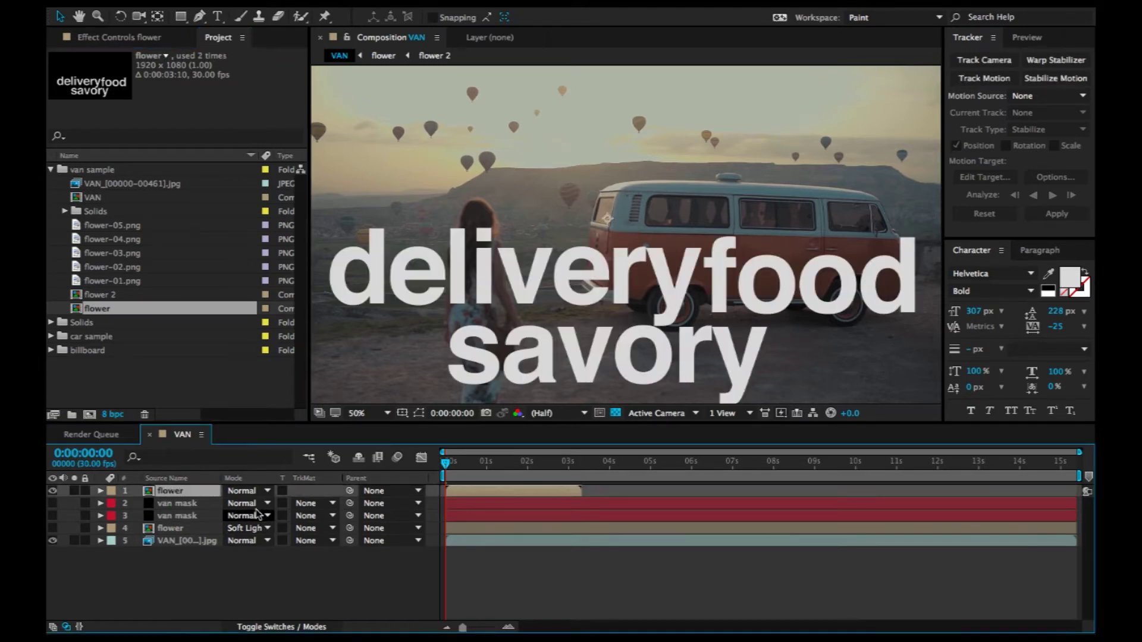
pyautogui.press(',')
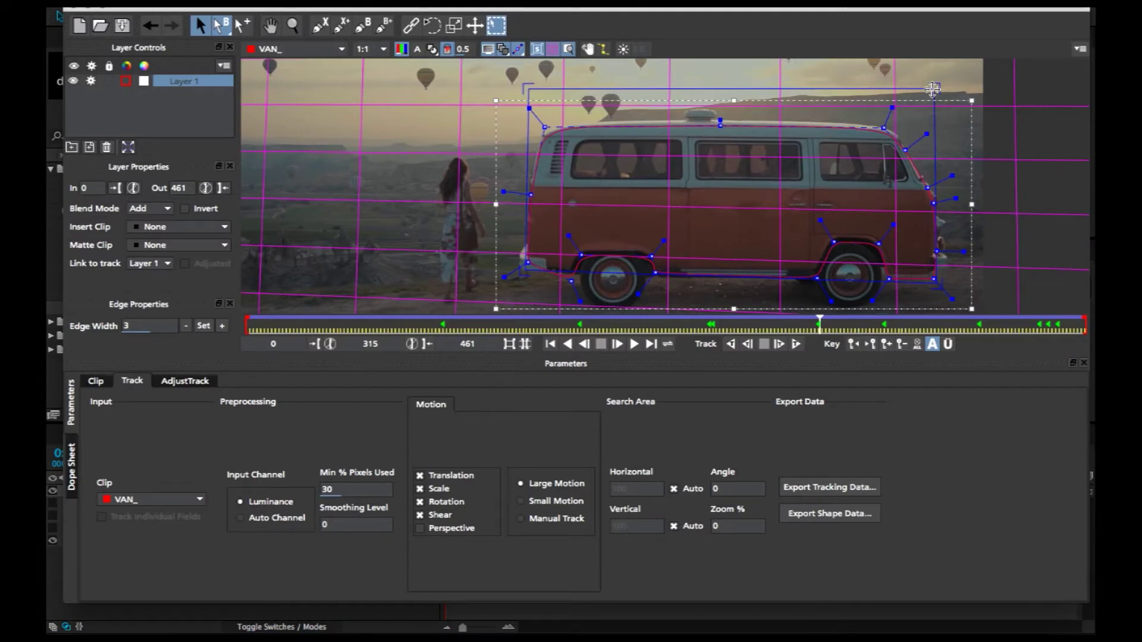
# In mocha AE, undo the last shift of the van spline and move the surface's upper-right corner slightly outward.
pyautogui.press('super+z')
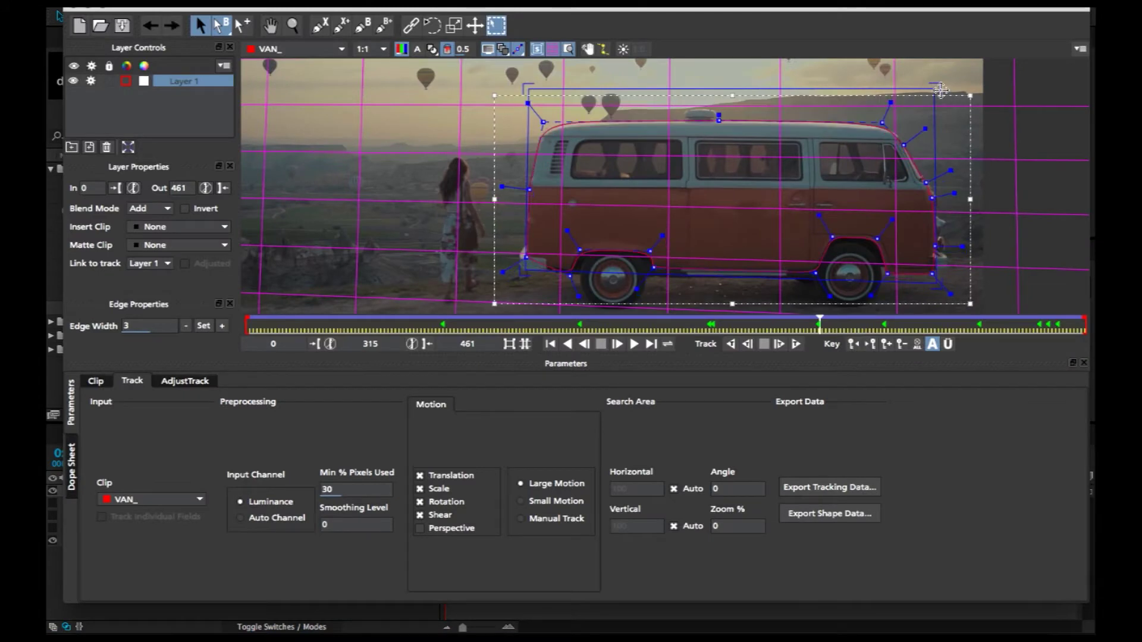
pyautogui.moveTo(934, 90); pyautogui.dragTo(938, 90)
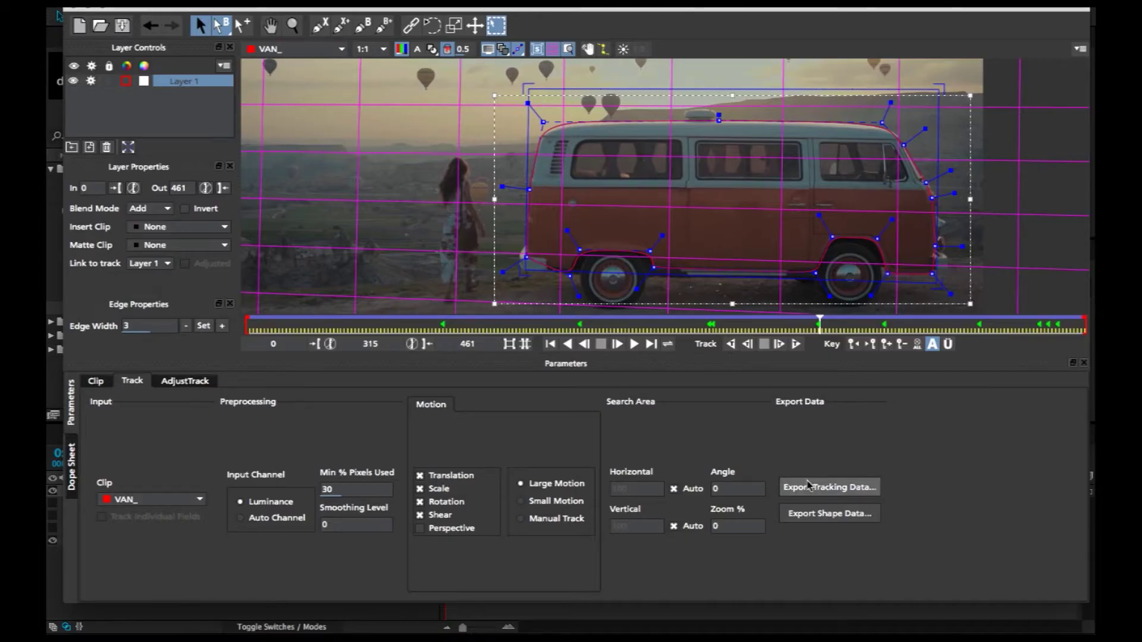
# Copy the van's corner pin tracking data from mocha and paste it onto the new flower layer in After Effects.
pyautogui.click(818, 488)
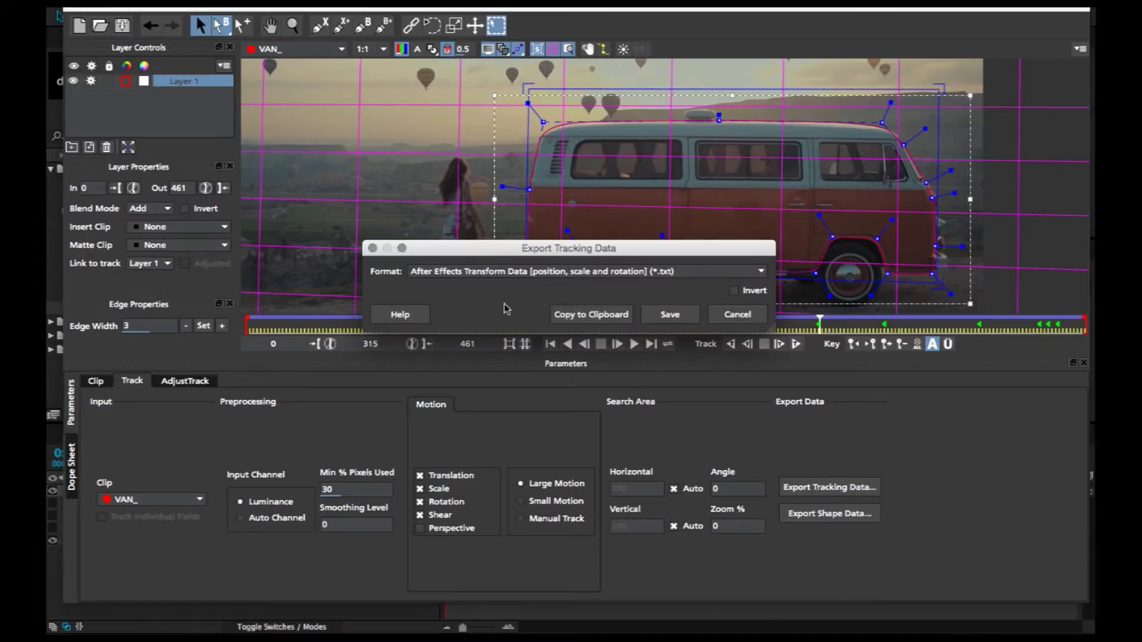
pyautogui.click(503, 271)
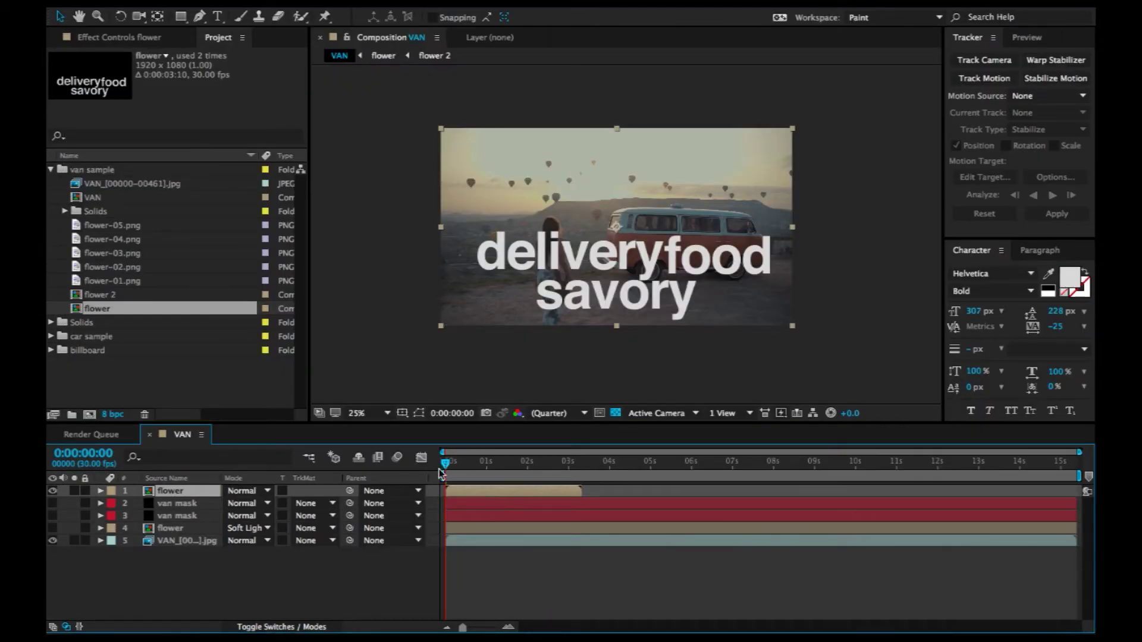
pyautogui.press('super+v')
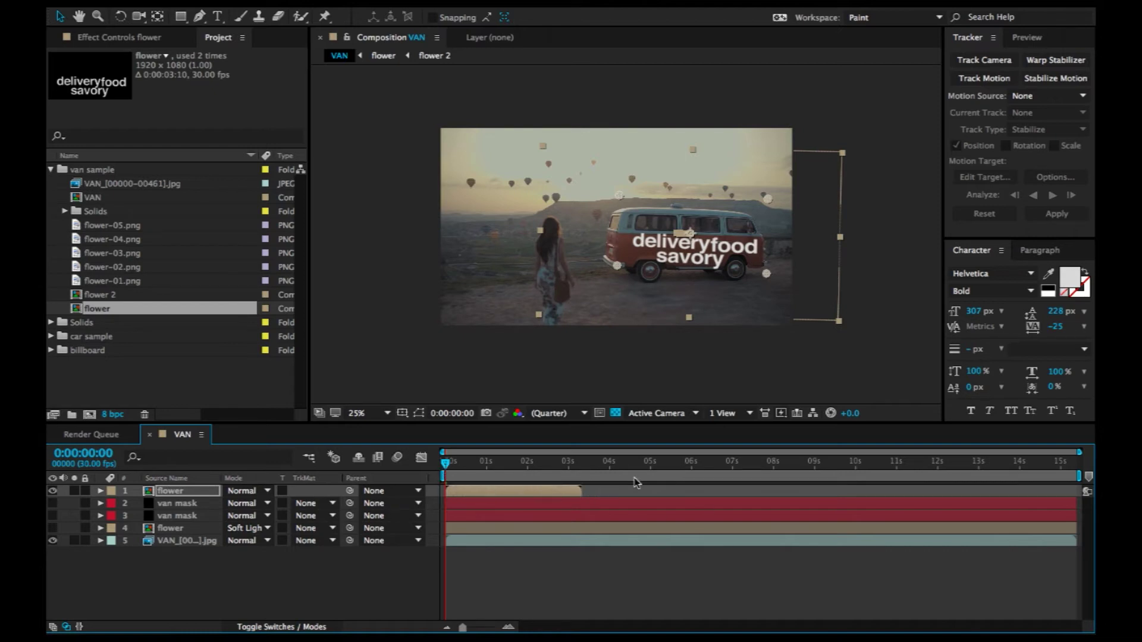
# Freeze the new flower layer on its first frame and extend it to the end of the VAN composition.
pyautogui.rightClick(507, 494)
pyautogui.moveTo(629, 187)
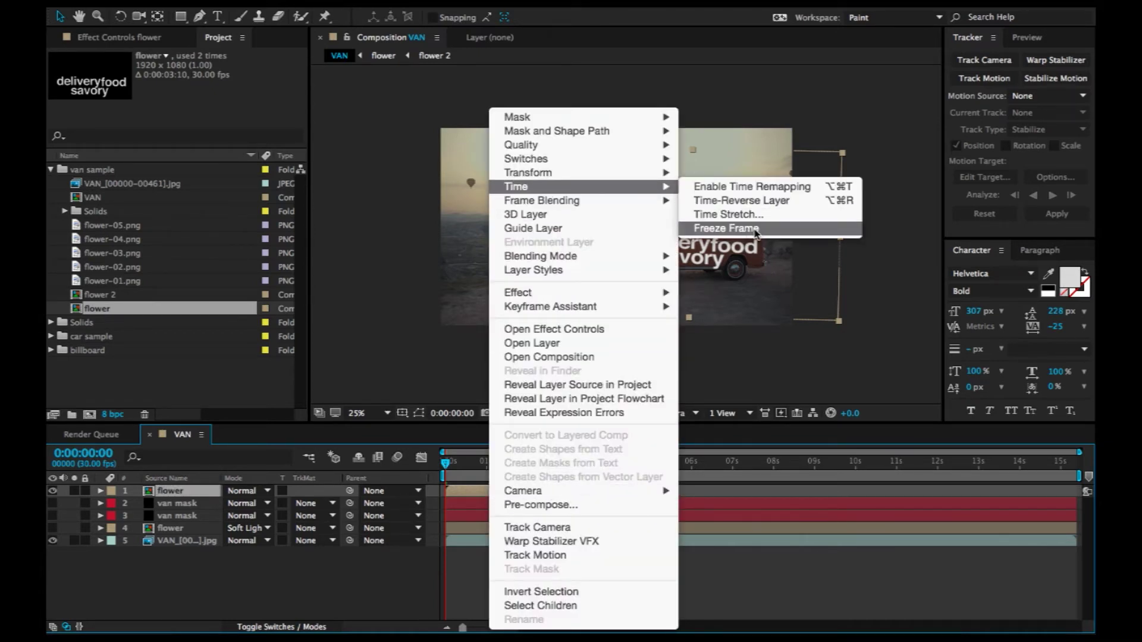
pyautogui.click(755, 229)
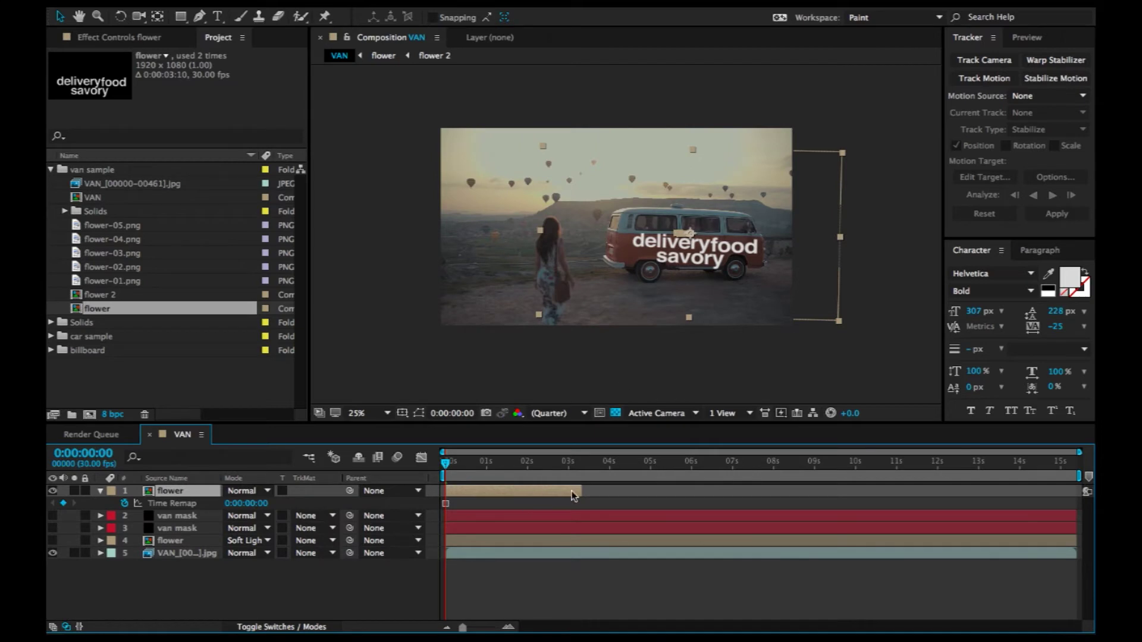
pyautogui.moveTo(581, 492); pyautogui.dragTo(1052, 491)
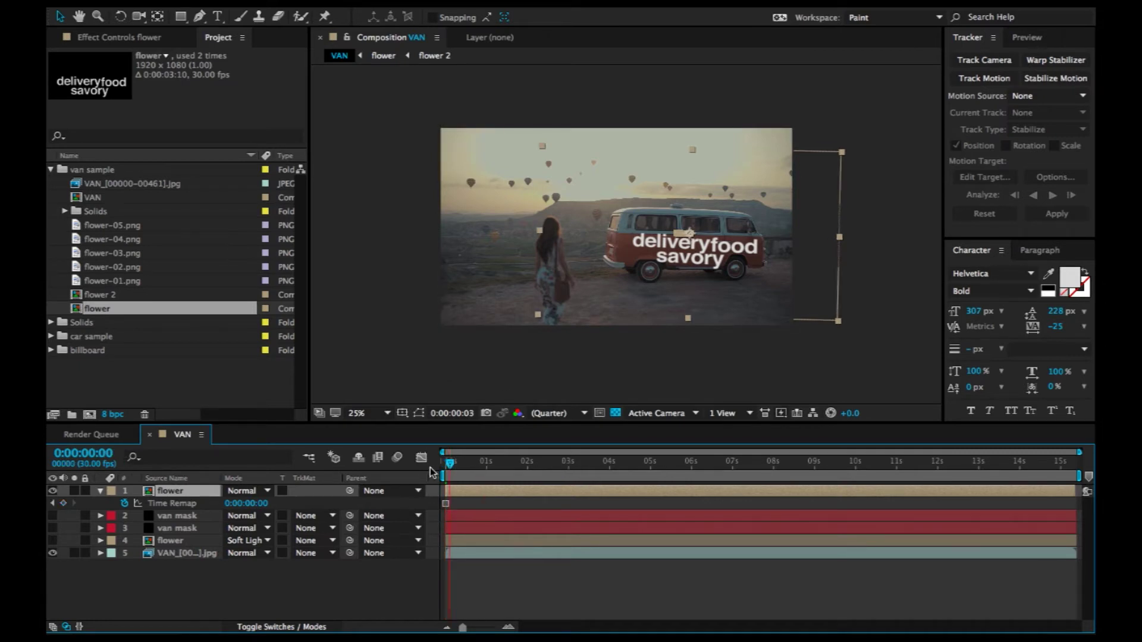
# Preview the tracked text on the van, fit the composition to the viewer, and check the track up to 0:00:10:17.
pyautogui.press('space')
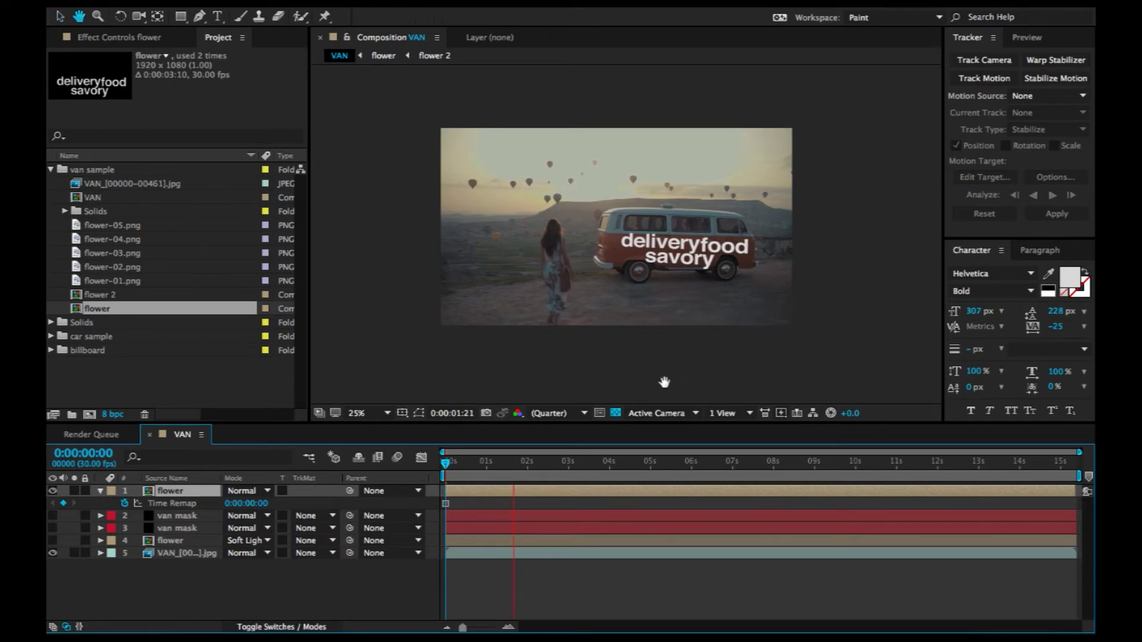
pyautogui.click(375, 412)
pyautogui.click(393, 416)
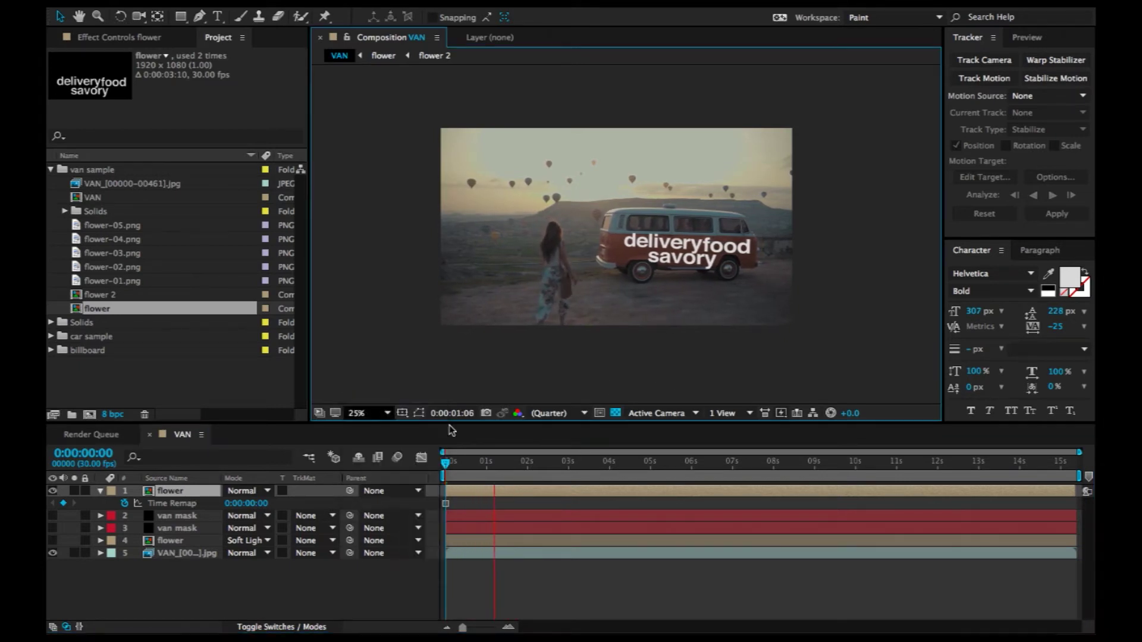
pyautogui.press('space')
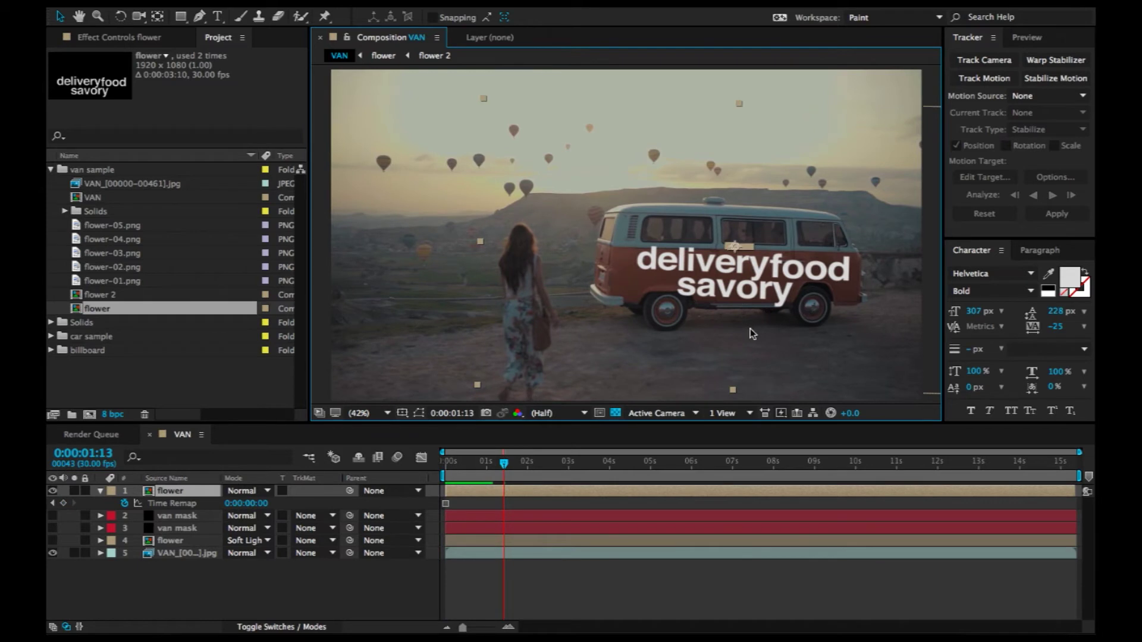
pyautogui.moveTo(508, 468); pyautogui.dragTo(878, 465)
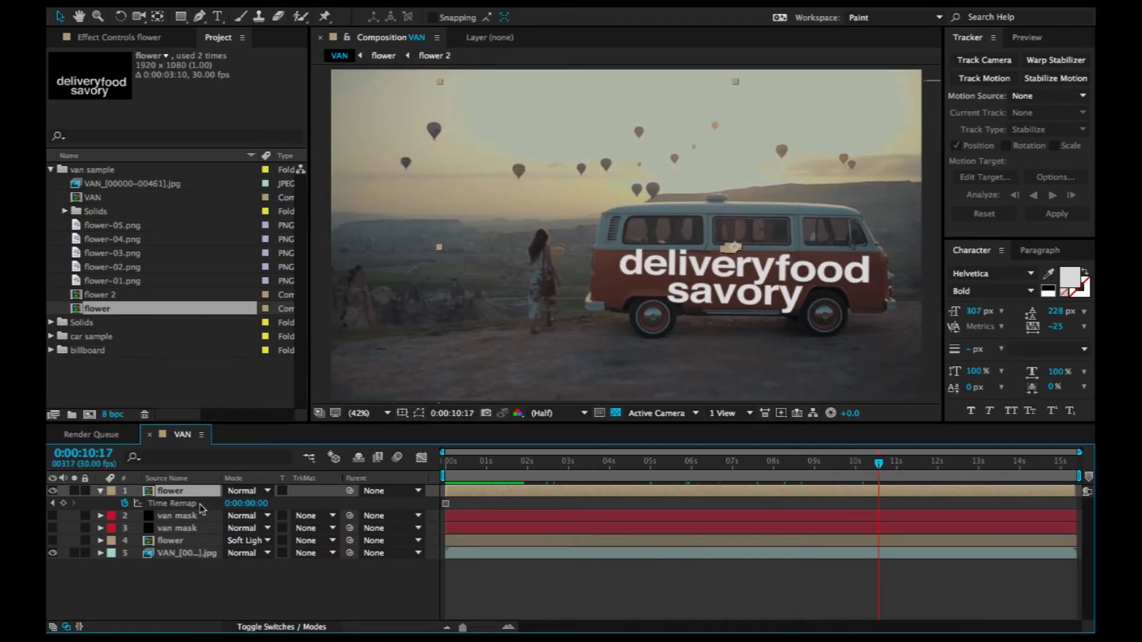
# Move a van mask solid directly above the new flower layer and set that flower layer's track matte to Alpha Matte "van mask".
pyautogui.click(182, 516)
pyautogui.moveTo(178, 521); pyautogui.dragTo(175, 486)
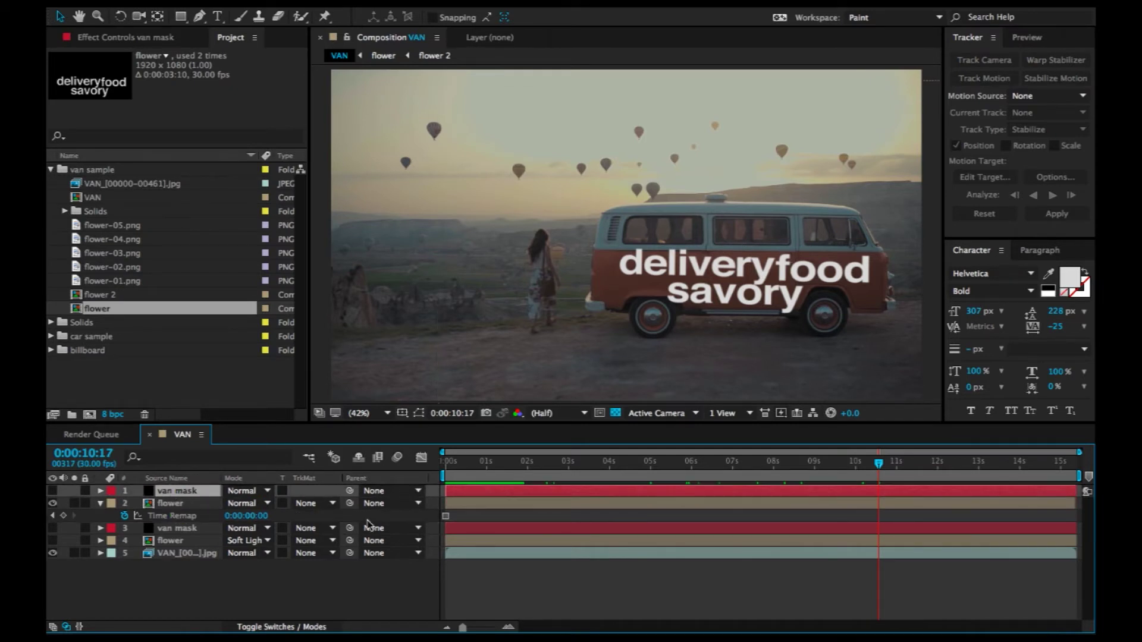
pyautogui.click(314, 503)
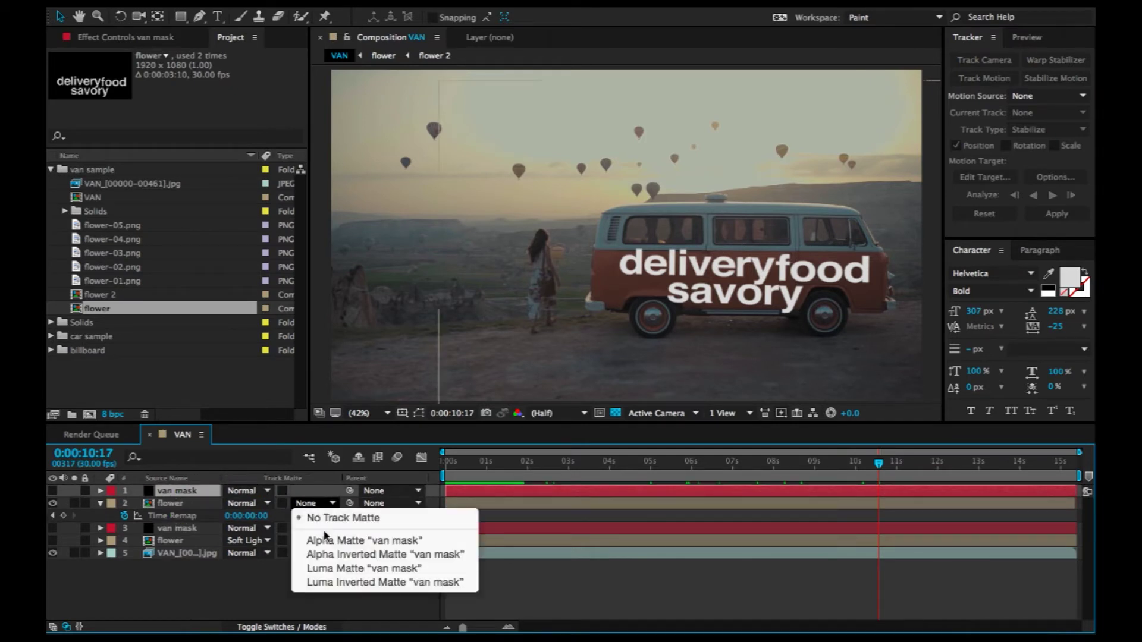
pyautogui.click(326, 541)
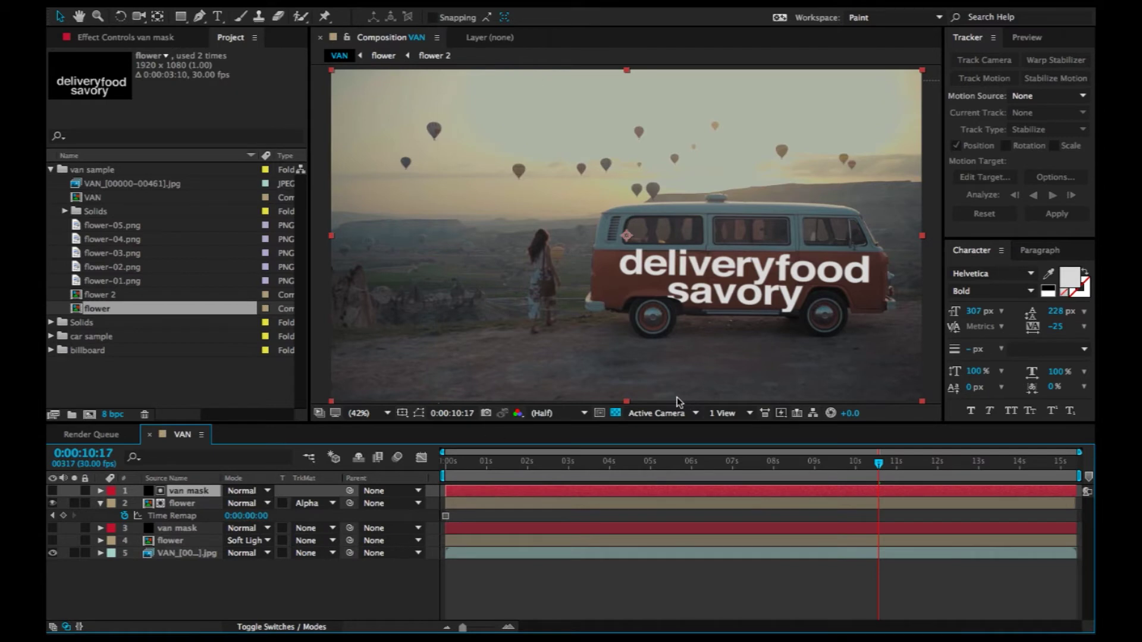
# Set the new flower layer's blending mode to Overlay and scrub through the shot to check it.
pyautogui.click(244, 503)
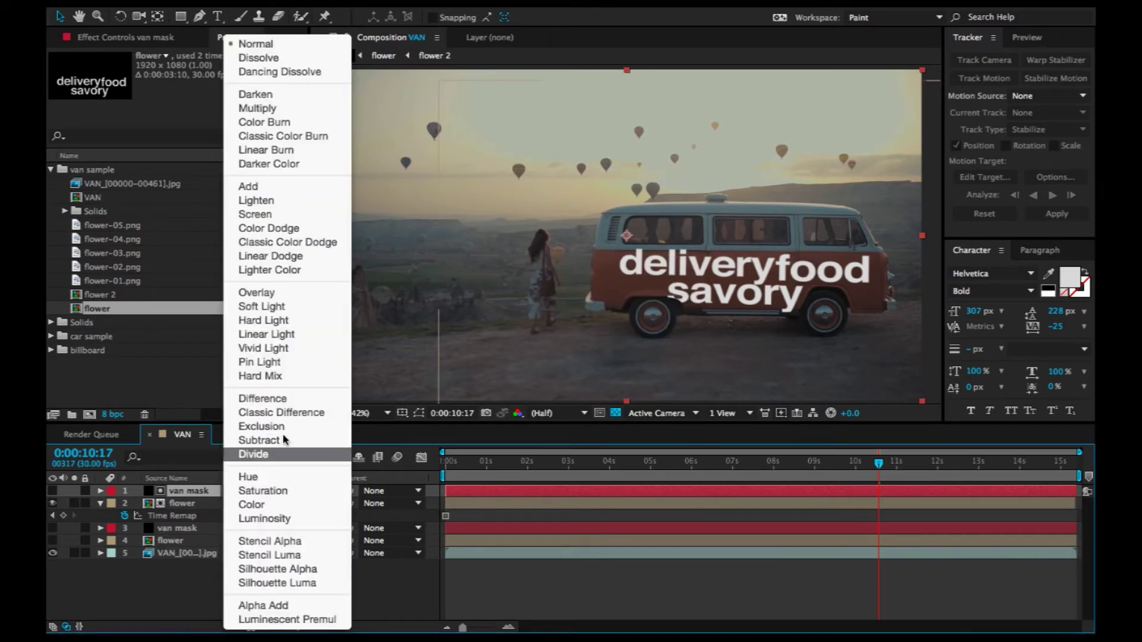
pyautogui.click(261, 292)
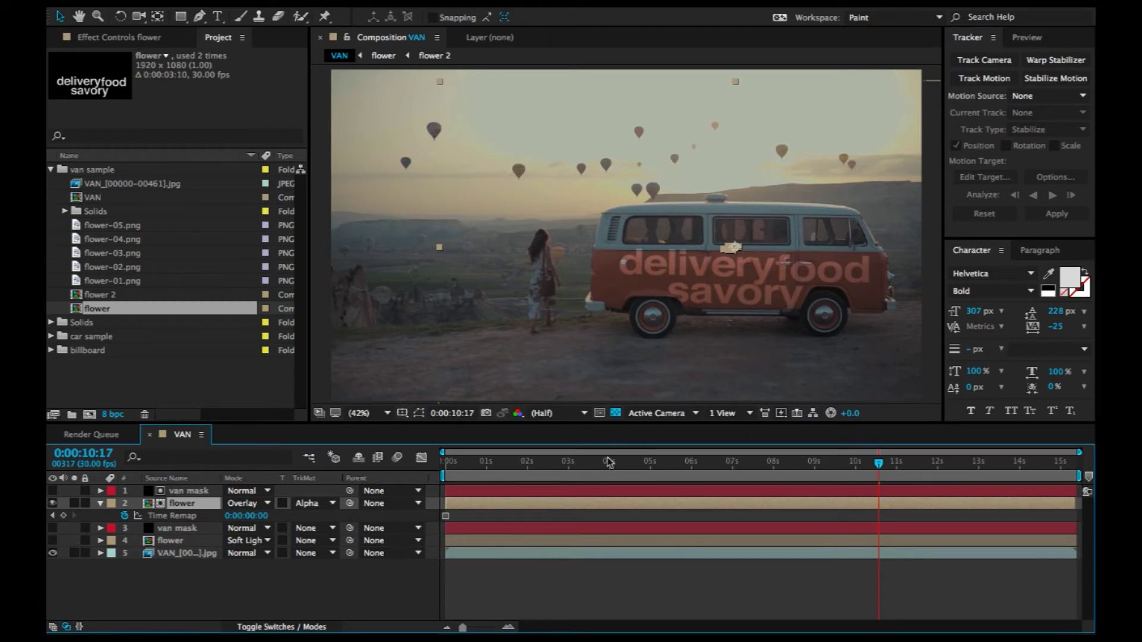
pyautogui.moveTo(502, 474); pyautogui.dragTo(695, 489)
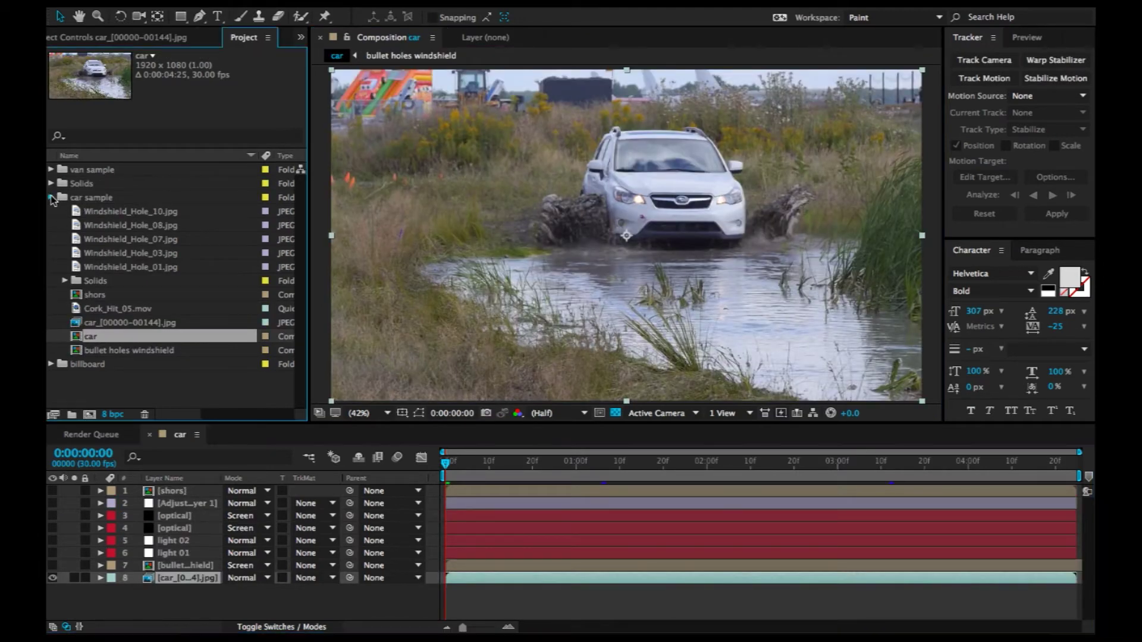
# Collapse the car sample folder, scrub through the unprocessed car footage, and return to frame 0.
pyautogui.click(50, 197)
pyautogui.click(443, 468)
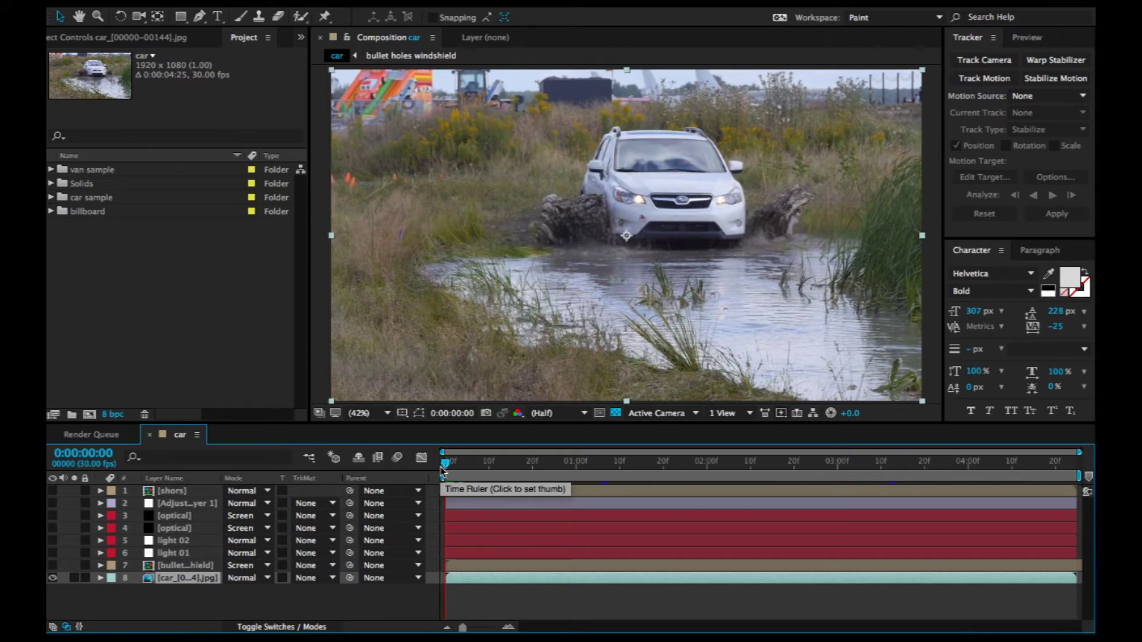
pyautogui.moveTo(459, 465); pyautogui.dragTo(373, 479)
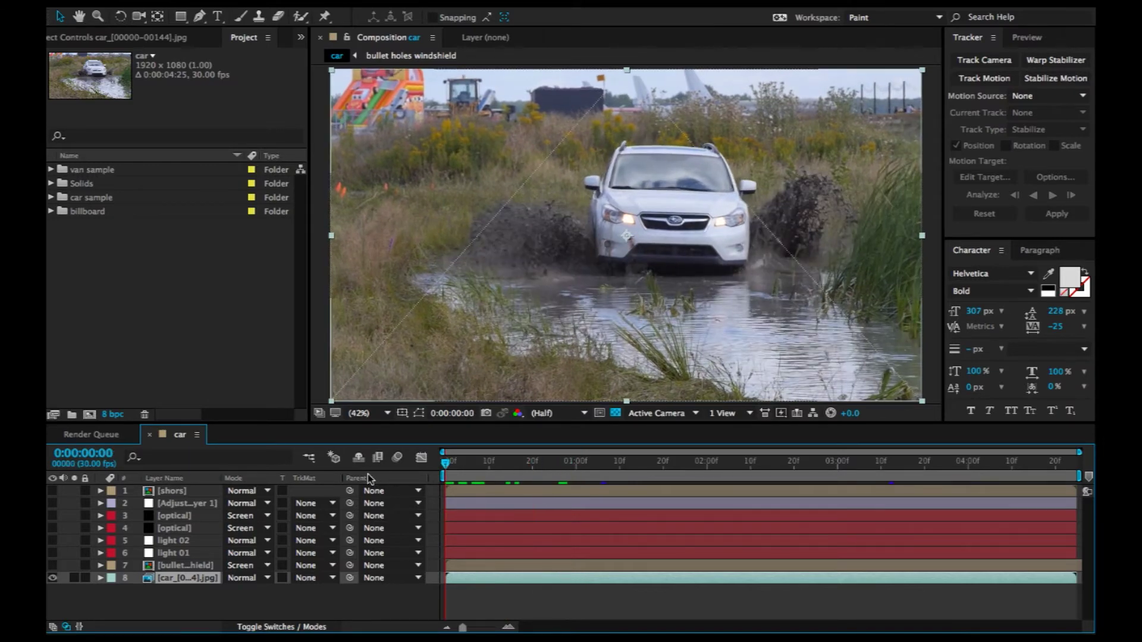
# Show the shors and adjustment layers and enable the Curves effect on the car footage.
pyautogui.click(52, 490)
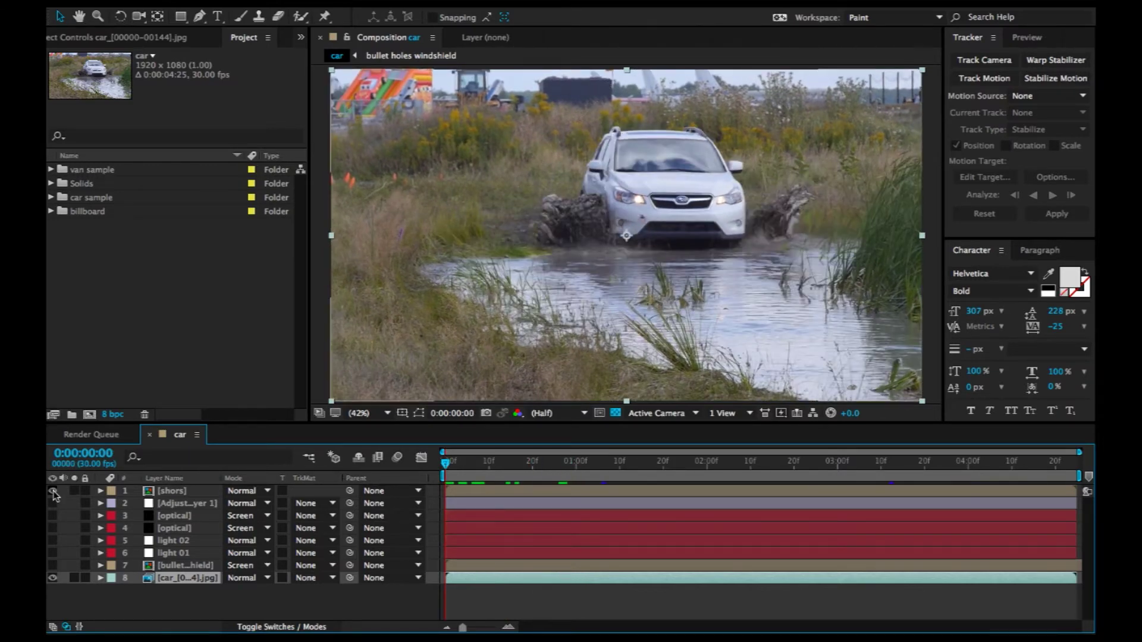
pyautogui.click(52, 504)
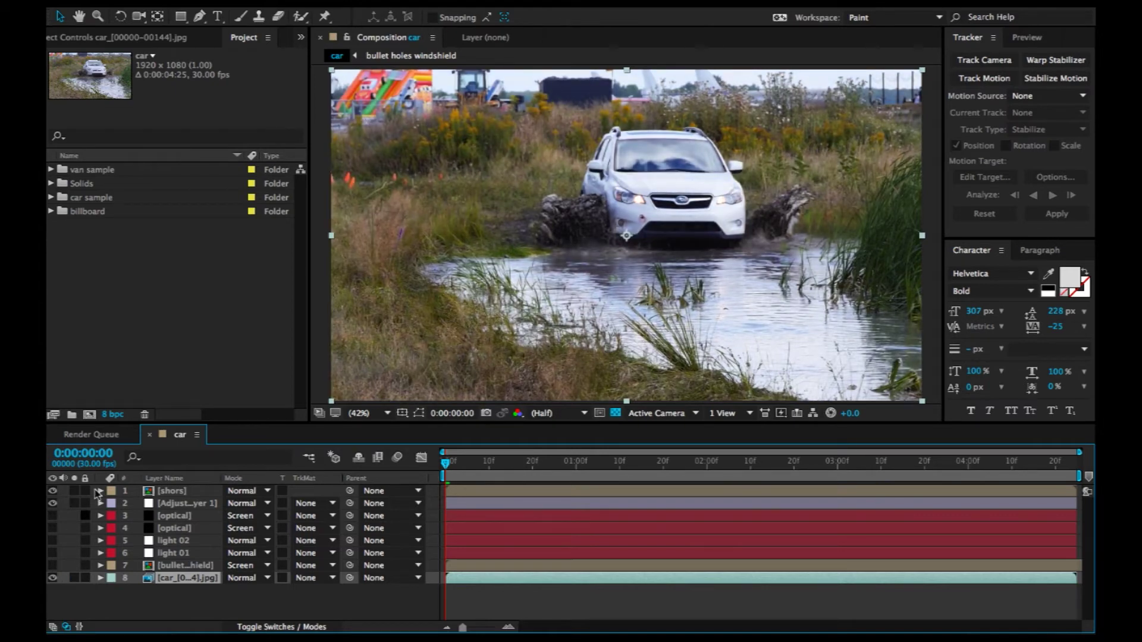
pyautogui.click(139, 38)
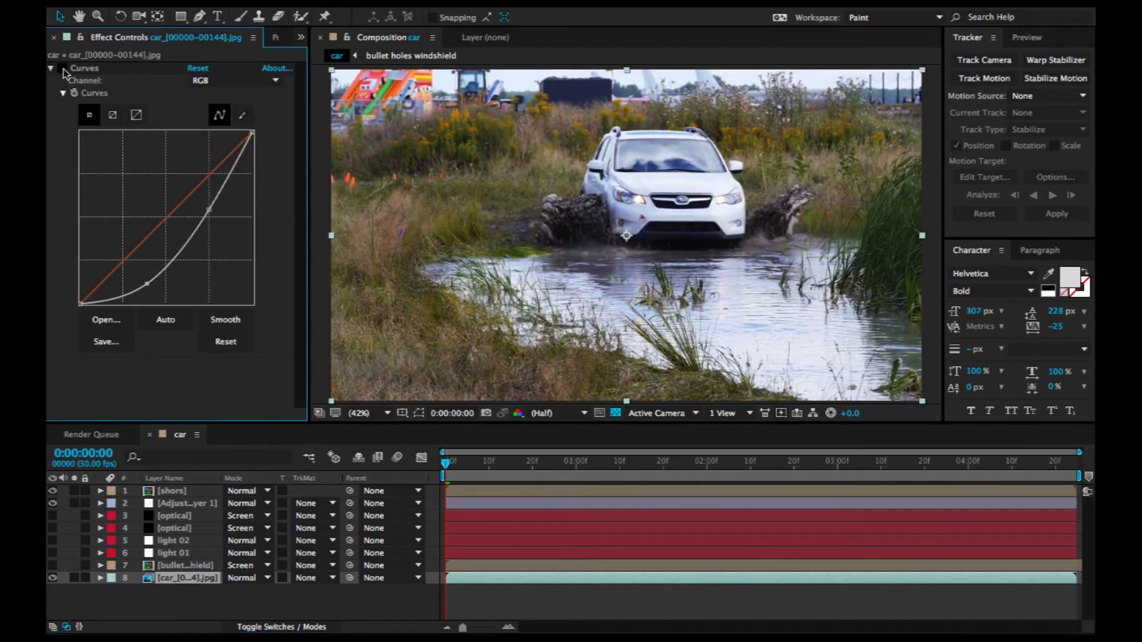
pyautogui.click(62, 68)
# Show the bullet holes windshield and both optical layers, then preview the finished car composite.
pyautogui.click(52, 565)
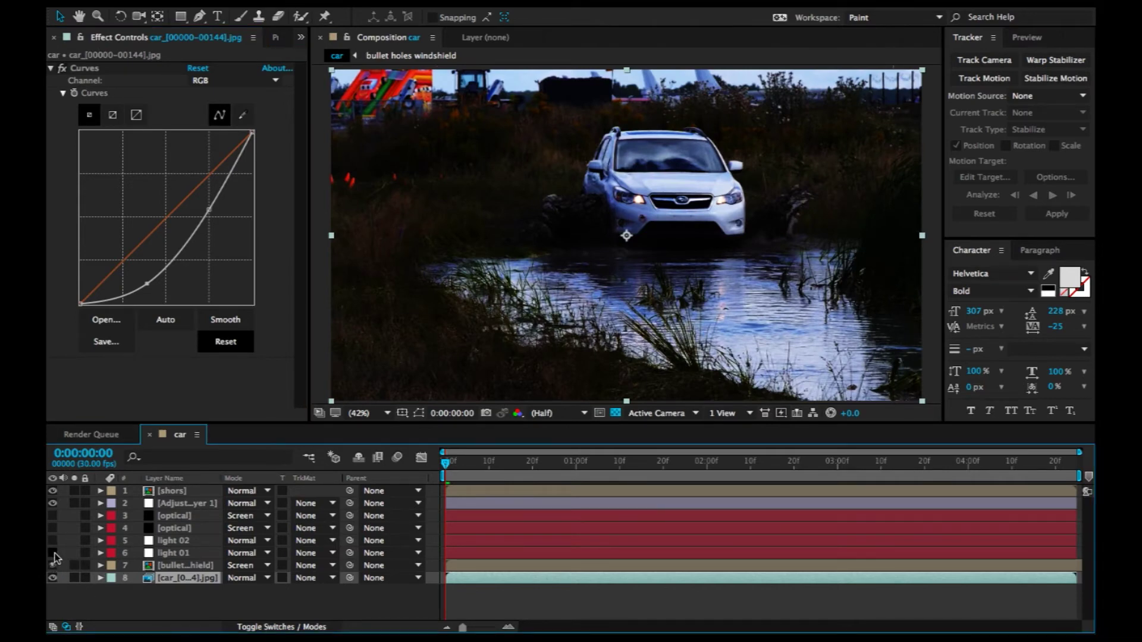
pyautogui.moveTo(52, 528); pyautogui.dragTo(54, 515)
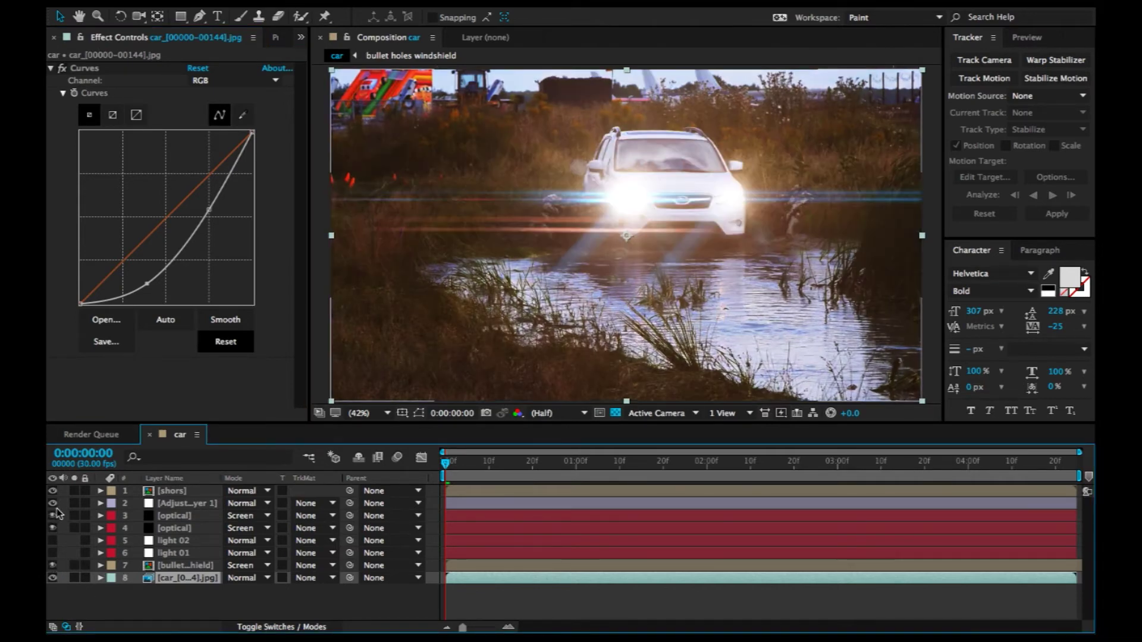
pyautogui.moveTo(476, 465); pyautogui.dragTo(439, 468)
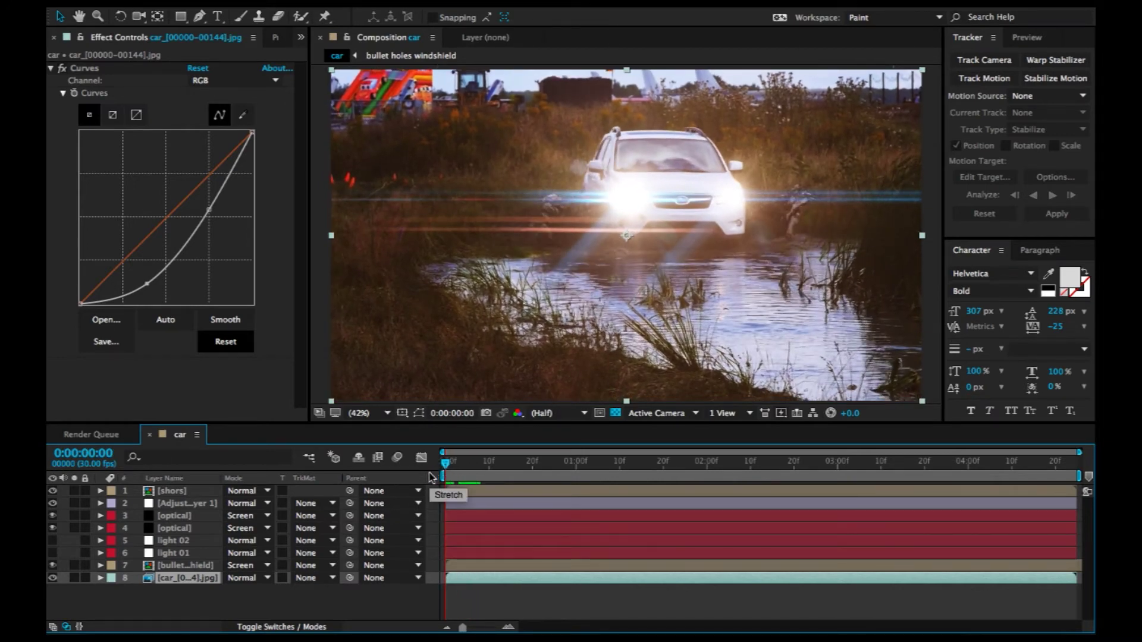
pyautogui.press('space')
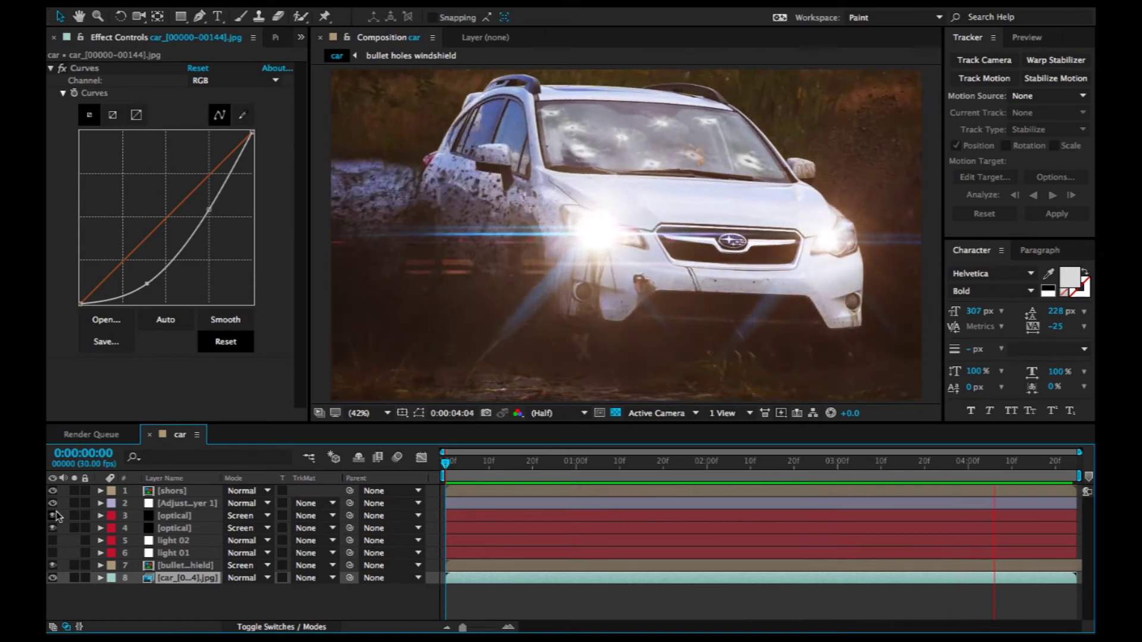
pyautogui.press('space')
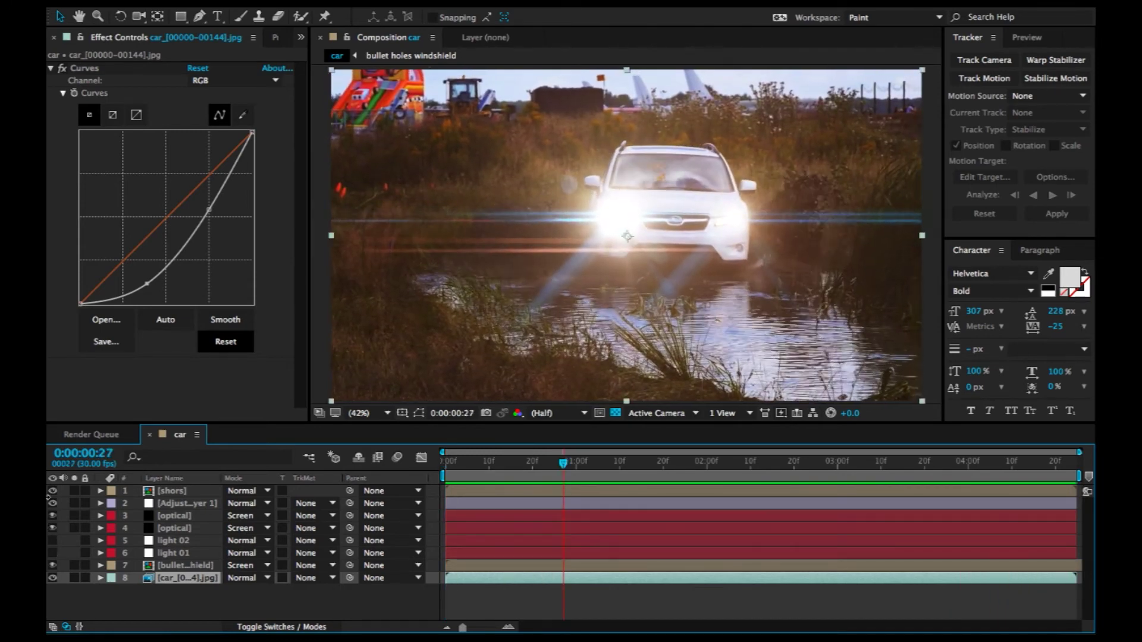
# Hide the shors, adjustment, optical and bullet holes layers, leaving only the car footage, and return to frame 0.
pyautogui.moveTo(52, 490); pyautogui.dragTo(54, 536)
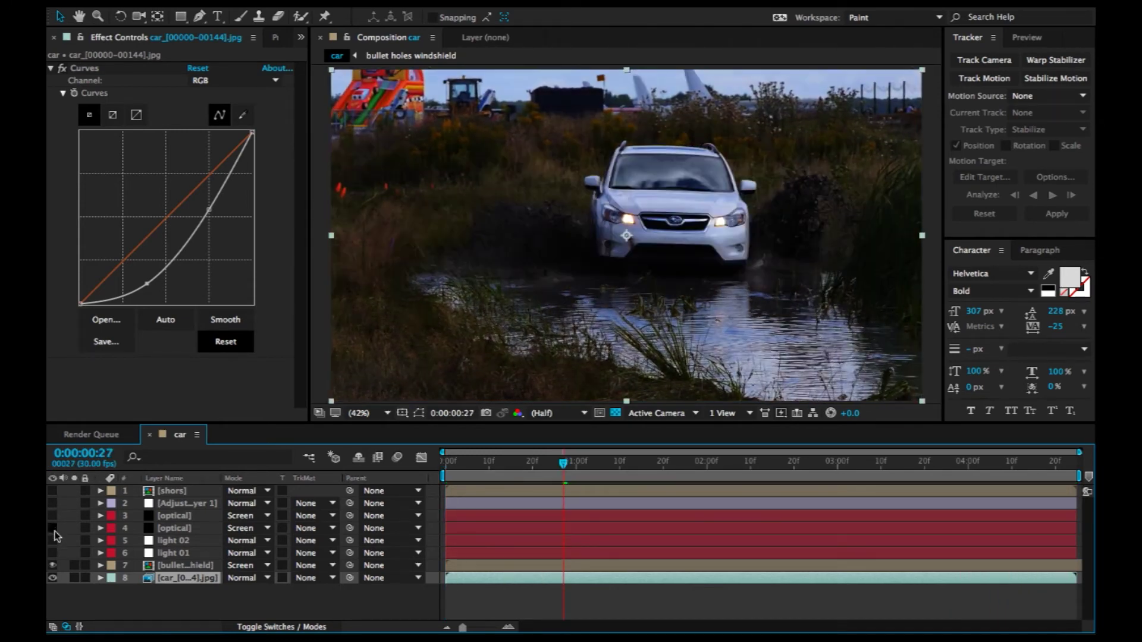
pyautogui.click(52, 565)
pyautogui.moveTo(563, 463); pyautogui.dragTo(367, 473)
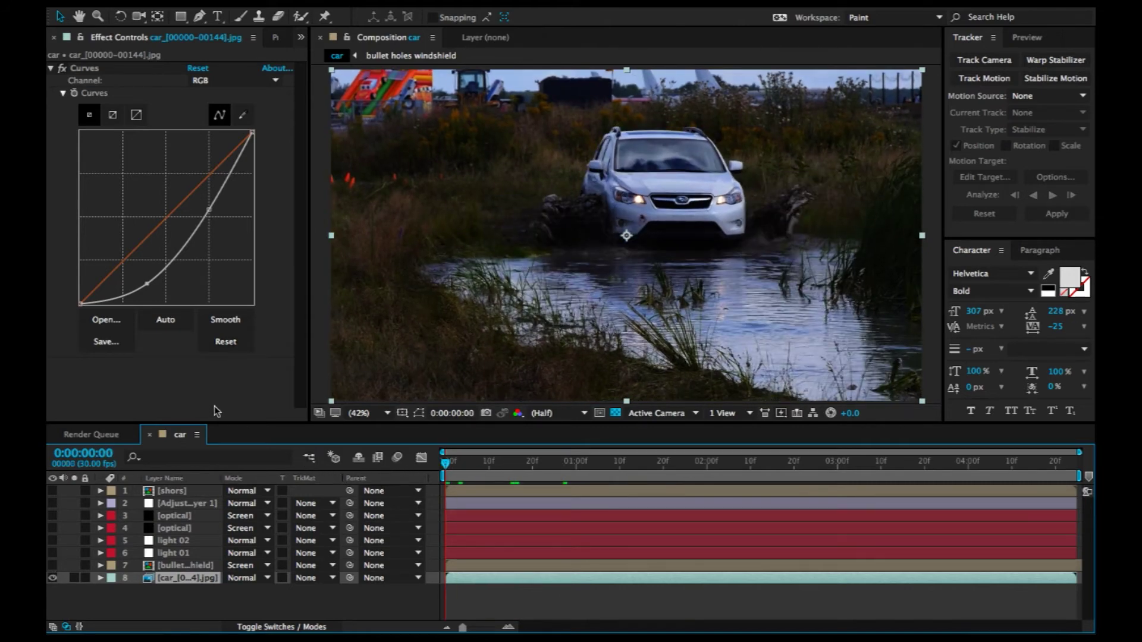
# Return to the project's file list and close the timeline of the finished car composition.
pyautogui.click(166, 566)
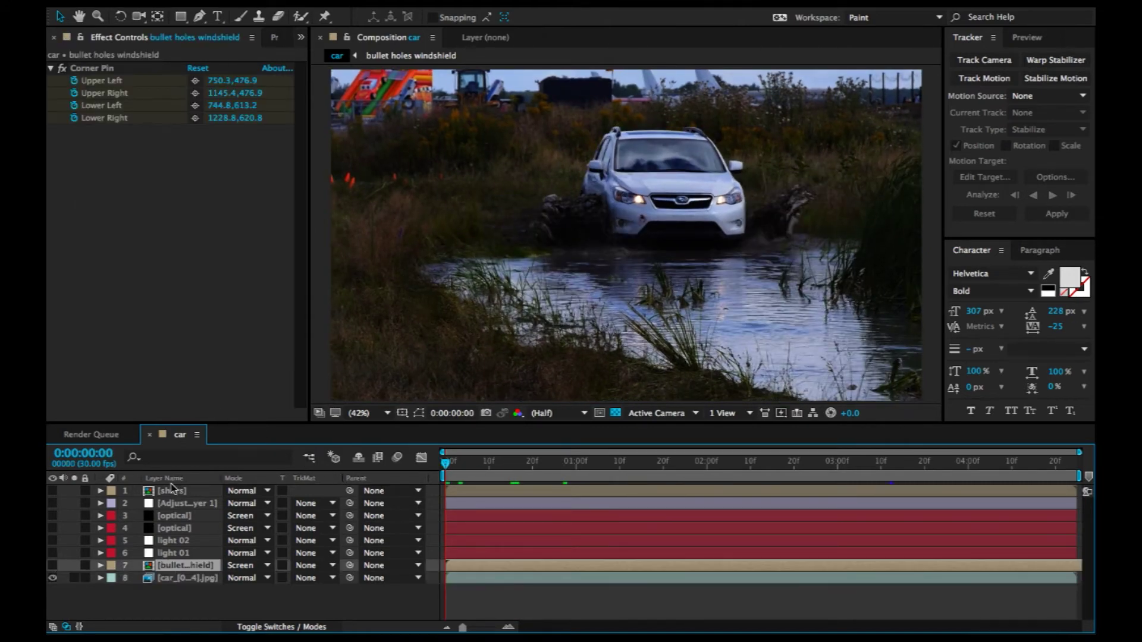
pyautogui.click(275, 39)
pyautogui.rightClick(105, 322)
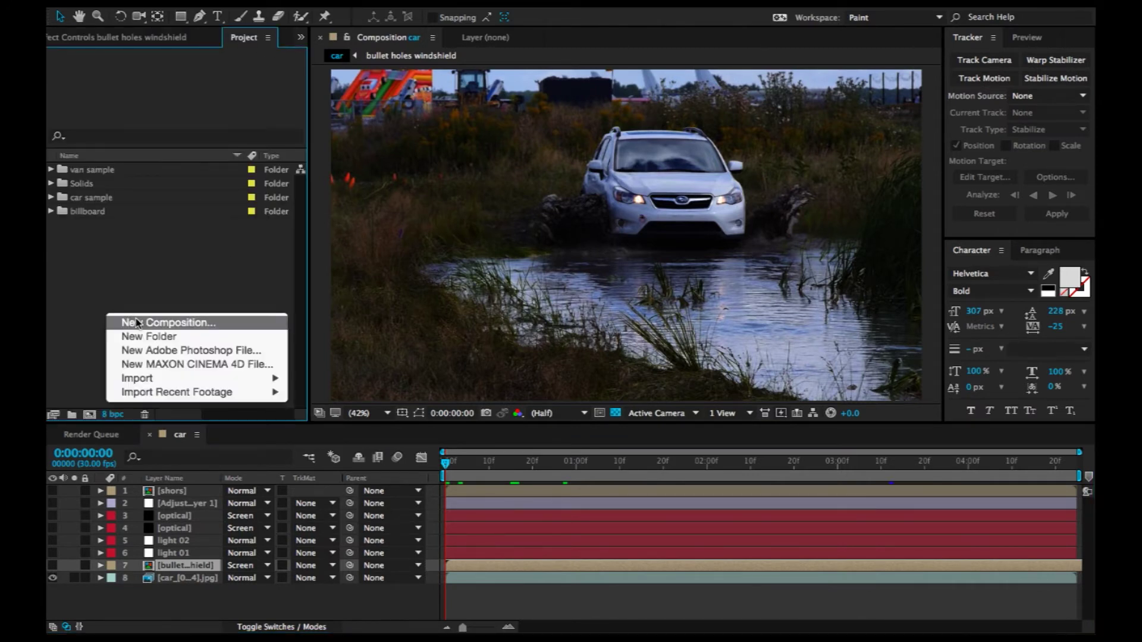
pyautogui.click(86, 305)
pyautogui.click(180, 578)
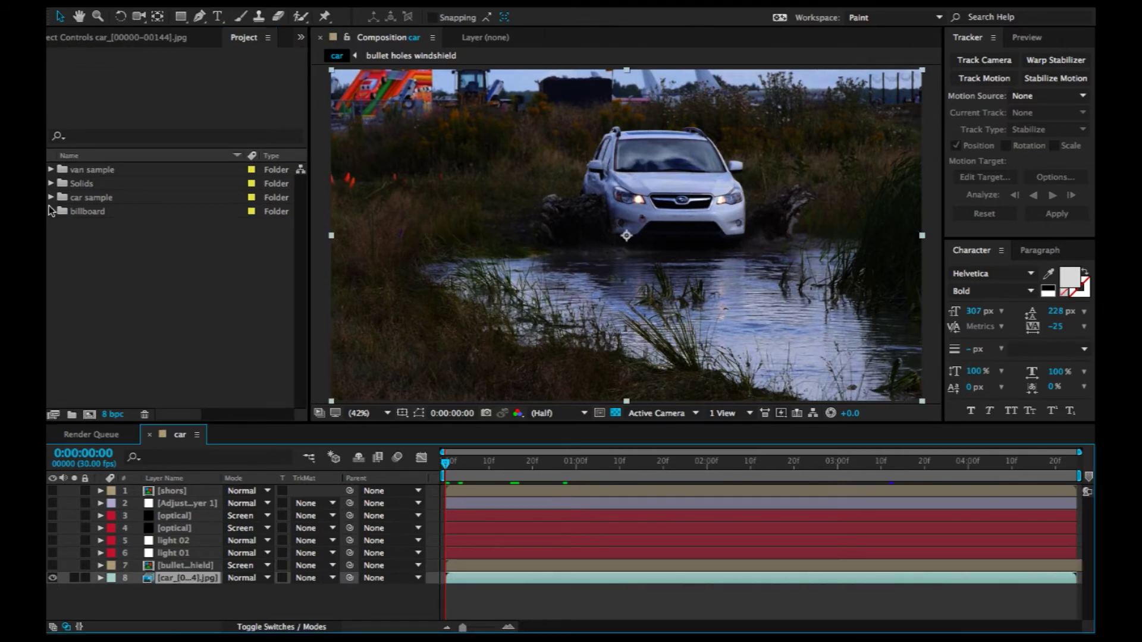
pyautogui.click(148, 435)
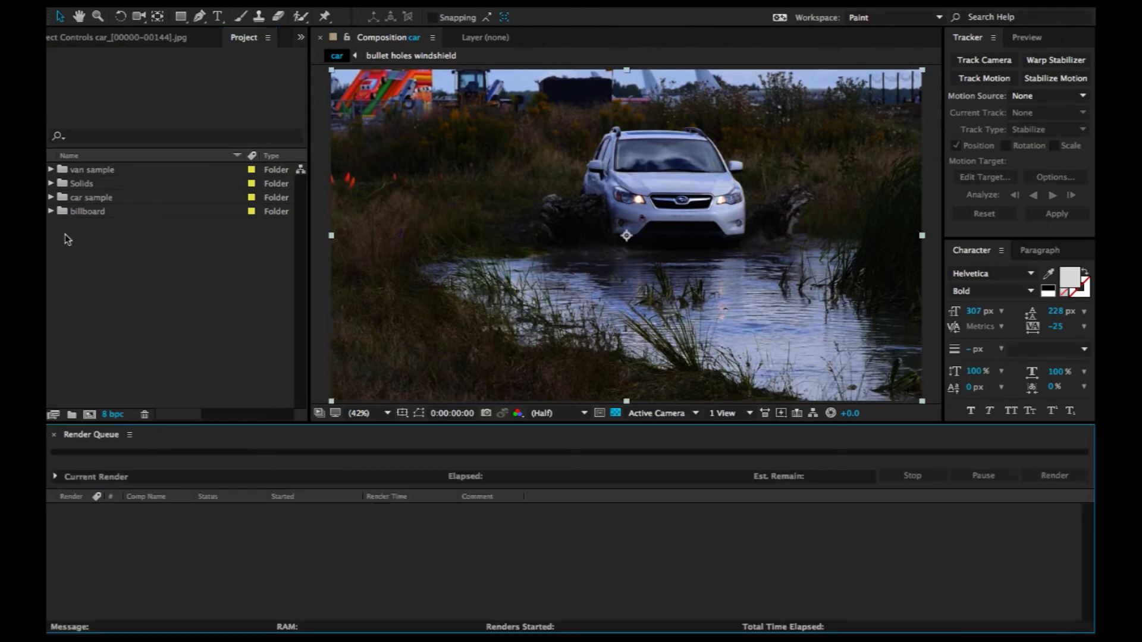
pyautogui.click(51, 197)
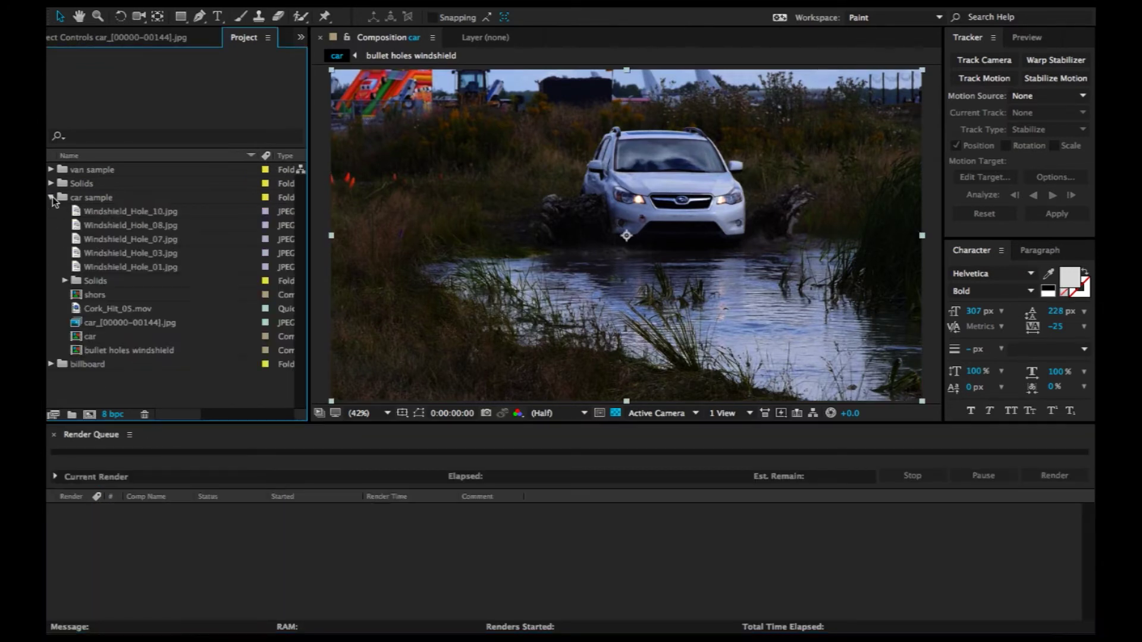
pyautogui.click(99, 324)
pyautogui.click(128, 403)
pyautogui.click(98, 324)
pyautogui.moveTo(99, 324); pyautogui.dragTo(89, 415)
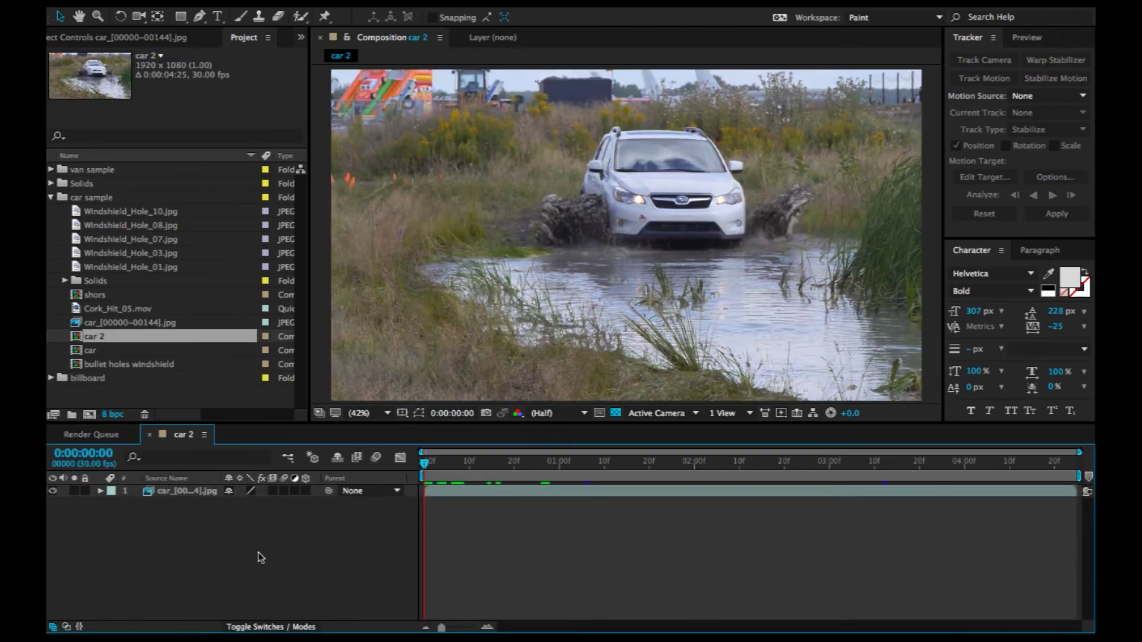
# Send the car footage layer of the new composition to mocha AE for tracking.
pyautogui.click(184, 493)
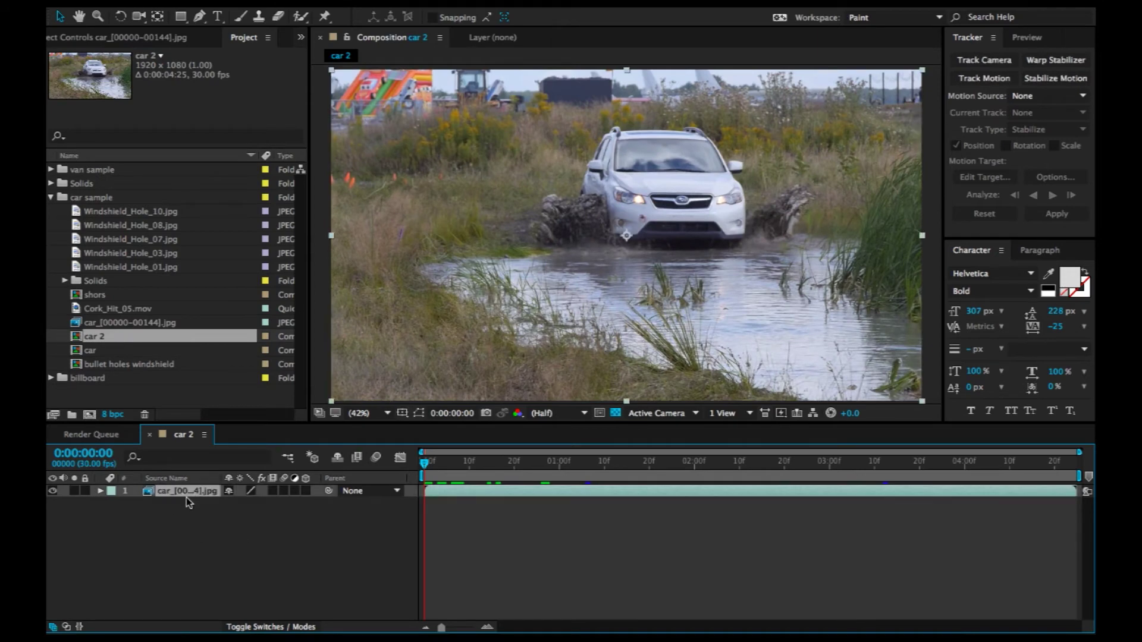
pyautogui.click(412, 4)
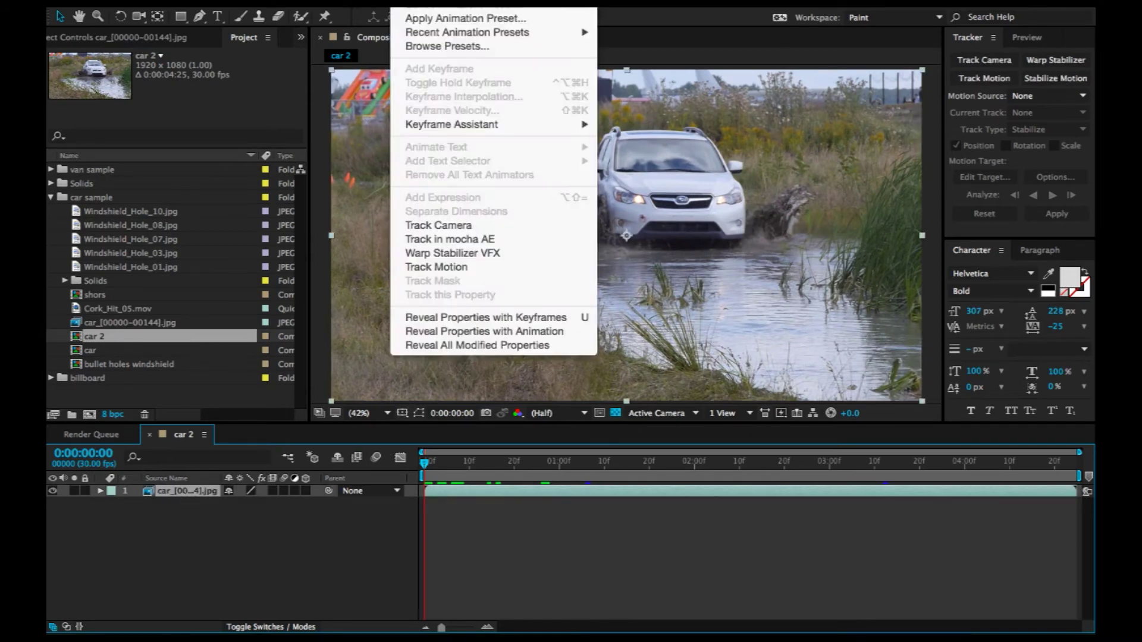
pyautogui.click(468, 238)
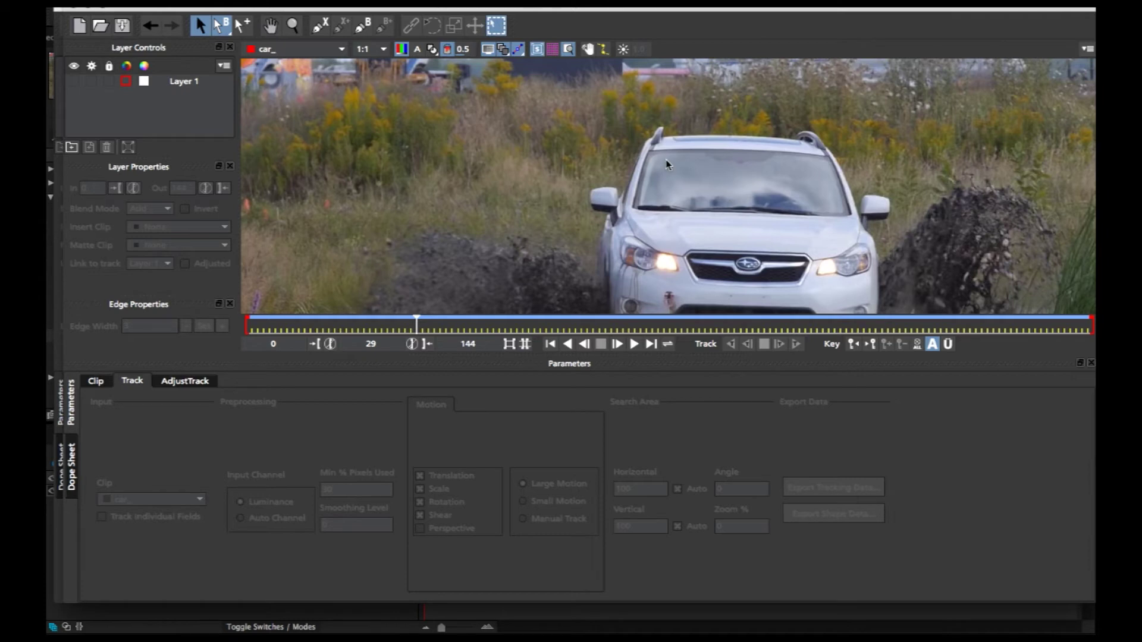
# Rewind the car clip to frame 0 and scrub forward to frame 35.
pyautogui.press('z')
pyautogui.moveTo(584, 209); pyautogui.dragTo(601, 360)
pyautogui.moveTo(417, 326); pyautogui.dragTo(248, 326)
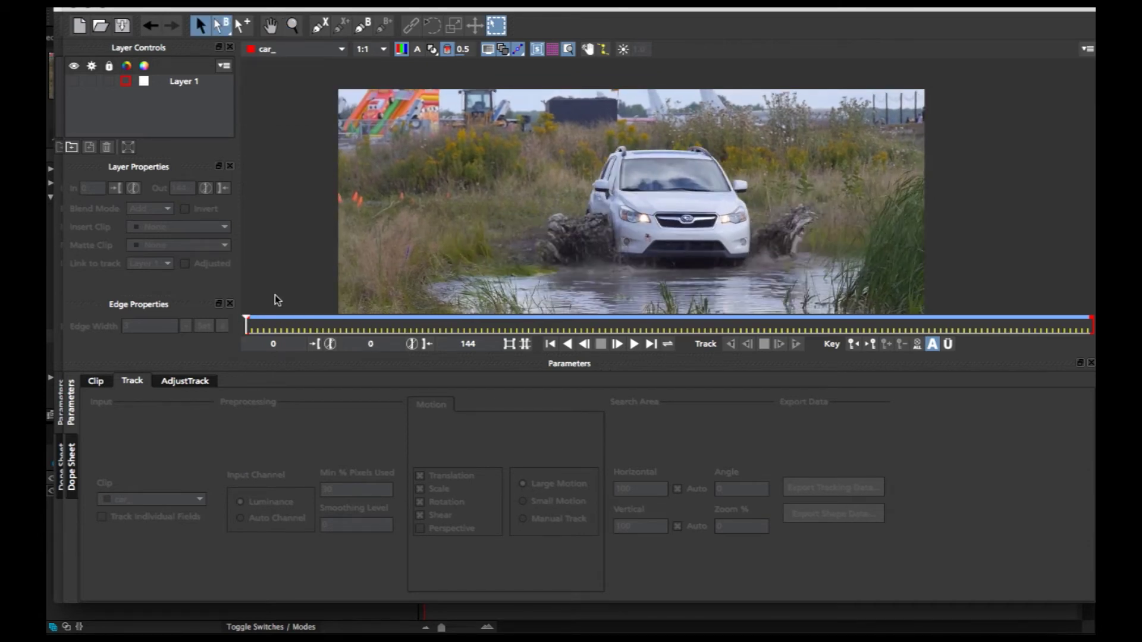
pyautogui.moveTo(246, 324); pyautogui.dragTo(451, 320)
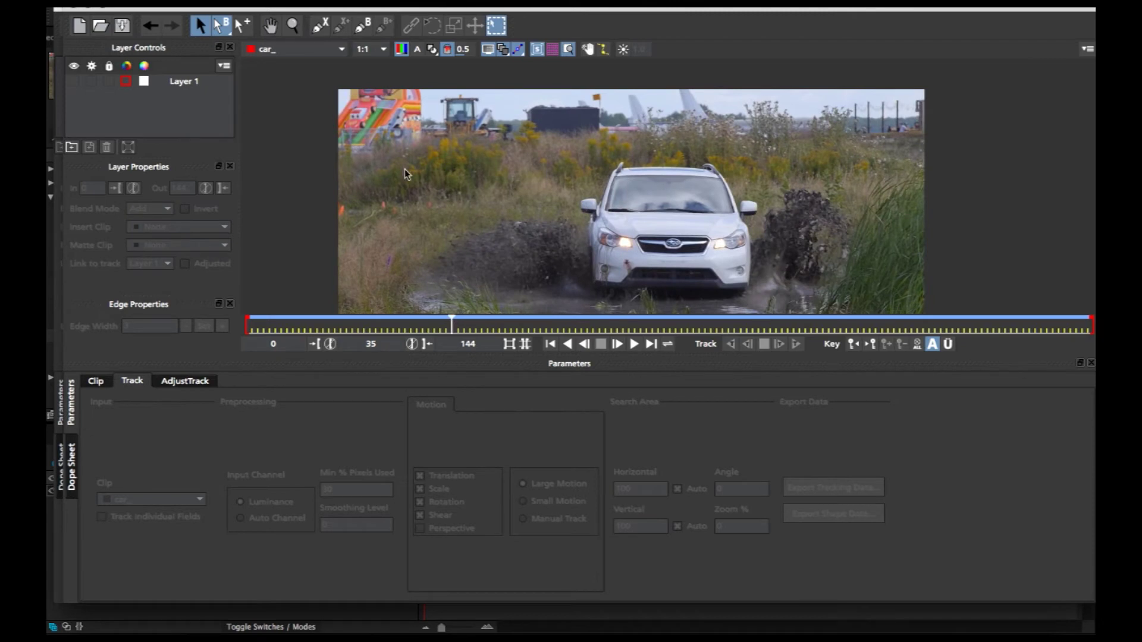
# Draw a closed X-spline around the front of the car at frame 35, following its base, sides, mirrors and roof.
pyautogui.click(319, 28)
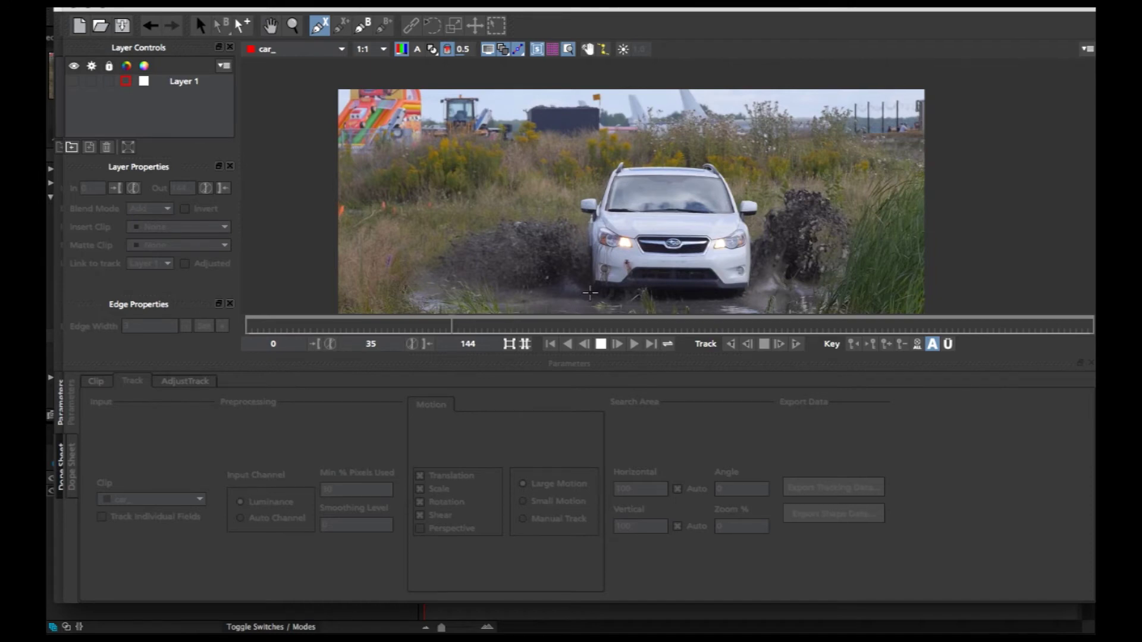
pyautogui.click(590, 293)
pyautogui.click(751, 295)
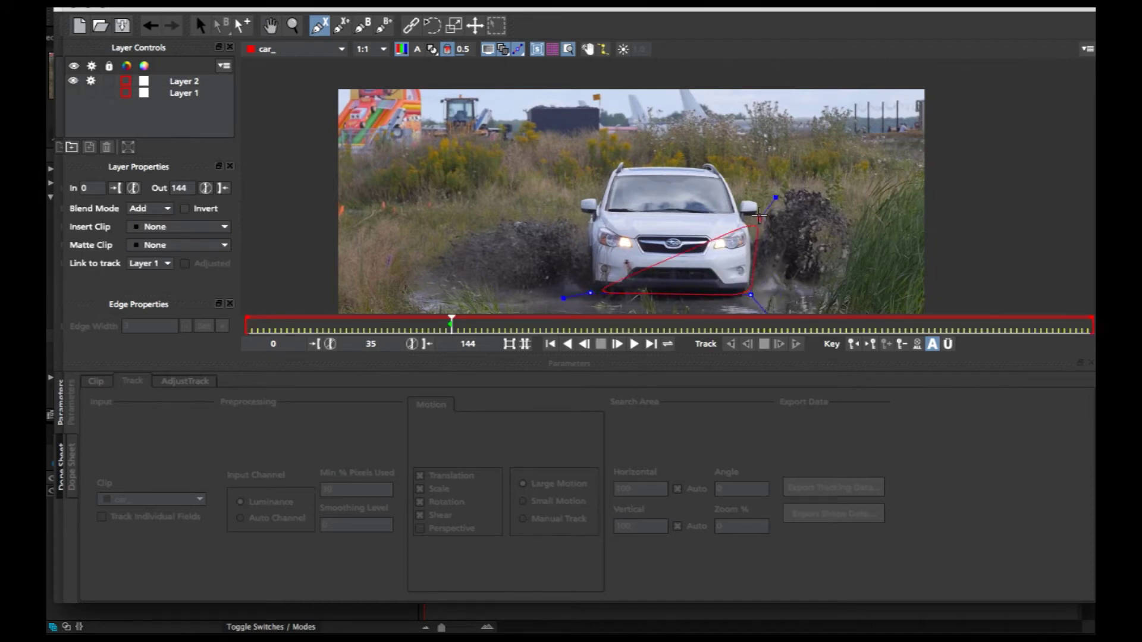
pyautogui.click(755, 222)
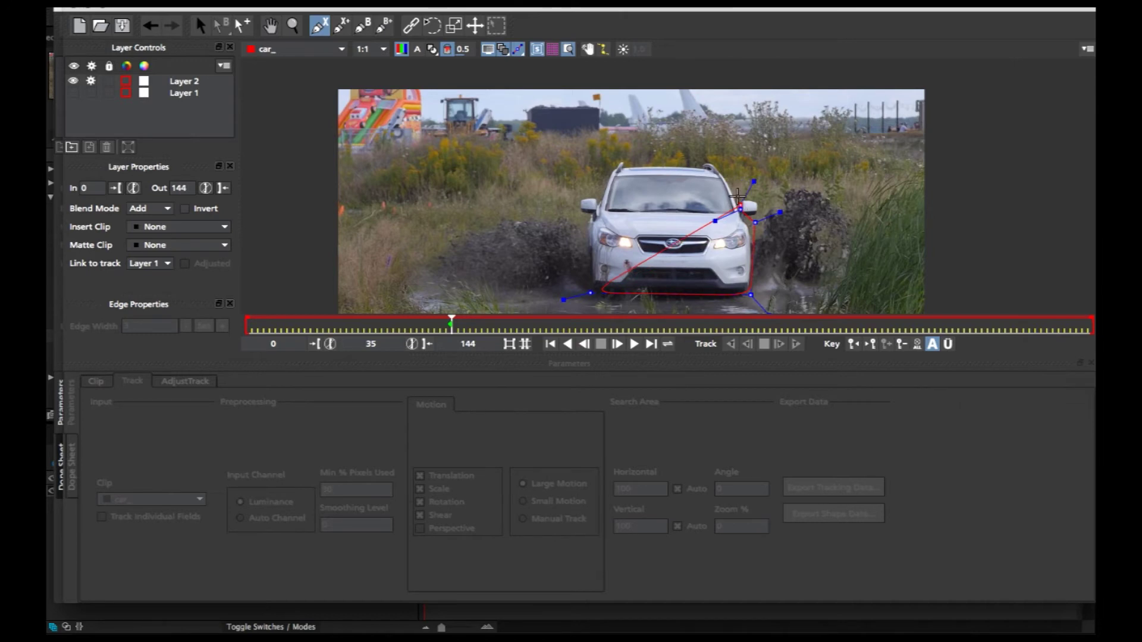
pyautogui.click(724, 161)
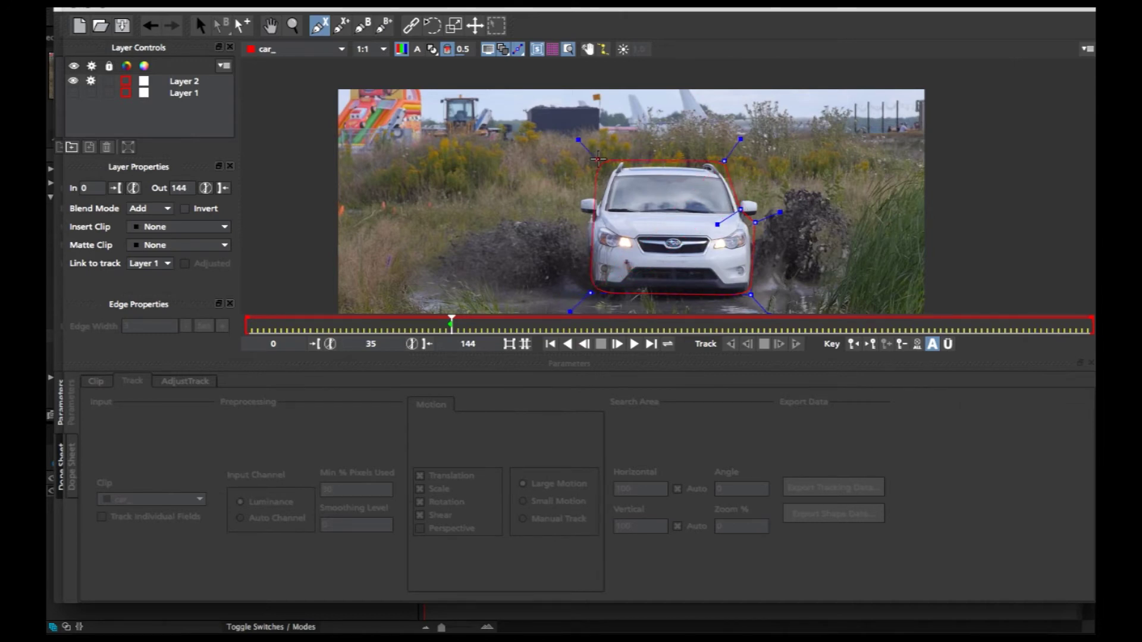
pyautogui.click(609, 158)
pyautogui.click(597, 202)
pyautogui.click(587, 223)
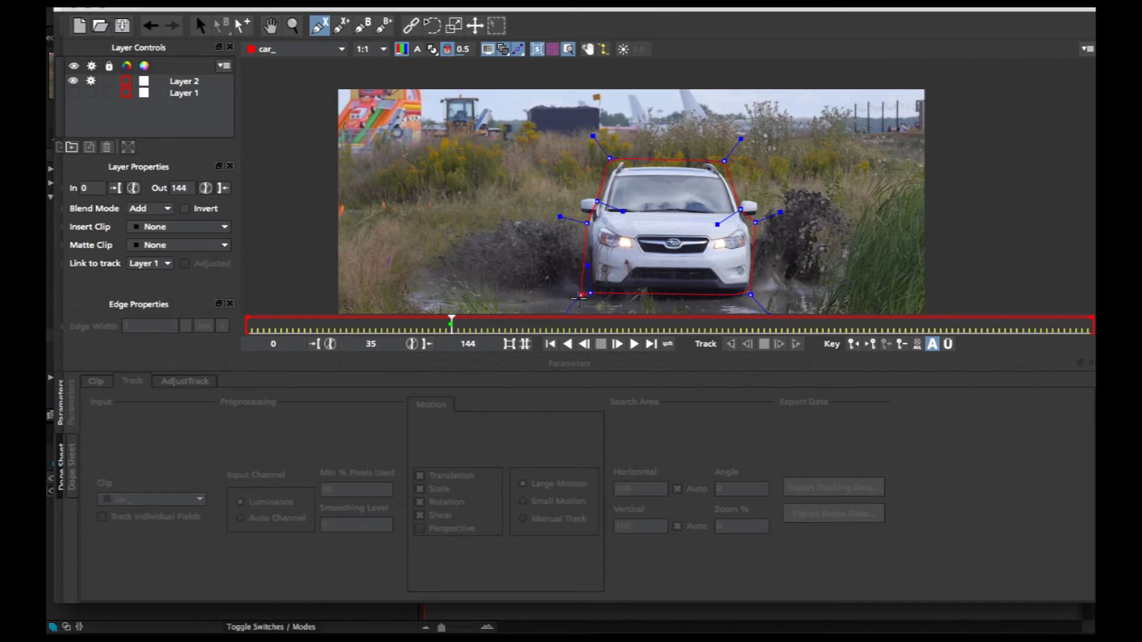
pyautogui.rightClick(588, 294)
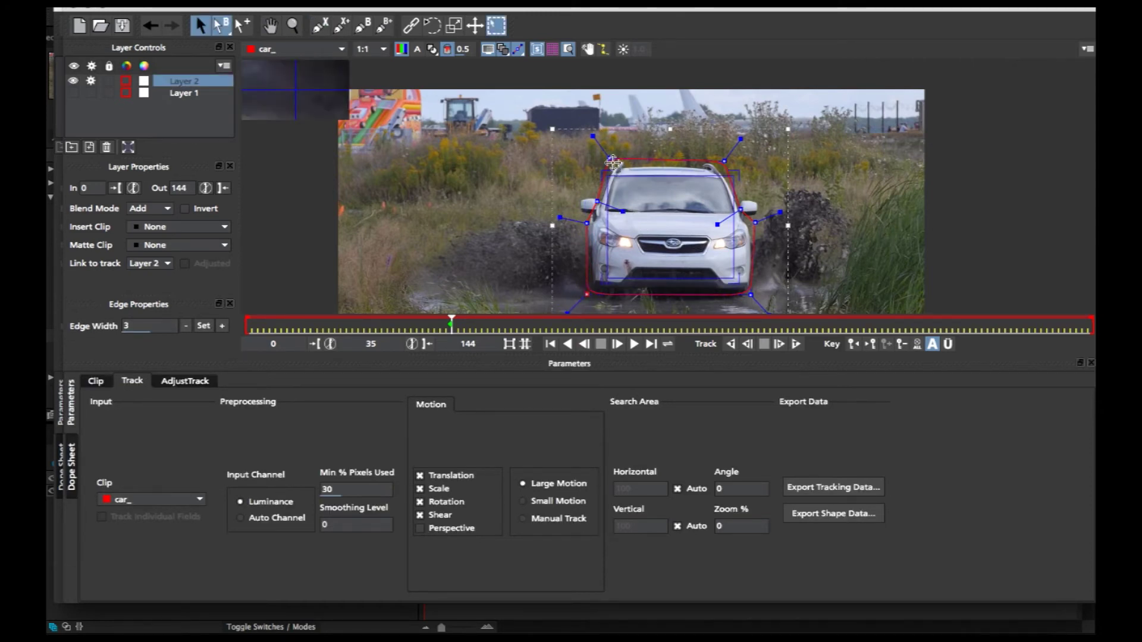
# Track Layer 2 backward from frame 35 to frame 0 and scrub through the tracked range to check it.
pyautogui.click(730, 344)
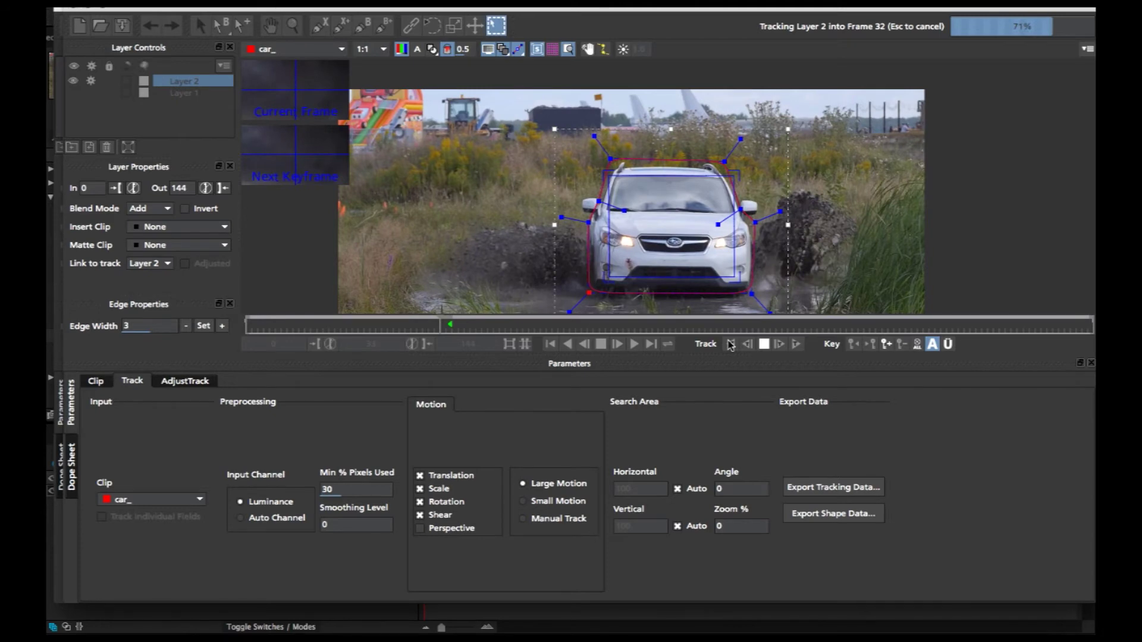
pyautogui.click(731, 345)
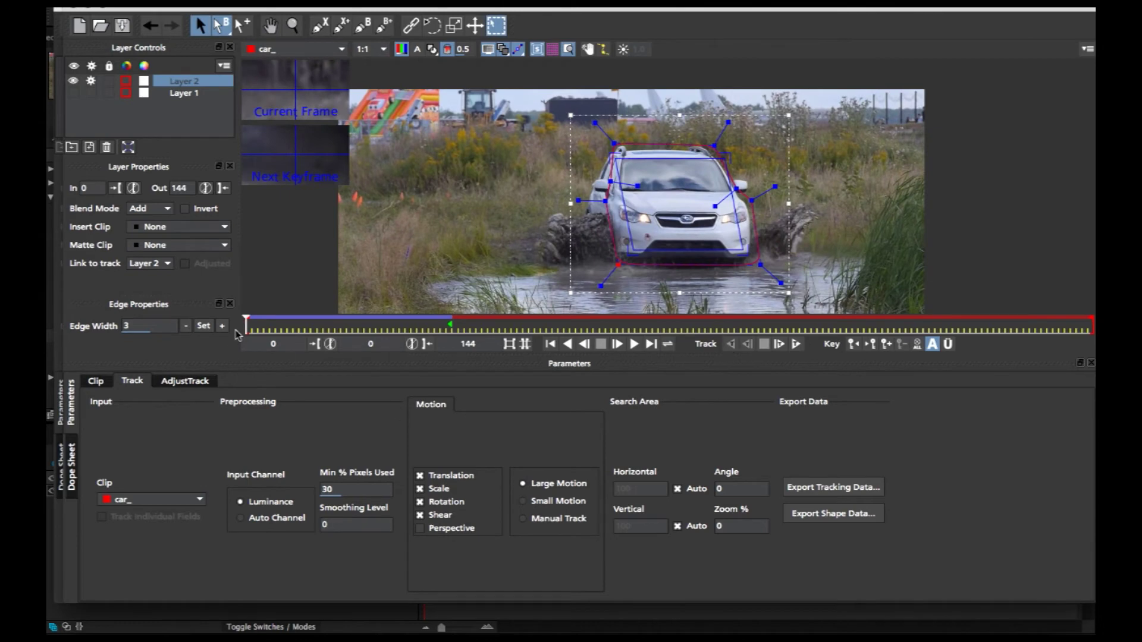
pyautogui.moveTo(246, 325); pyautogui.dragTo(441, 329)
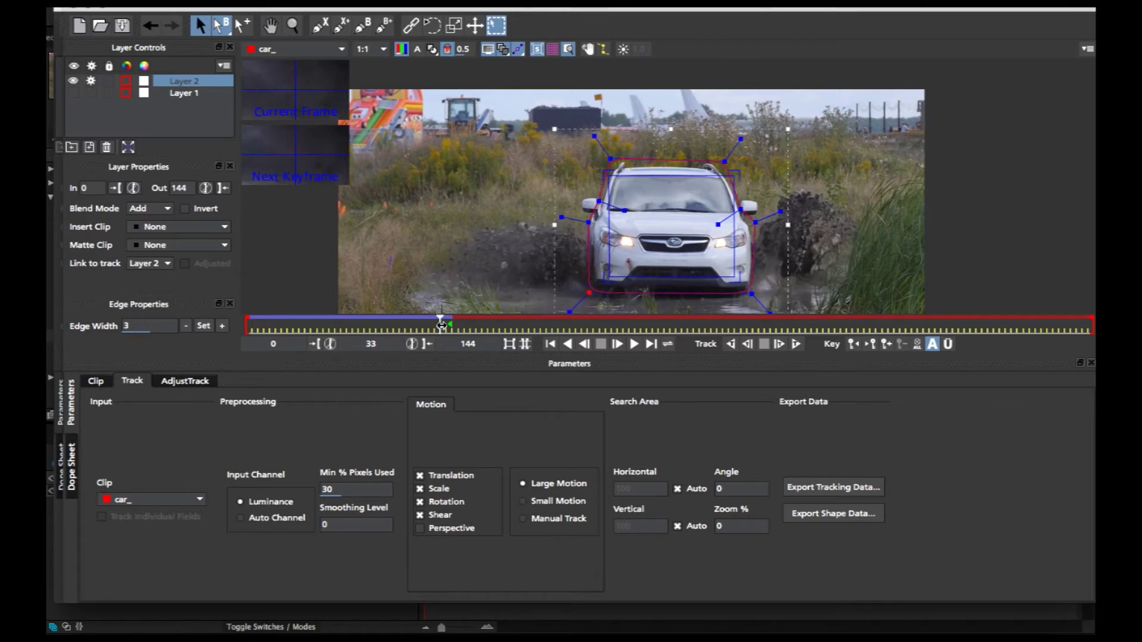
# Track Layer 2 forward from frame 35 and stop the tracking at frame 50.
pyautogui.click(795, 344)
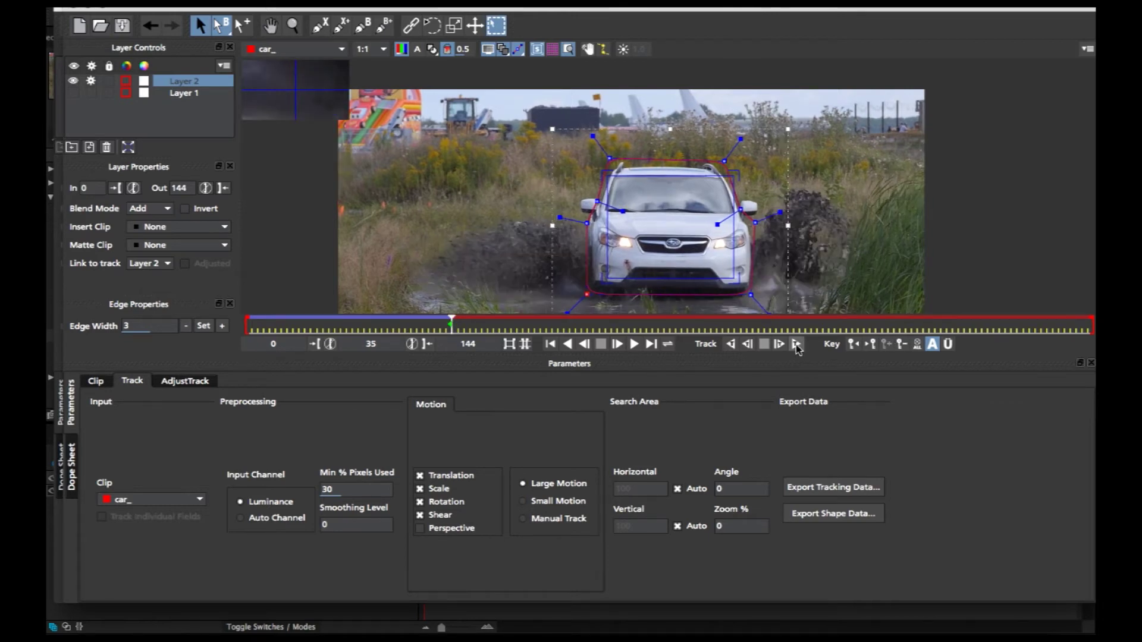
pyautogui.click(796, 345)
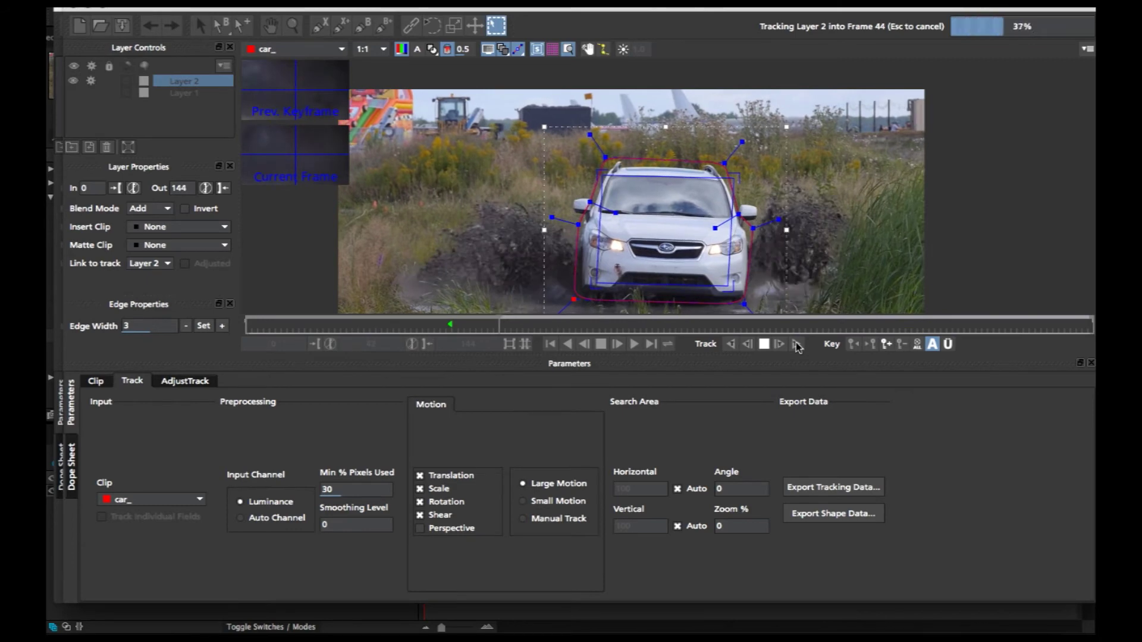
pyautogui.click(759, 344)
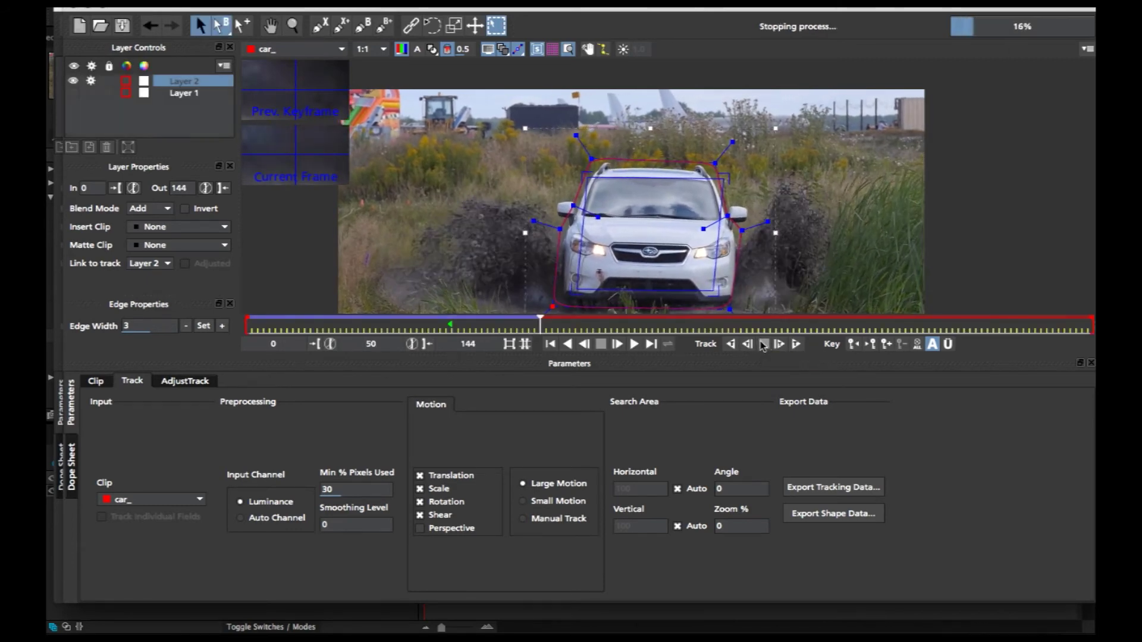
# Refine the car outline at frame 50 by moving its lower-left corner and the point below the right mirror closer to the car.
pyautogui.press('z')
pyautogui.moveTo(658, 246); pyautogui.dragTo(651, 320)
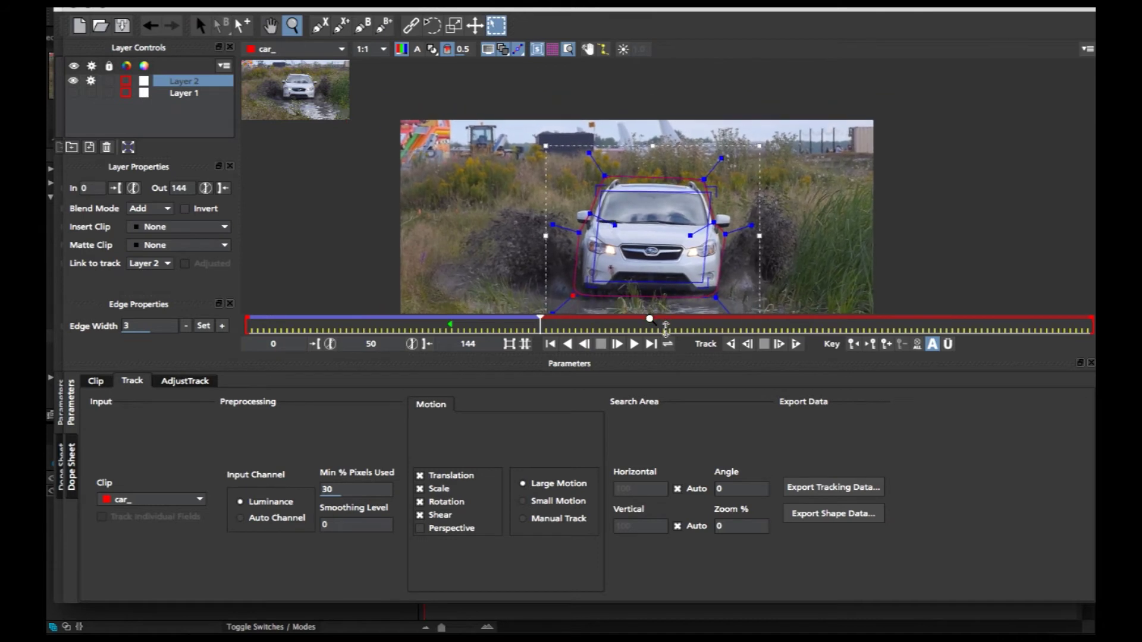
pyautogui.press('x')
pyautogui.moveTo(640, 258); pyautogui.dragTo(605, 206)
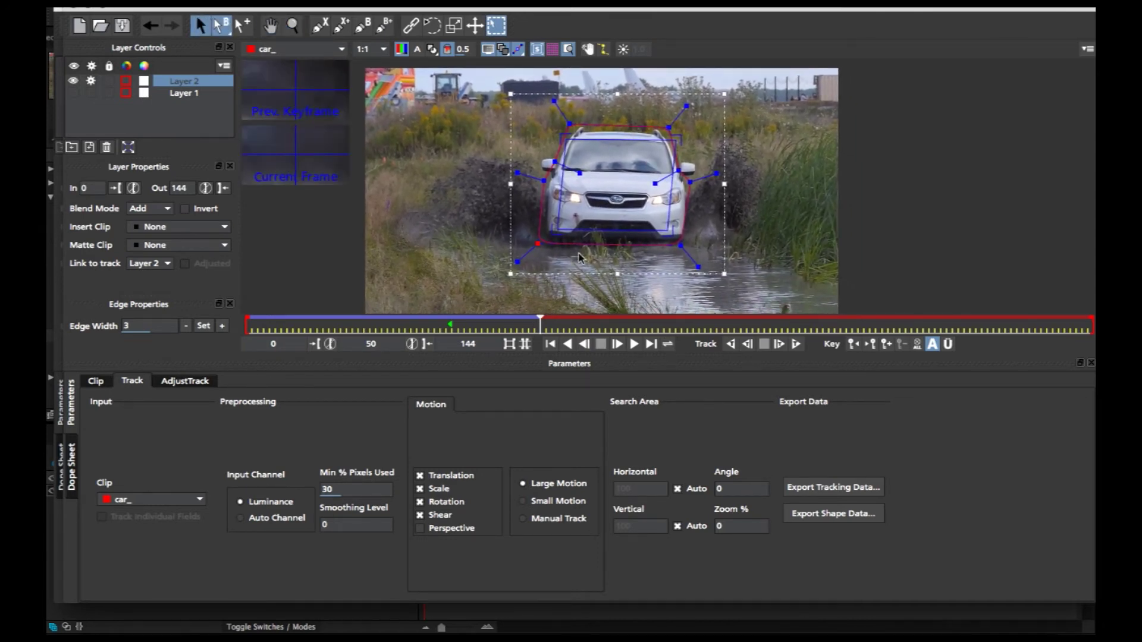
pyautogui.moveTo(537, 242); pyautogui.dragTo(539, 243)
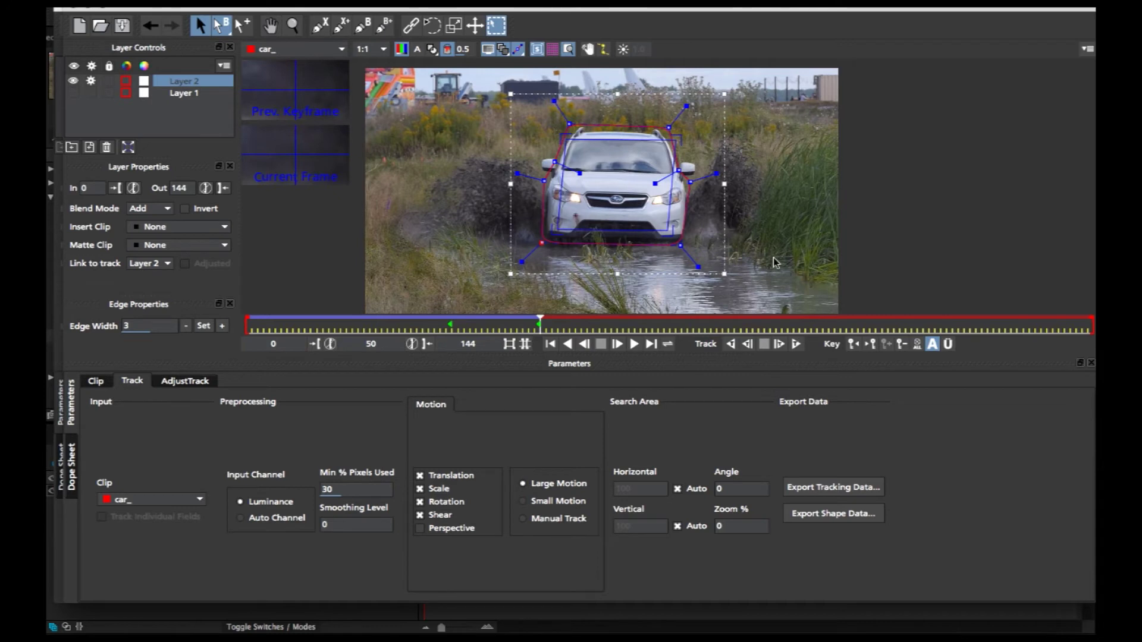
pyautogui.moveTo(693, 187); pyautogui.dragTo(688, 180)
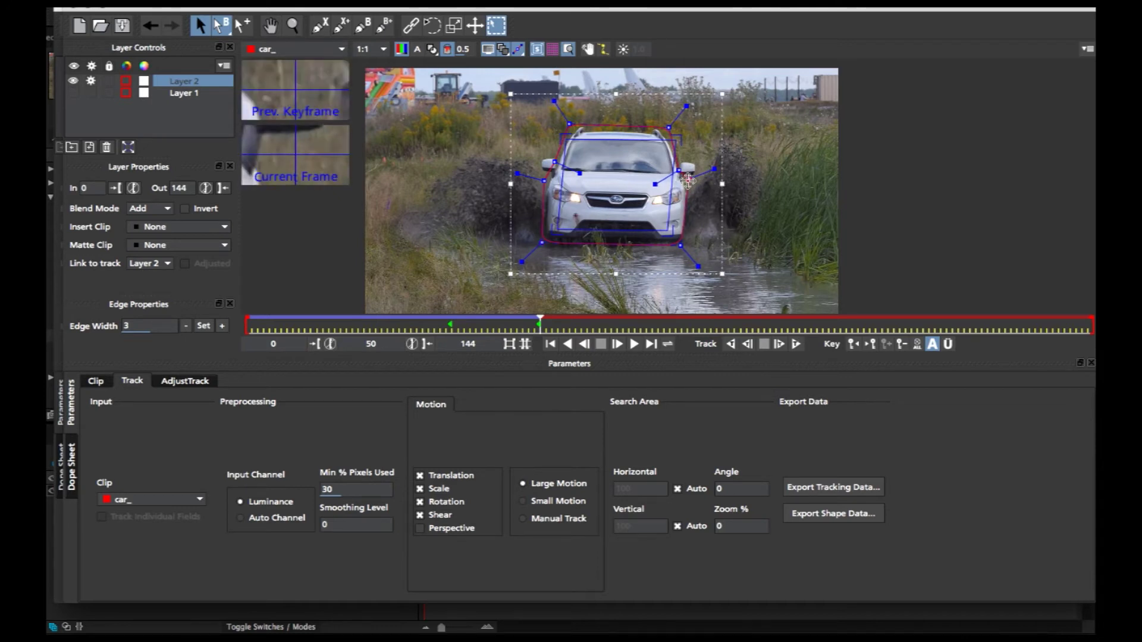
# Track Layer 2 forward to frame 90 and adjust the outline's lower-right corner and right mirror point to fit the car.
pyautogui.click(796, 344)
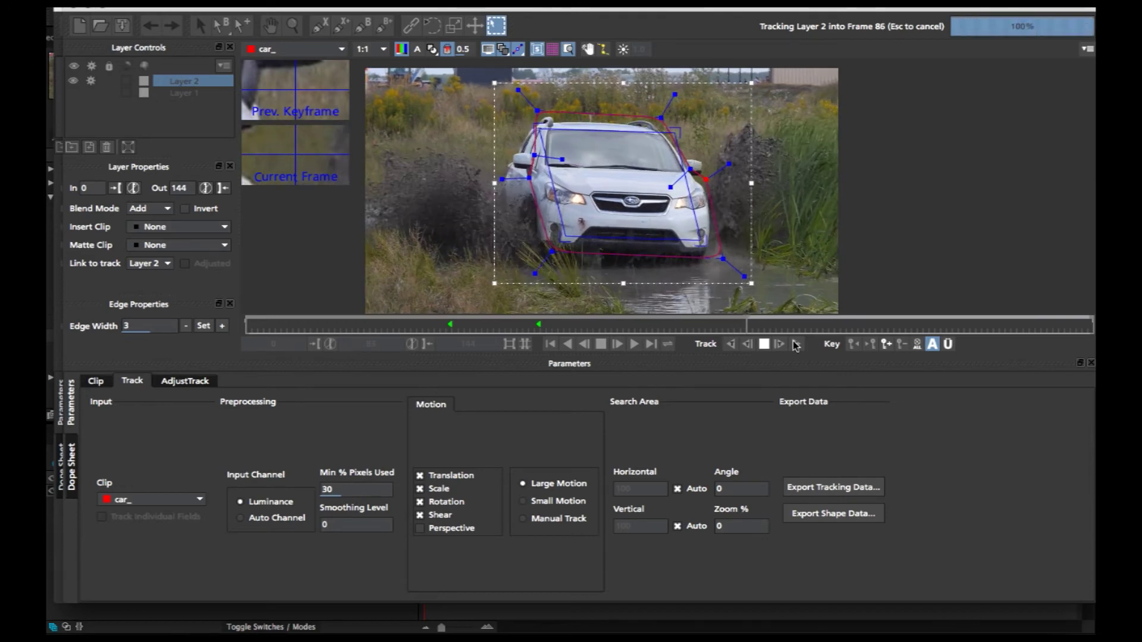
pyautogui.click(764, 344)
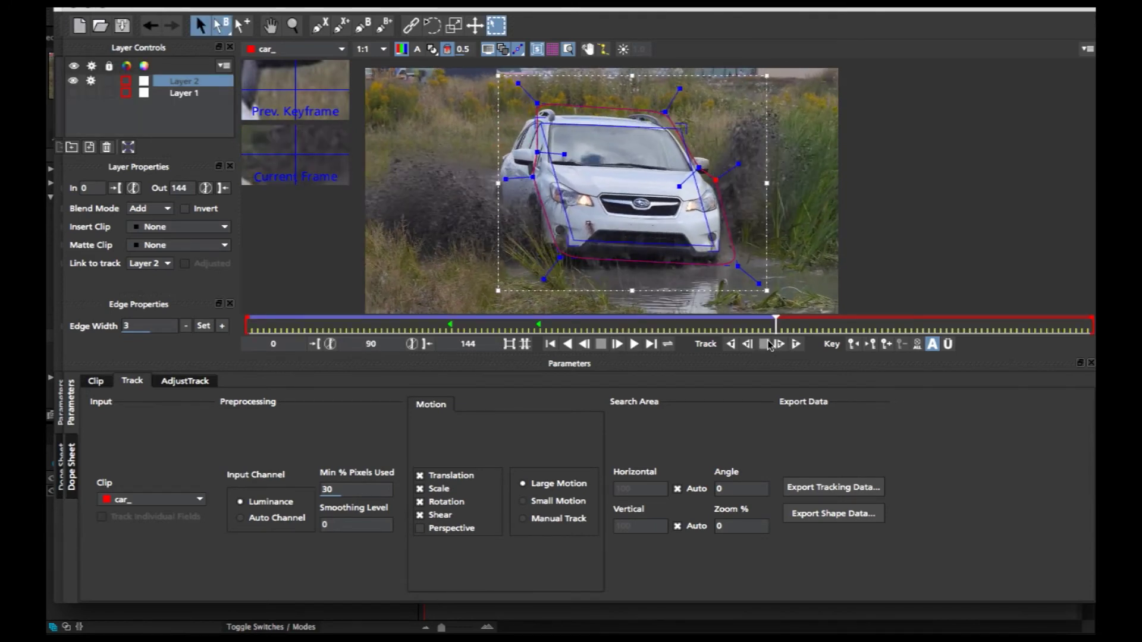
pyautogui.moveTo(737, 264); pyautogui.dragTo(727, 259)
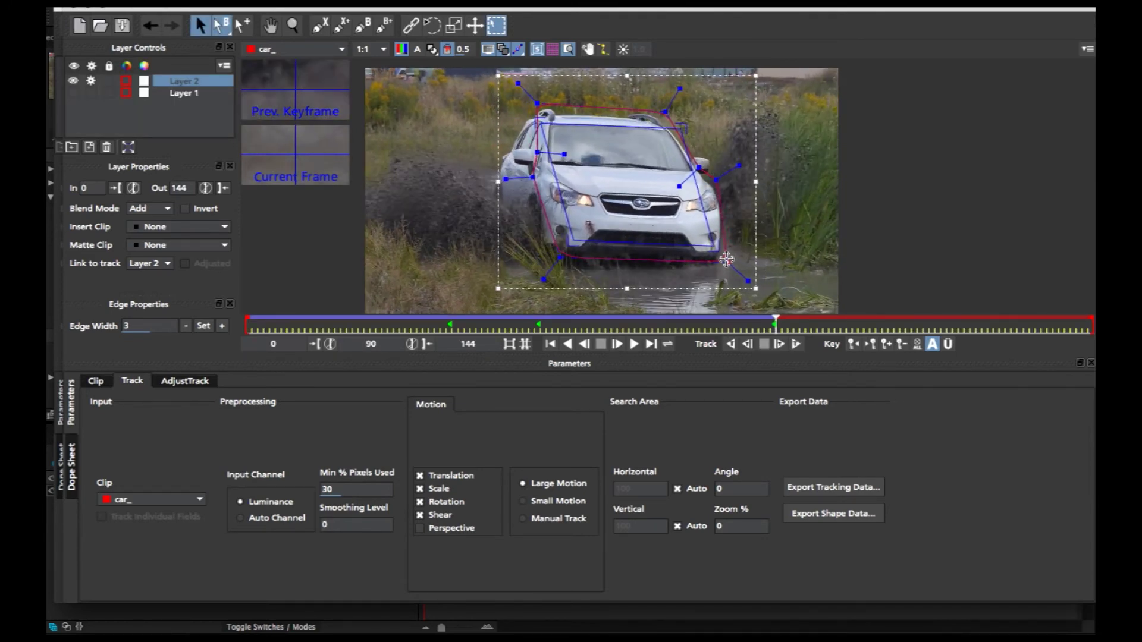
pyautogui.click(718, 178)
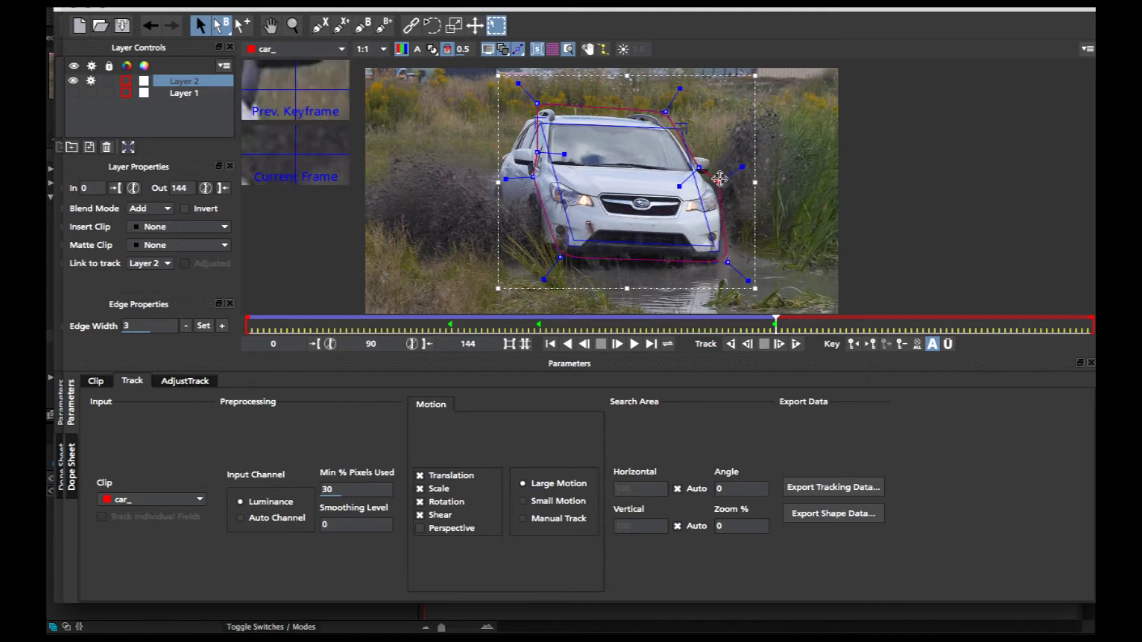
# Continue tracking Layer 2 to frame 113 and move the outline's lower-right corner closer to the bumper.
pyautogui.click(797, 344)
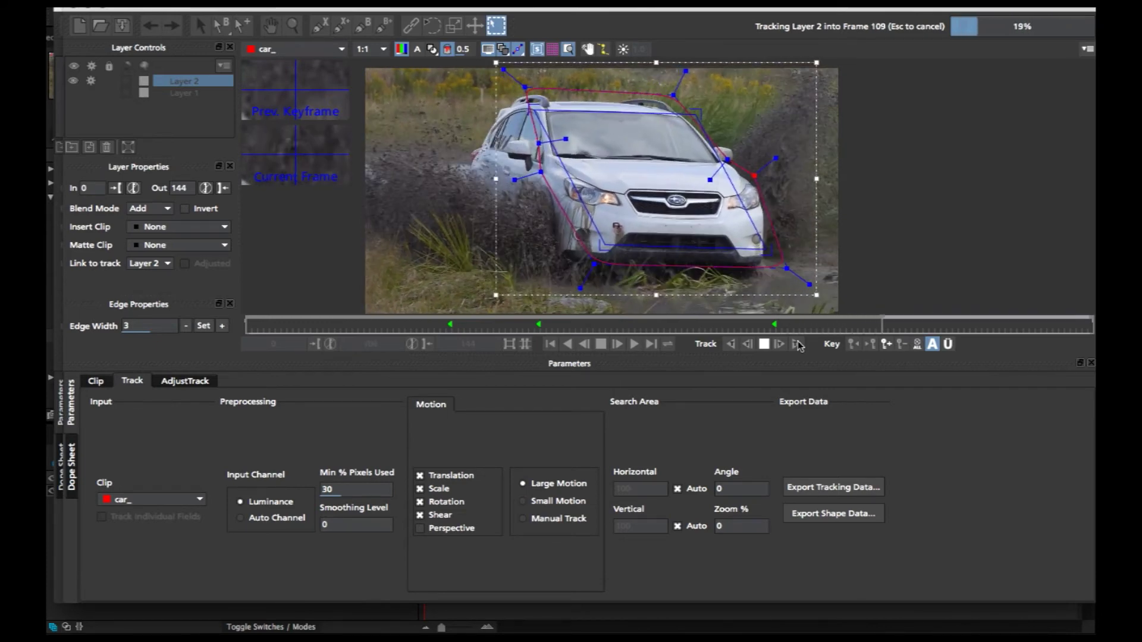
pyautogui.click(764, 343)
pyautogui.moveTo(806, 282); pyautogui.dragTo(797, 286)
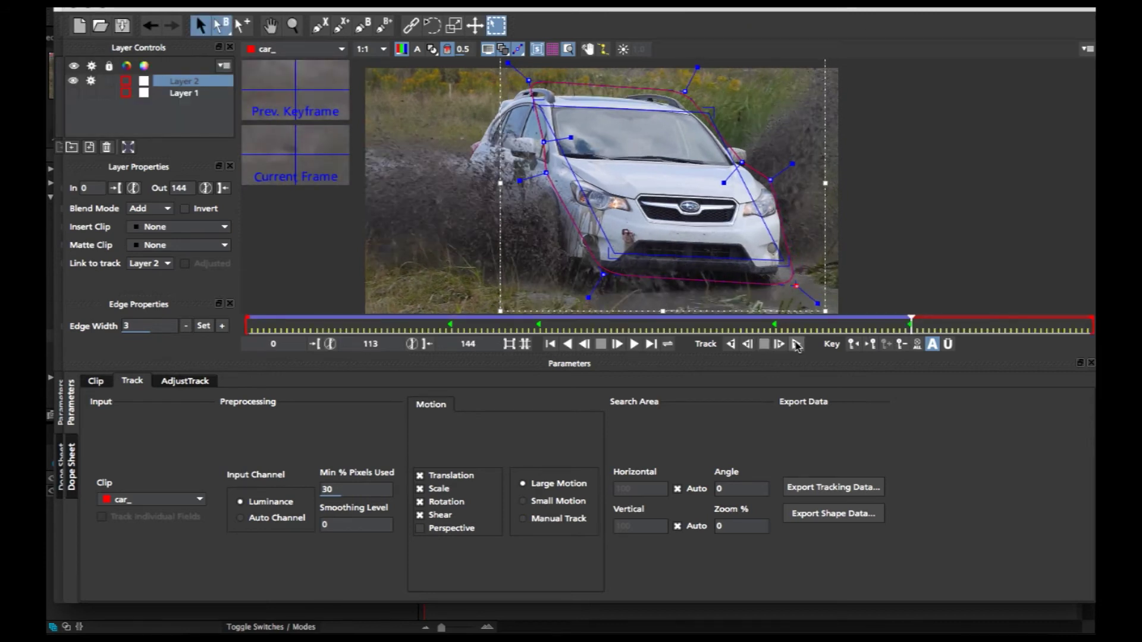
# Track Layer 2 forward to frame 137, then hide its shape and switch off its tracking.
pyautogui.click(796, 344)
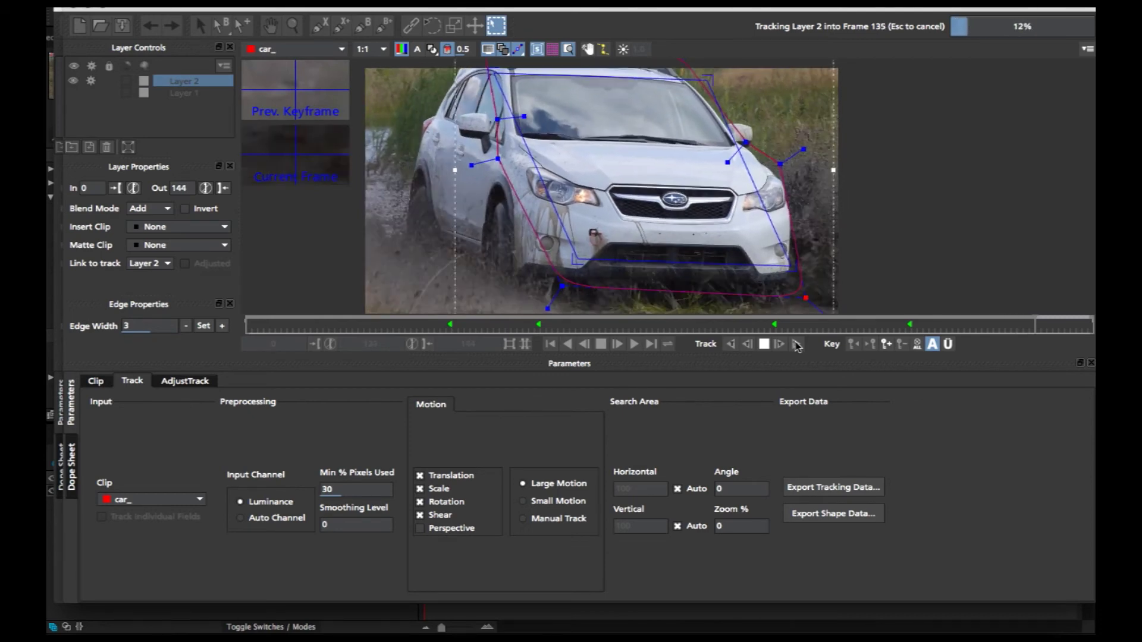
pyautogui.click(75, 100)
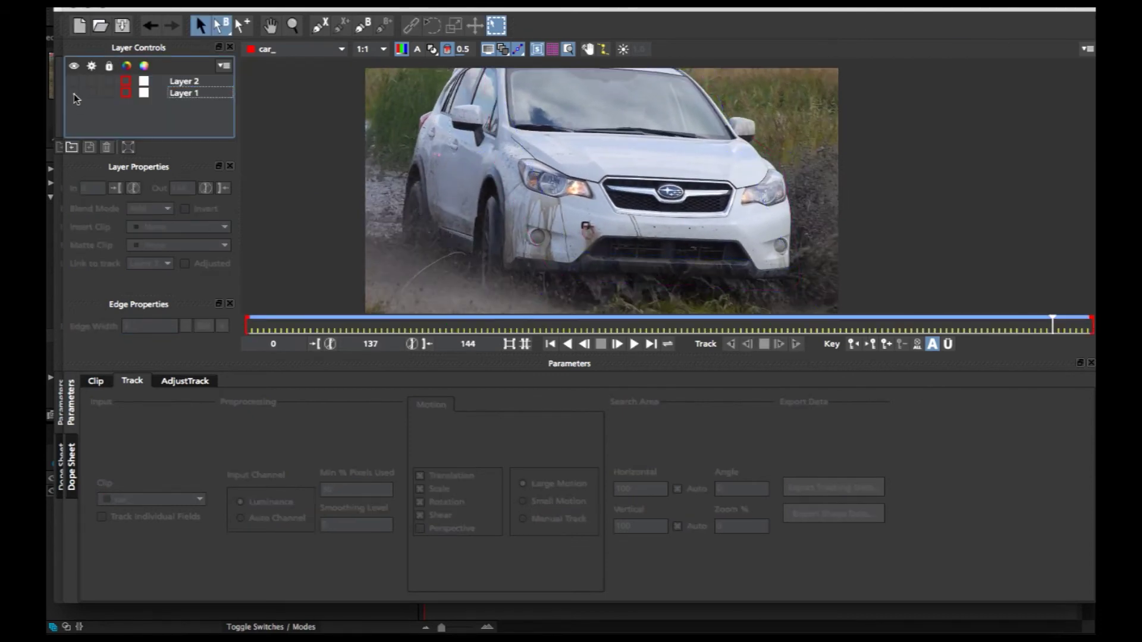
# Show Layer 1's shape and play its track from frame 0.
pyautogui.click(74, 95)
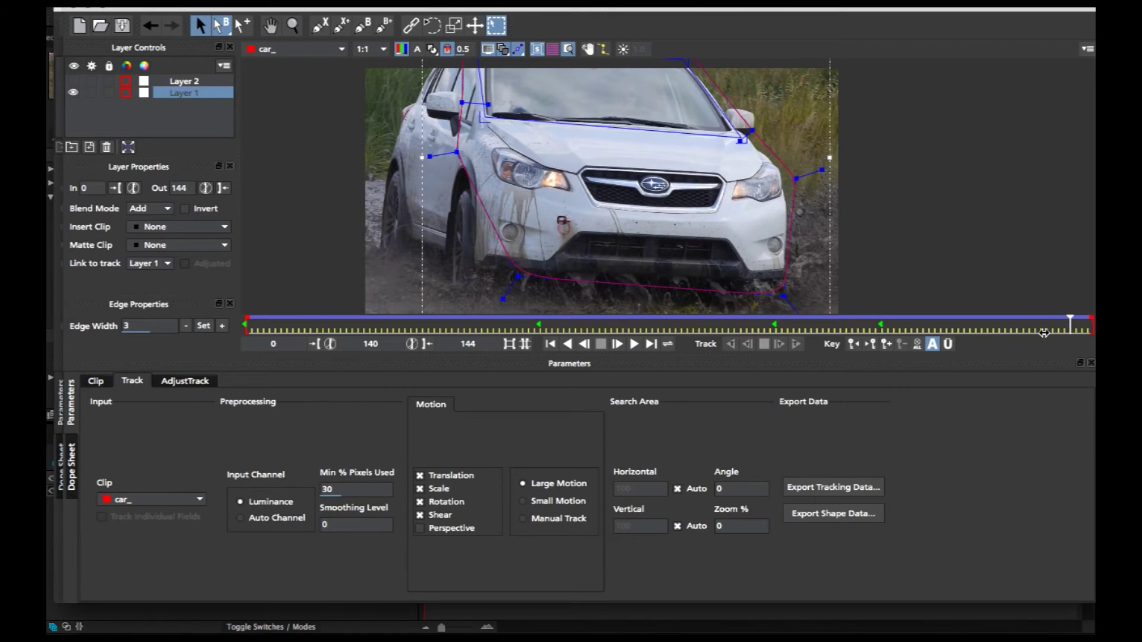
pyautogui.moveTo(1043, 332); pyautogui.dragTo(245, 347)
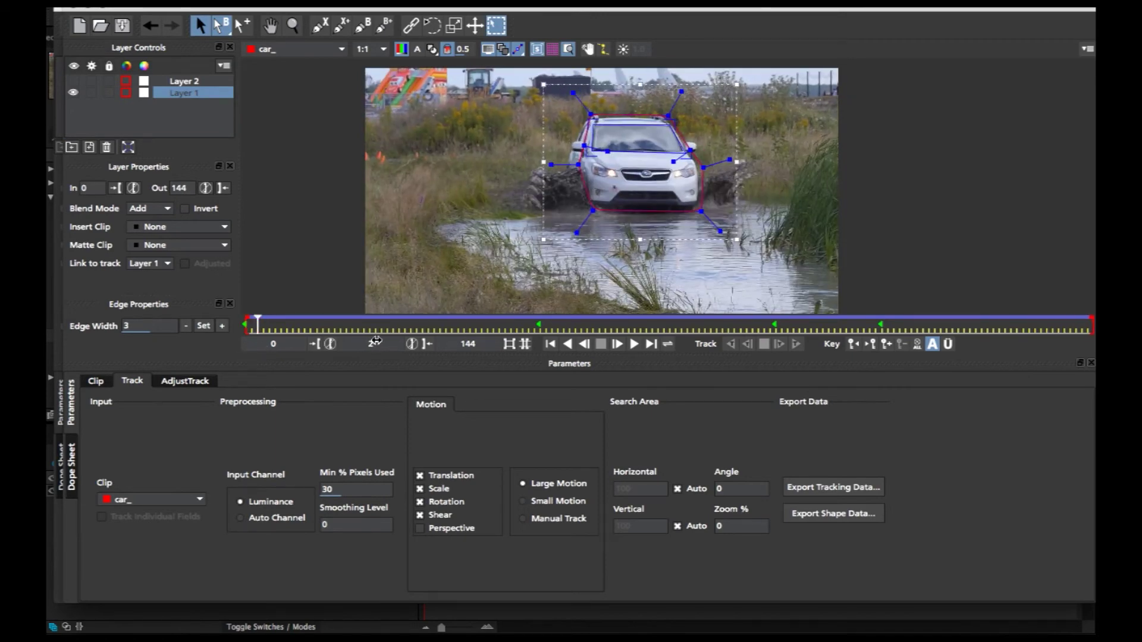
pyautogui.click(250, 337)
pyautogui.click(635, 344)
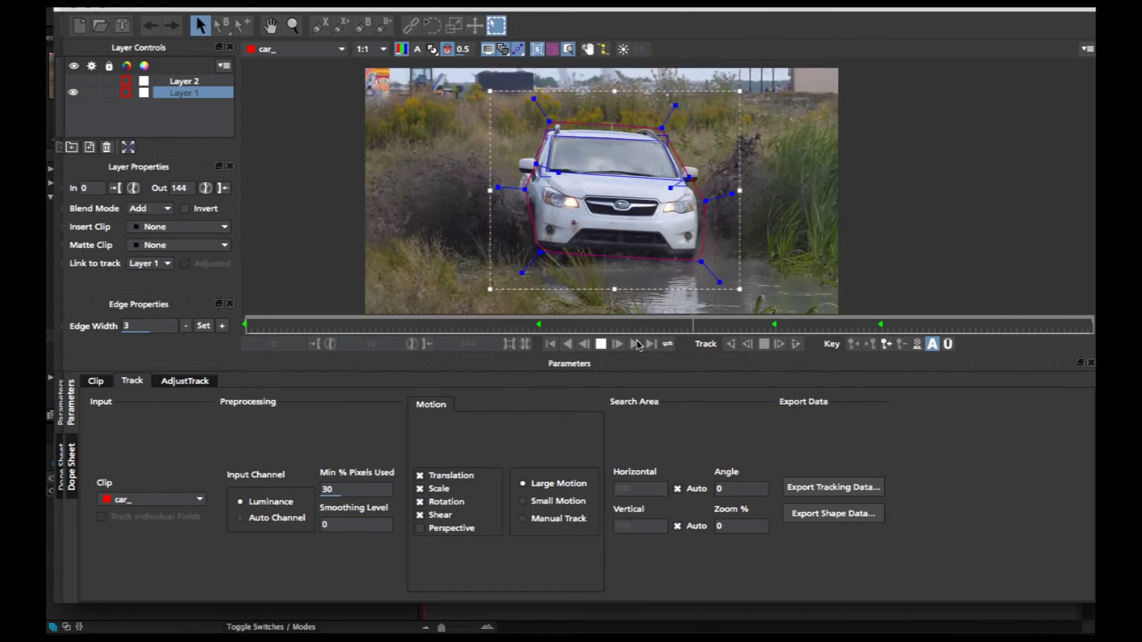
pyautogui.click(601, 345)
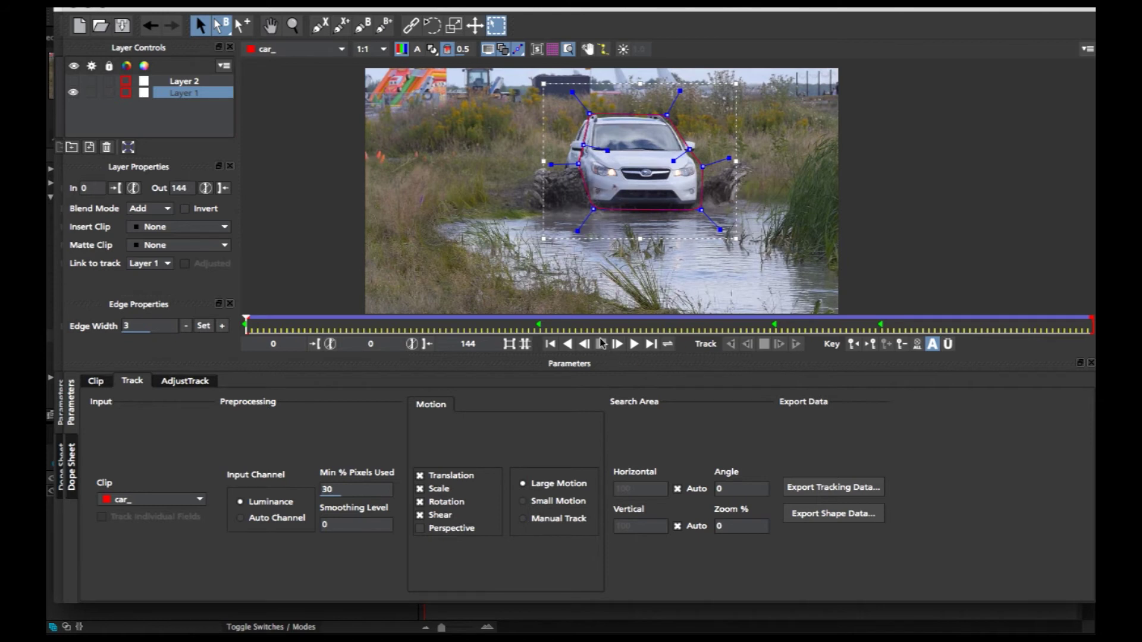
# Display the planar surface at frame 50 and fine-tune its corners to fit the windshield.
pyautogui.click(537, 327)
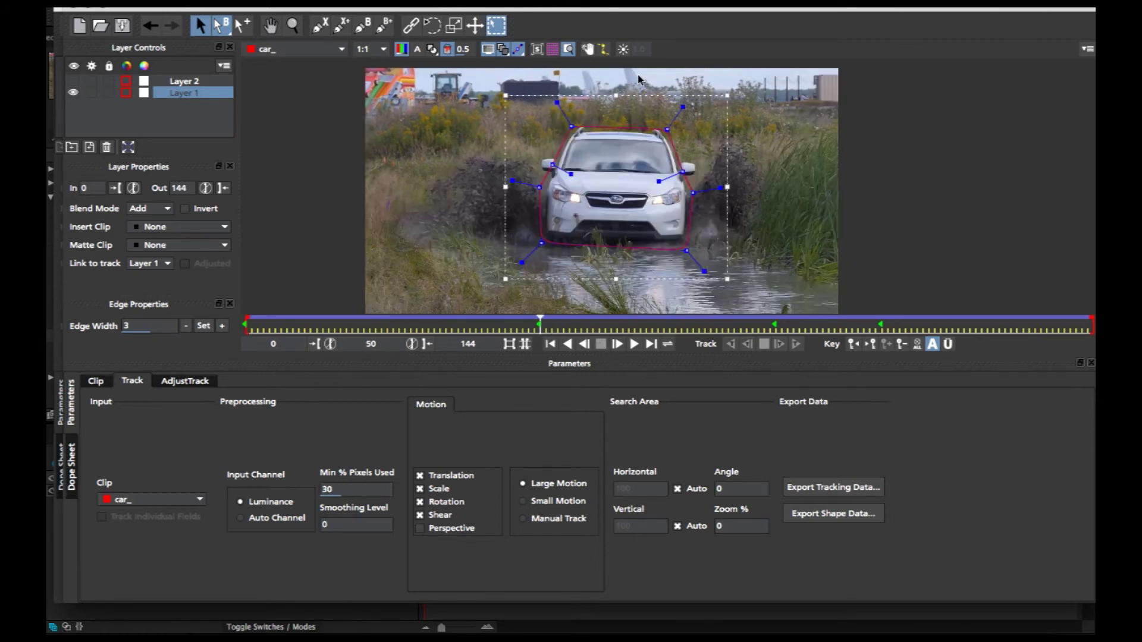
pyautogui.click(536, 53)
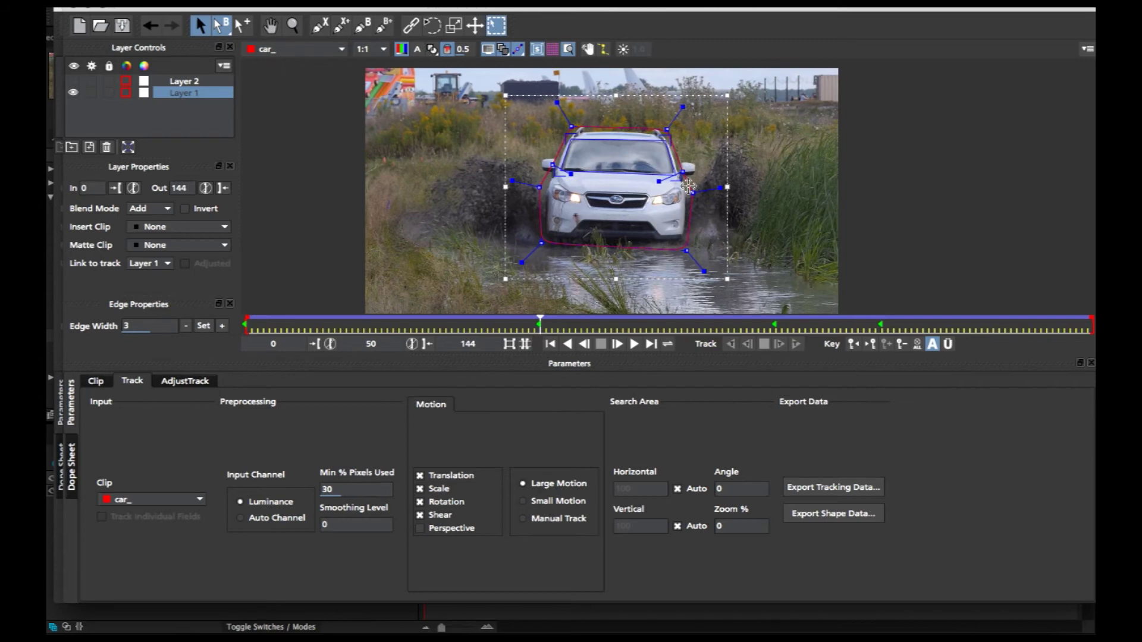
pyautogui.press('z')
pyautogui.moveTo(647, 158); pyautogui.dragTo(602, 61)
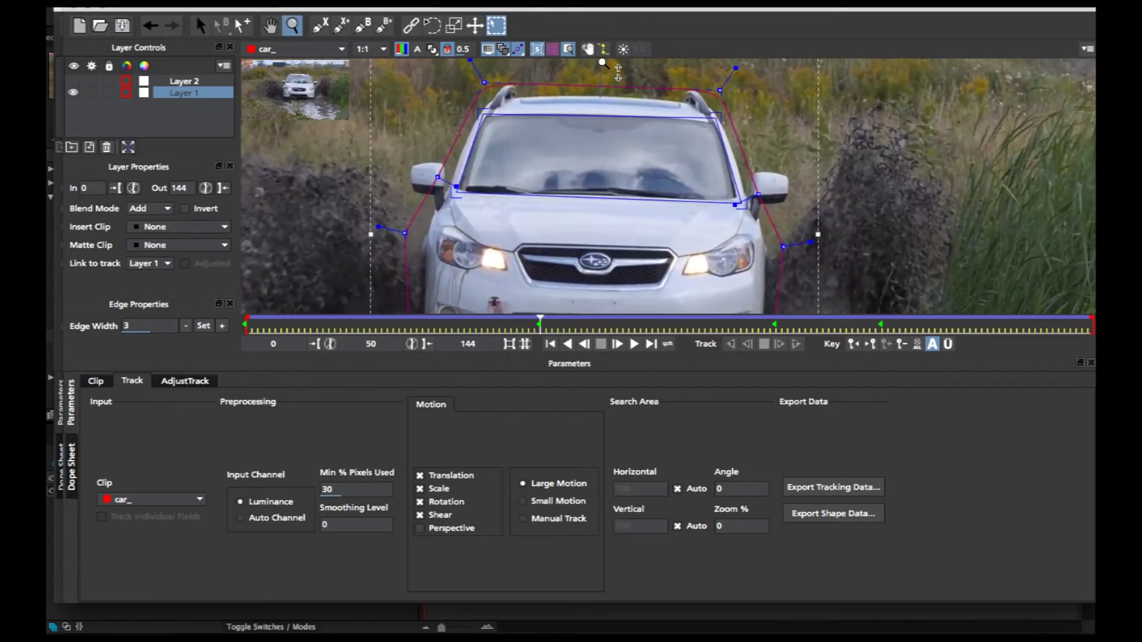
pyautogui.press('s')
pyautogui.moveTo(739, 205); pyautogui.dragTo(741, 205)
pyautogui.moveTo(458, 196); pyautogui.dragTo(457, 197)
pyautogui.moveTo(486, 116); pyautogui.dragTo(486, 116)
# Turn on the perspective grid and play the clip to check how it follows the windshield.
pyautogui.click(552, 52)
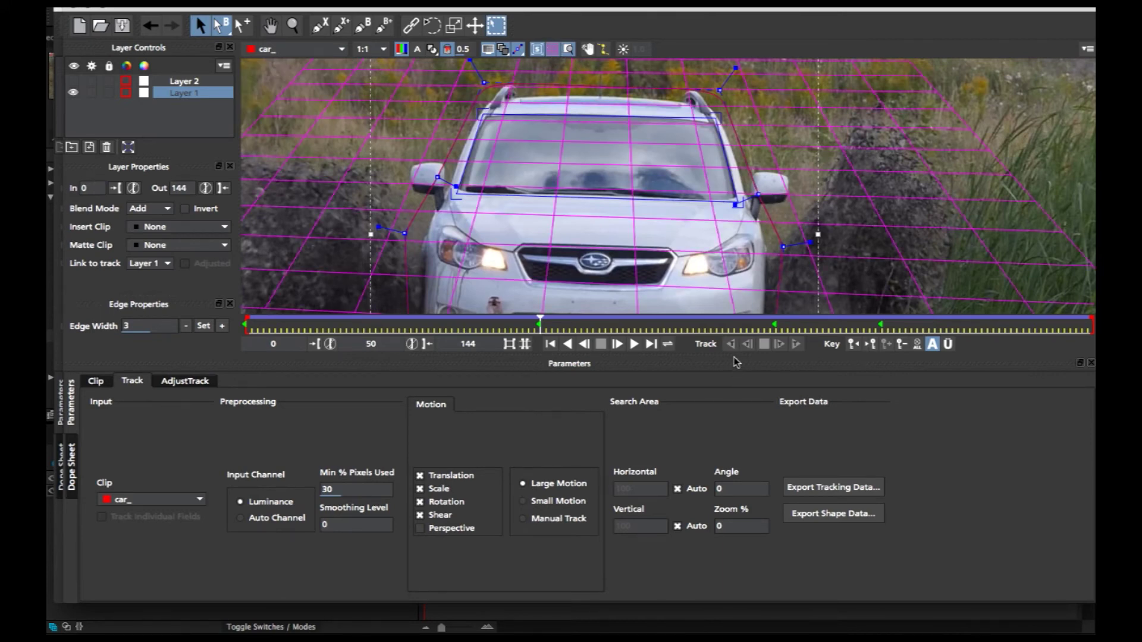
pyautogui.click(634, 345)
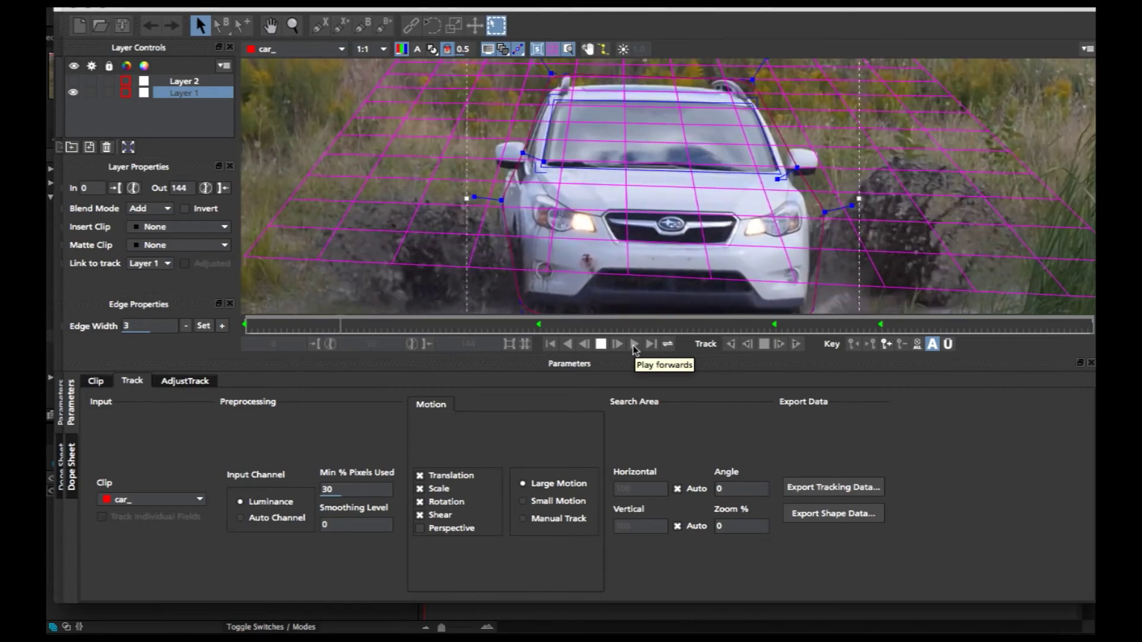
pyautogui.click(604, 346)
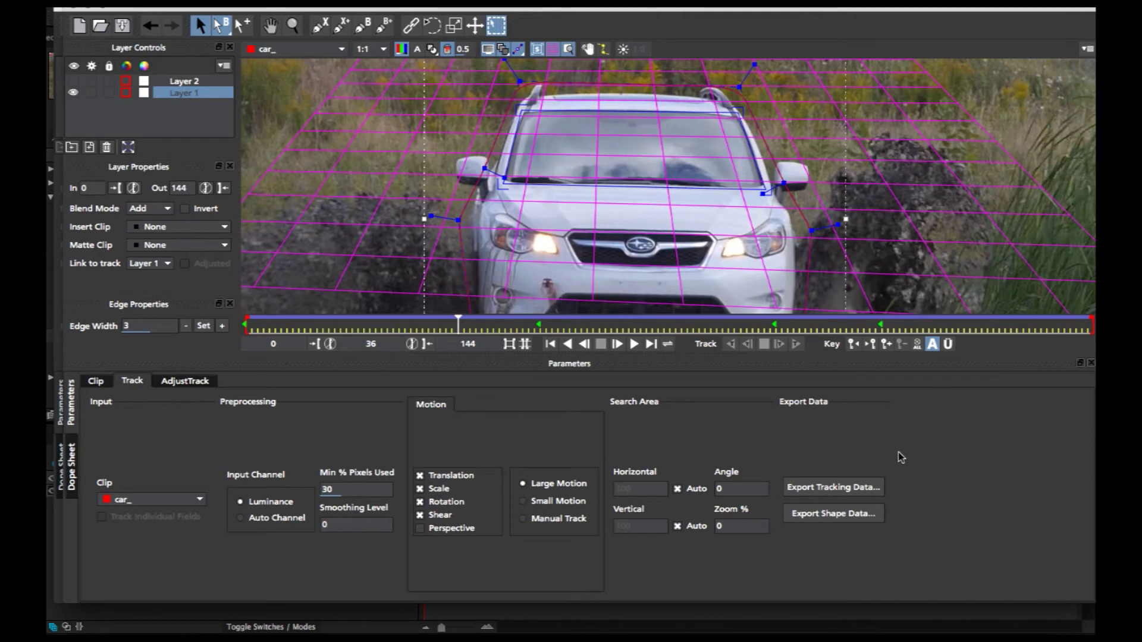
# Copy Layer 1's tracking data to the clipboard in the After Effects Corner Pin [supports motion blur] format.
pyautogui.click(834, 487)
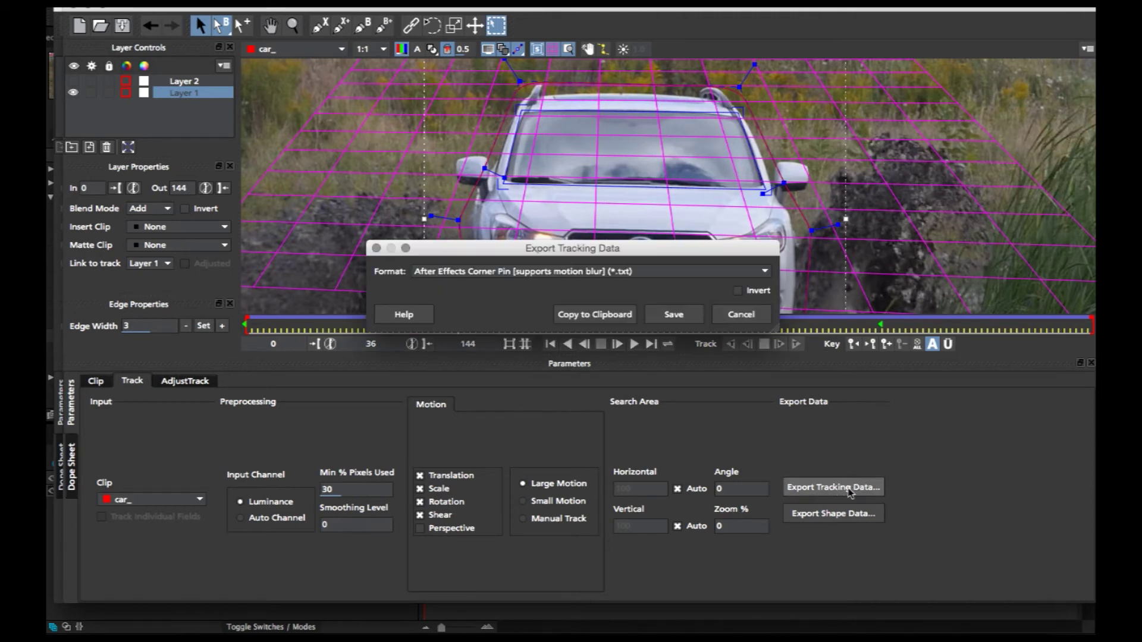
pyautogui.click(562, 277)
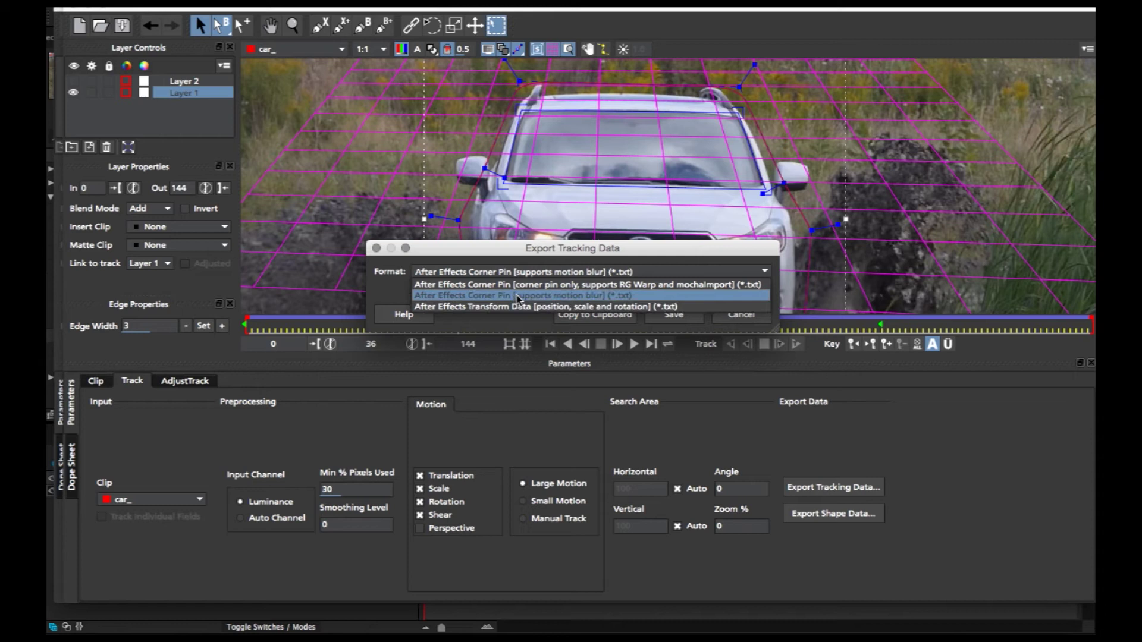
pyautogui.click(532, 298)
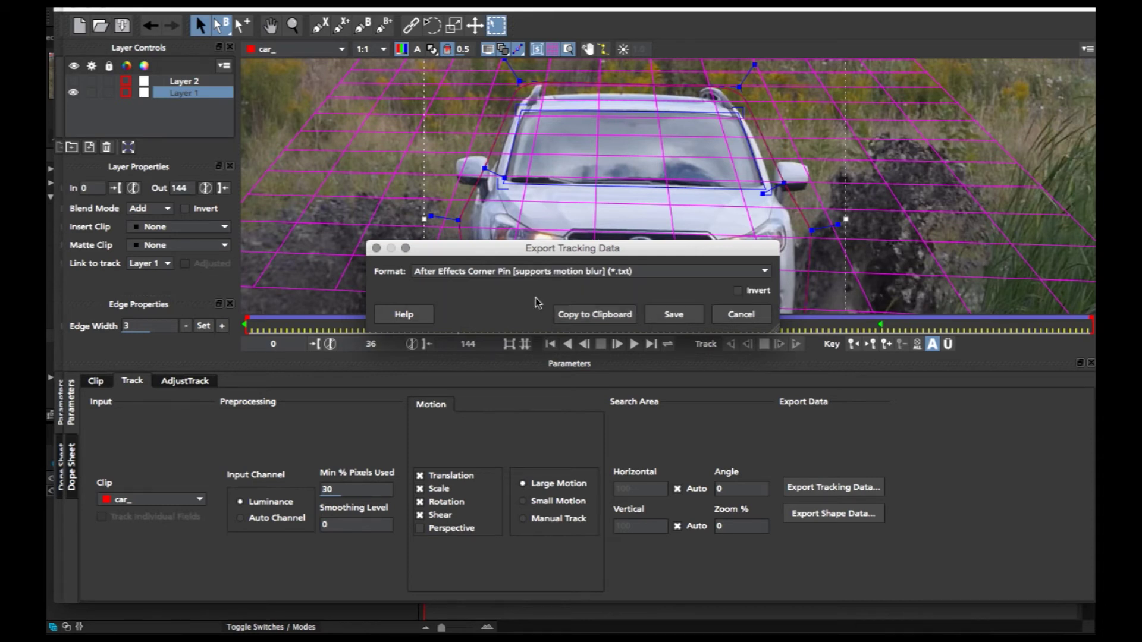
pyautogui.click(594, 314)
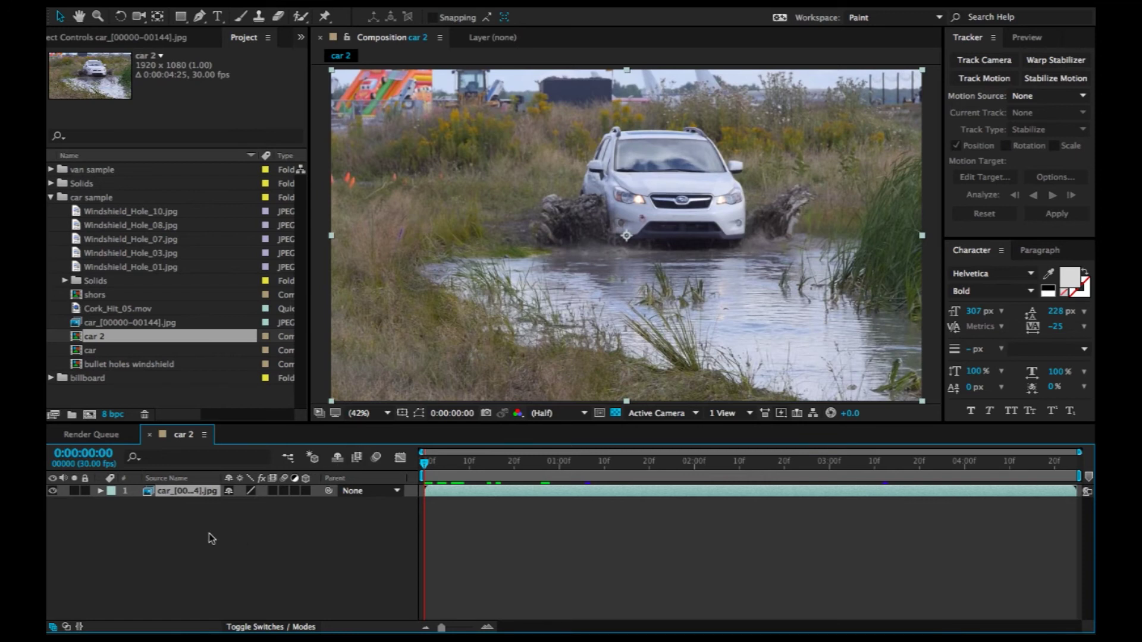
# In After Effects, add the bullet holes windshield composition above the car footage in the car 2 composition.
pyautogui.click(247, 515)
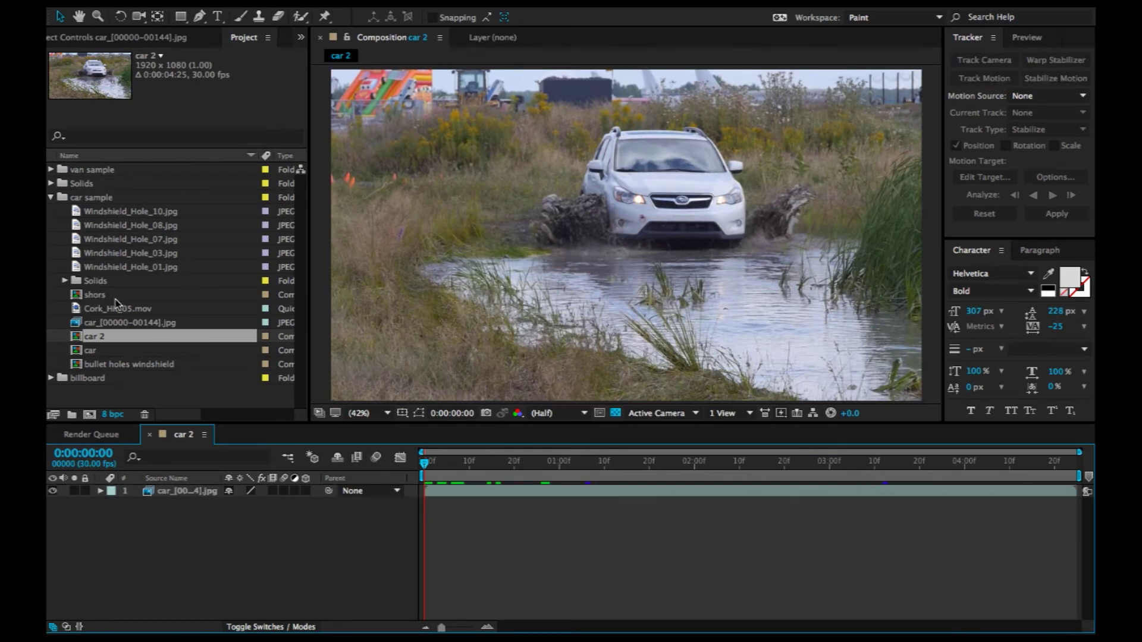
pyautogui.click(132, 365)
pyautogui.moveTo(259, 468); pyautogui.dragTo(235, 488)
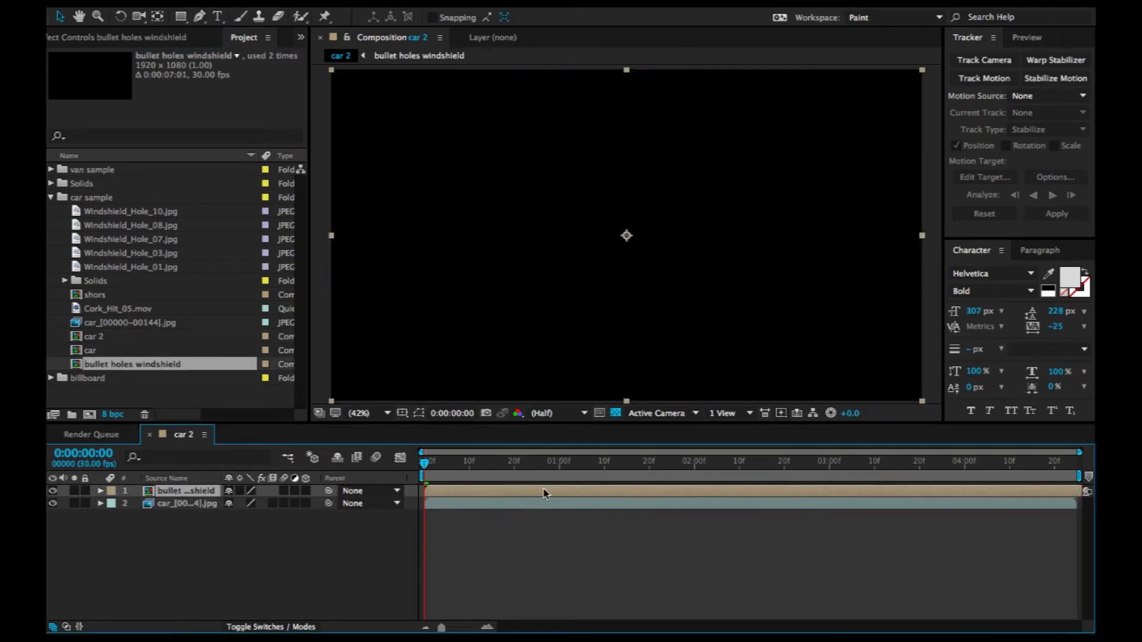
# Open the bullet holes windshield composition, scrub through it to examine when the holes appear, and close it again.
pyautogui.doubleClick(497, 489)
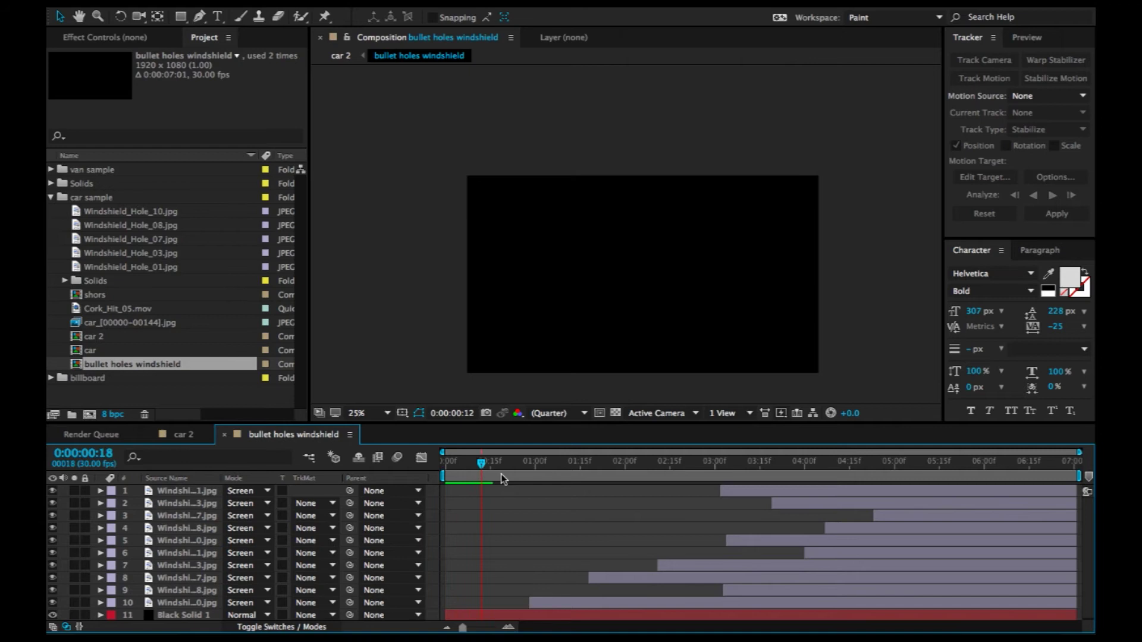
pyautogui.moveTo(547, 482); pyautogui.dragTo(623, 505)
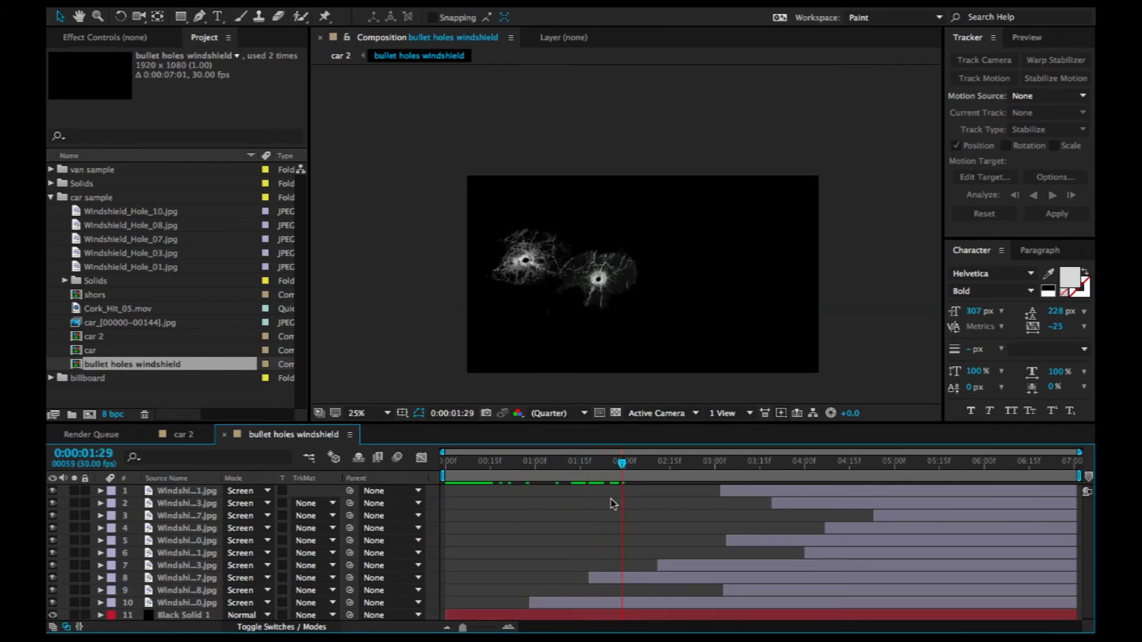
pyautogui.click(357, 418)
pyautogui.click(361, 415)
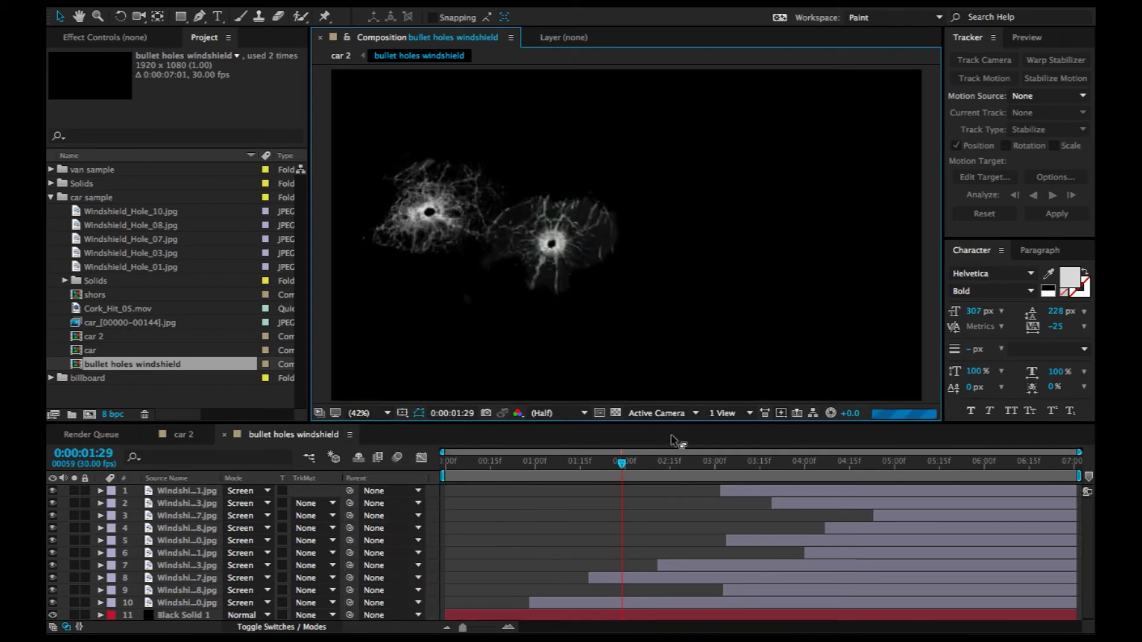
pyautogui.moveTo(623, 468); pyautogui.dragTo(930, 511)
pyautogui.press('Home')
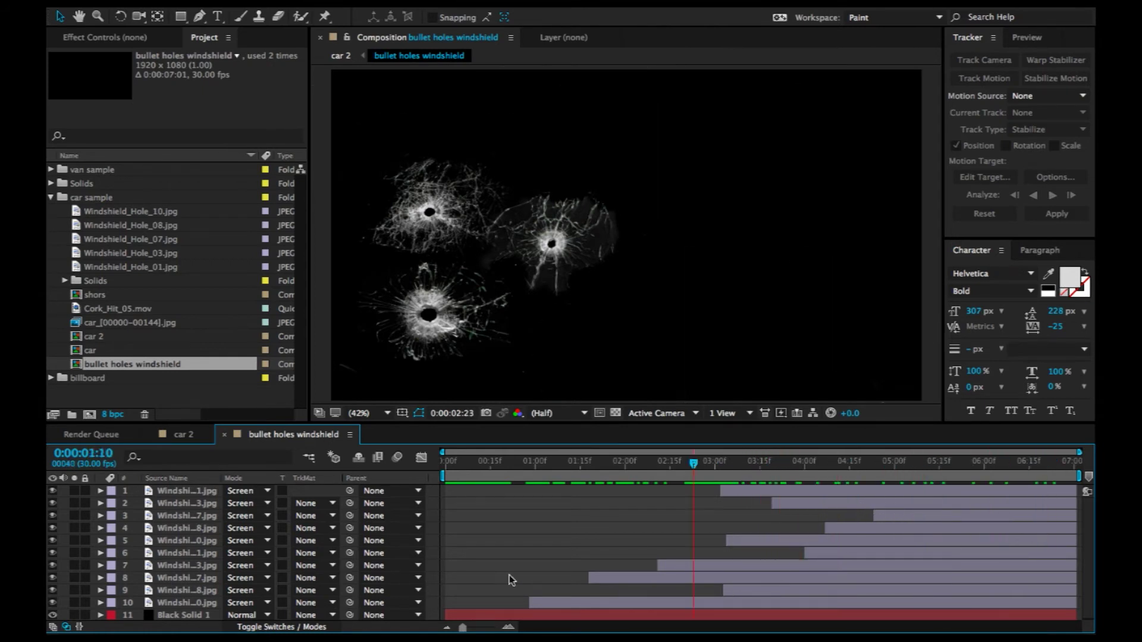
pyautogui.click(225, 434)
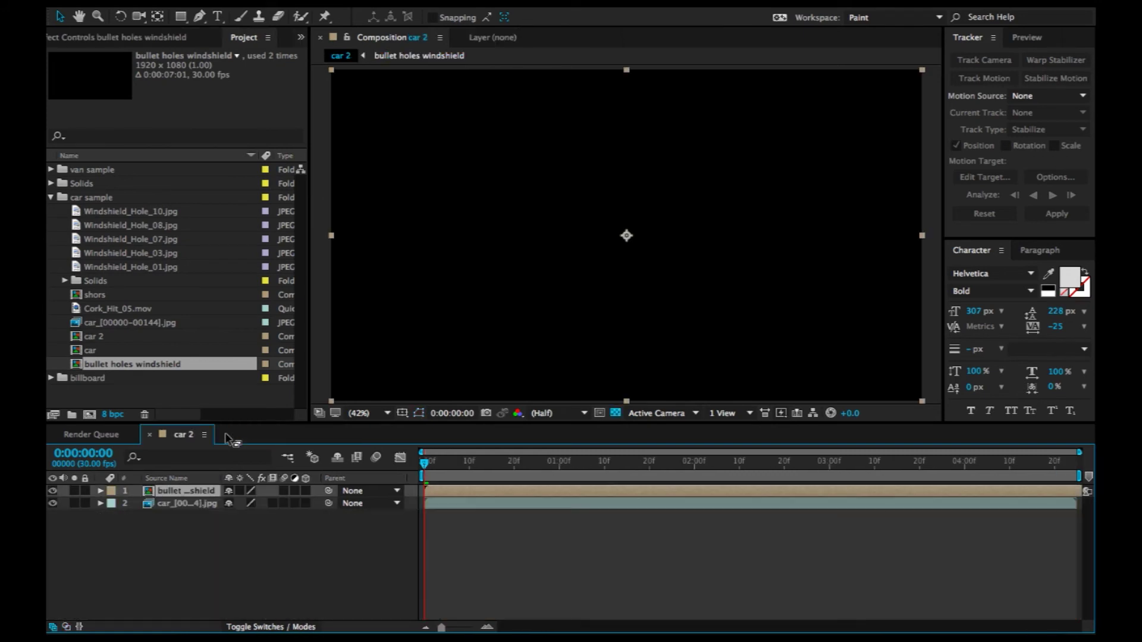
# Paste the corner pin tracking data onto the bullet holes layer at the first frame and set its blending mode to Screen.
pyautogui.moveTo(444, 470); pyautogui.dragTo(453, 471)
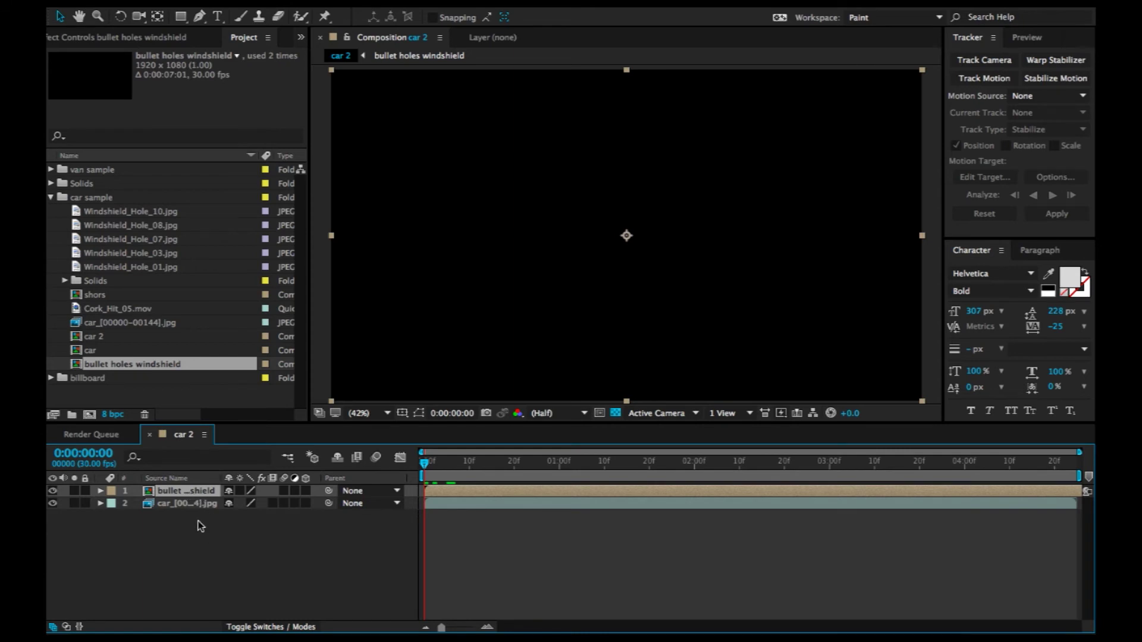
pyautogui.press('super+v')
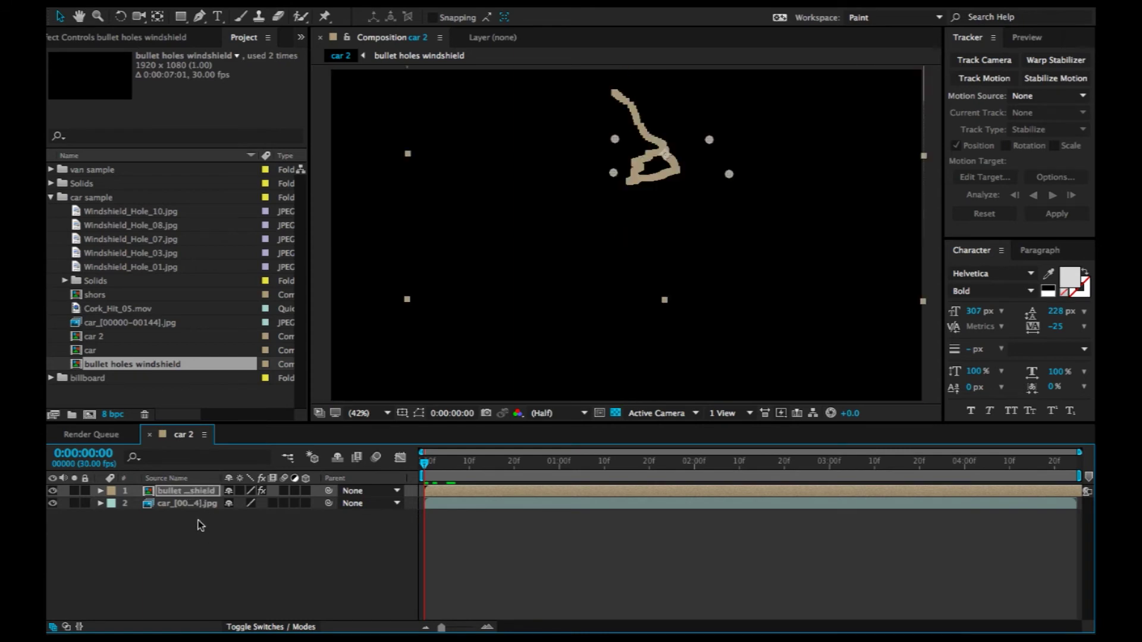
pyautogui.moveTo(428, 465); pyautogui.dragTo(767, 481)
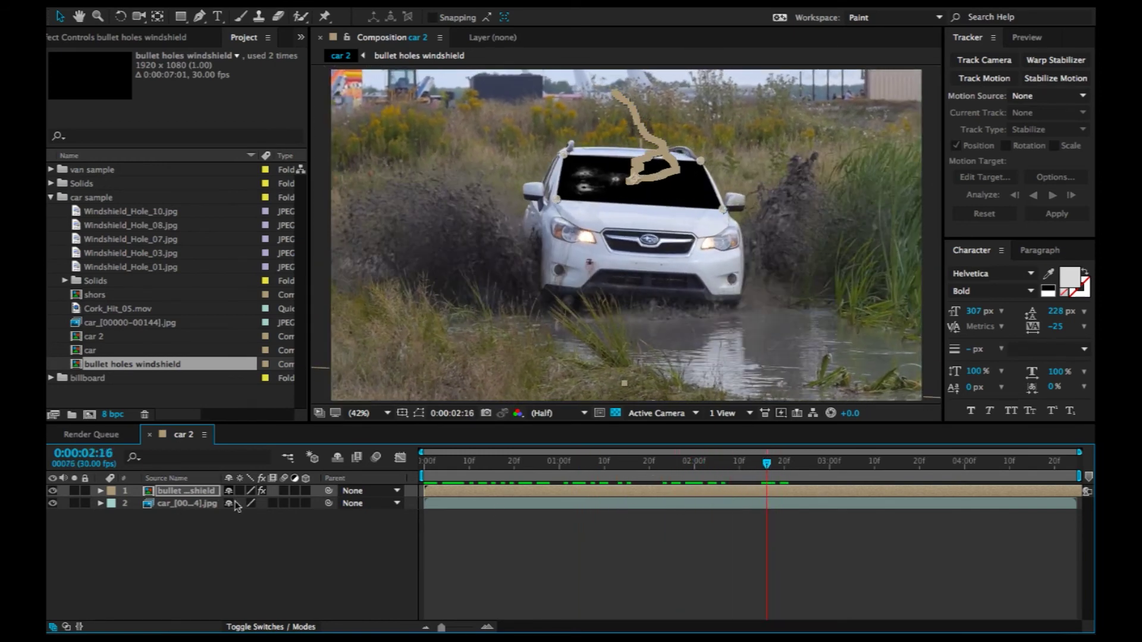
pyautogui.click(272, 623)
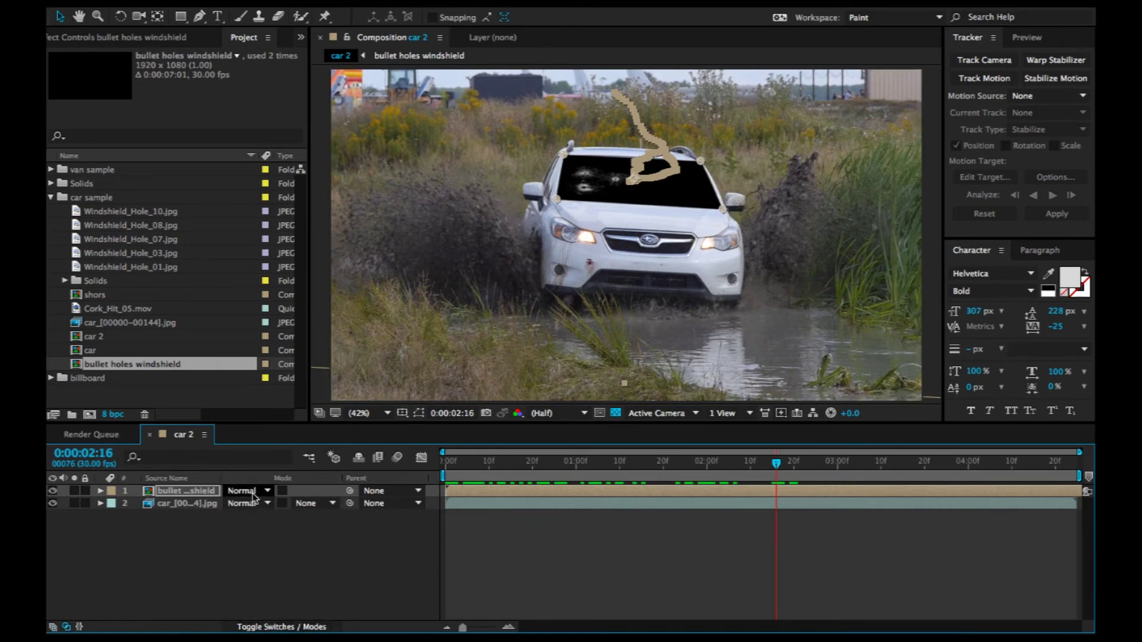
pyautogui.click(261, 489)
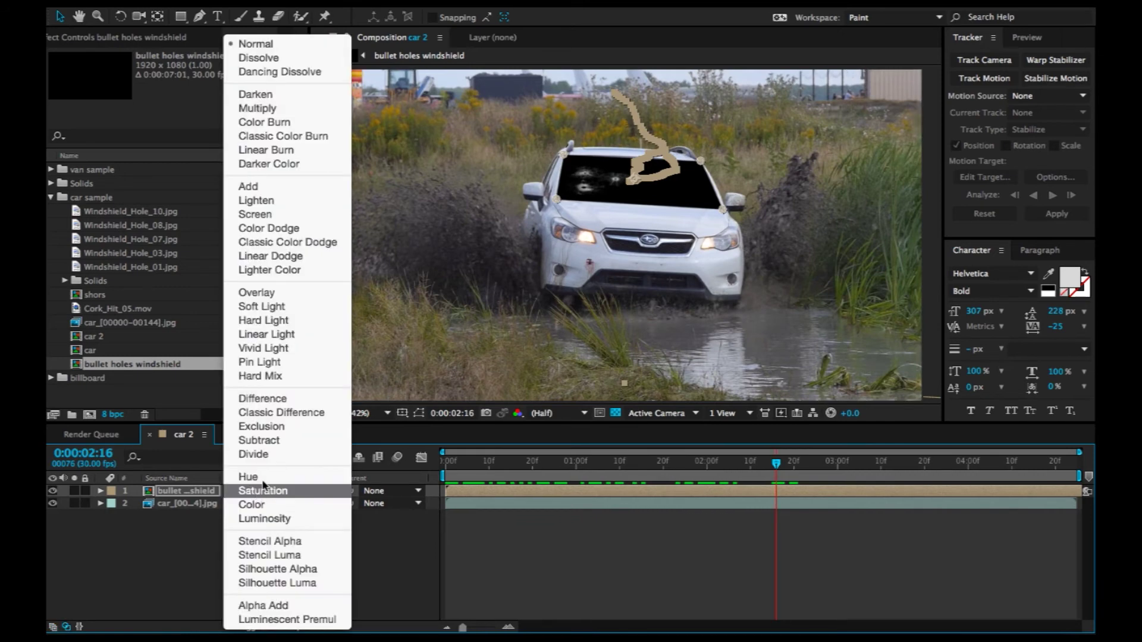
pyautogui.click(256, 214)
# Preview the car 2 composition from the start to check the tracked bullet holes on the windshield.
pyautogui.press('Home')
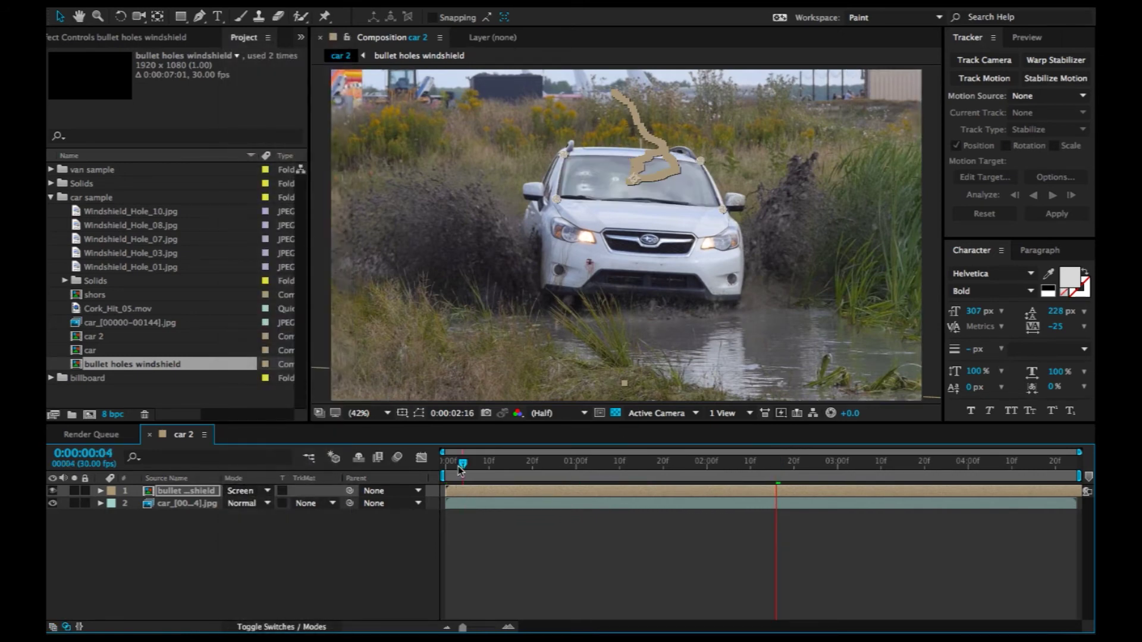
pyautogui.click(383, 568)
pyautogui.press('space')
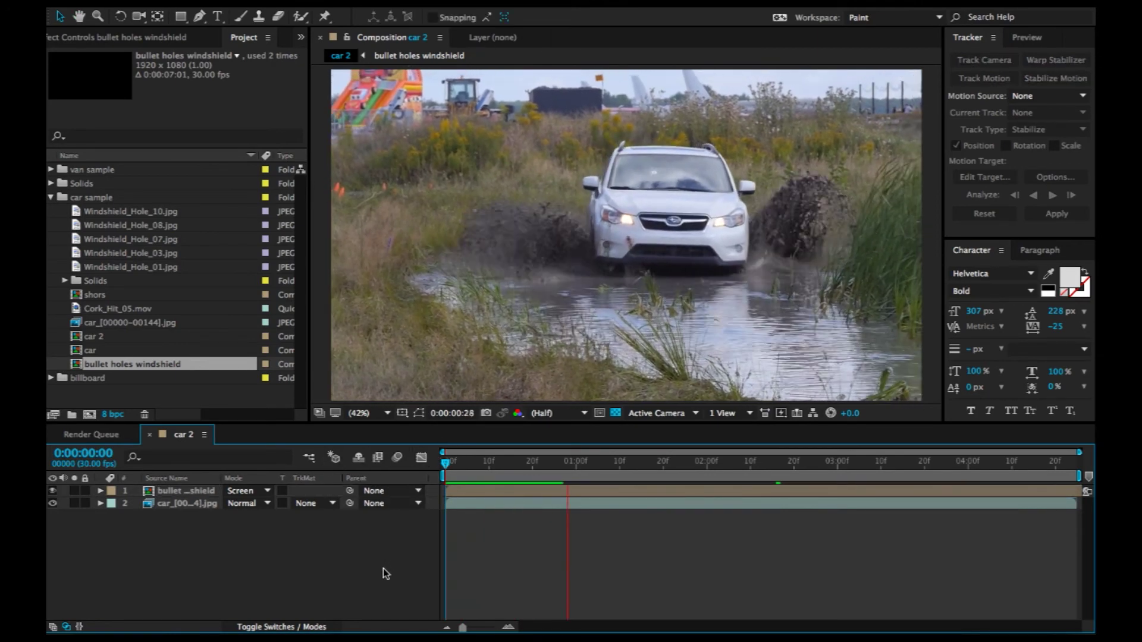
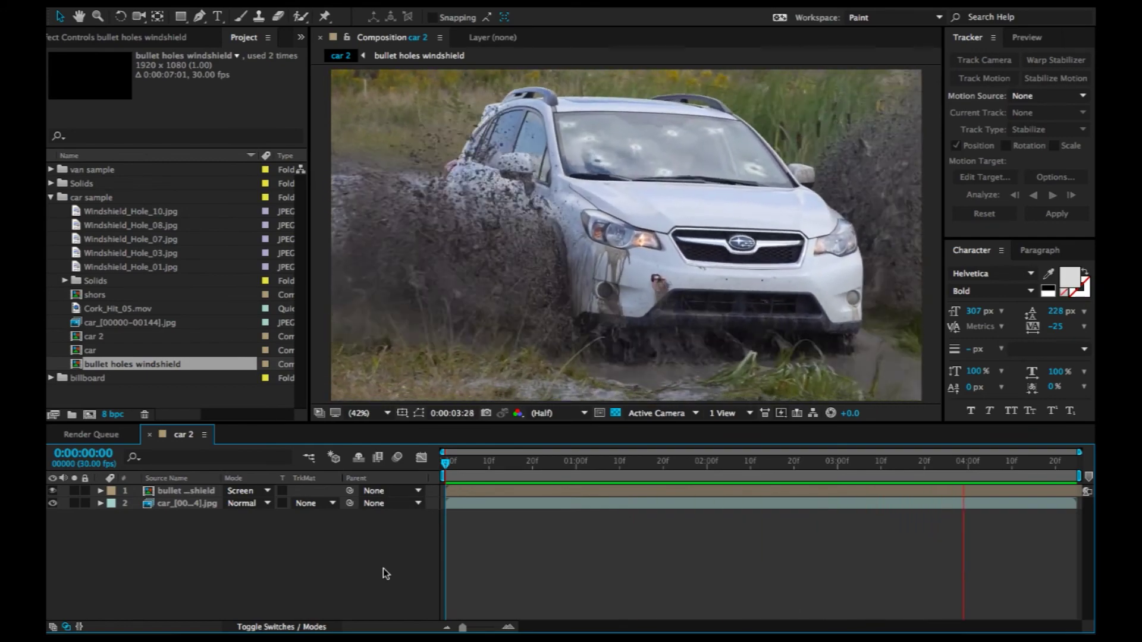
pyautogui.press('space')
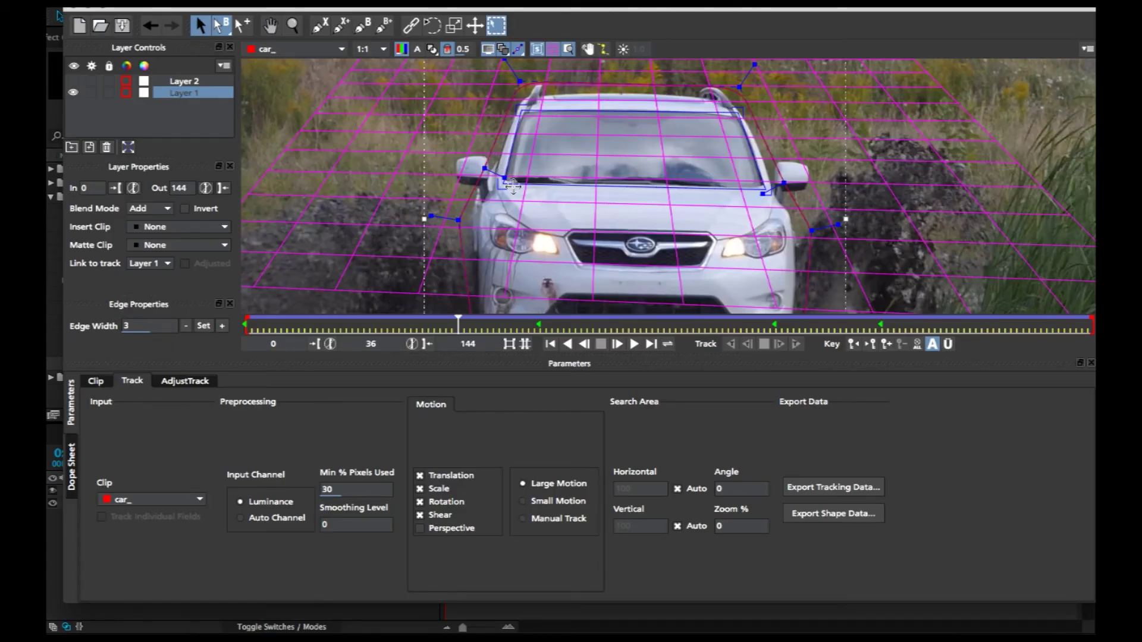
# Return to mocha AE, fit Layer 1's surface corners around the headlight left of the grille, hide the grid, and play the track.
pyautogui.moveTo(513, 185); pyautogui.dragTo(568, 257)
pyautogui.moveTo(736, 113); pyautogui.dragTo(567, 235)
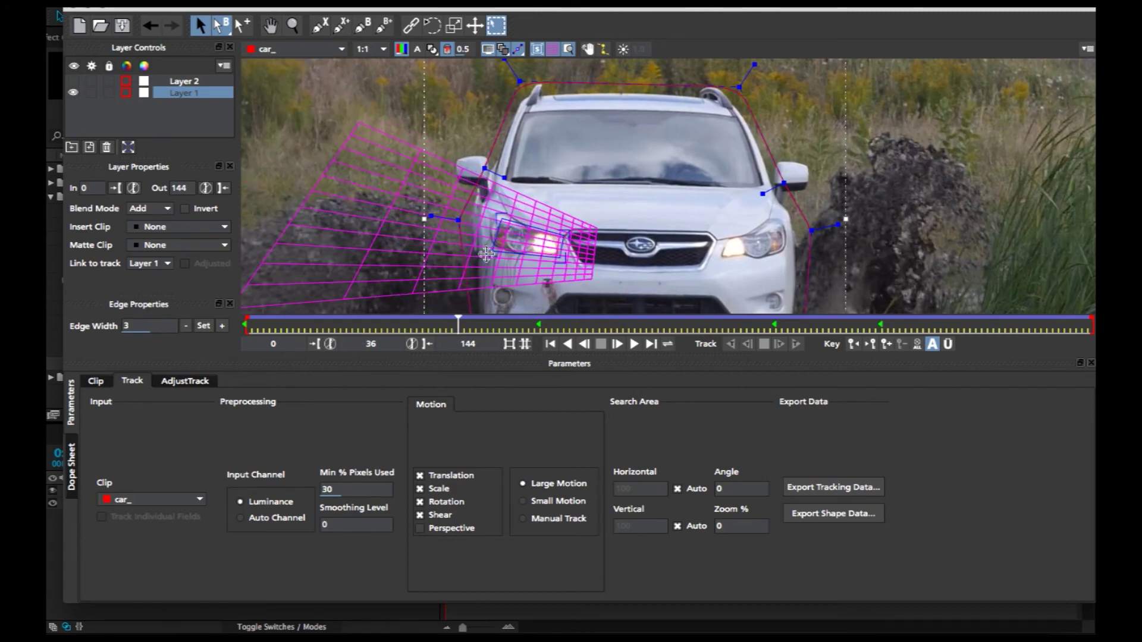
pyautogui.click(553, 51)
pyautogui.moveTo(564, 237); pyautogui.dragTo(563, 262)
pyautogui.moveTo(487, 256); pyautogui.dragTo(491, 255)
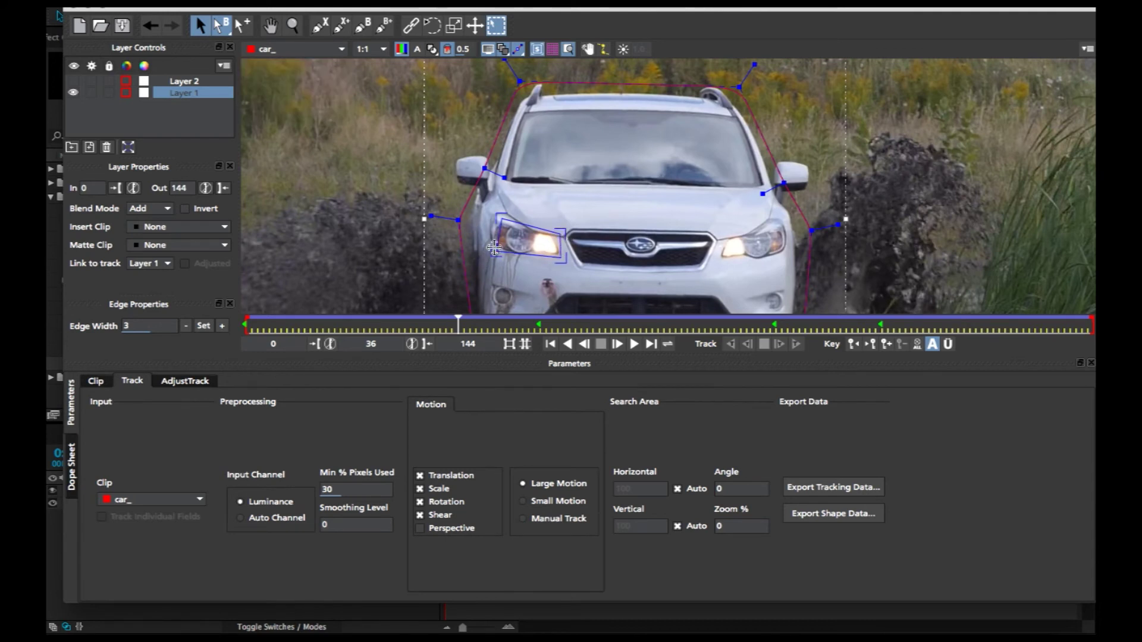
pyautogui.click(568, 345)
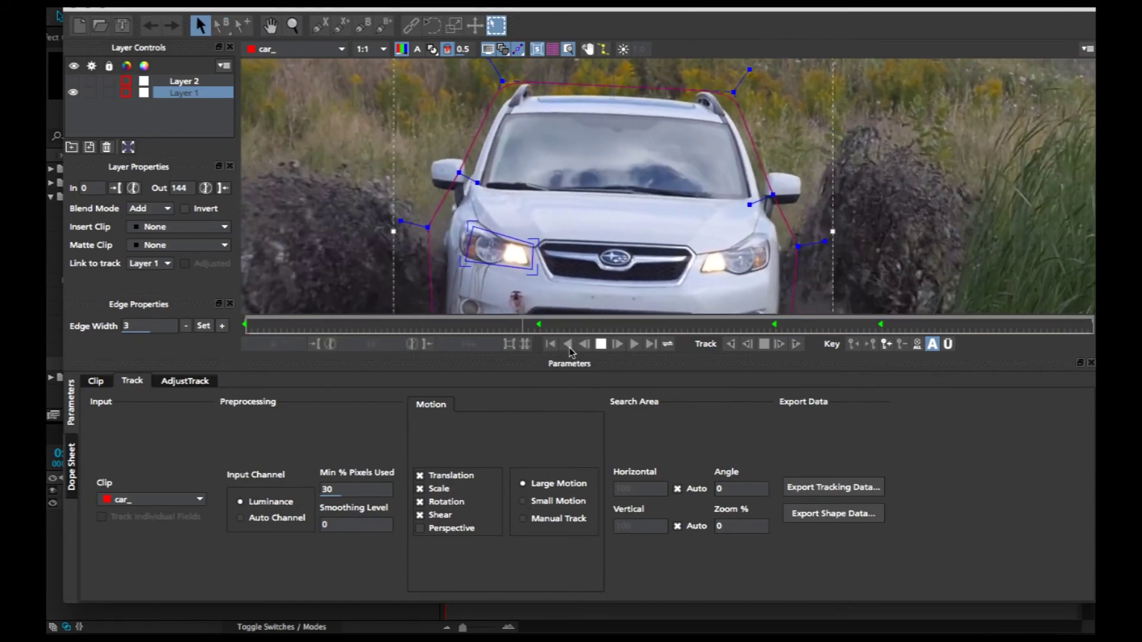
# Copy Layer 1's tracking data to the clipboard as After Effects Transform Data with position, scale and rotation.
pyautogui.click(833, 487)
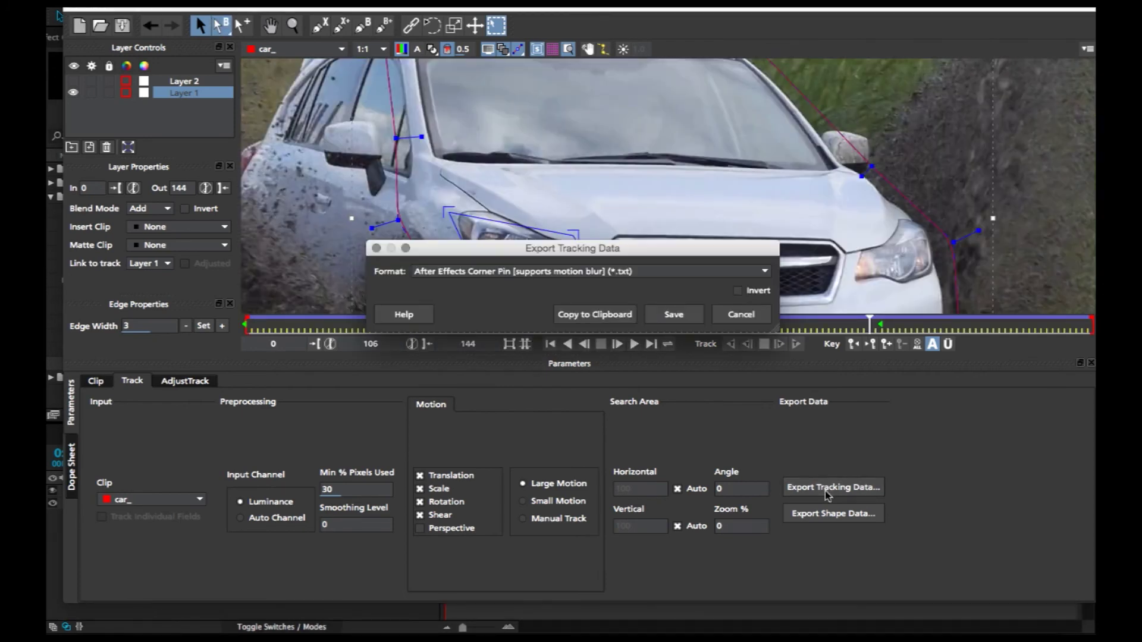
pyautogui.click(469, 272)
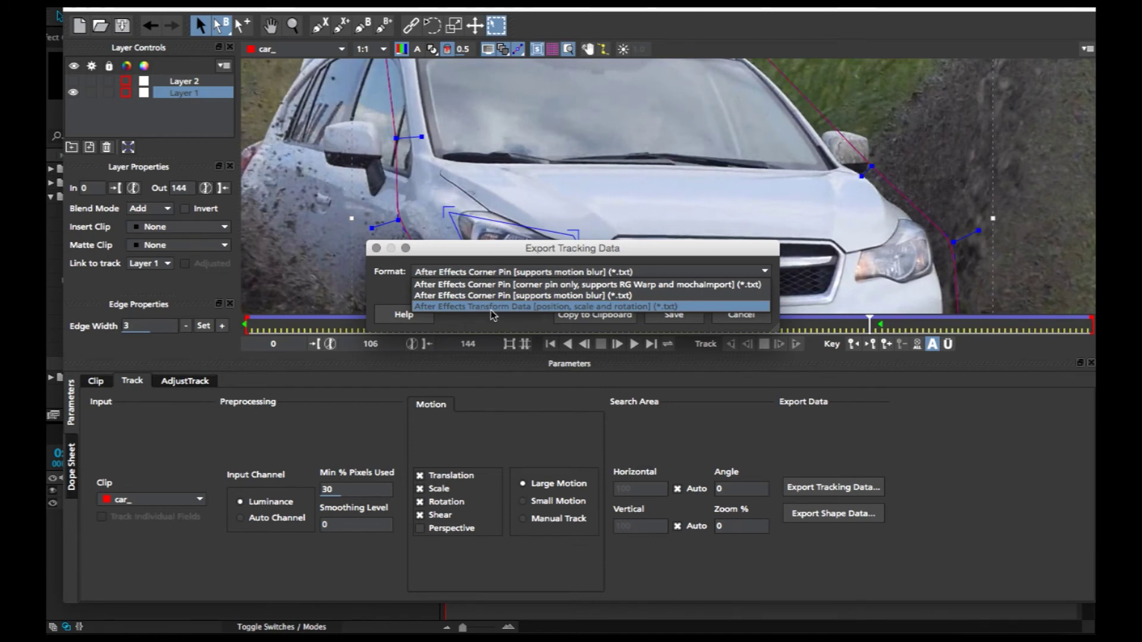
pyautogui.click(523, 308)
pyautogui.click(572, 317)
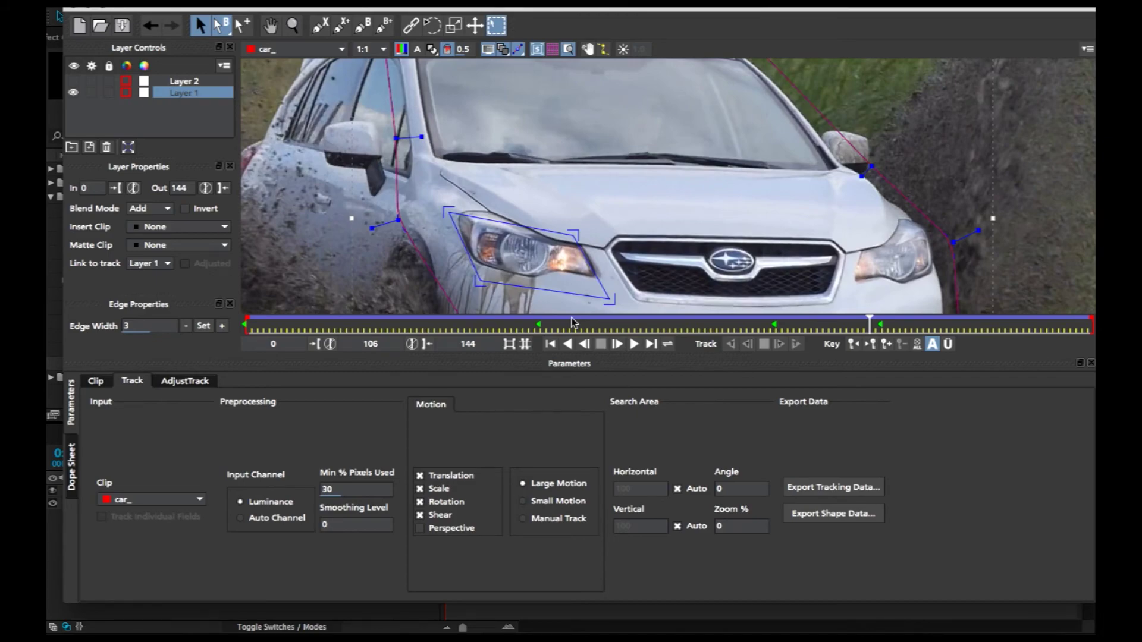
# Switch to After Effects, add a null object to the car 2 composition, and paste the tracking data onto it at the first frame.
pyautogui.press('super+Tab')
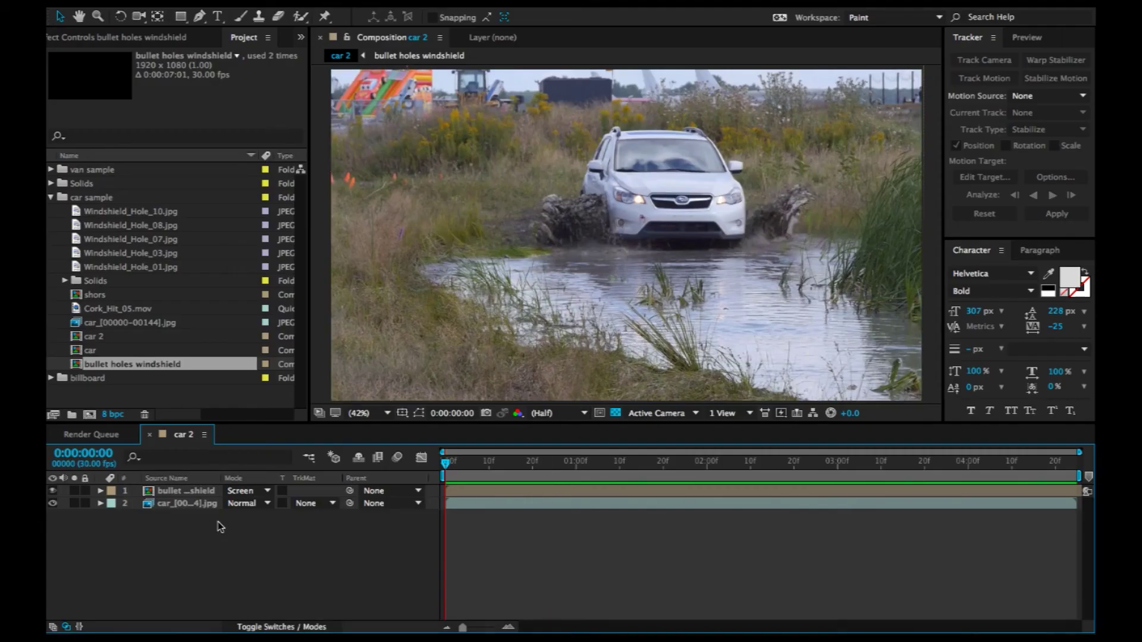
pyautogui.rightClick(219, 527)
pyautogui.moveTo(243, 502)
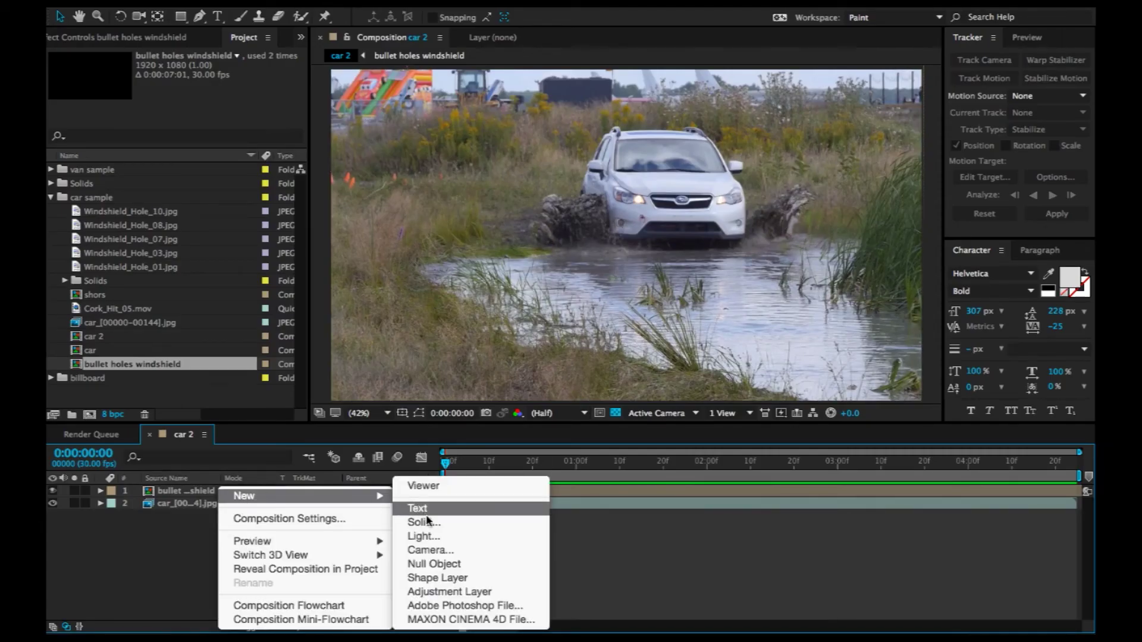
pyautogui.click(436, 566)
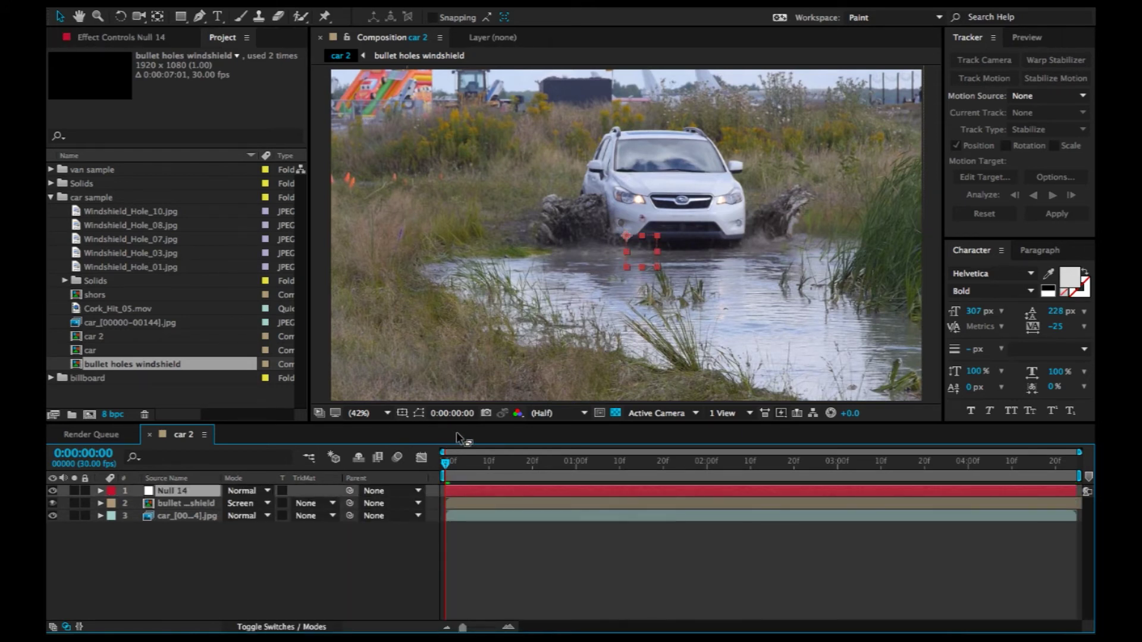
pyautogui.press('super+v')
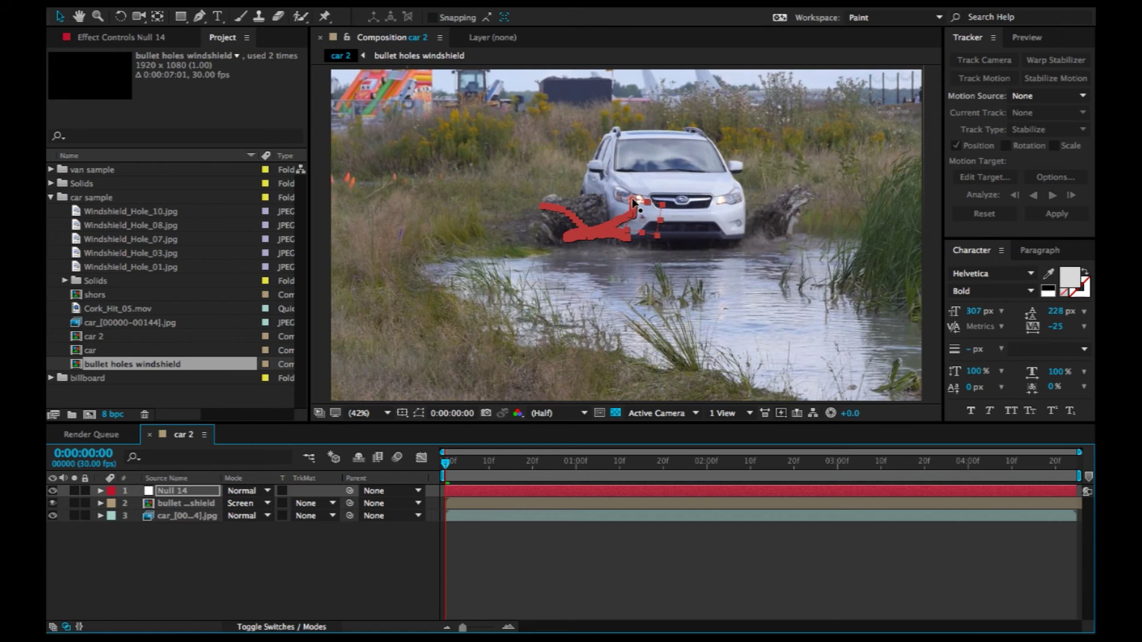
# Rename the tracked null layer as light 01.
pyautogui.click(219, 590)
pyautogui.click(165, 491)
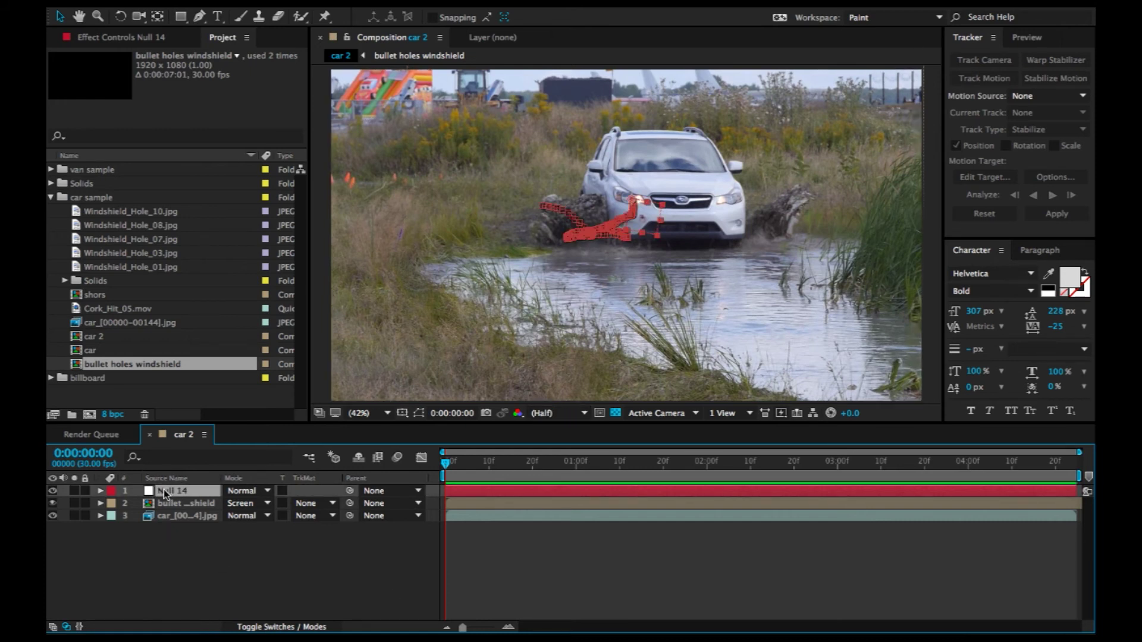
pyautogui.press('Return')
pyautogui.write('l')
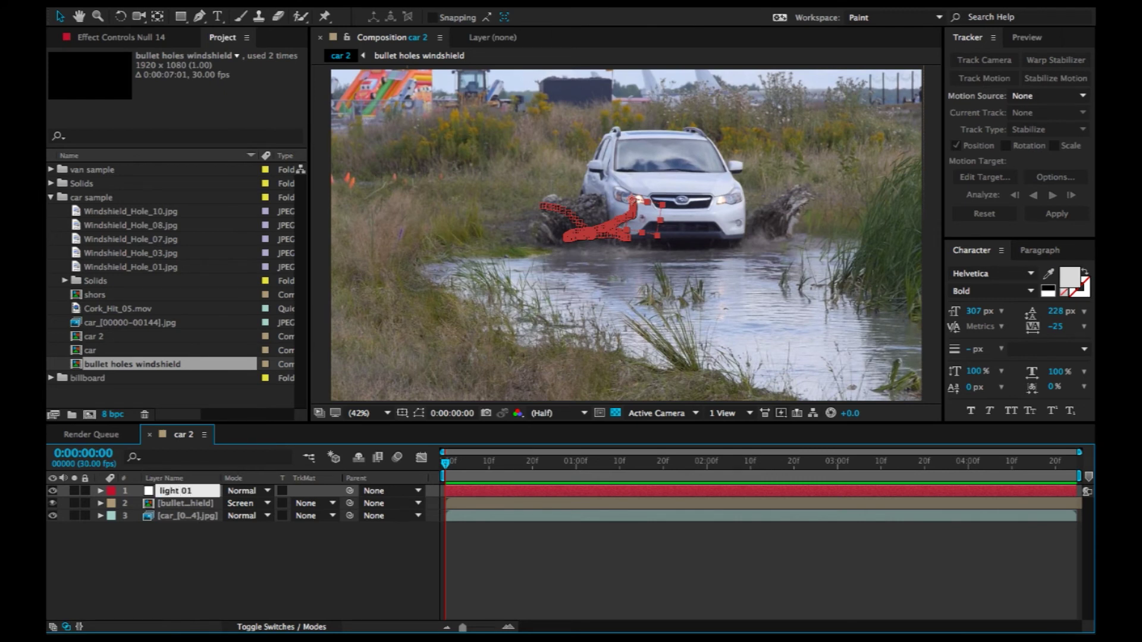
pyautogui.write('ight 01')
pyautogui.press('Return')
# Add a second null object to the car 2 composition and name it light 02.
pyautogui.rightClick(194, 572)
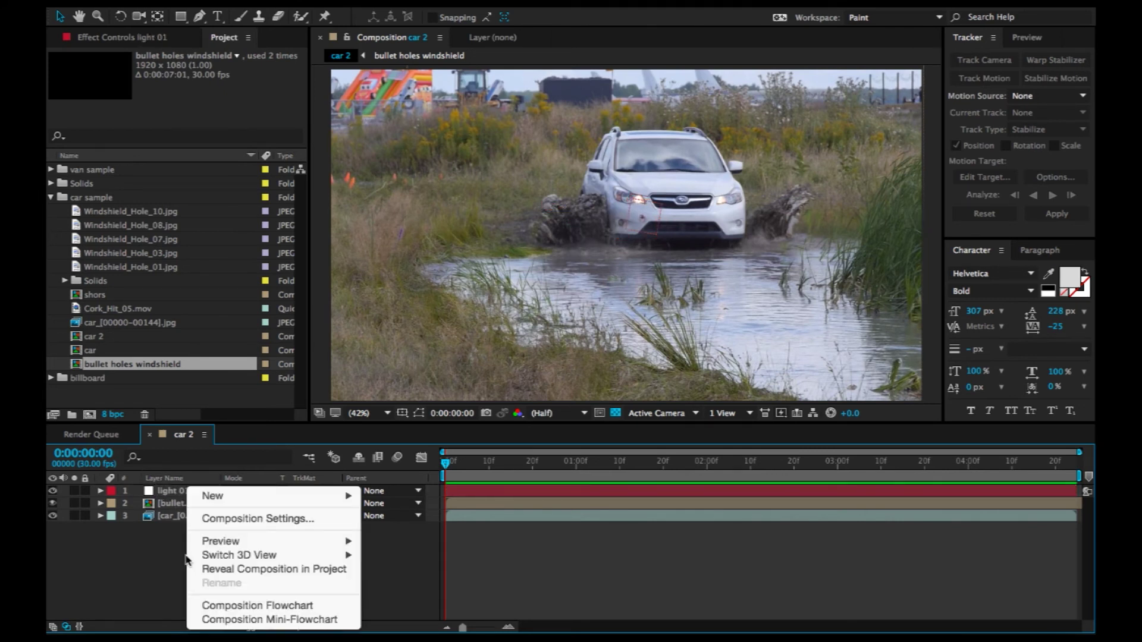
pyautogui.moveTo(333, 495)
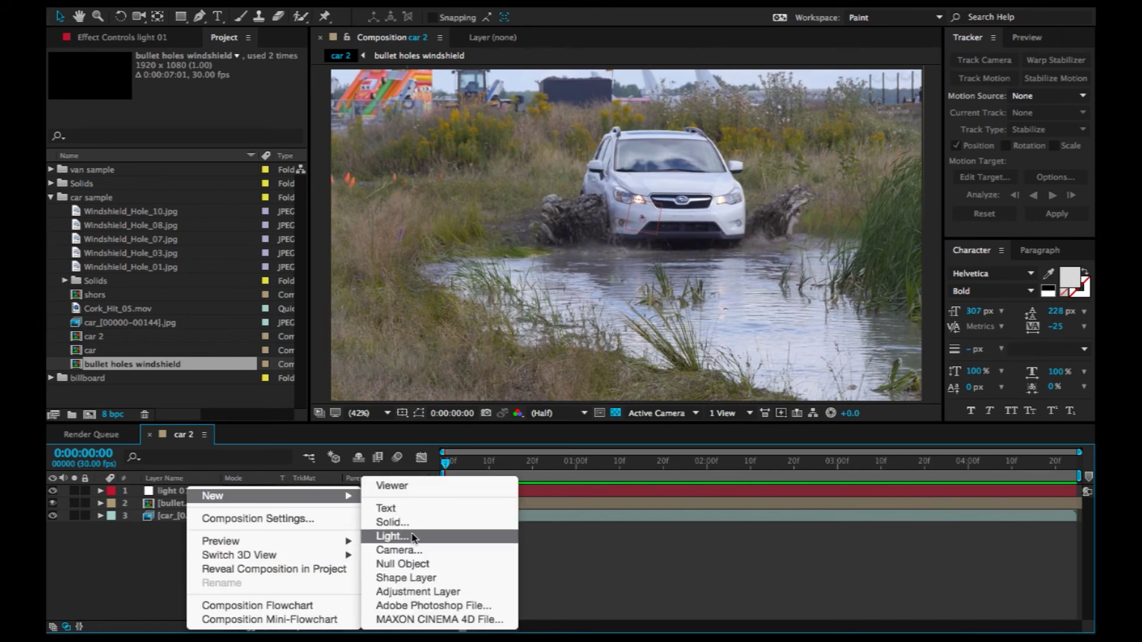
pyautogui.click(424, 563)
pyautogui.press('Return')
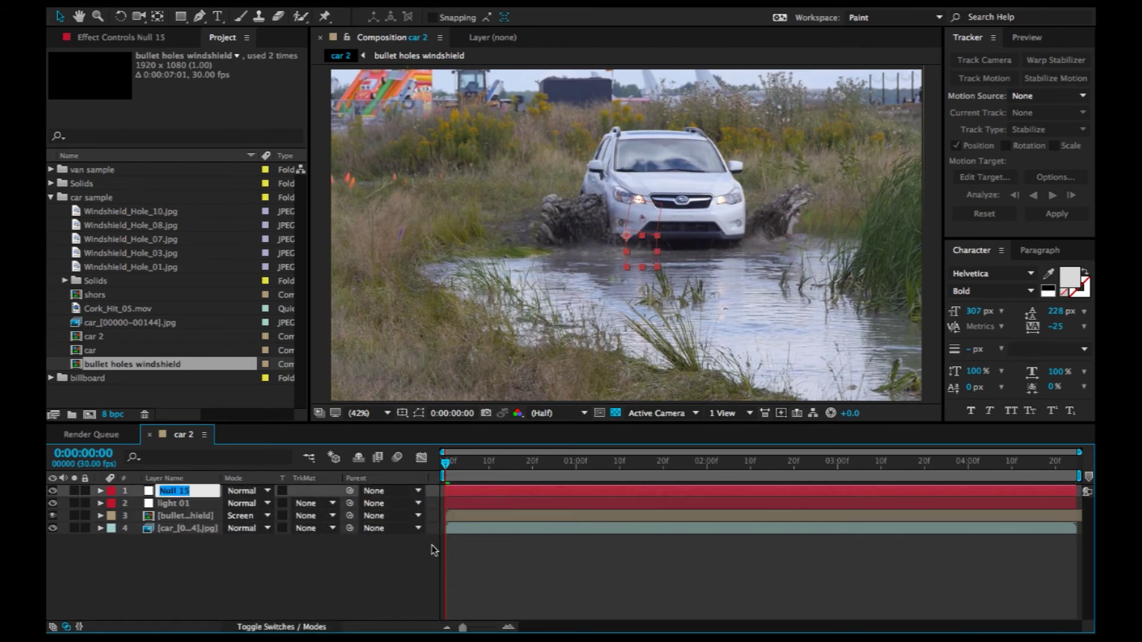
pyautogui.write('light 02')
pyautogui.press('Return')
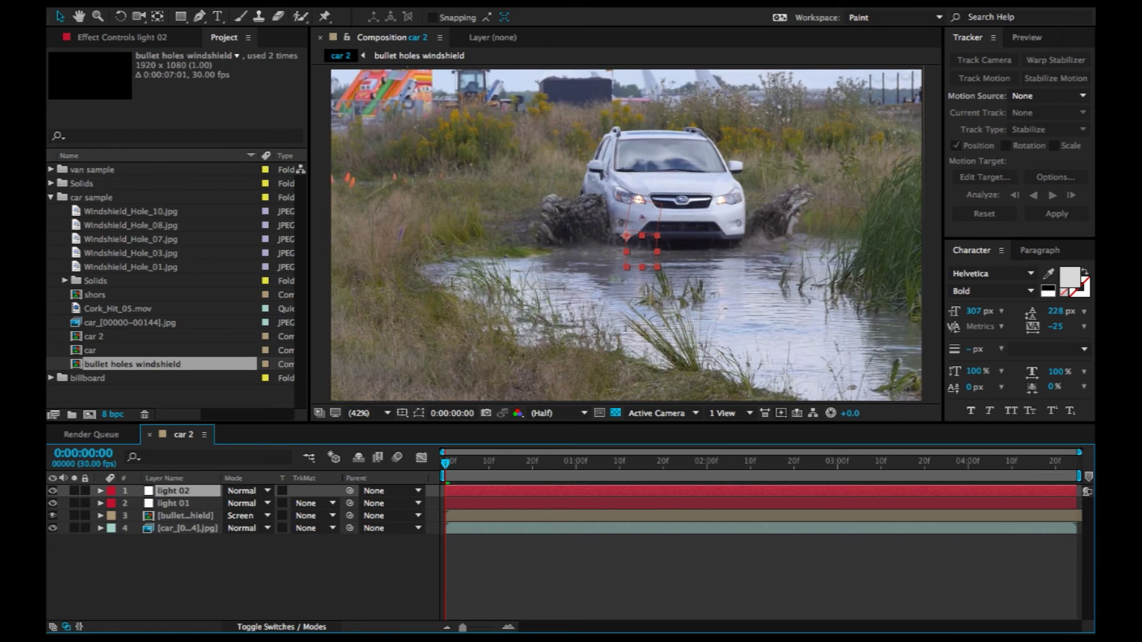
pyautogui.click(300, 577)
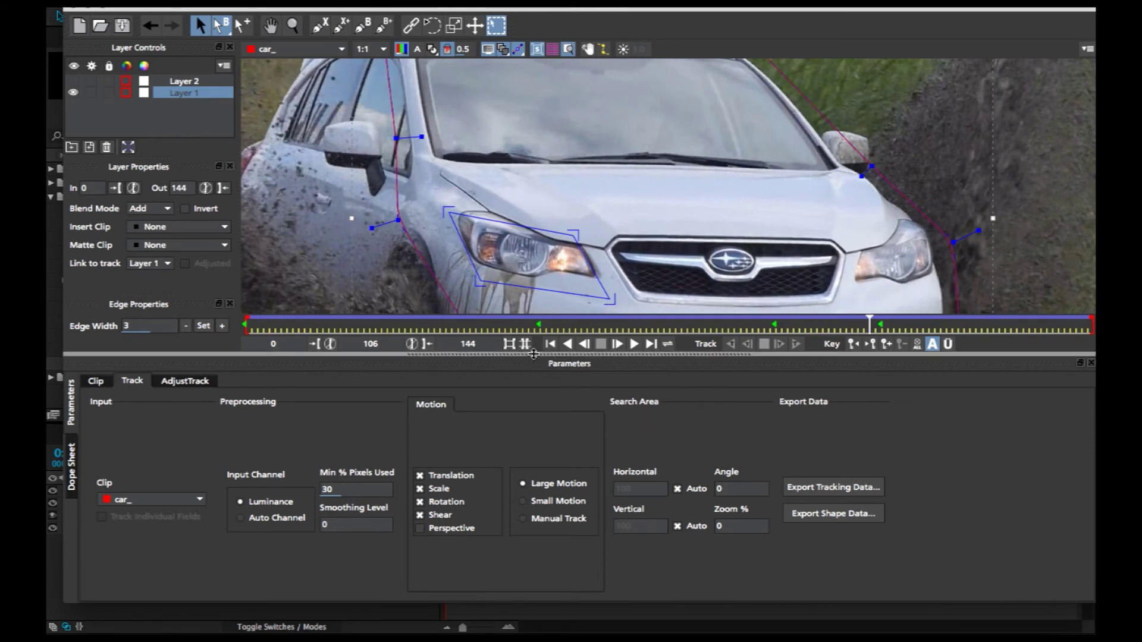
# Return to mocha AE, refit Layer 1's surface corners around the headlight right of the grille, and play the track to check it.
pyautogui.click(709, 328)
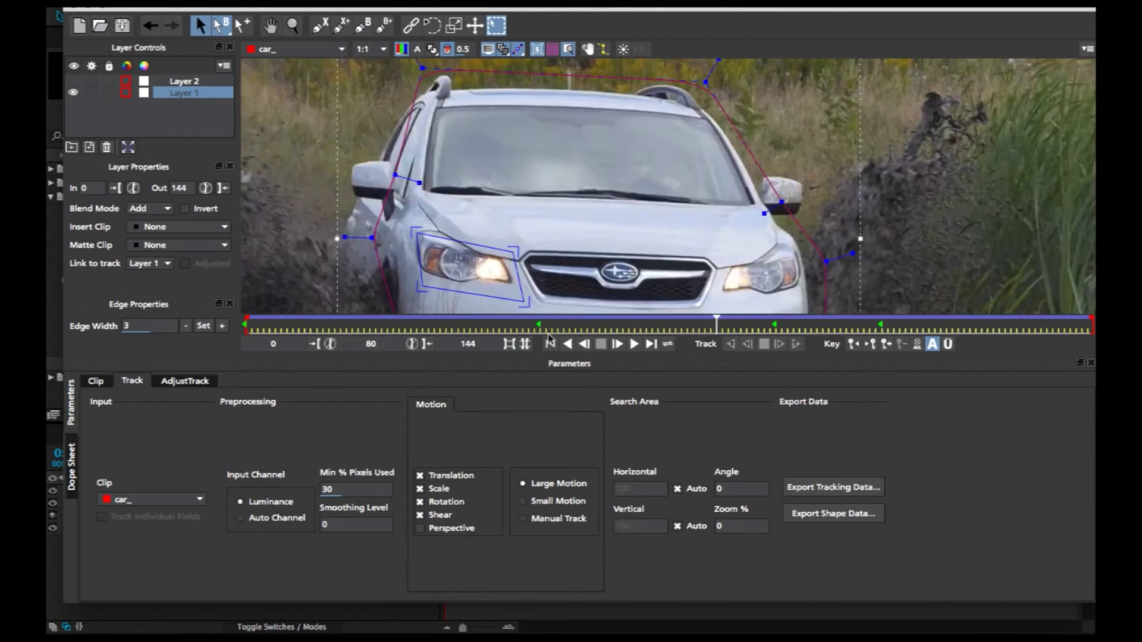
pyautogui.moveTo(713, 329); pyautogui.dragTo(618, 329)
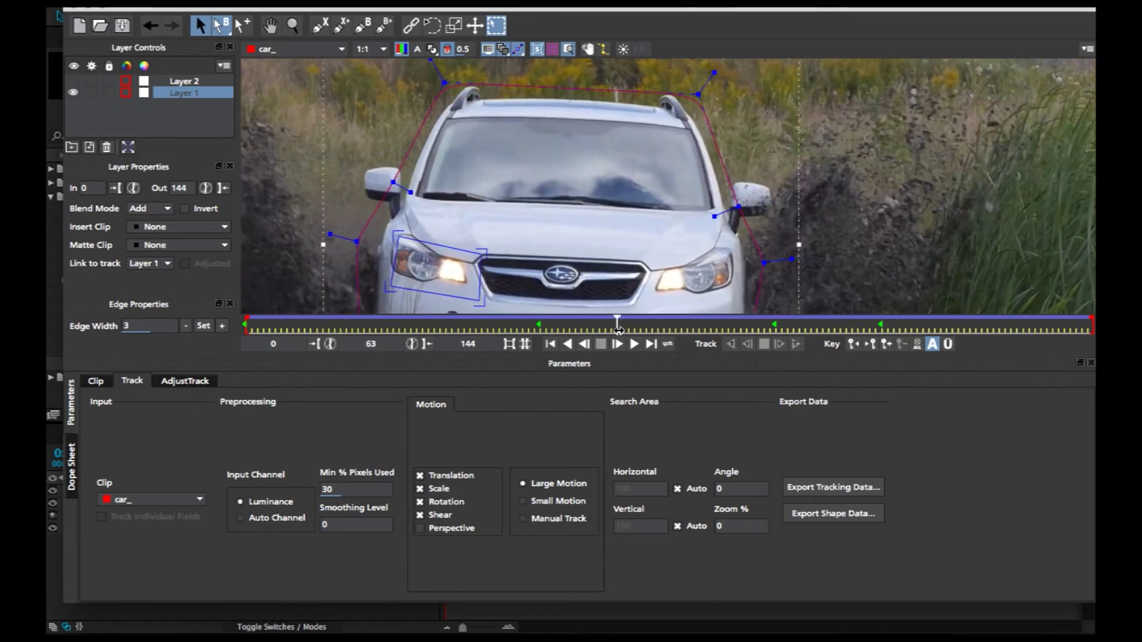
pyautogui.moveTo(477, 300); pyautogui.dragTo(616, 286)
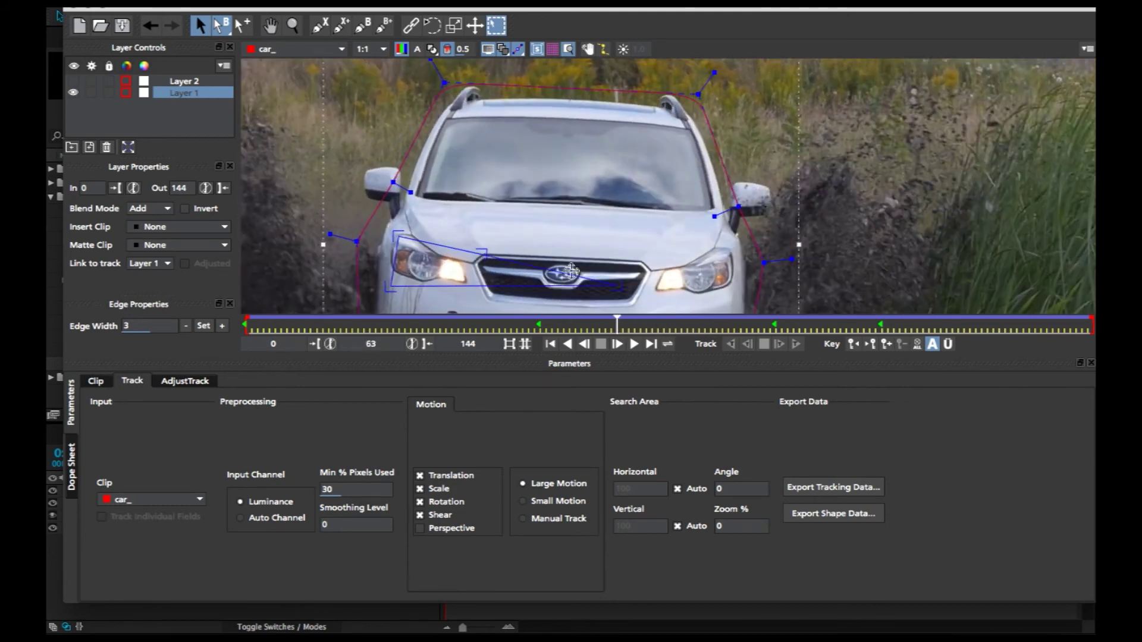
pyautogui.moveTo(474, 256); pyautogui.dragTo(637, 243)
pyautogui.moveTo(574, 287); pyautogui.dragTo(572, 298)
pyautogui.moveTo(391, 278); pyautogui.dragTo(584, 286)
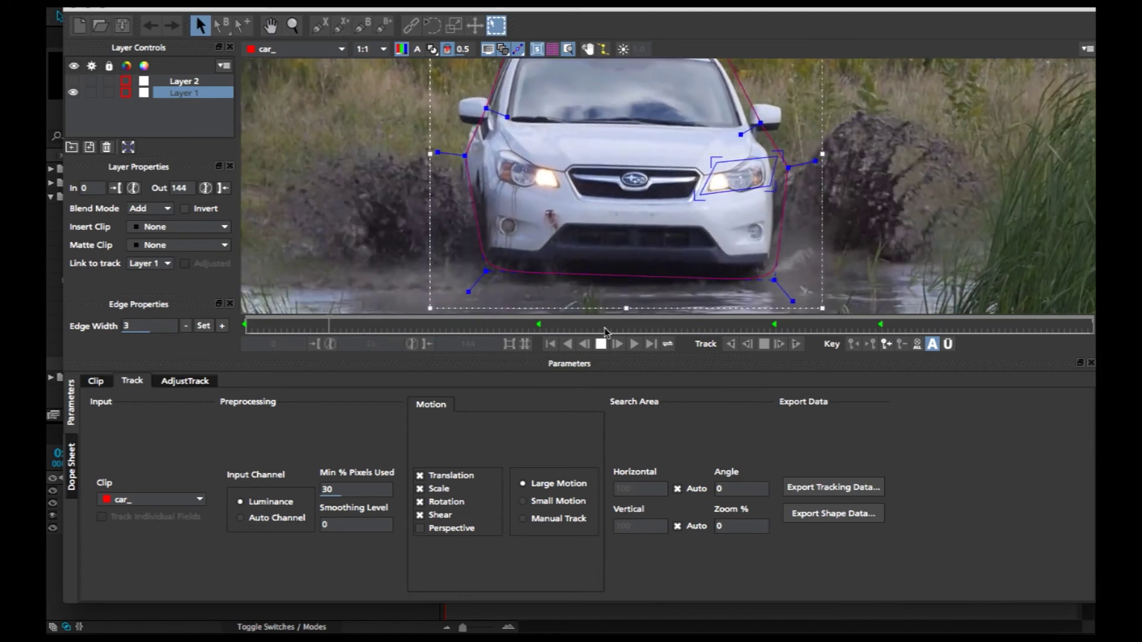
pyautogui.click(603, 345)
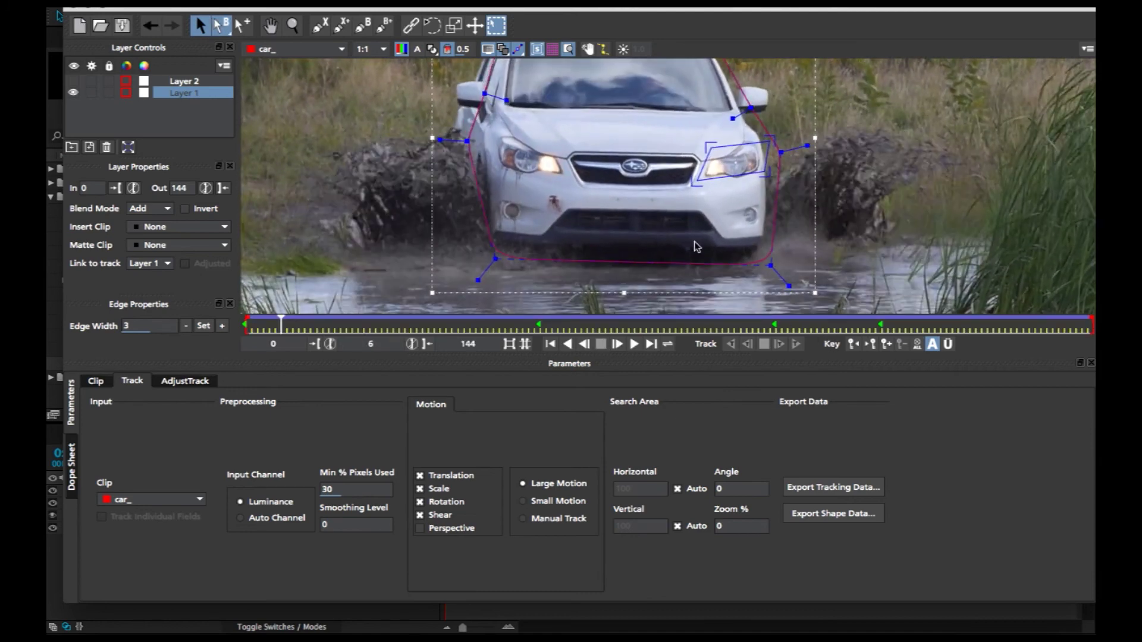
# Copy the new tracking data as After Effects Transform Data, paste it onto the light 02 null in After Effects, and preview the composition.
pyautogui.click(832, 491)
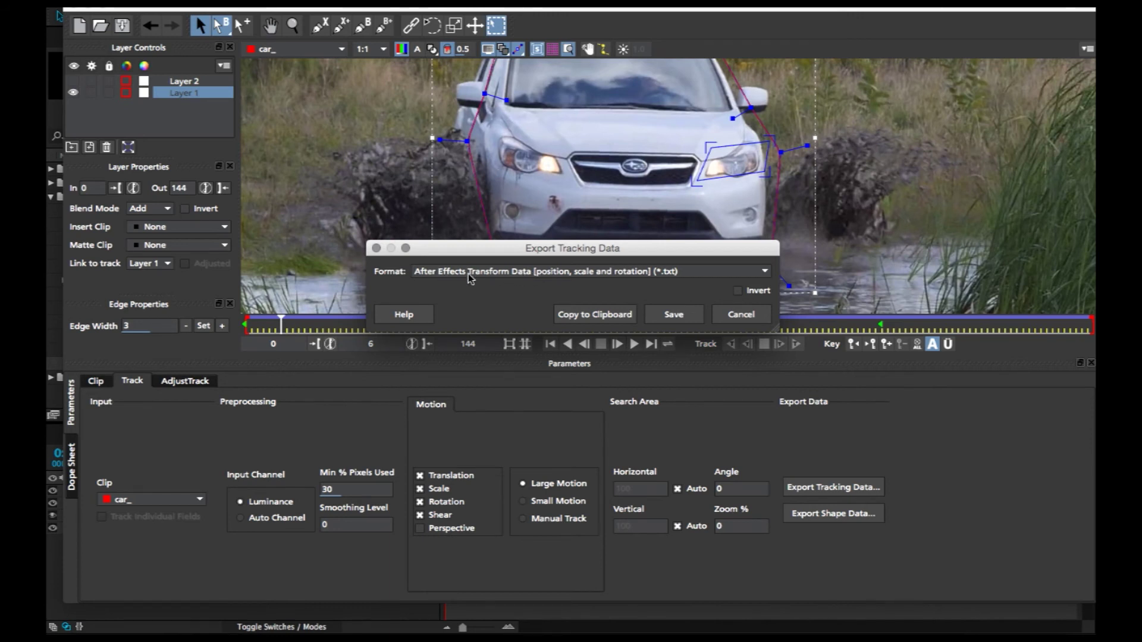
pyautogui.click(585, 322)
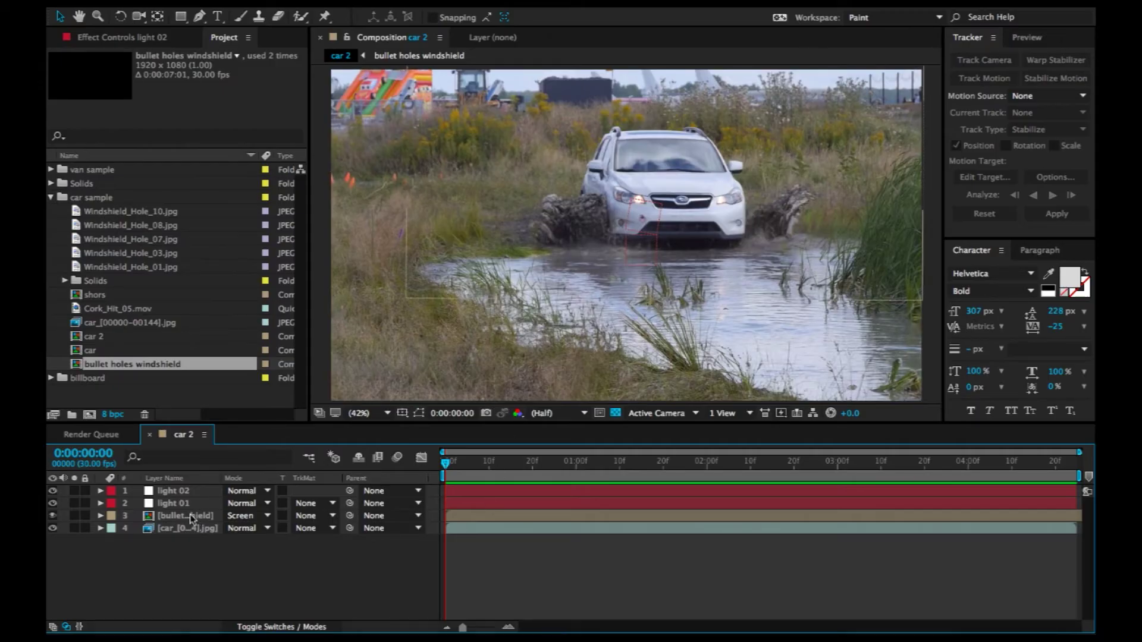
pyautogui.click(180, 491)
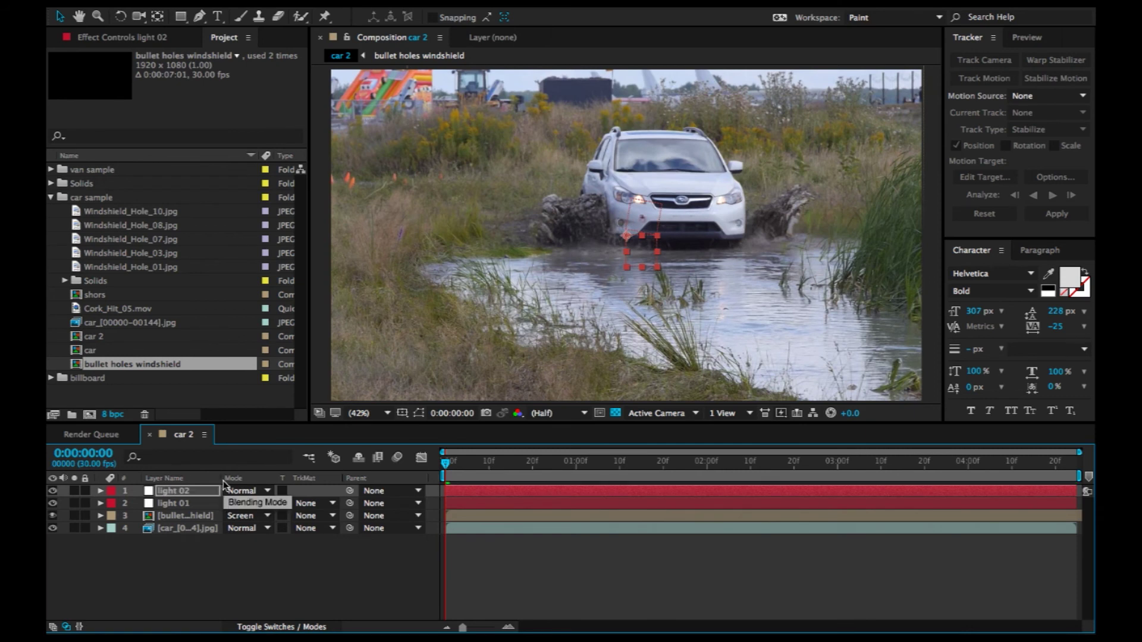
pyautogui.click(285, 553)
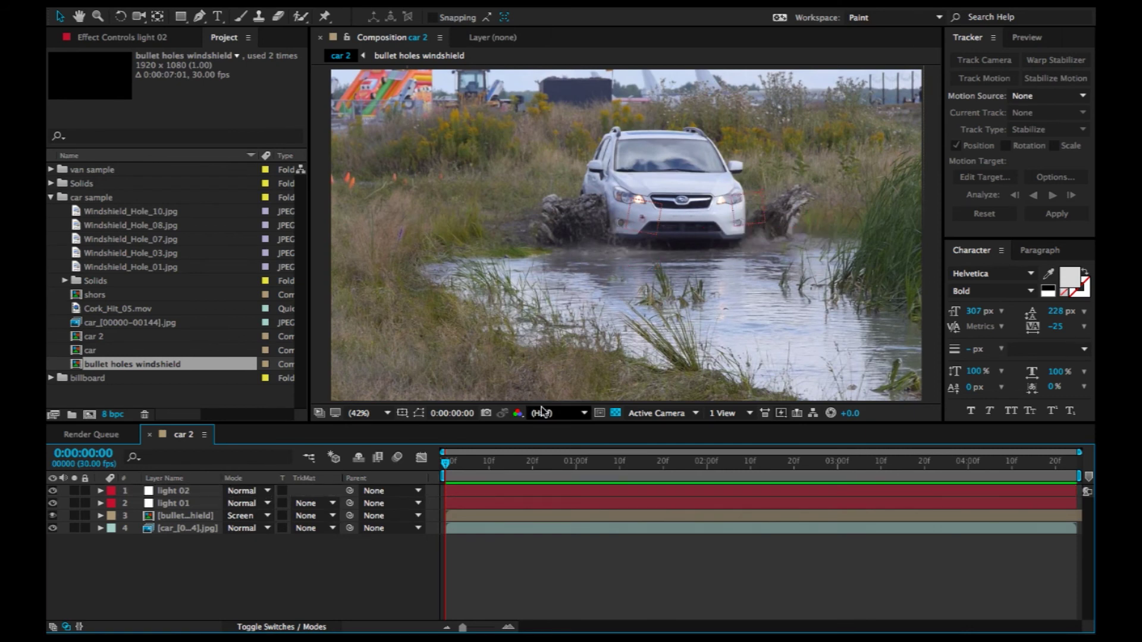
pyautogui.press('space')
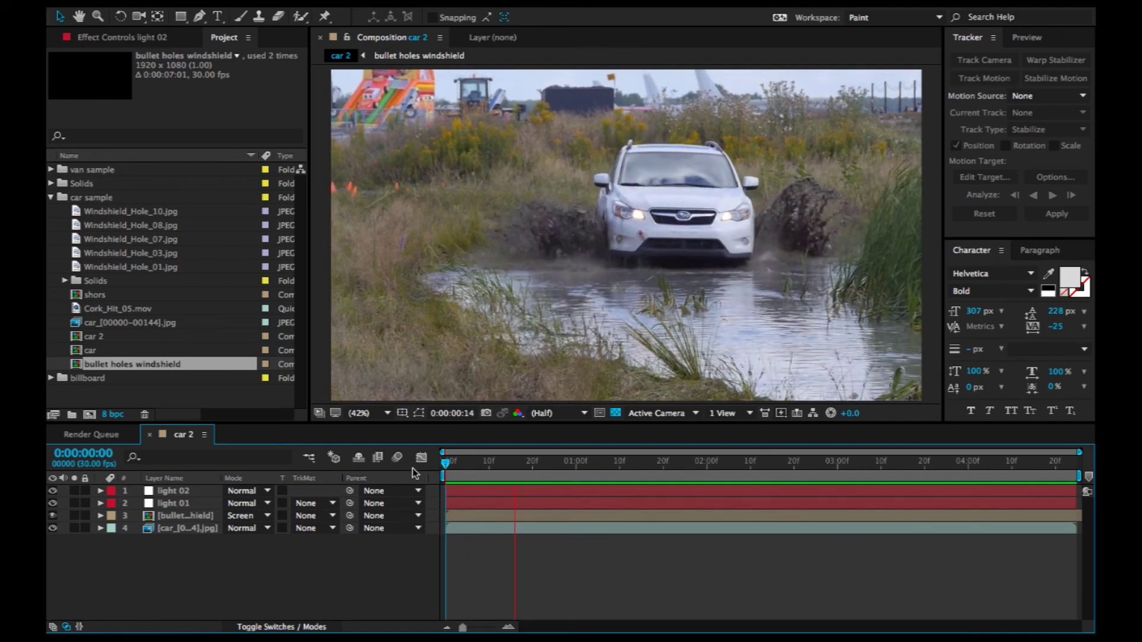
pyautogui.moveTo(475, 463); pyautogui.dragTo(328, 474)
# Add a black 1920 x 1080 px solid named optical above the light nulls.
pyautogui.rightClick(210, 577)
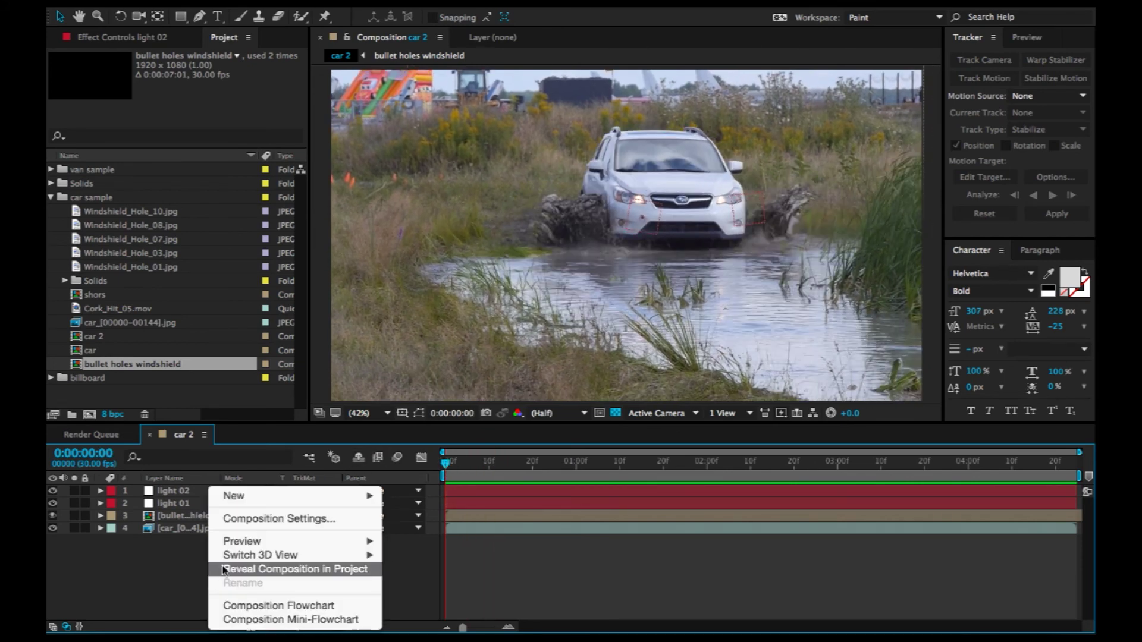
pyautogui.moveTo(249, 503)
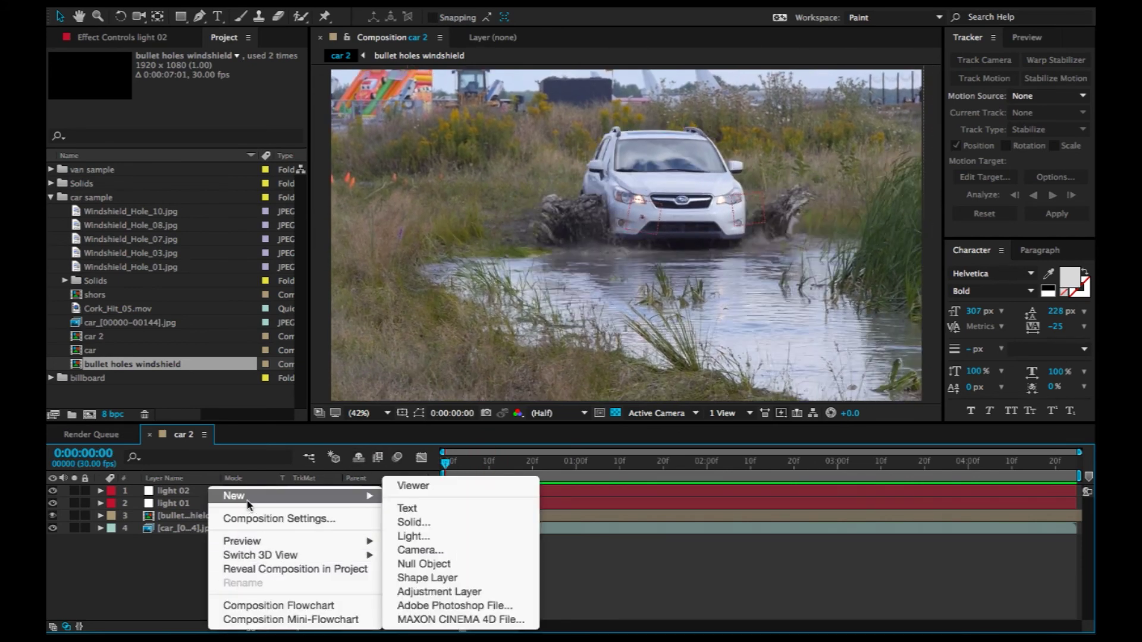
pyautogui.click(434, 523)
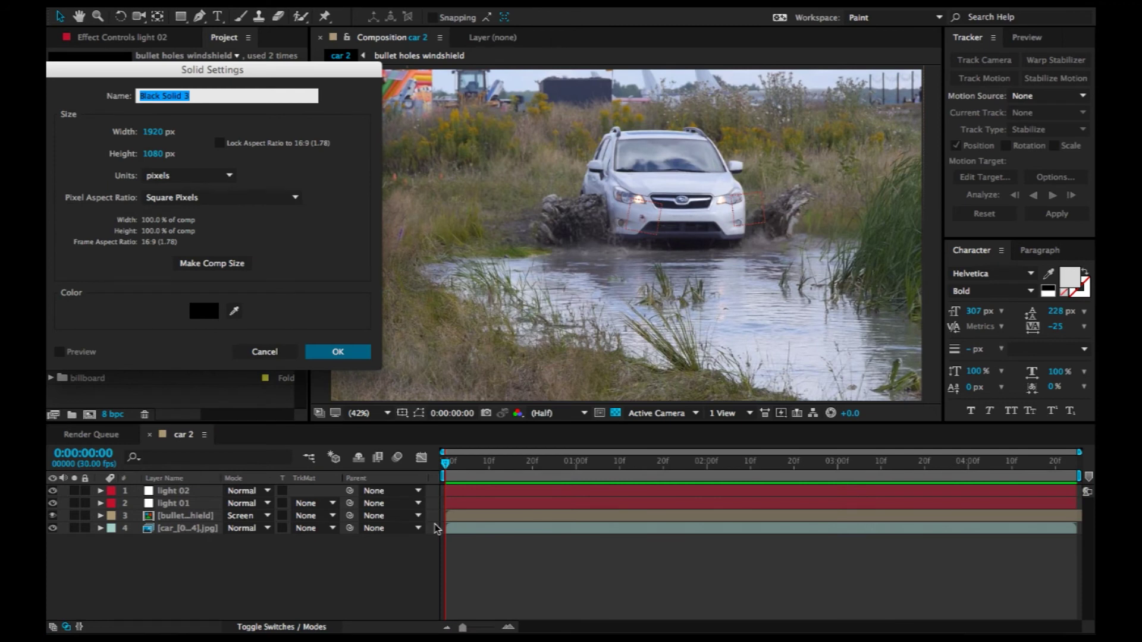
pyautogui.write('optical')
pyautogui.press('Return')
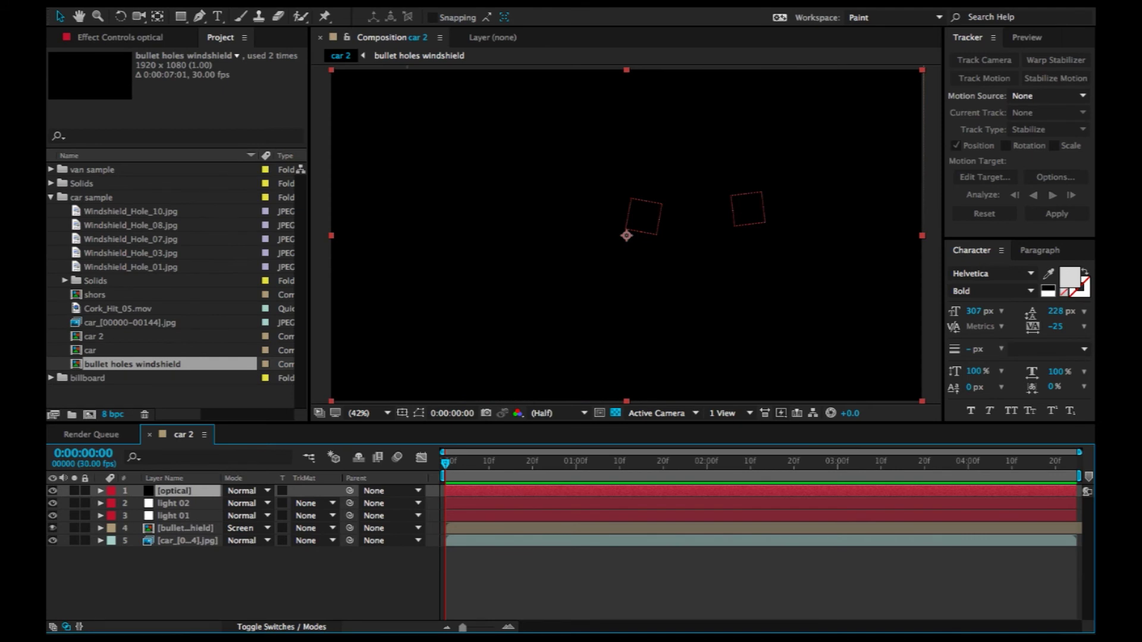
# Find the Optical Flares effect and apply it to the optical solid.
pyautogui.hotkey('ctrl', 'space')
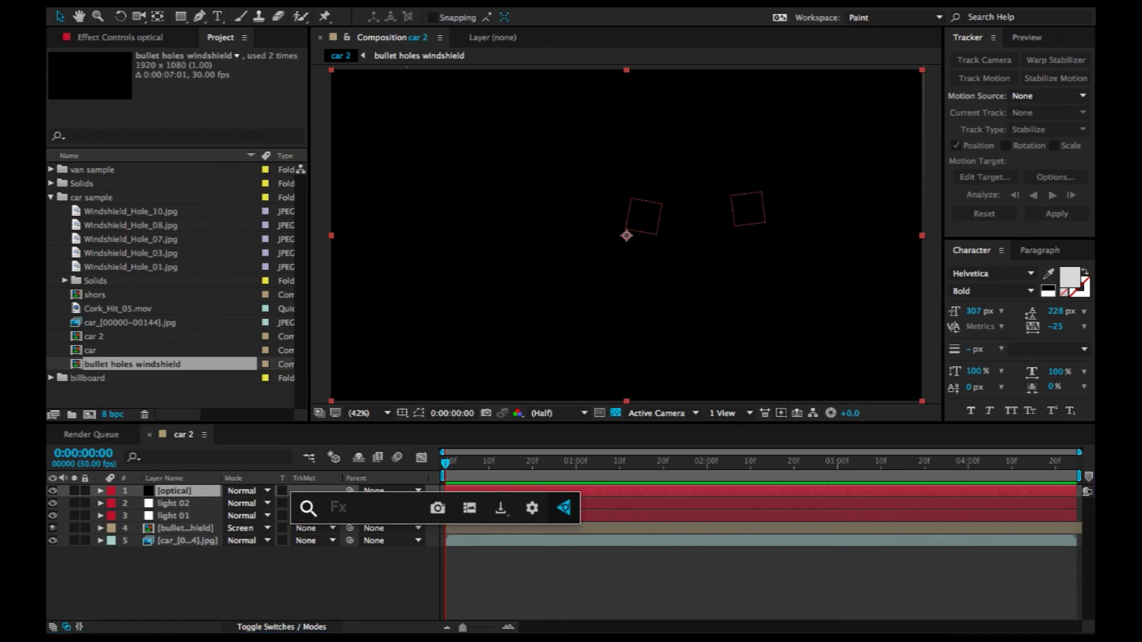
pyautogui.write('optifl')
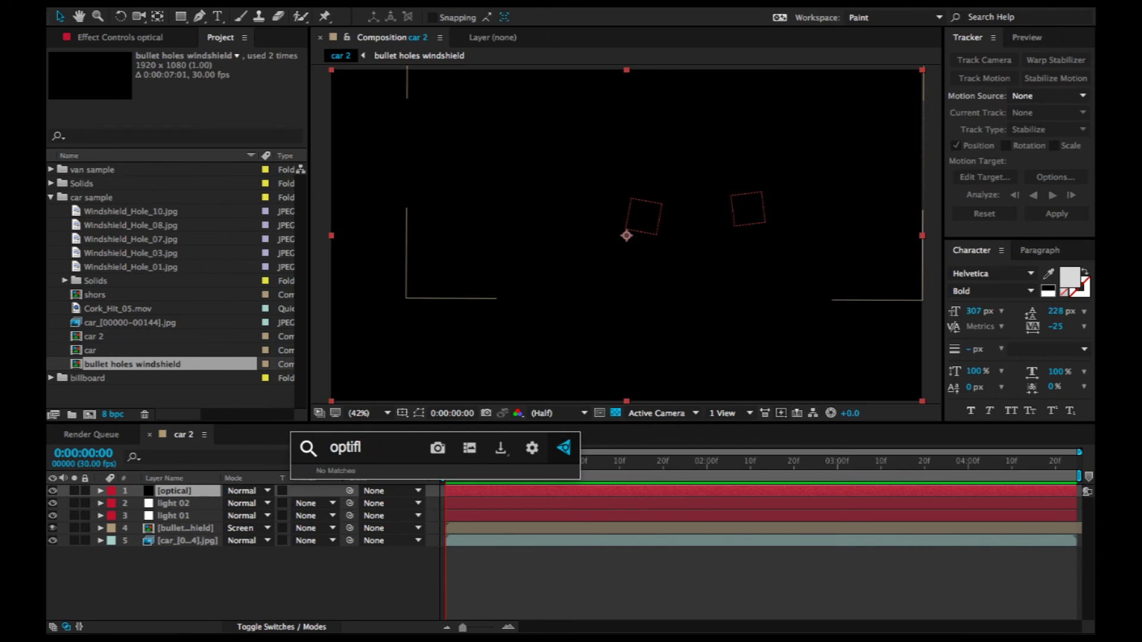
pyautogui.press('BackSpace')
pyautogui.press('BackSpace')
pyautogui.write('cal')
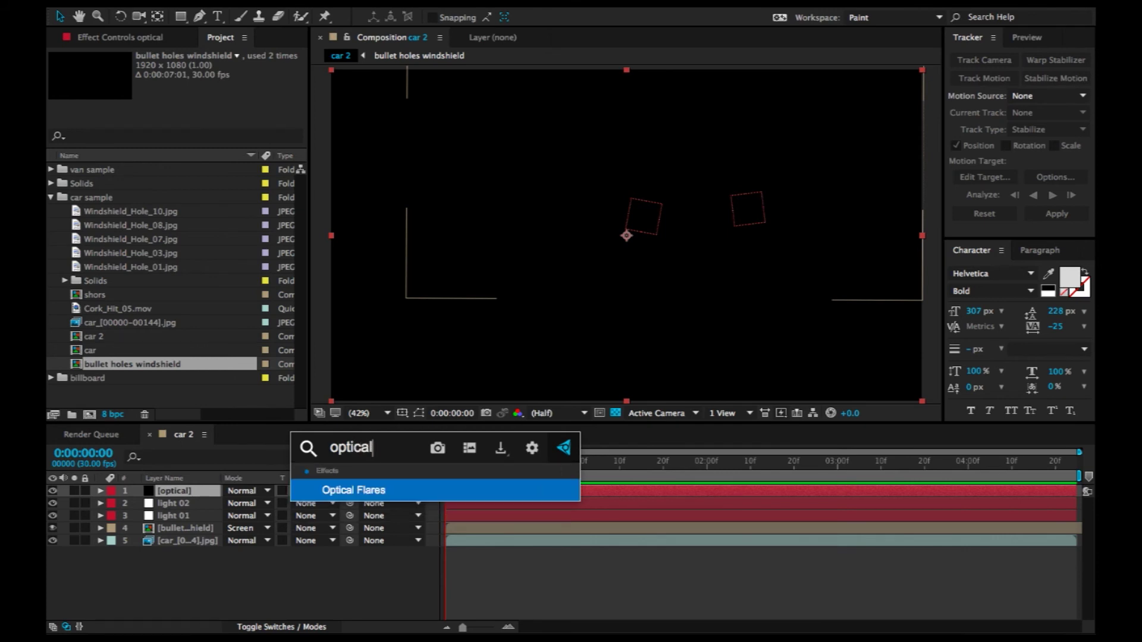
pyautogui.press('Return')
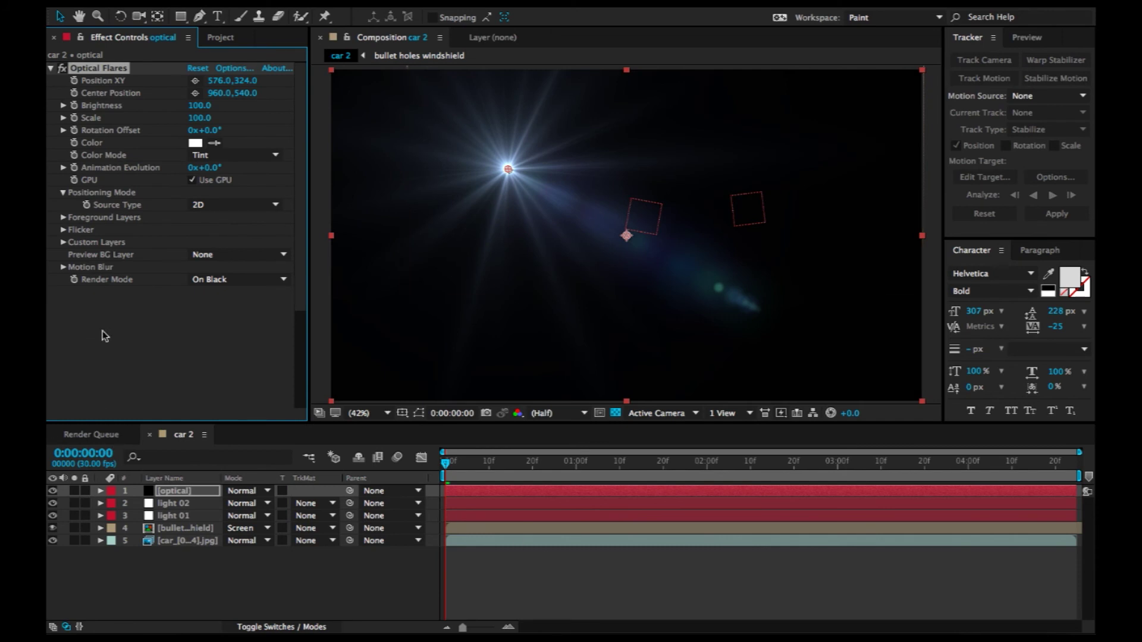
# Load the Train preset from the Pro Presets 2 folder as the optical solid's flare and accept the Optical Flares options.
pyautogui.click(237, 74)
pyautogui.scroll(-3, 802, 491)
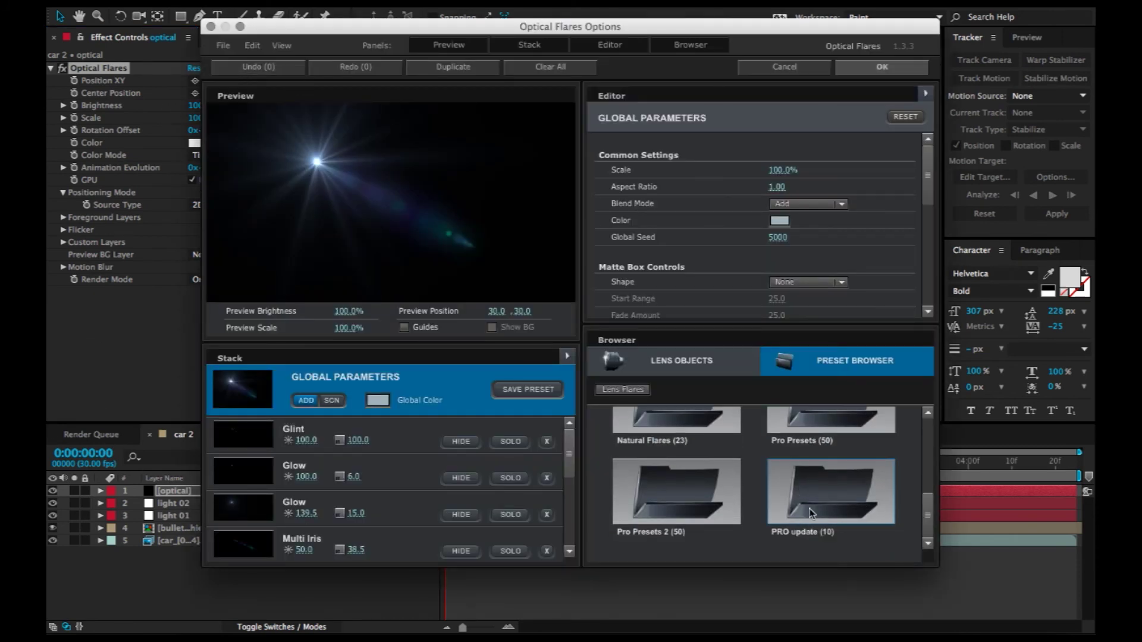
pyautogui.click(809, 508)
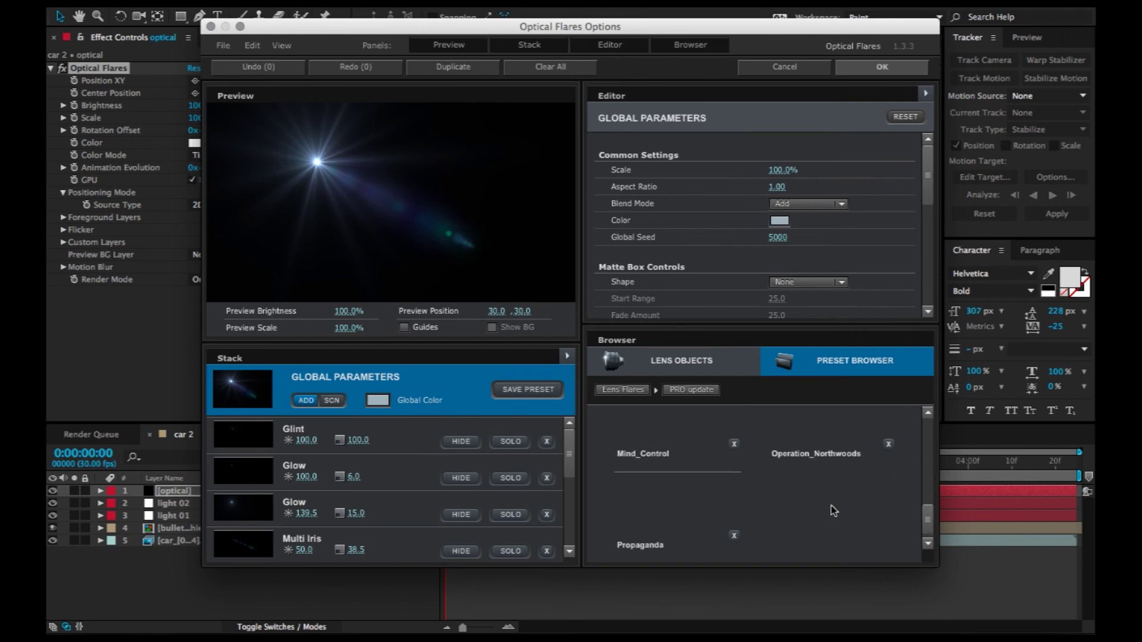
pyautogui.scroll(3, 831, 506)
pyautogui.scroll(4, 833, 511)
pyautogui.scroll(4, 833, 510)
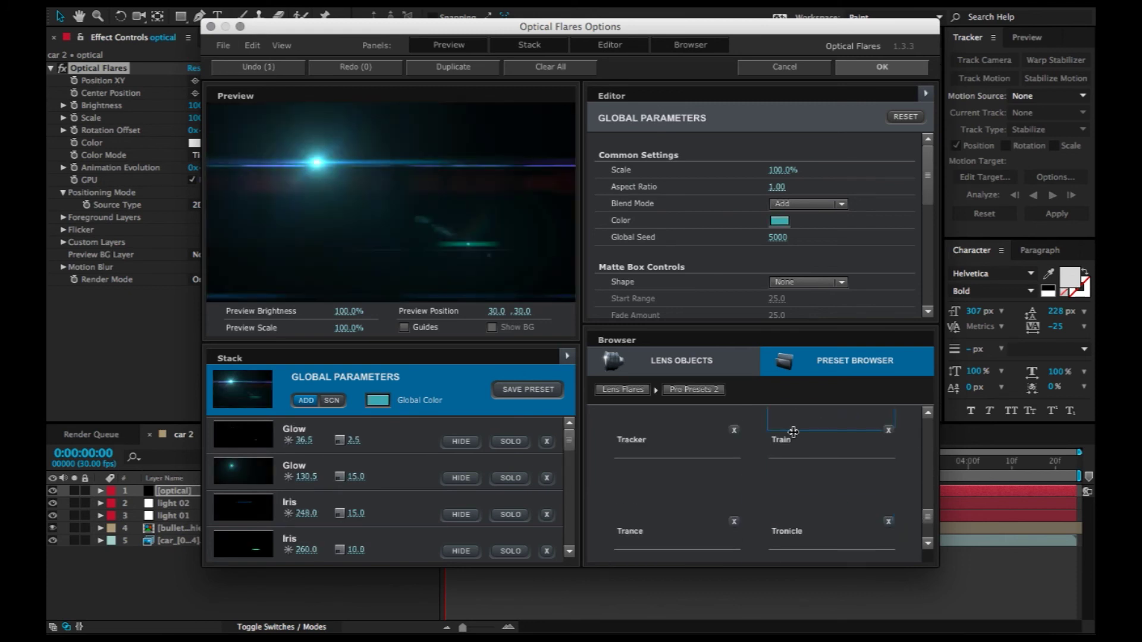
pyautogui.click(784, 434)
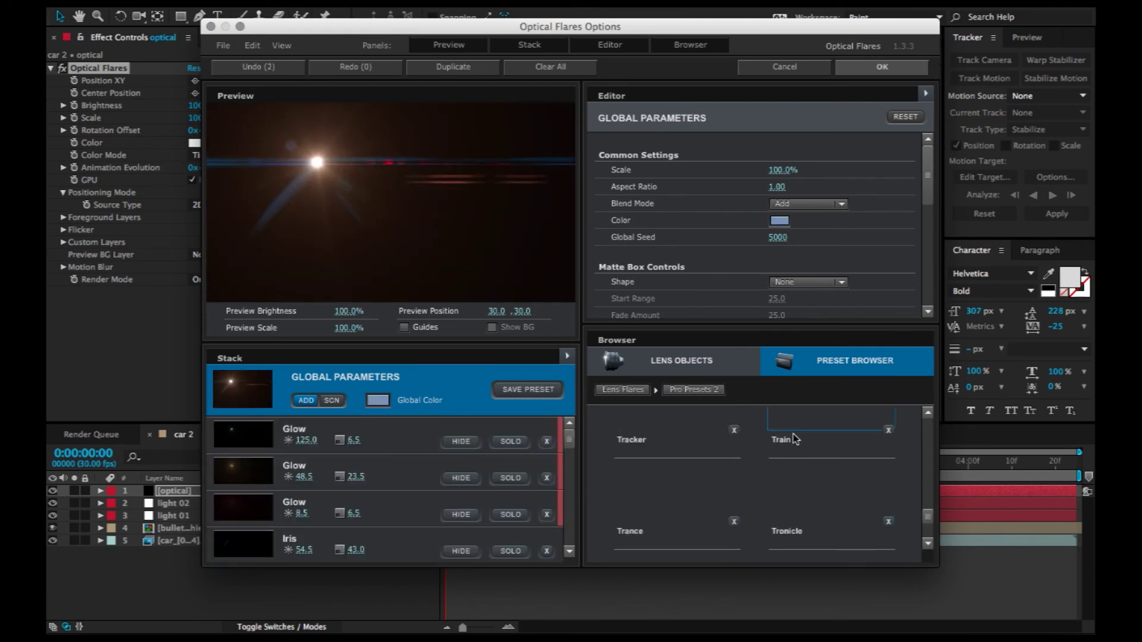
pyautogui.click(855, 75)
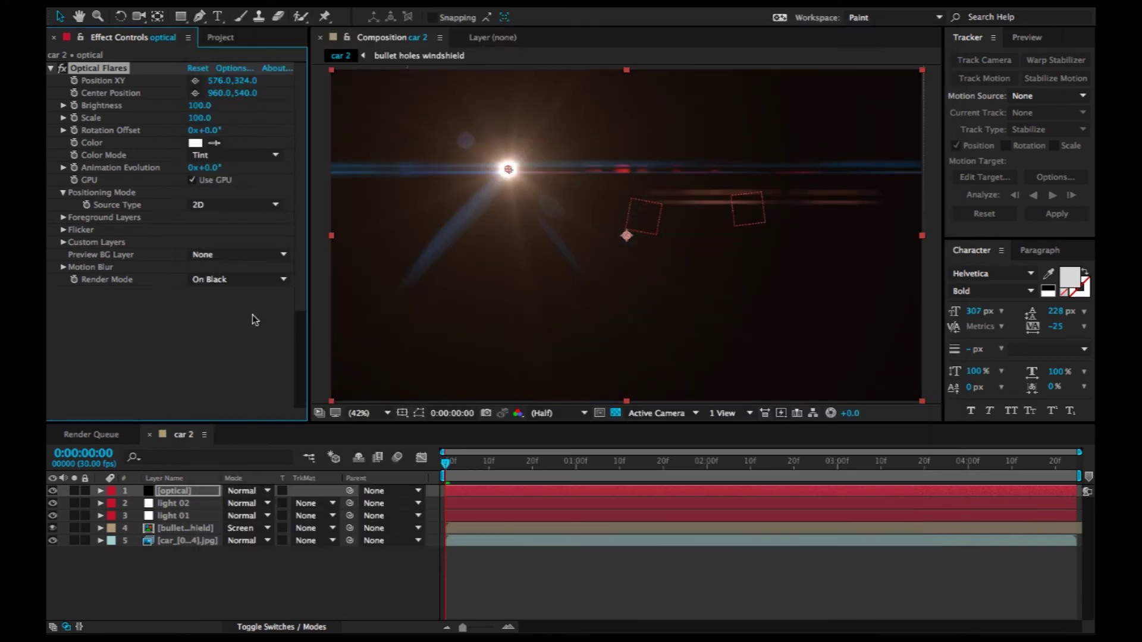
# Set the flare's Render Mode to On Transparent and the optical layer's blending mode to Screen.
pyautogui.click(244, 280)
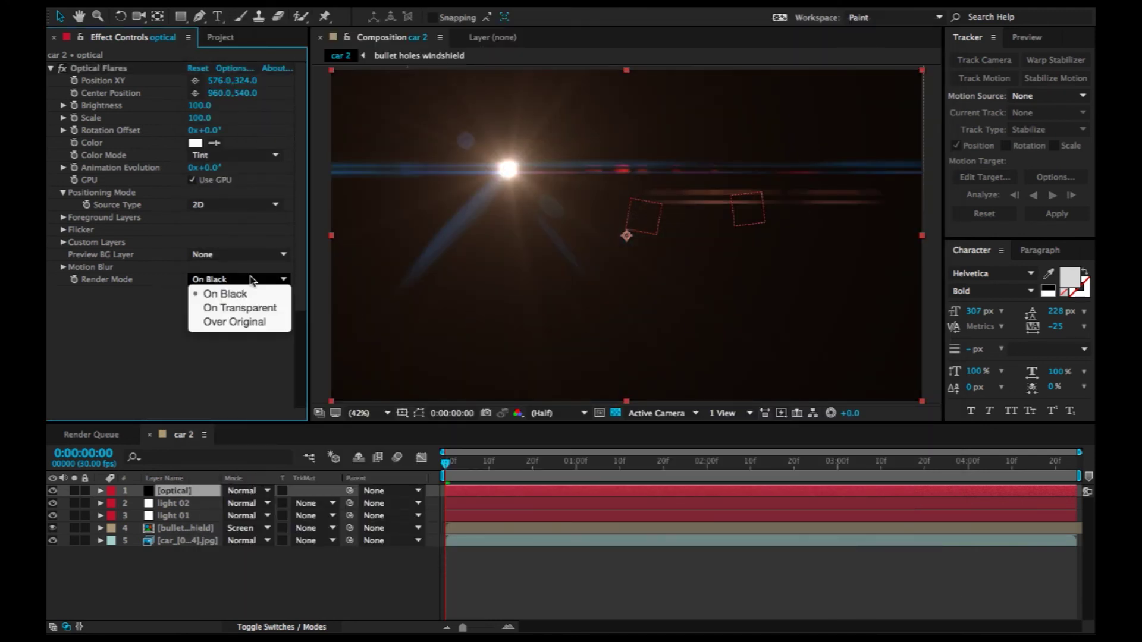
pyautogui.click(244, 308)
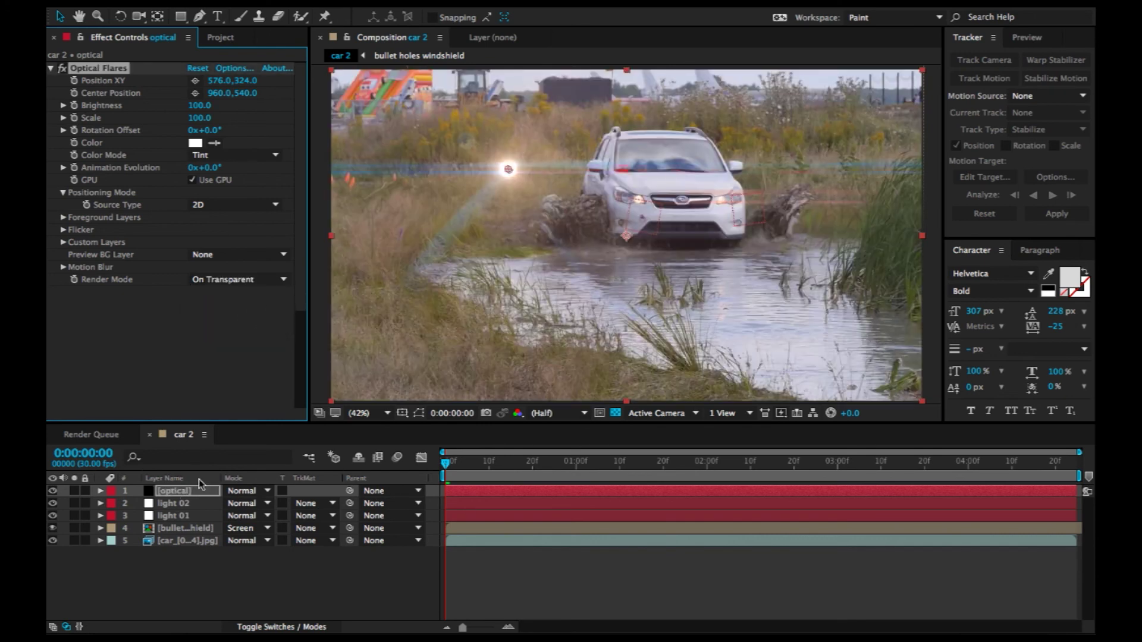
pyautogui.click(277, 504)
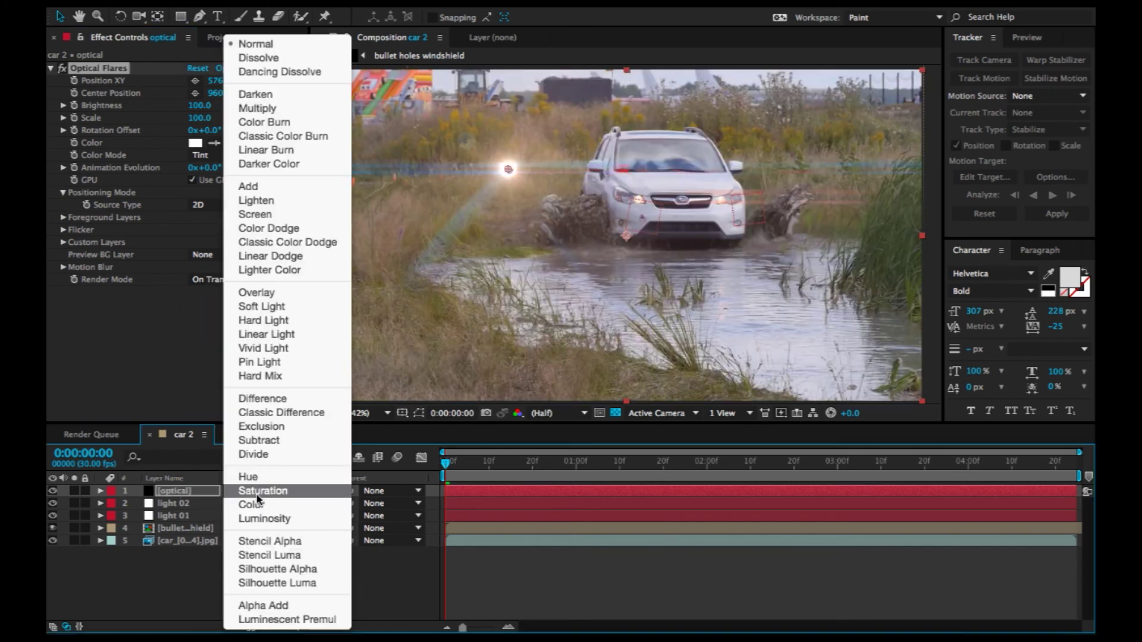
pyautogui.click(274, 215)
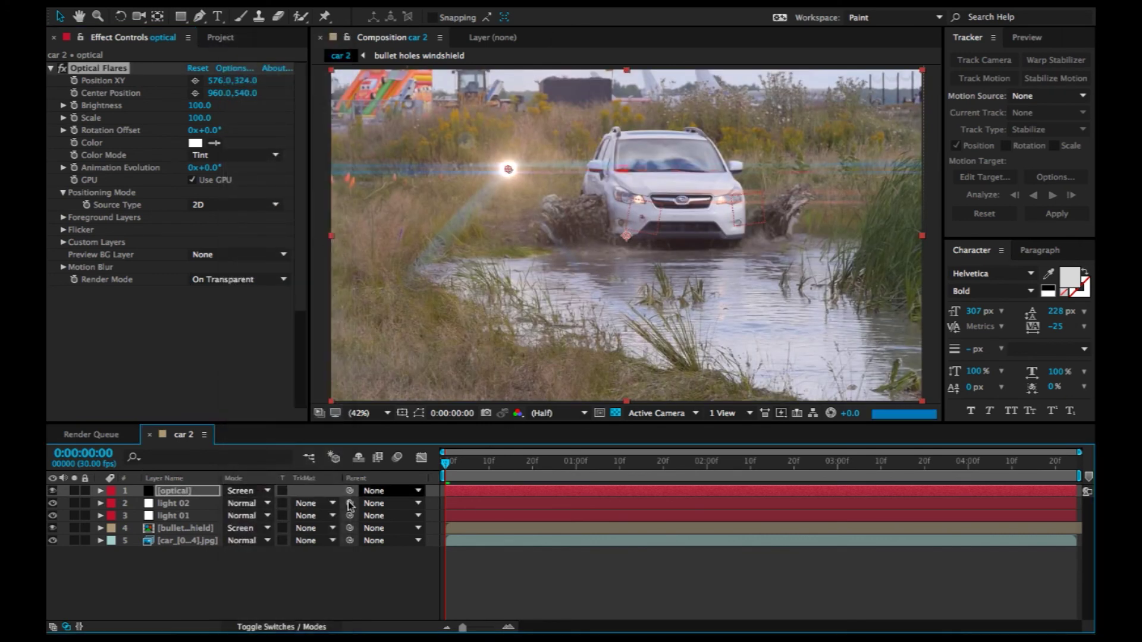
# Link the Optical Flares Position XY on the optical layer to the light 01 null's Position with an expression.
pyautogui.click(180, 518)
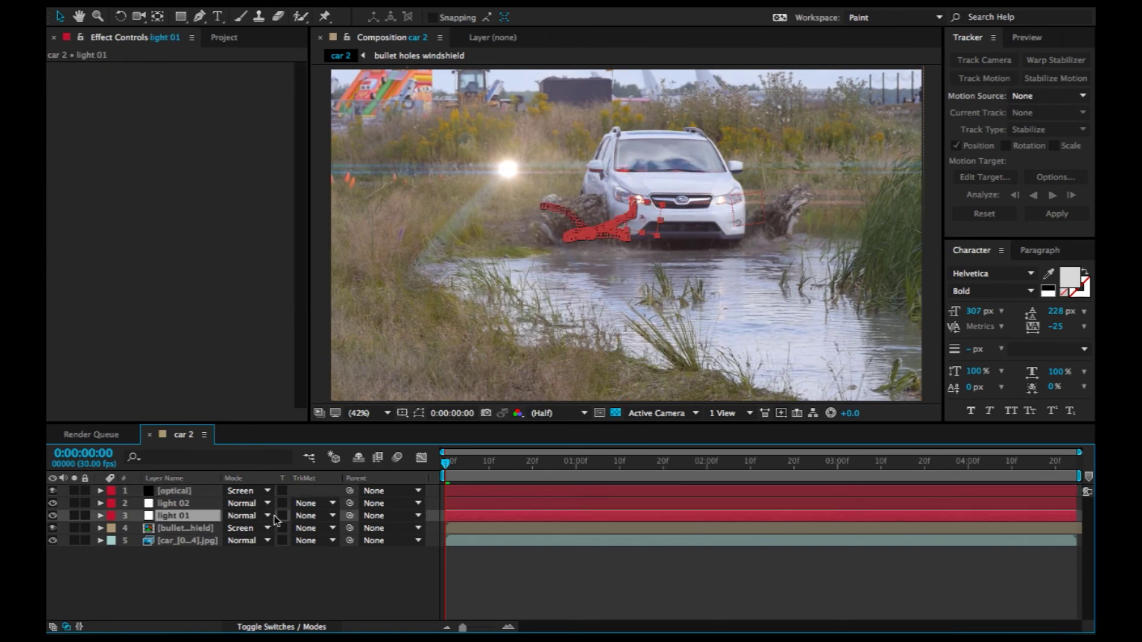
pyautogui.press('u')
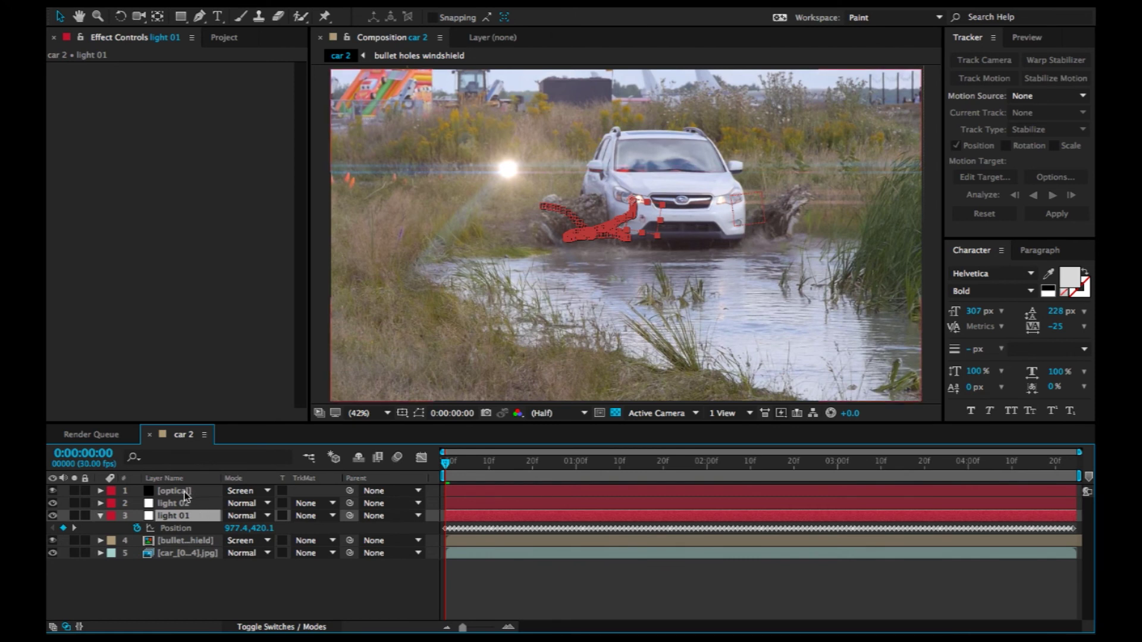
pyautogui.click(185, 493)
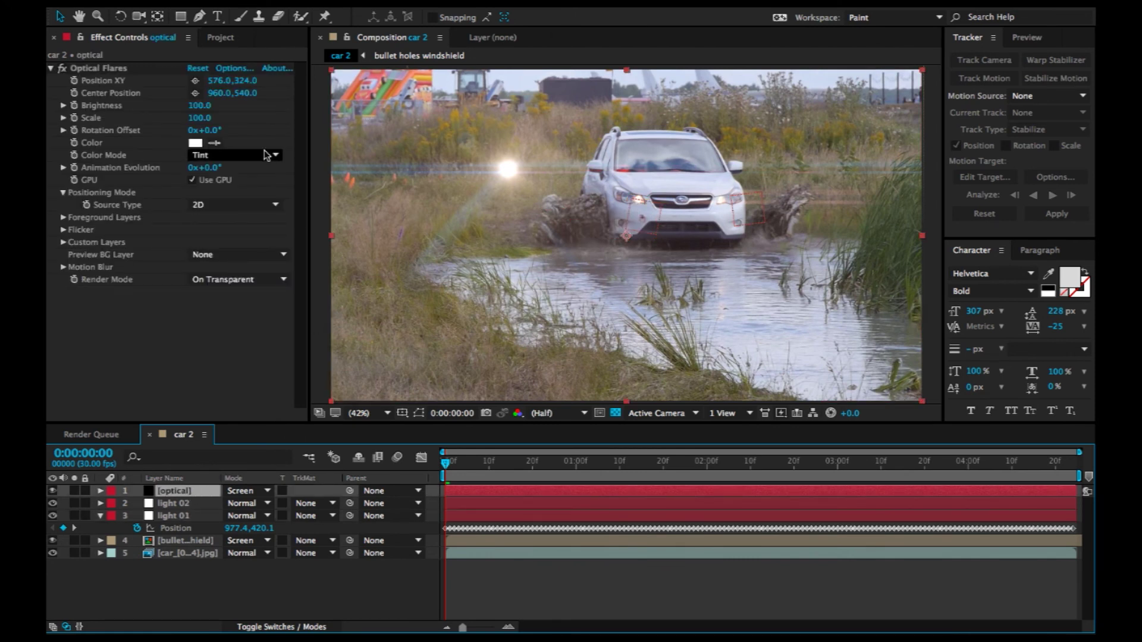
pyautogui.keyDown('alt'); pyautogui.click(74, 80); pyautogui.keyUp('alt')
pyautogui.moveTo(266, 543); pyautogui.dragTo(181, 592)
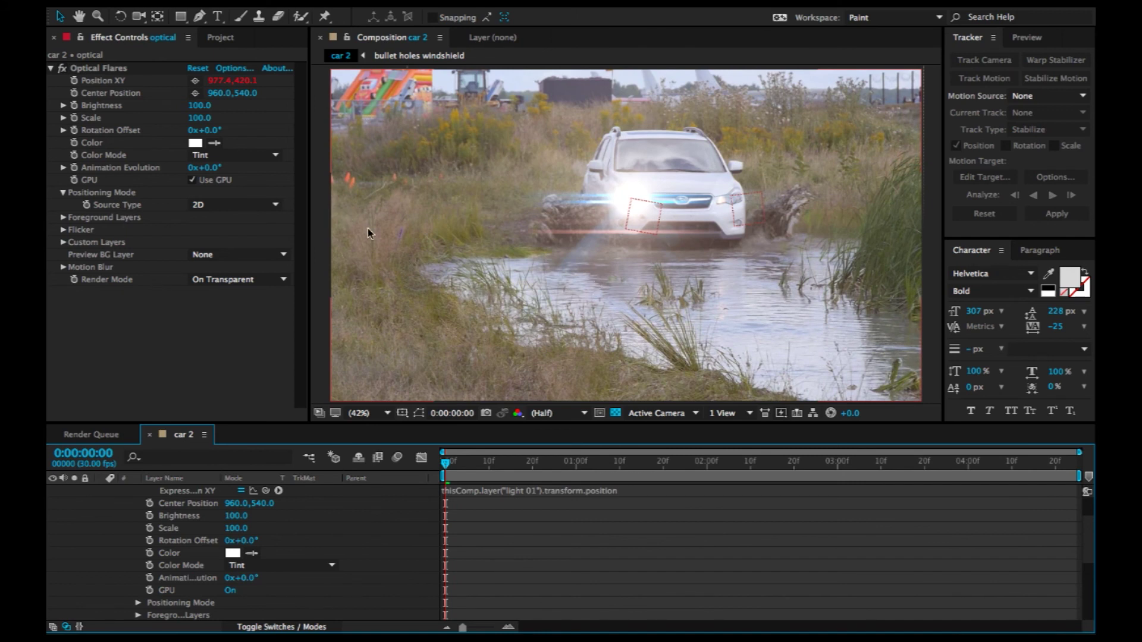
pyautogui.click(52, 69)
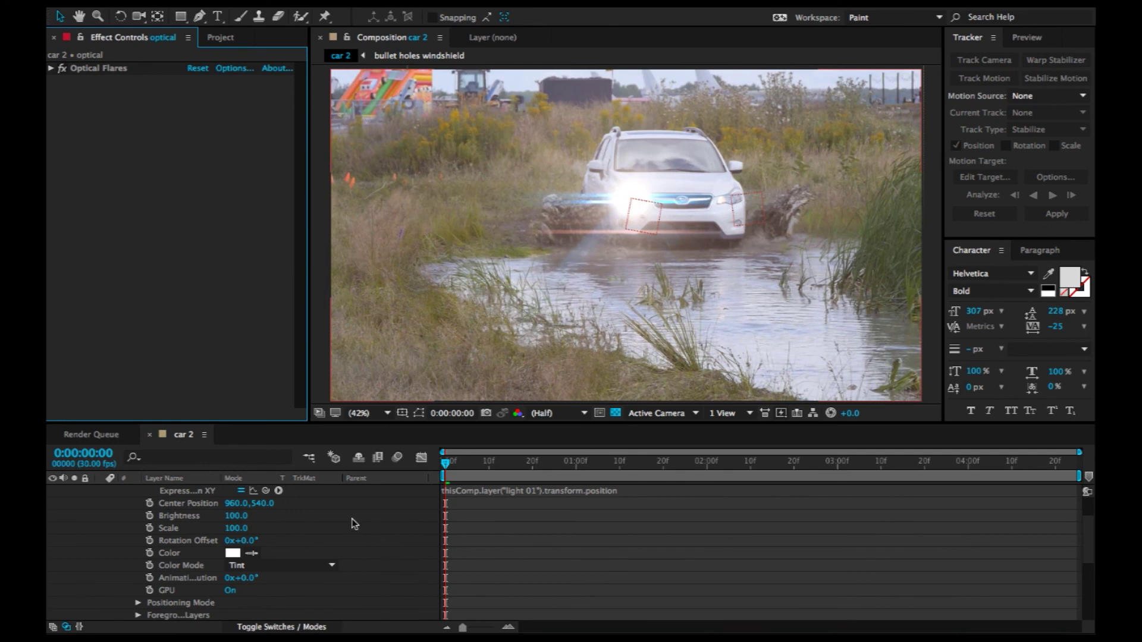
pyautogui.scroll(3, 354, 523)
pyautogui.click(101, 491)
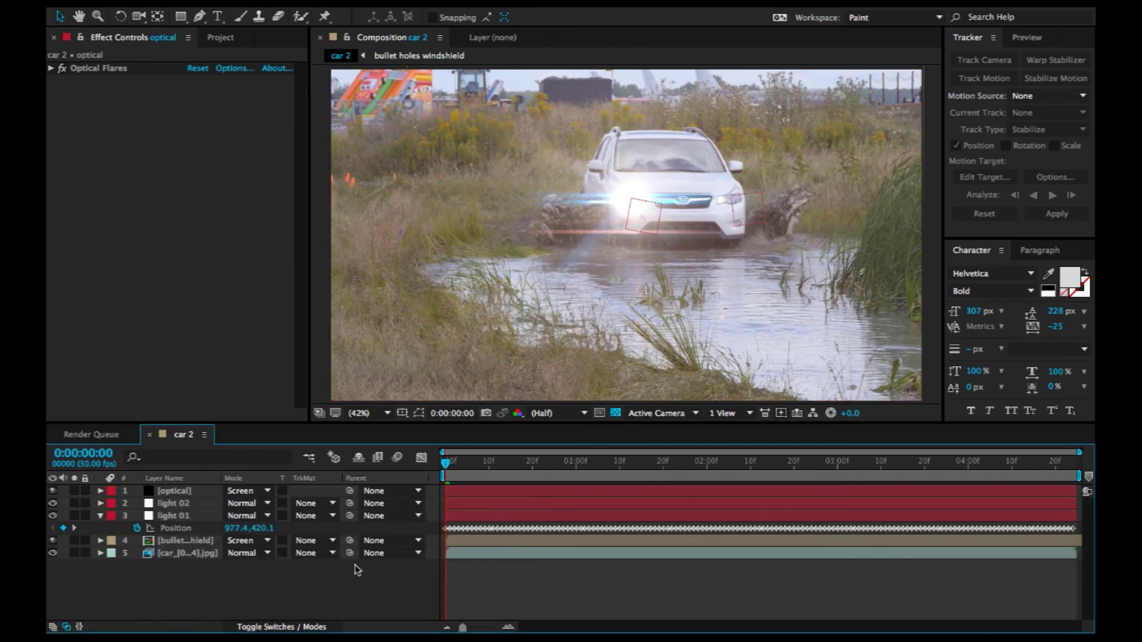
# Duplicate the optical layer and collapse the light 01 null's properties.
pyautogui.click(176, 491)
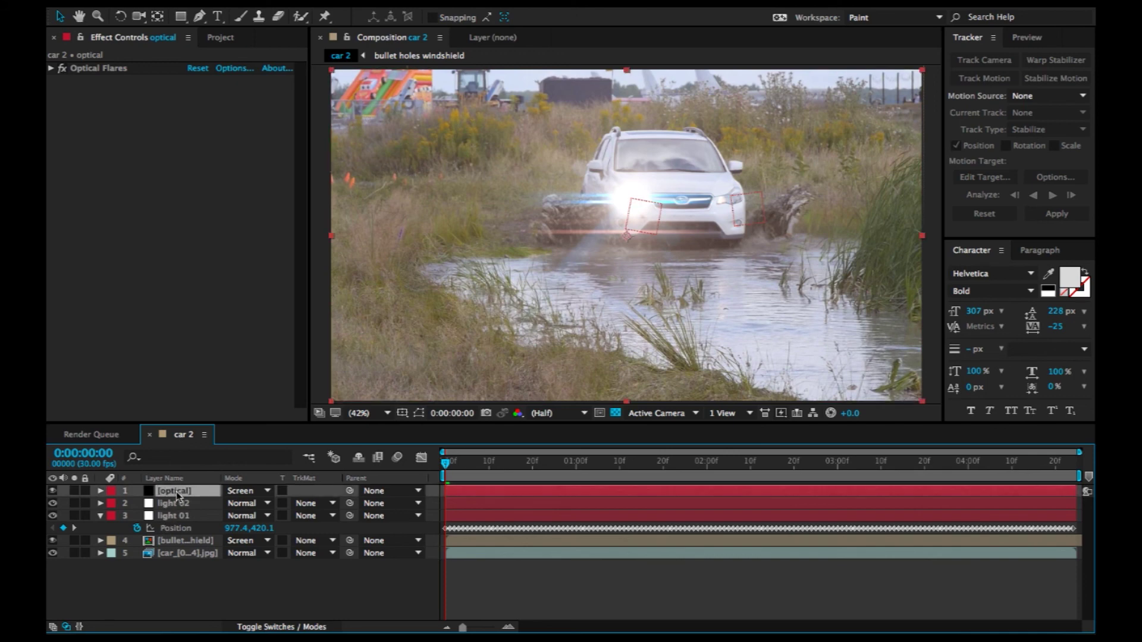
pyautogui.hotkey('ctrl', 'd')
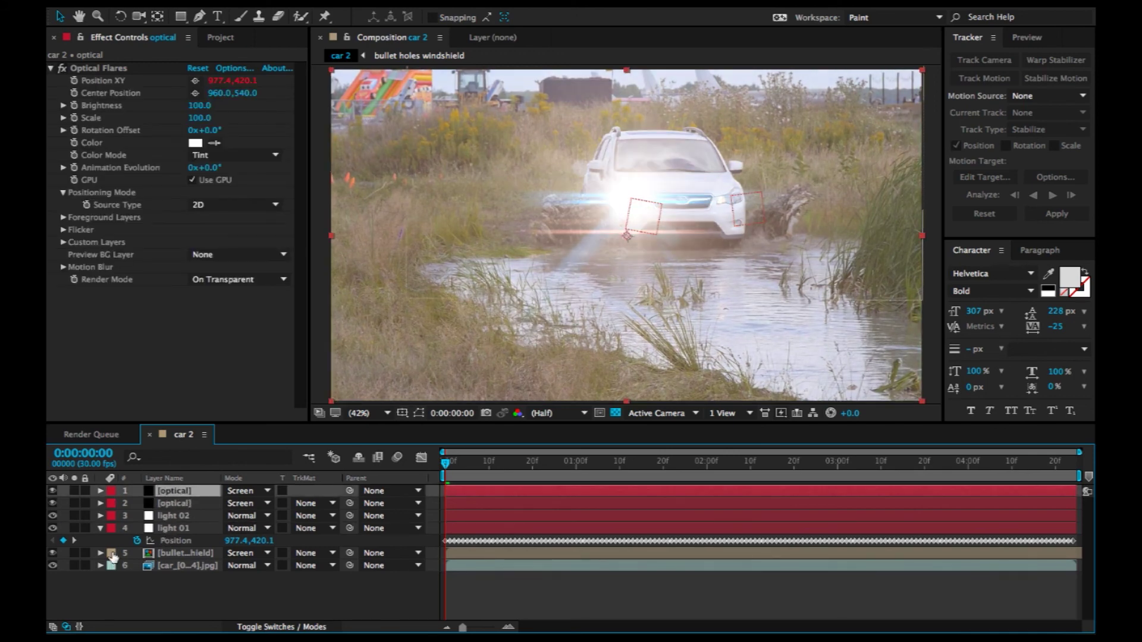
pyautogui.click(100, 528)
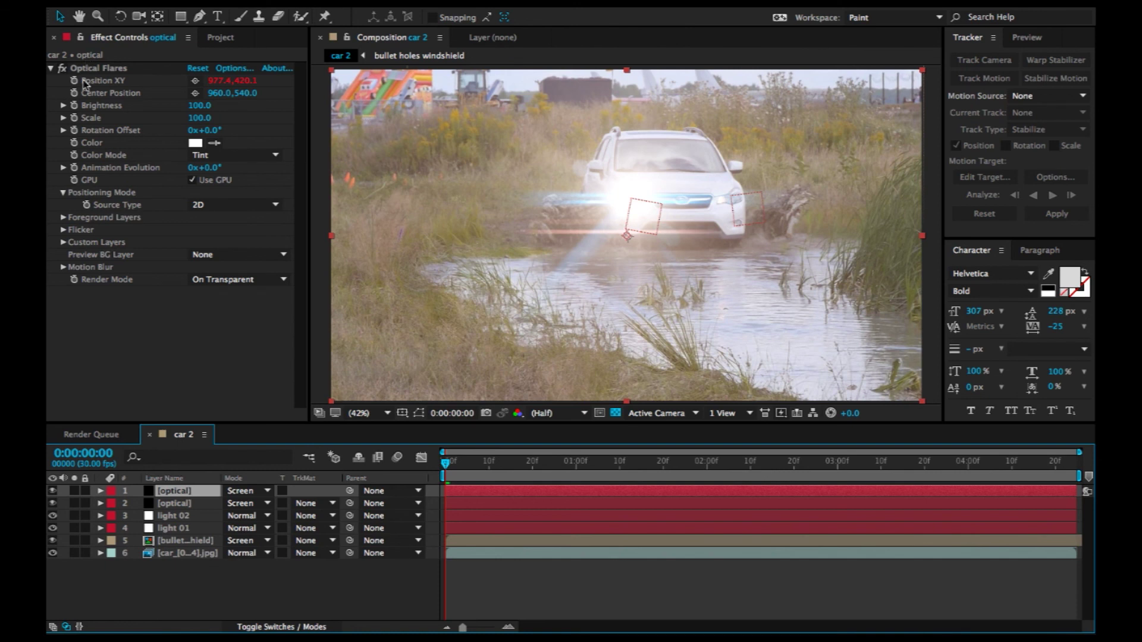
# Replace the duplicate flare's Position XY expression with a link to the light 02 null's Position, then check it on other frames.
pyautogui.press('e')
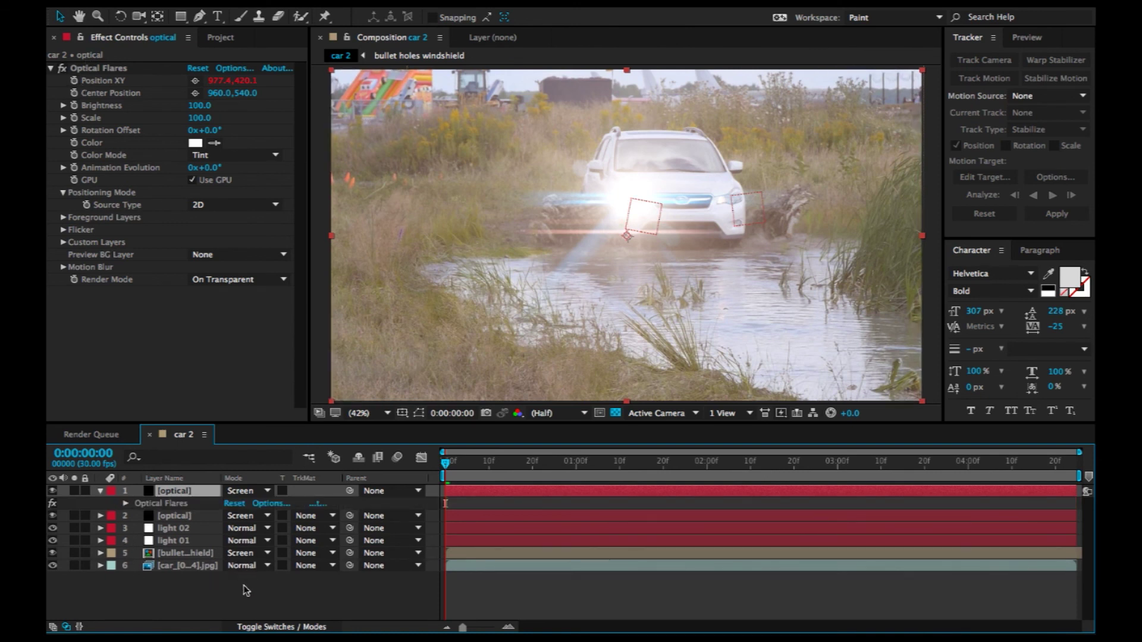
pyautogui.click(125, 505)
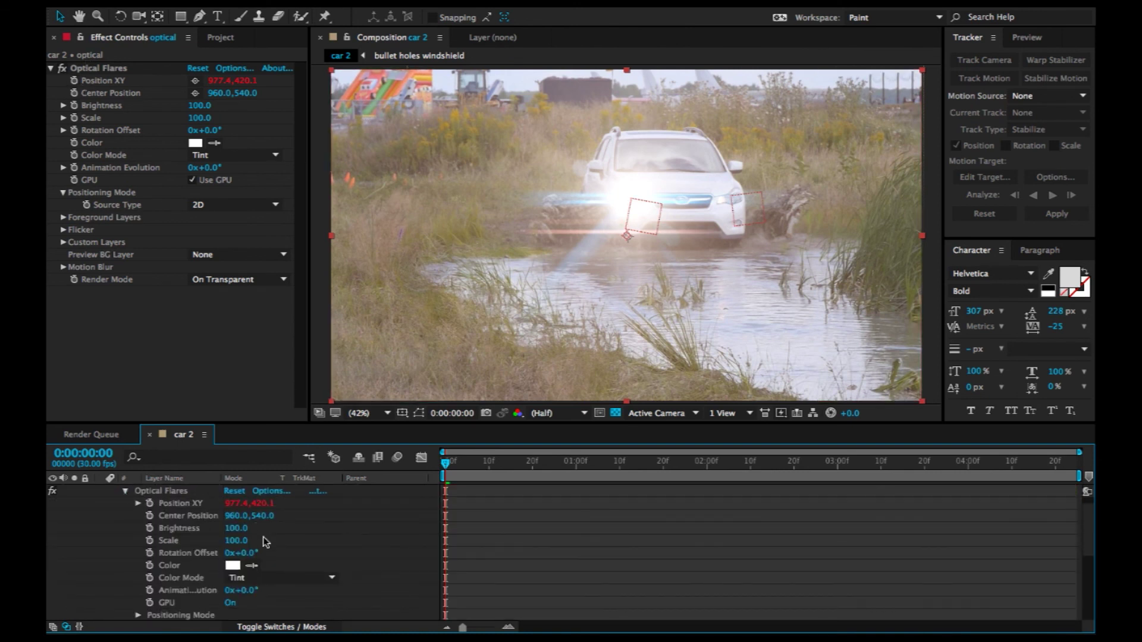
pyautogui.keyDown('alt'); pyautogui.click(150, 503); pyautogui.keyUp('alt')
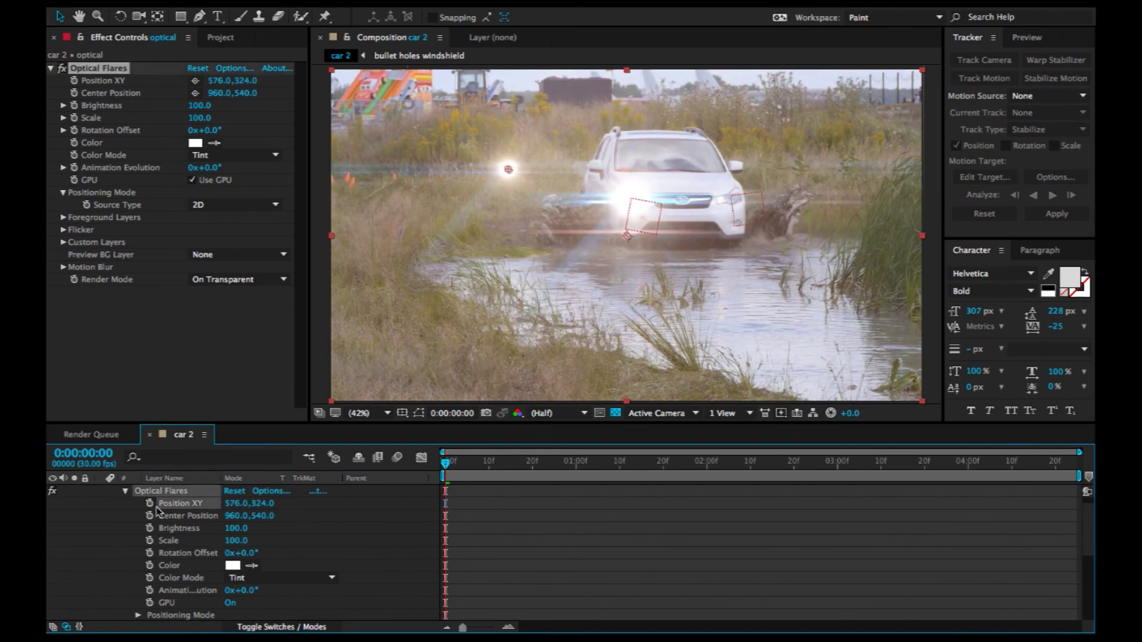
pyautogui.keyDown('alt'); pyautogui.click(150, 503); pyautogui.keyUp('alt')
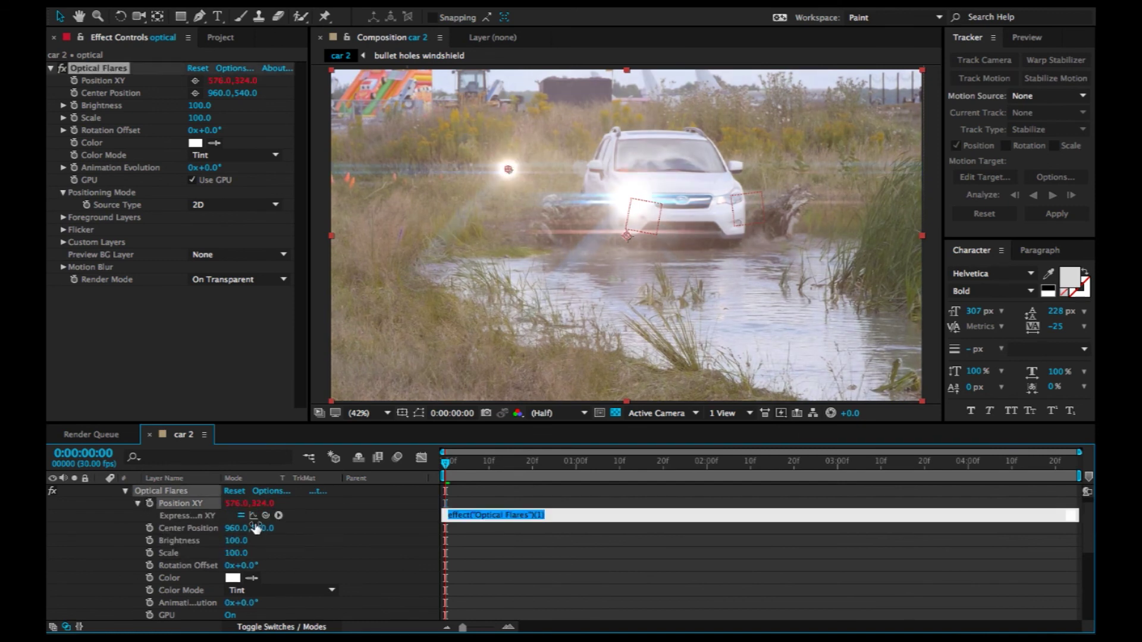
pyautogui.scroll(-5, 290, 569)
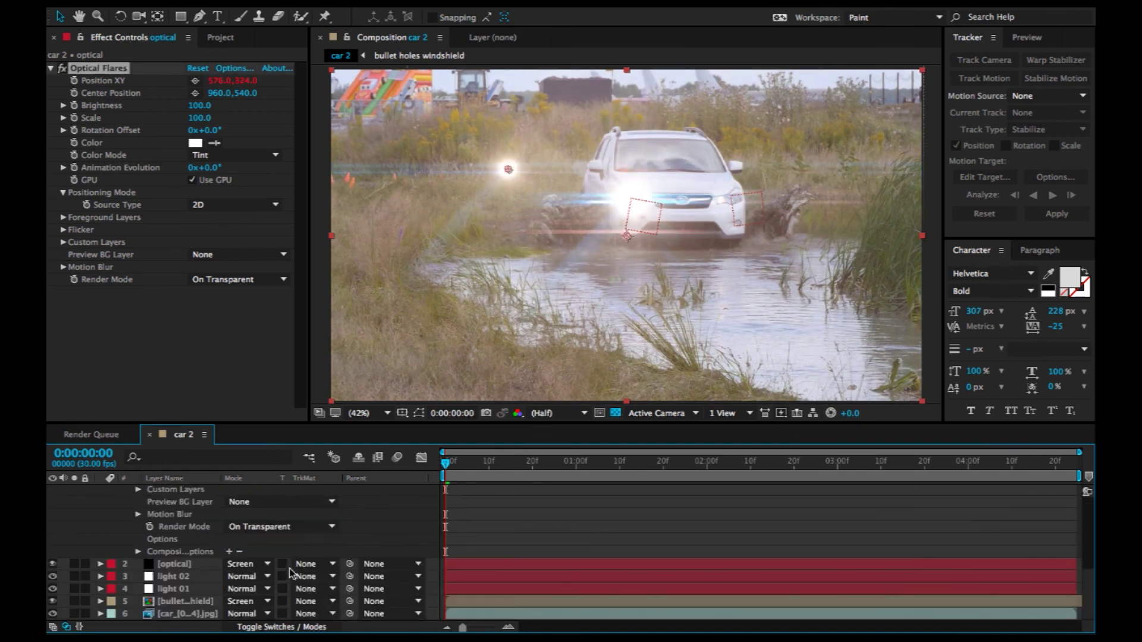
pyautogui.click(173, 577)
pyautogui.scroll(5, 179, 580)
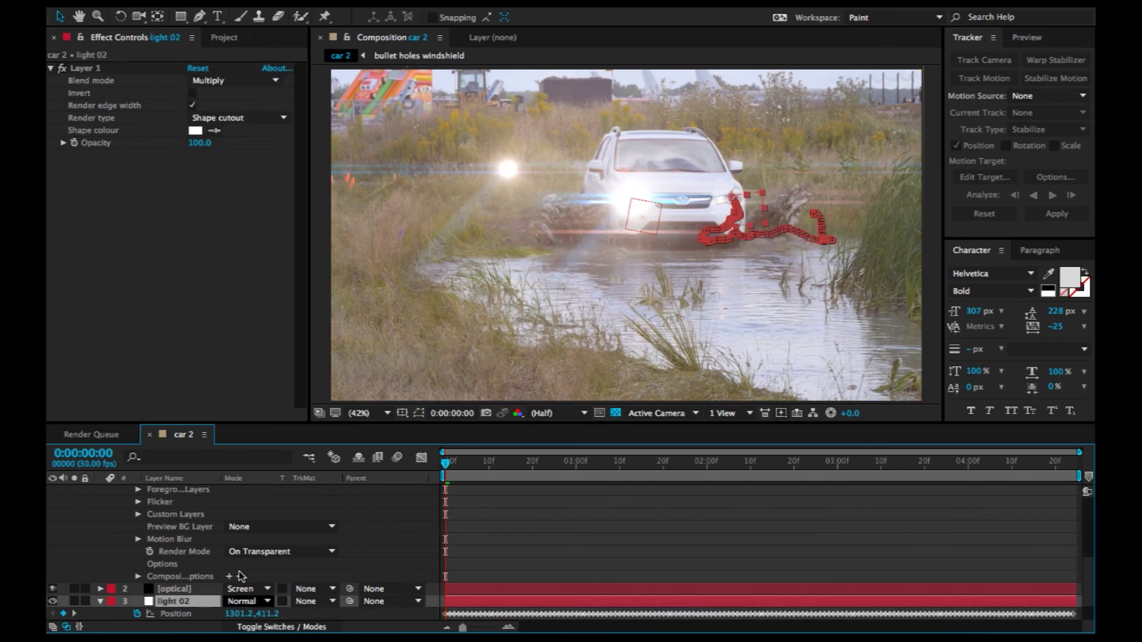
pyautogui.moveTo(266, 529)
pyautogui.mouseDown()
pyautogui.moveTo(205, 631)
pyautogui.moveTo(201, 587)
pyautogui.moveTo(181, 577)
pyautogui.mouseUp()
pyautogui.click(497, 459)
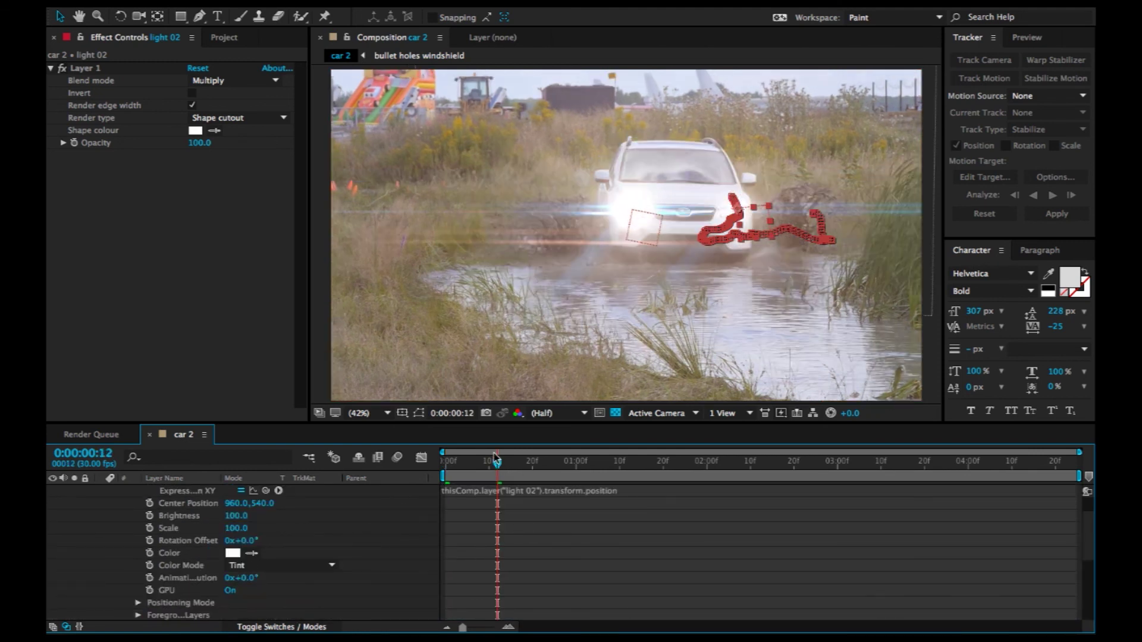
pyautogui.click(464, 474)
# Collapse the open layer properties and hide the light 02 and light 01 nulls, then preview the flares from the start.
pyautogui.scroll(5, 200, 528)
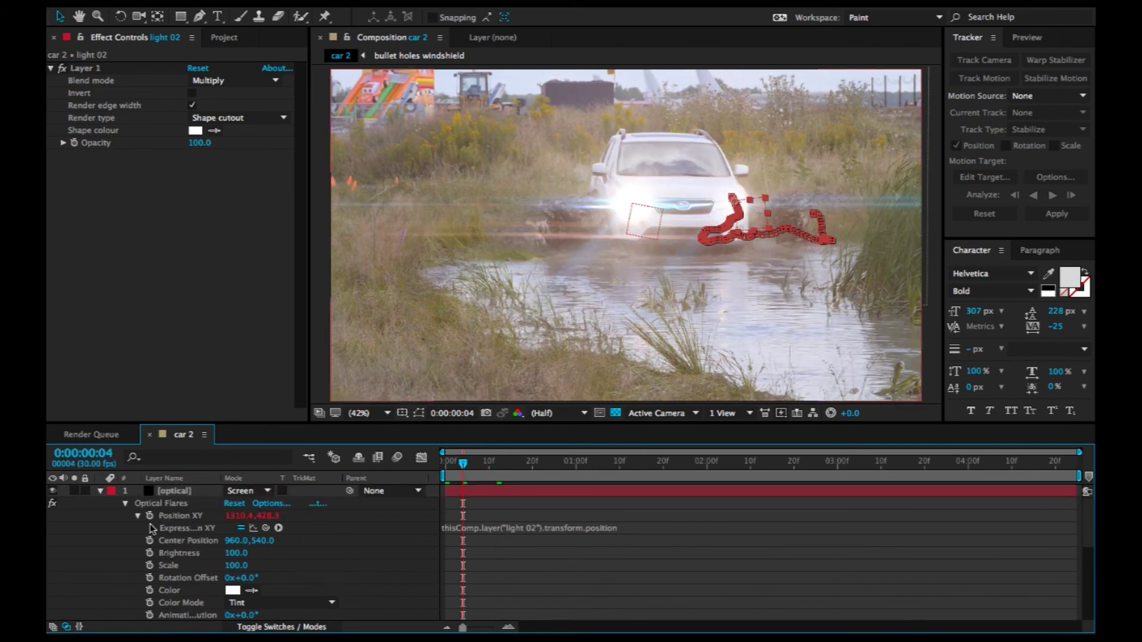
pyautogui.click(100, 491)
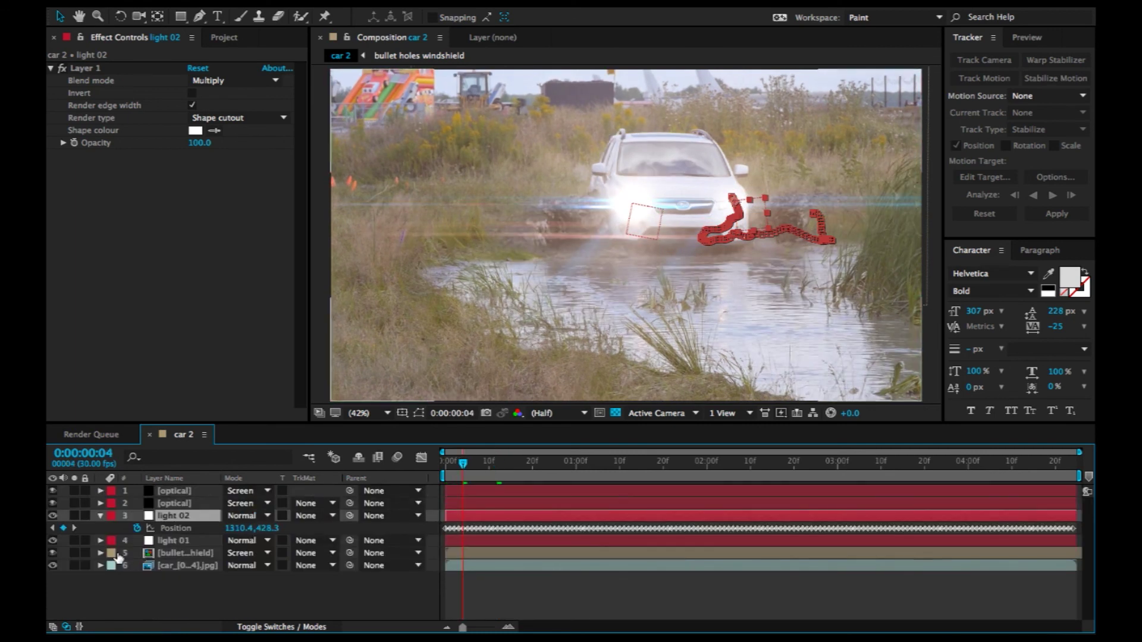
pyautogui.click(101, 516)
pyautogui.click(154, 574)
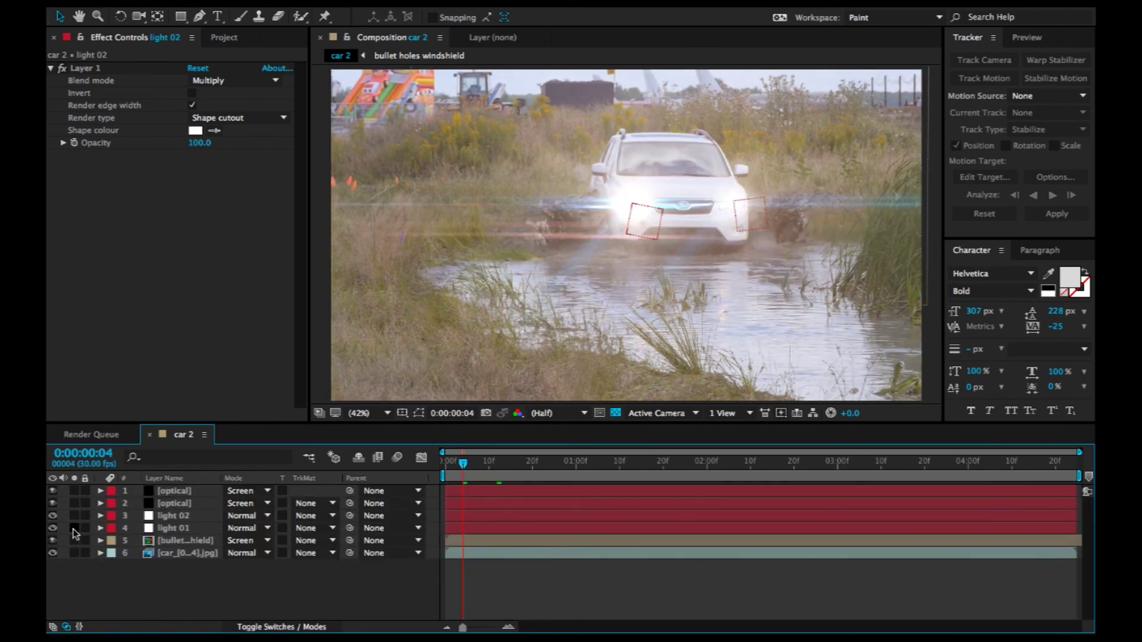
pyautogui.moveTo(53, 515); pyautogui.dragTo(57, 529)
pyautogui.moveTo(454, 470); pyautogui.dragTo(275, 539)
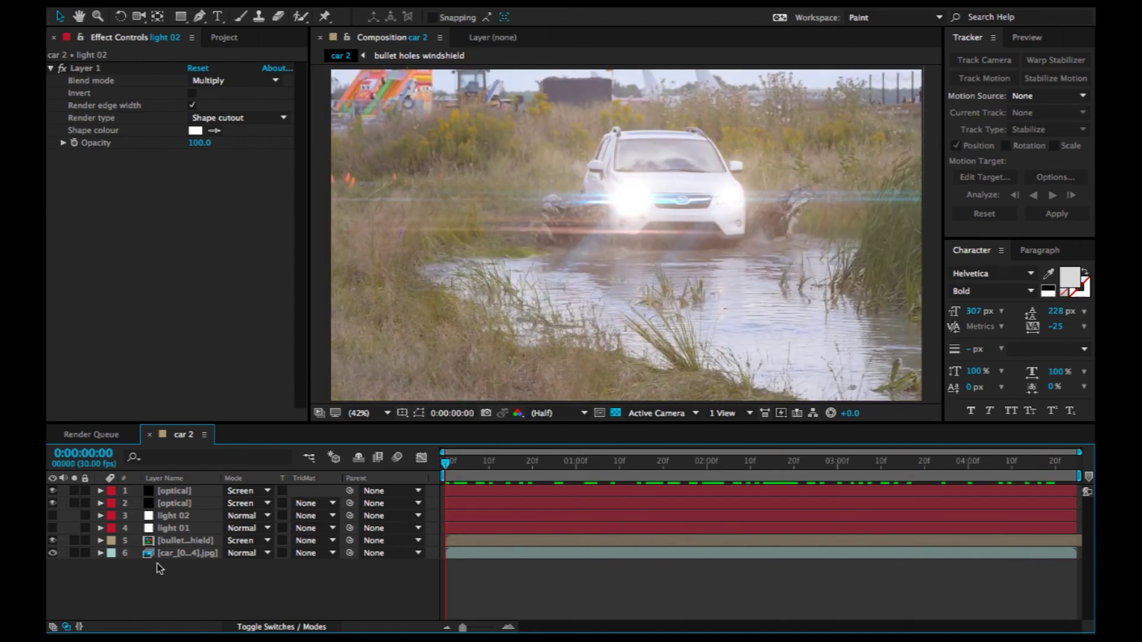
# Find the Curves effect and apply it to the car footage layer.
pyautogui.click(172, 553)
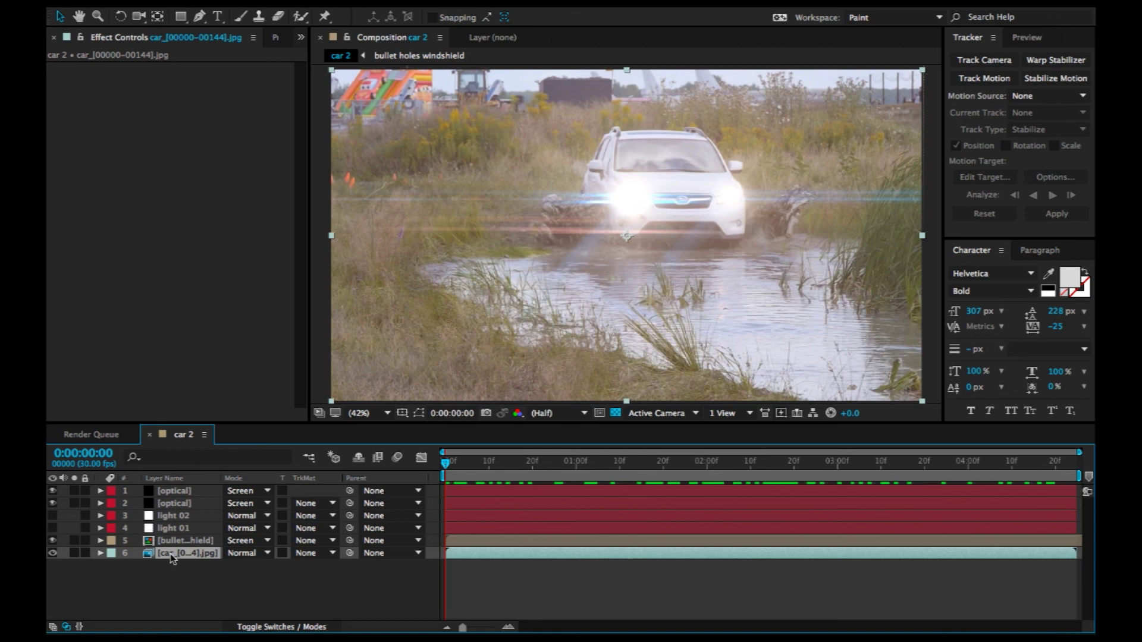
pyautogui.click(166, 598)
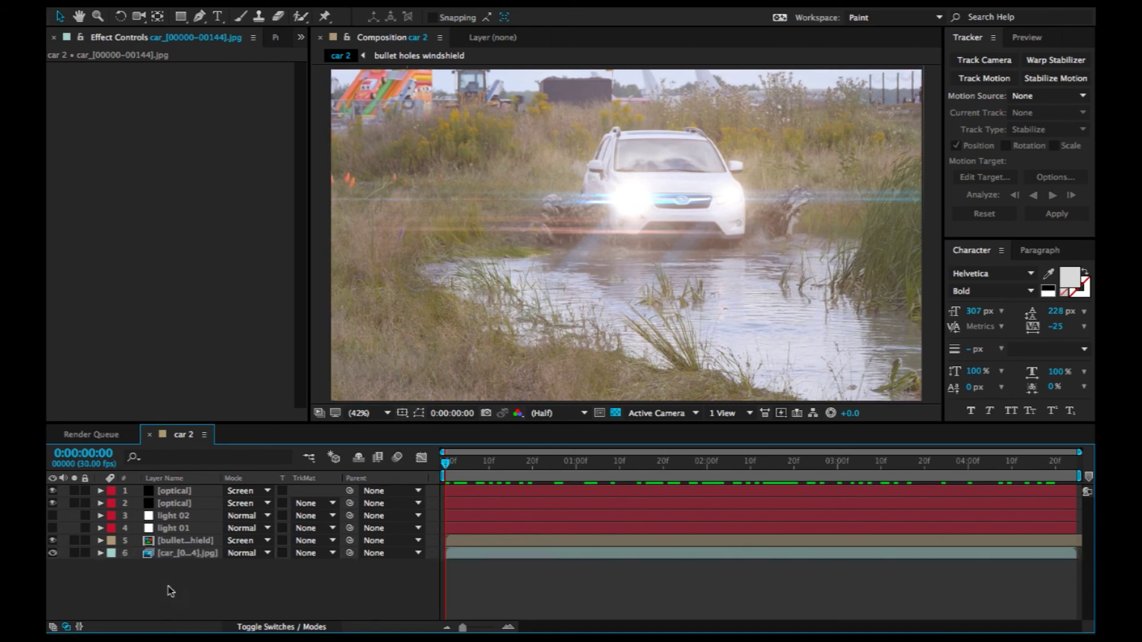
pyautogui.click(176, 553)
pyautogui.hotkey('ctrl', 'space')
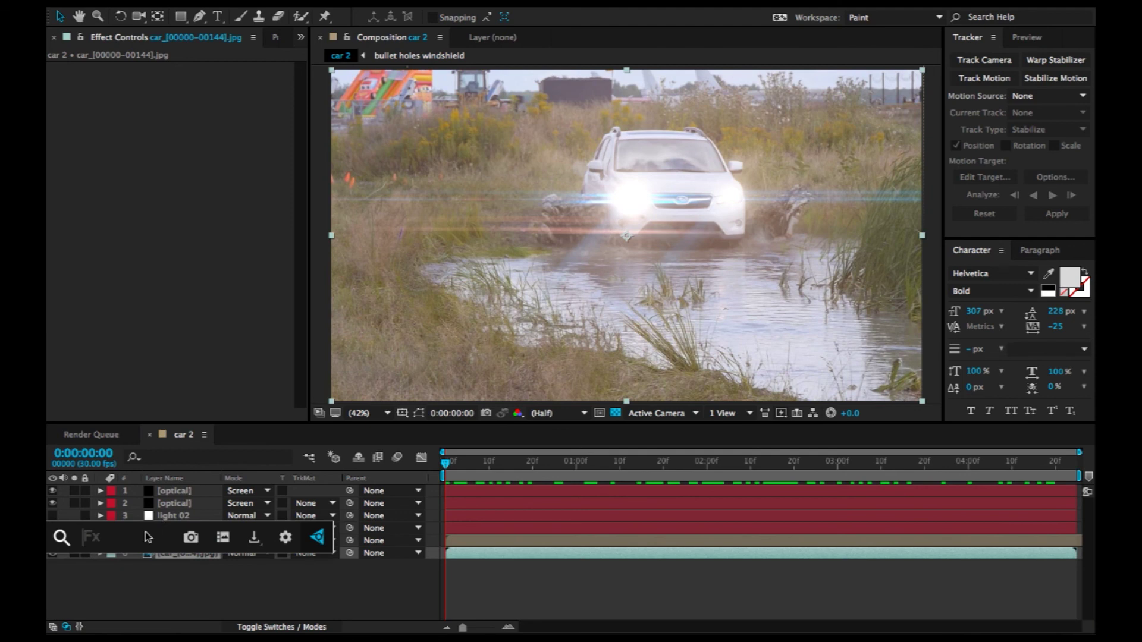
pyautogui.write('cur')
pyautogui.press('Return')
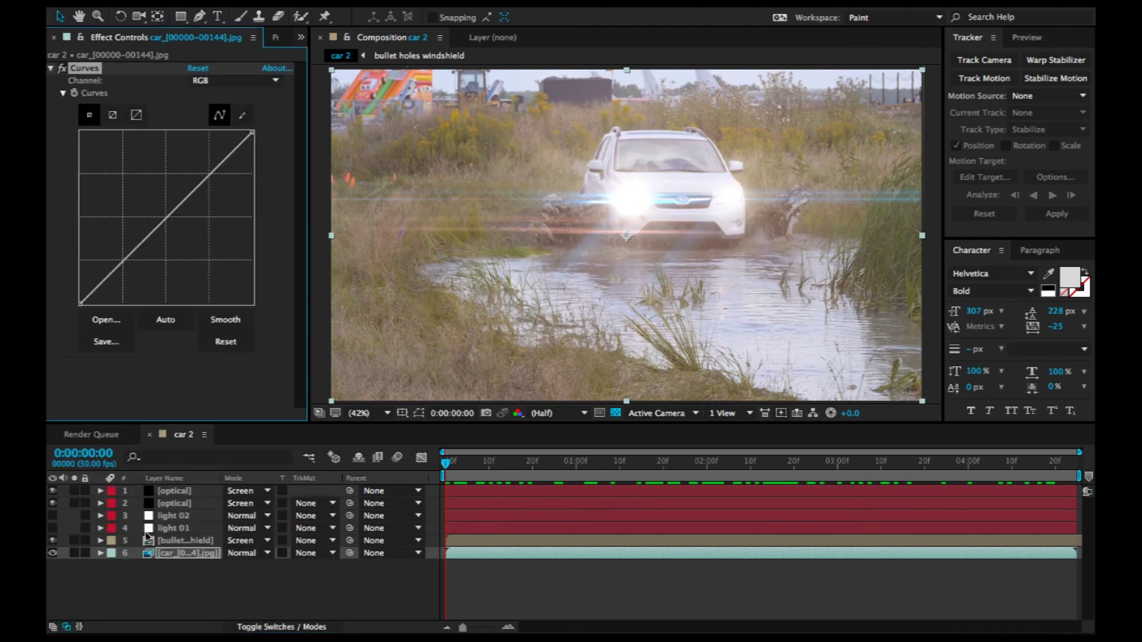
# Darken the car footage by pulling the RGB curve's shadows nearly to black and lowering its highlights.
pyautogui.moveTo(112, 260); pyautogui.dragTo(130, 275)
pyautogui.moveTo(214, 196); pyautogui.dragTo(223, 201)
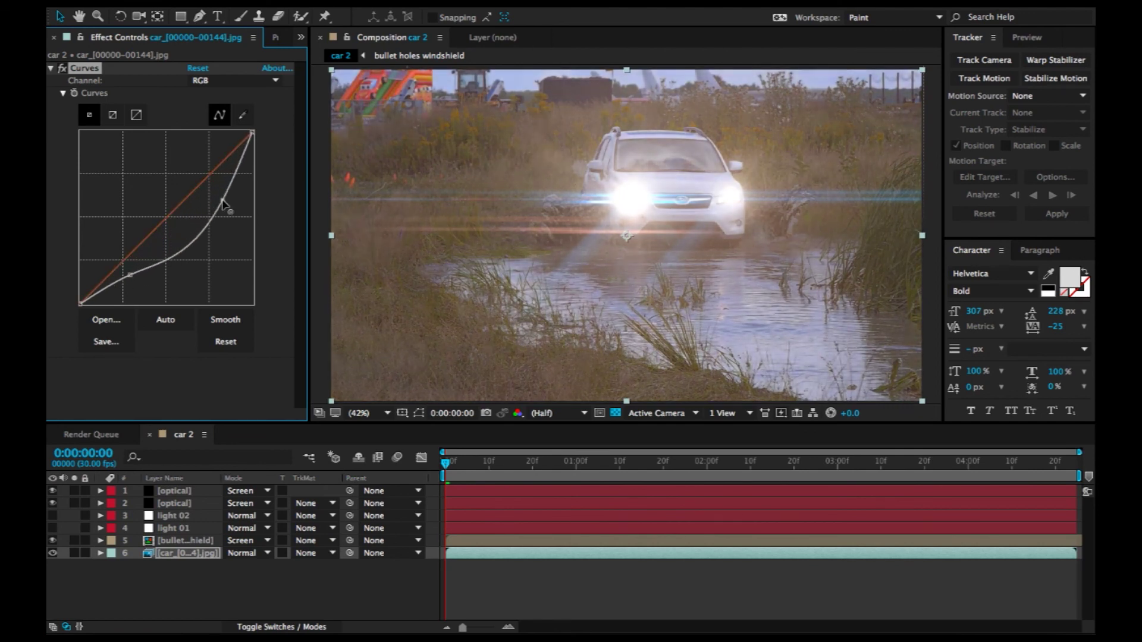
pyautogui.moveTo(128, 275); pyautogui.dragTo(142, 297)
pyautogui.moveTo(224, 202); pyautogui.dragTo(222, 211)
pyautogui.click(158, 579)
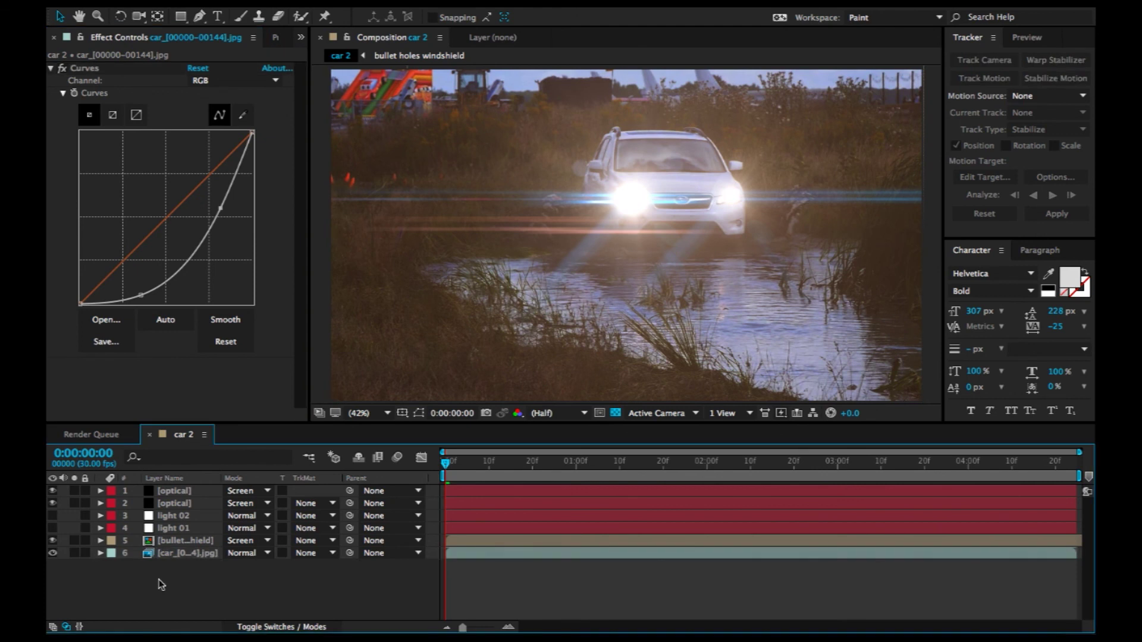
# Add a new adjustment layer above all layers in the car 2 composition and apply the Curves effect to it.
pyautogui.rightClick(159, 579)
pyautogui.moveTo(191, 501)
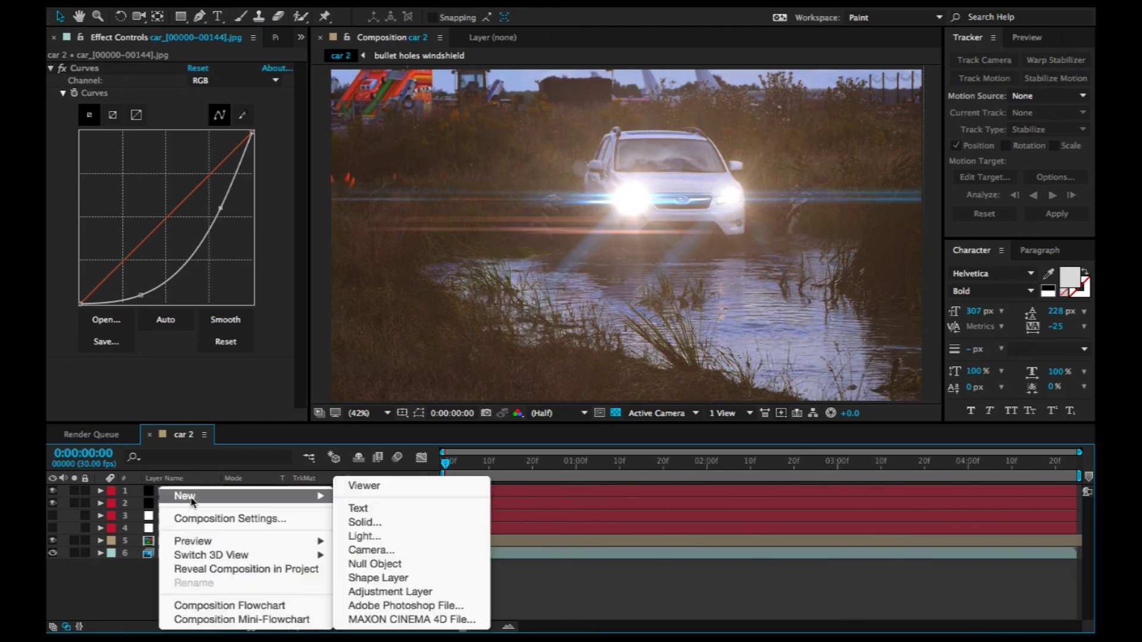
pyautogui.click(389, 590)
pyautogui.hotkey('ctrl', 'space')
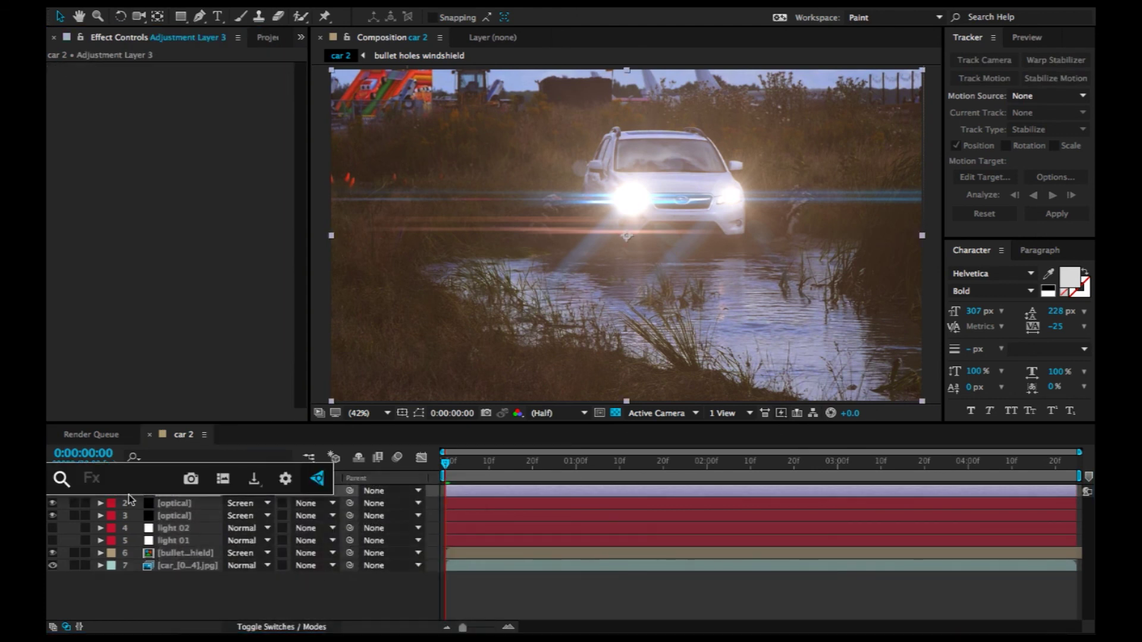
pyautogui.write('cur')
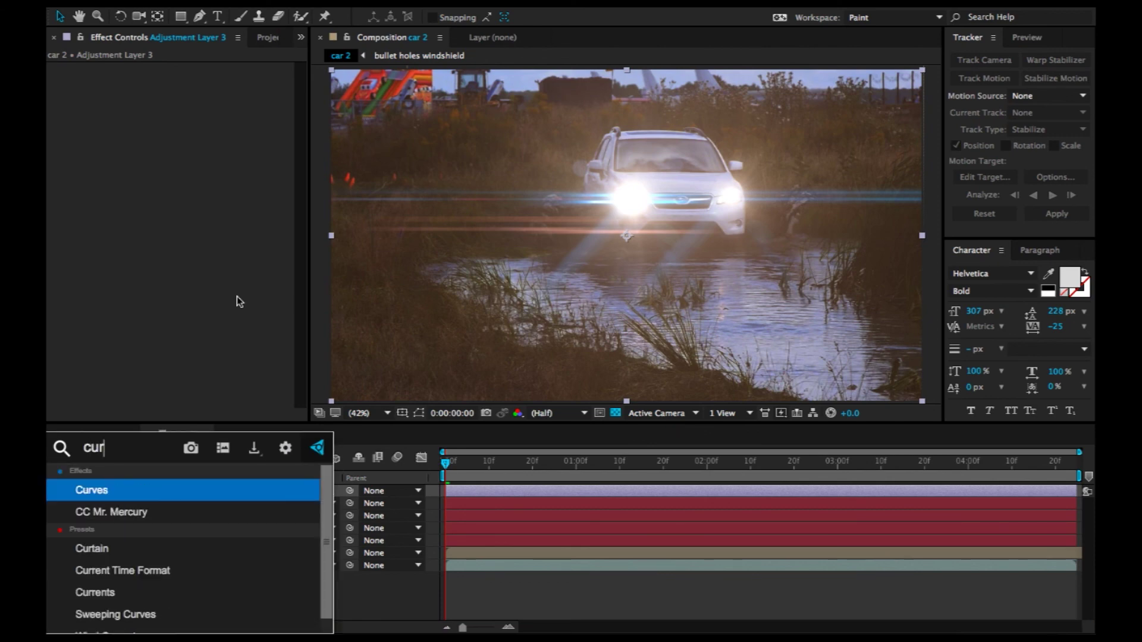
pyautogui.press('Return')
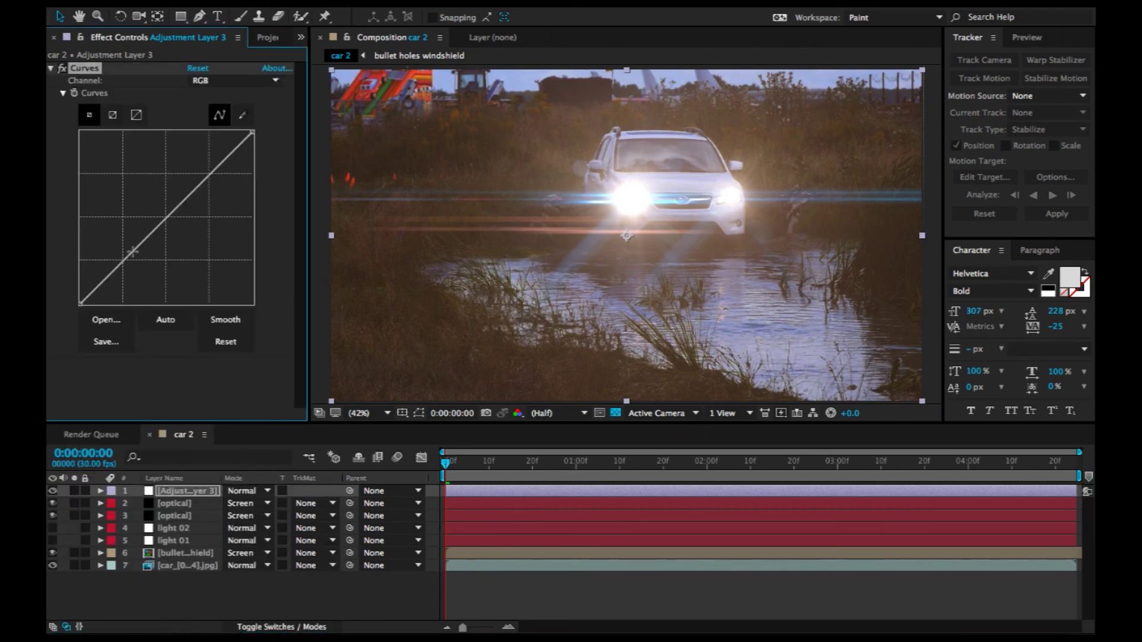
# Darken the whole composite by pulling down the shadows of the adjustment layer's RGB curve and anchoring its highlights with a second point.
pyautogui.moveTo(122, 268); pyautogui.dragTo(132, 279)
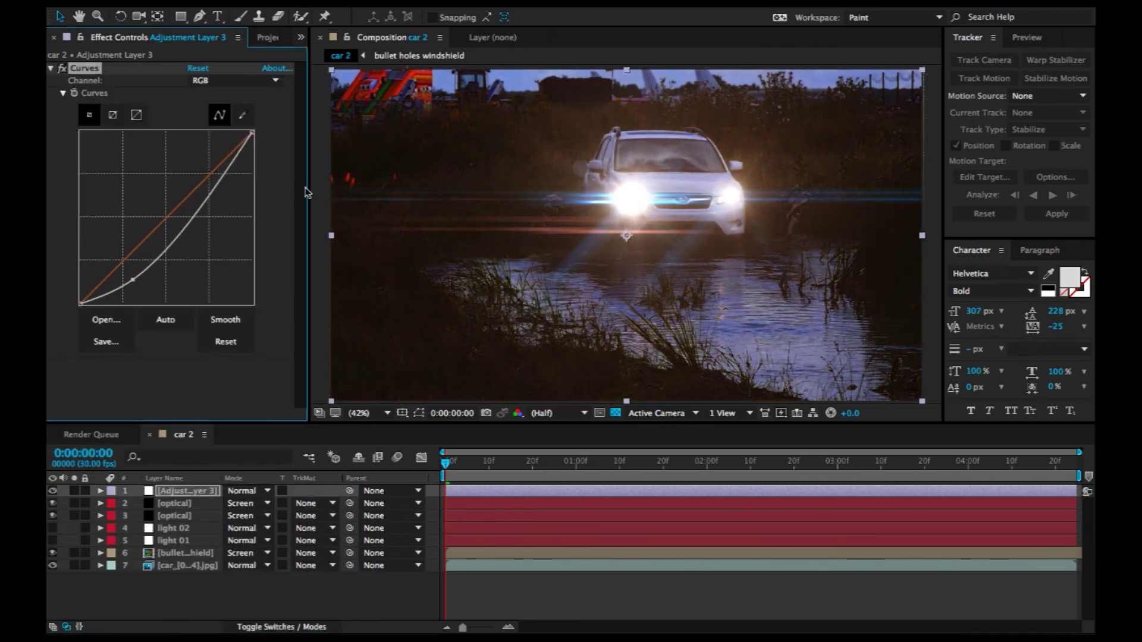
pyautogui.moveTo(230, 179); pyautogui.dragTo(230, 179)
pyautogui.moveTo(136, 276); pyautogui.dragTo(126, 290)
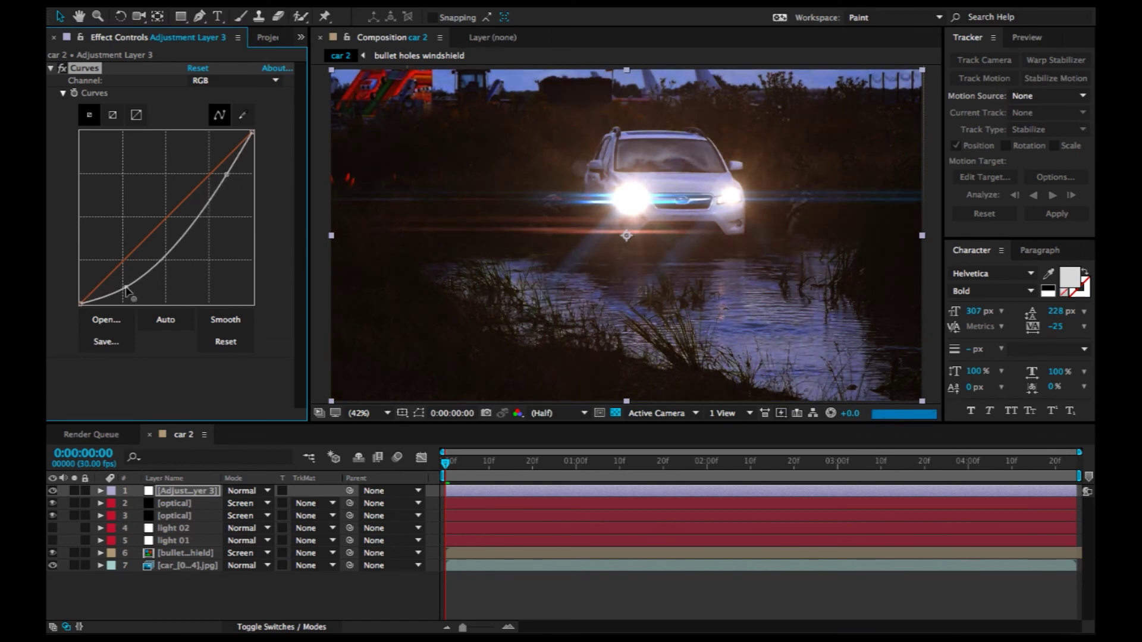
# Shift the adjustment layer's color toward blue by raising the Blue curve's midtones and slightly lowering the Red curve's midtones.
pyautogui.click(214, 81)
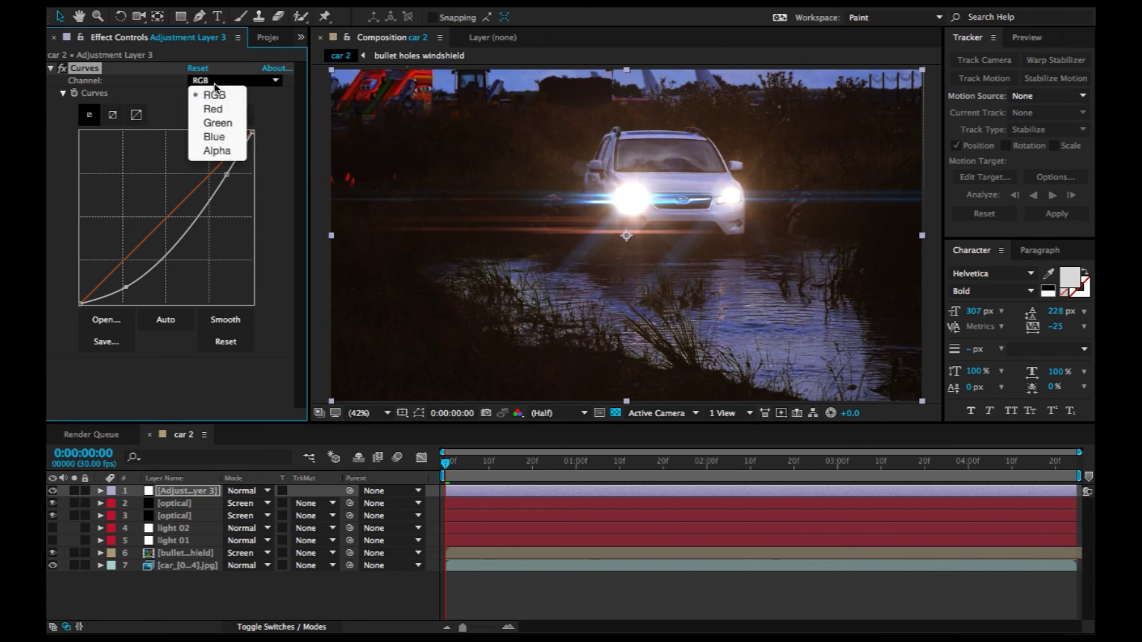
pyautogui.click(215, 137)
pyautogui.moveTo(172, 216); pyautogui.dragTo(163, 214)
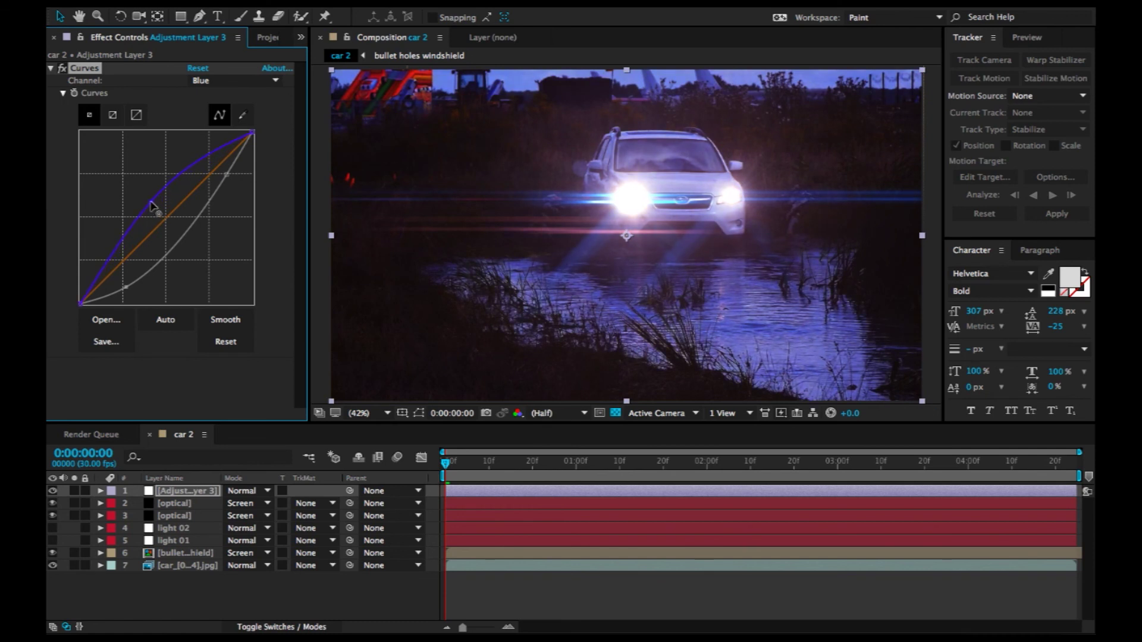
pyautogui.moveTo(170, 215); pyautogui.dragTo(173, 221)
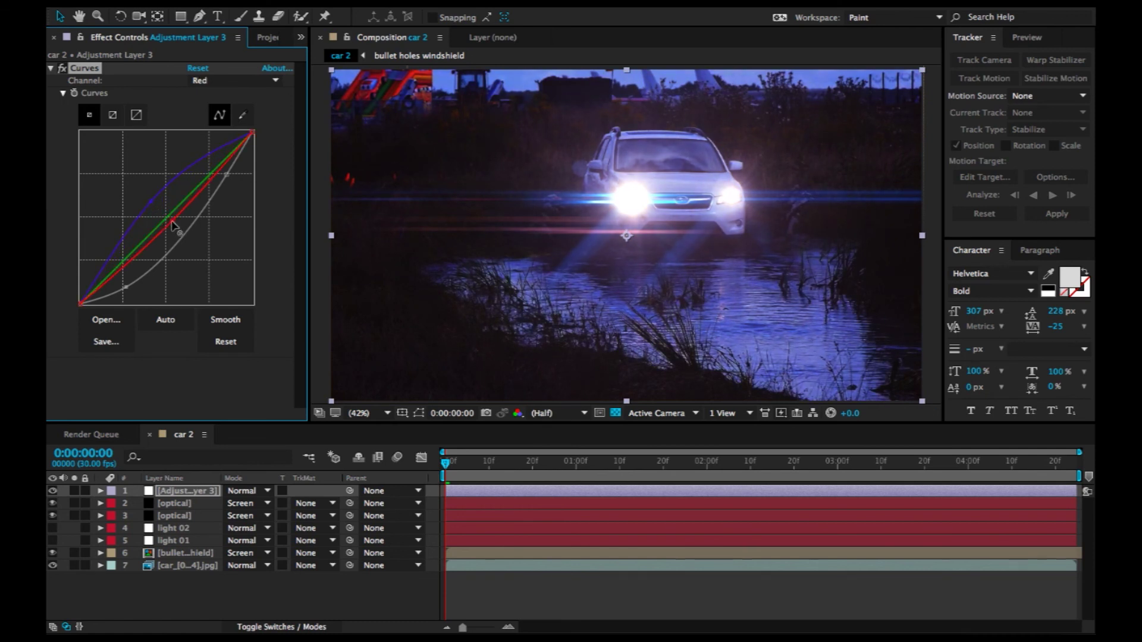
# Raise the midtones of the adjustment layer's Green curve and play back the graded shot.
pyautogui.click(214, 82)
pyautogui.click(214, 123)
pyautogui.moveTo(175, 211); pyautogui.dragTo(167, 203)
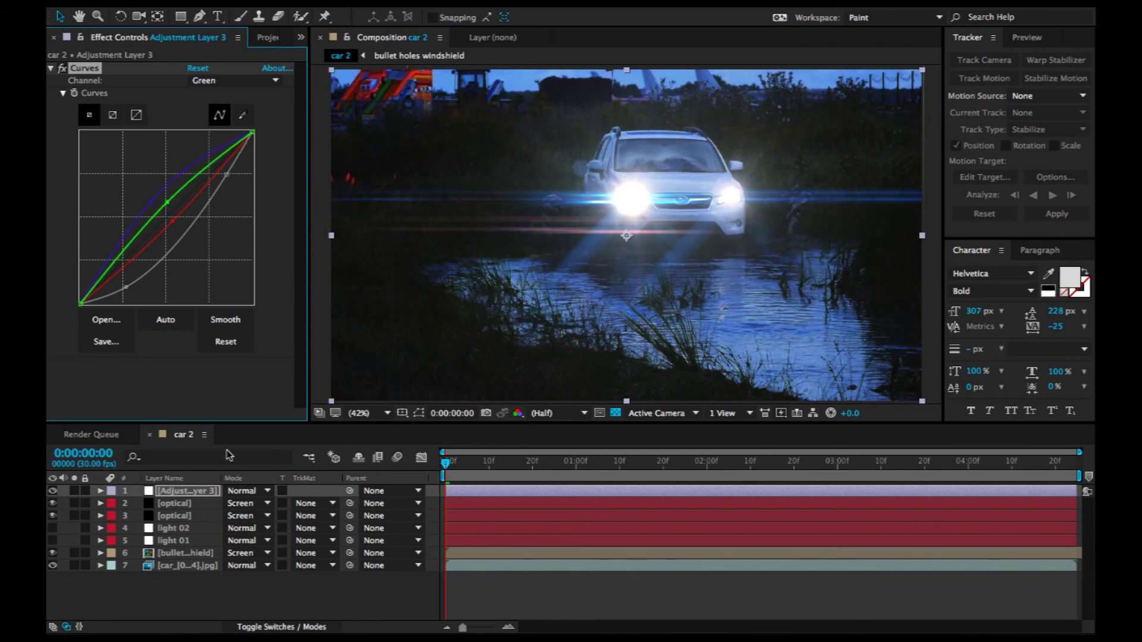
pyautogui.moveTo(464, 467)
pyautogui.mouseDown()
pyautogui.moveTo(441, 467)
pyautogui.moveTo(472, 467)
pyautogui.mouseUp()
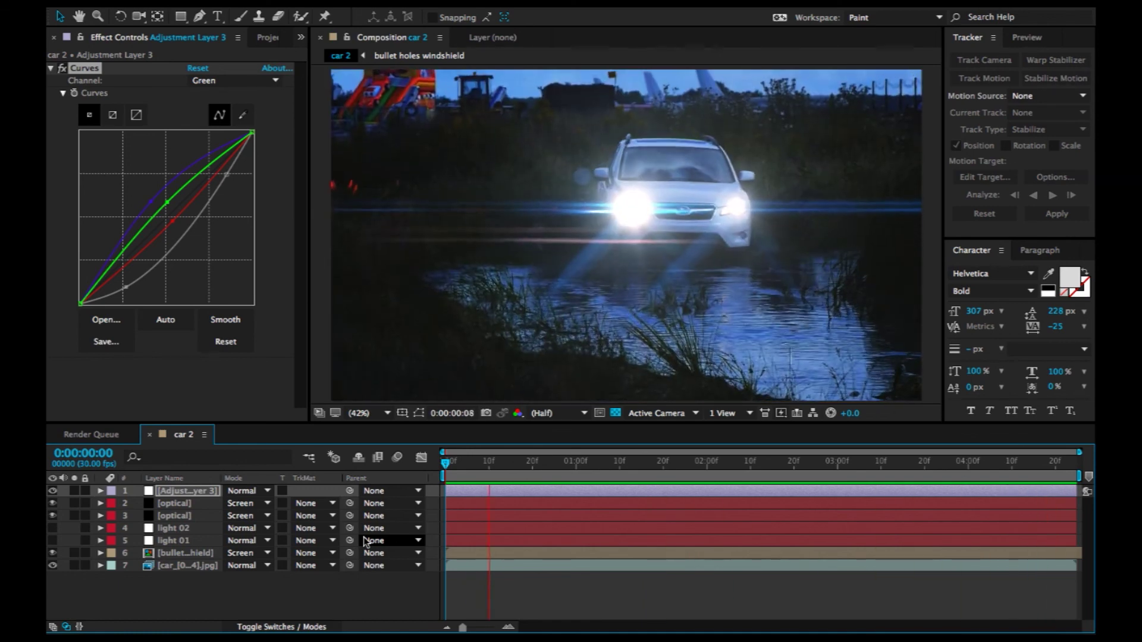
pyautogui.press('space')
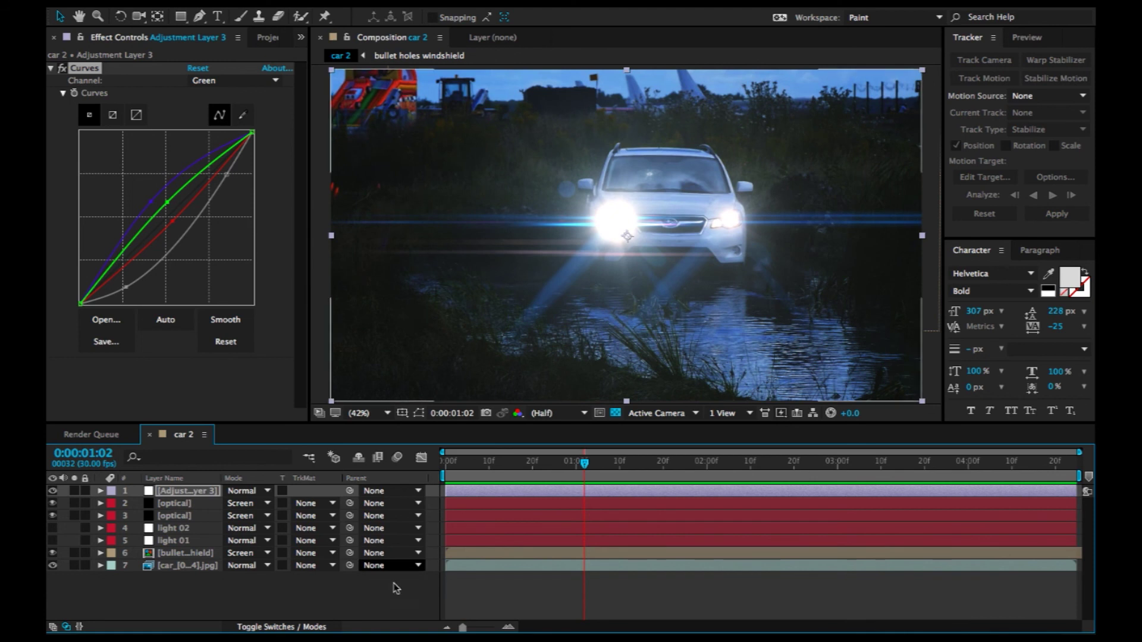